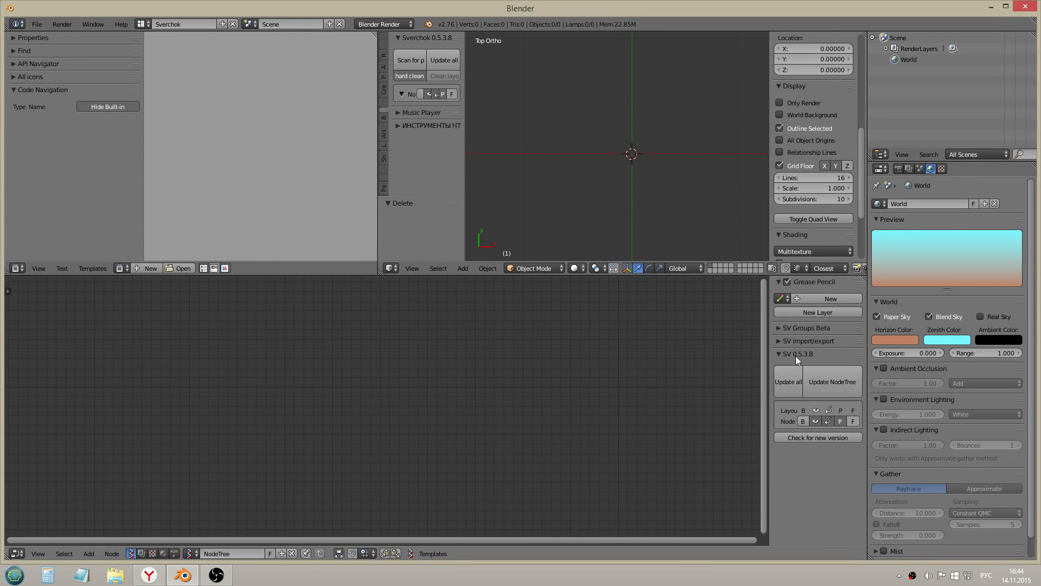
Collapse the node editor's Grease Pencil settings and sketch a wavy surface outline with crossing grid curves freehand in the top view
left_click(778, 281)
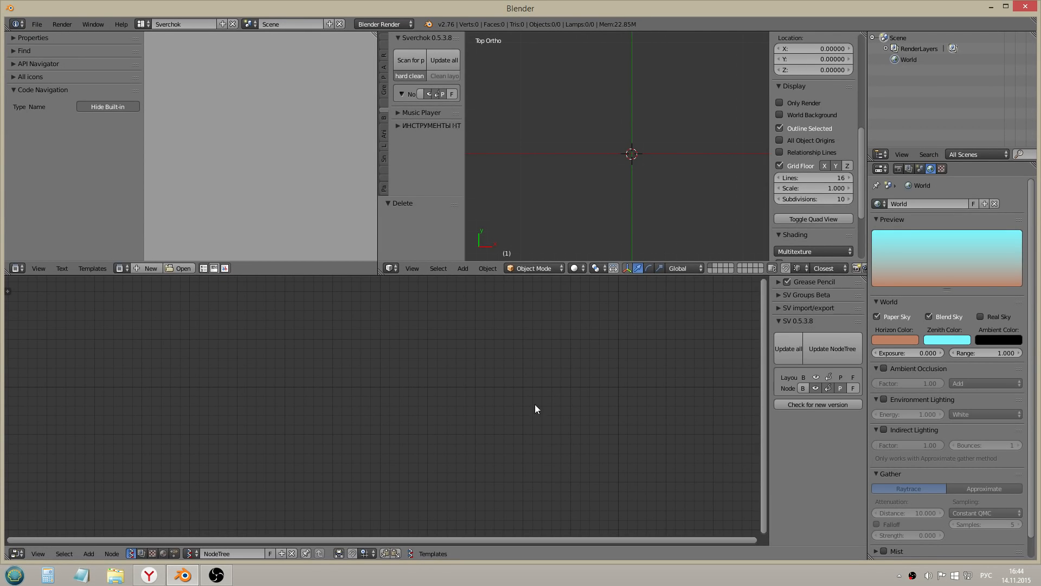
key("shift+a")
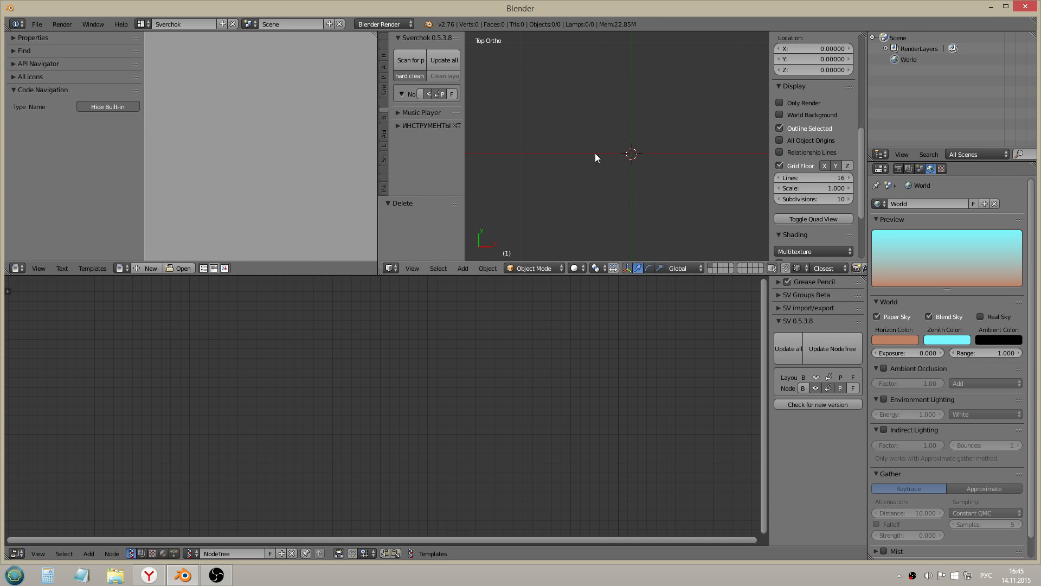
scroll(534, 167, "down", 1)
mouse_move(529, 134)
left_mouse_down()
mouse_move(559, 199)
mouse_move(708, 166)
mouse_move(663, 96)
mouse_move(714, 159)
left_mouse_up()
left_click_drag(622, 106, 627, 99)
mouse_move(637, 71)
left_mouse_down()
mouse_move(645, 99)
mouse_move(665, 103)
left_mouse_up()
left_click_drag(671, 85, 671, 107)
mouse_move(530, 102)
left_mouse_down()
mouse_move(616, 90)
mouse_move(672, 61)
left_mouse_up()
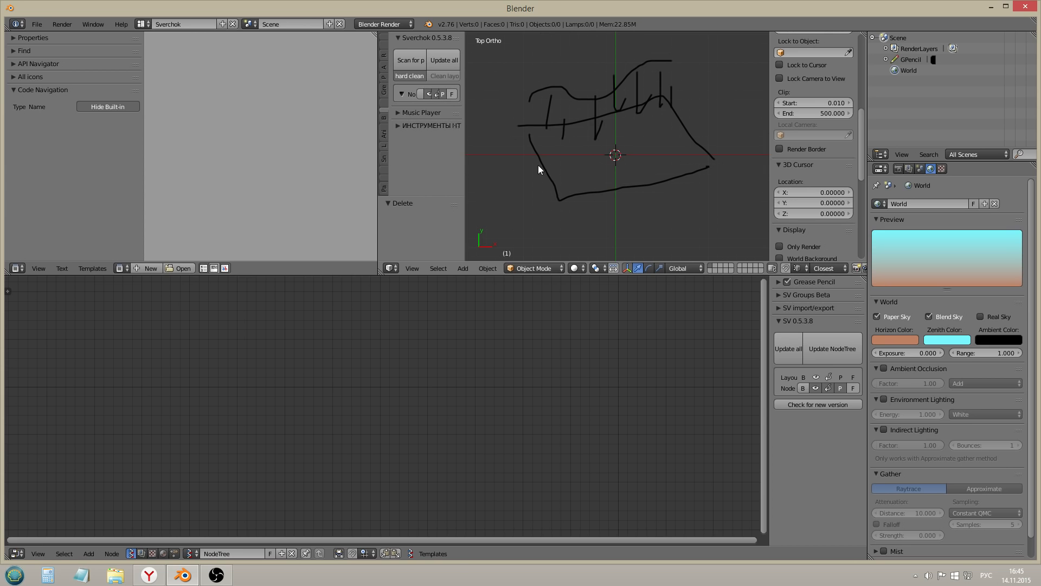
mouse_move(546, 143)
left_mouse_down()
mouse_move(578, 157)
mouse_move(708, 109)
mouse_move(717, 121)
left_mouse_up()
mouse_move(581, 86)
left_mouse_down()
mouse_move(629, 151)
mouse_move(640, 148)
left_mouse_up()
left_click_drag(648, 69, 701, 104)
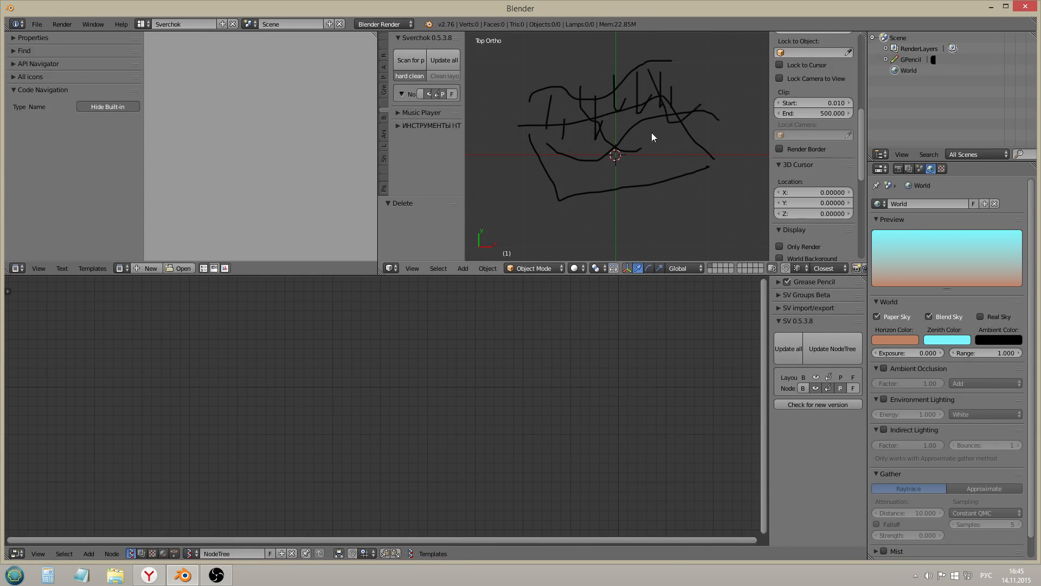
Sketch a small flat grid of crossing grease pencil lines below the surface sketch
left_click_drag(628, 206, 697, 197)
mouse_move(631, 216)
left_mouse_down()
mouse_move(728, 203)
mouse_move(718, 214)
left_mouse_up()
left_click_drag(642, 234, 716, 220)
left_click_drag(647, 199, 651, 238)
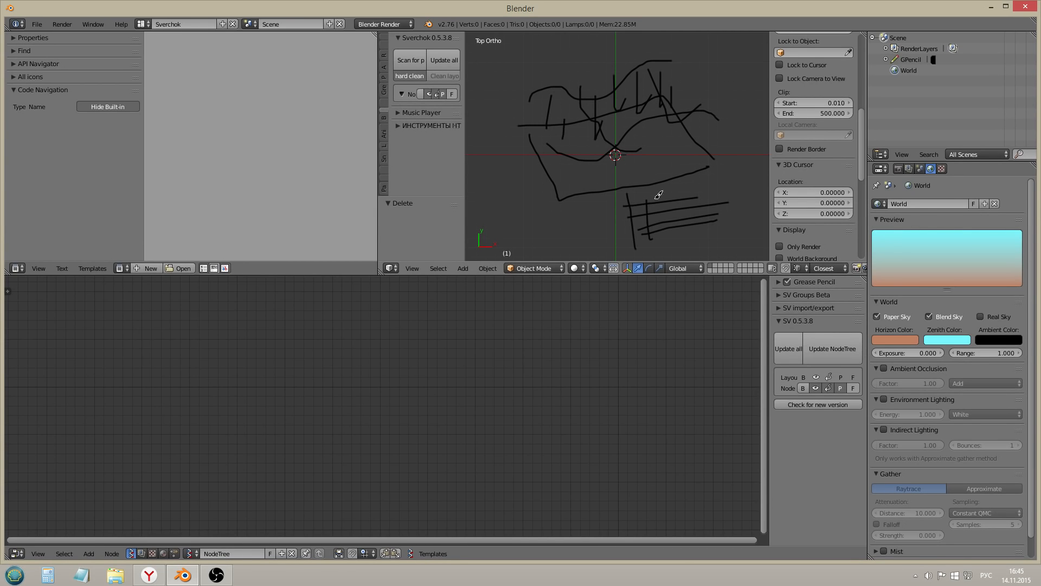
mouse_move(688, 189)
left_mouse_down()
mouse_move(691, 221)
mouse_move(717, 216)
left_mouse_up()
Hide the grease pencil drawing in the 3D view and collapse its settings
scroll(818, 110, "up", 10)
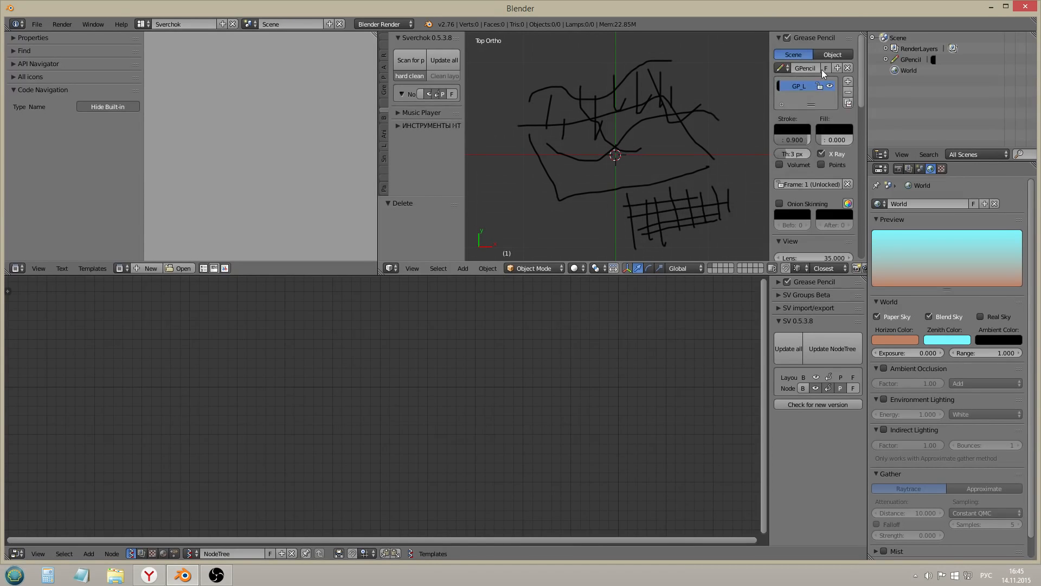
left_click(786, 38)
left_click(779, 37)
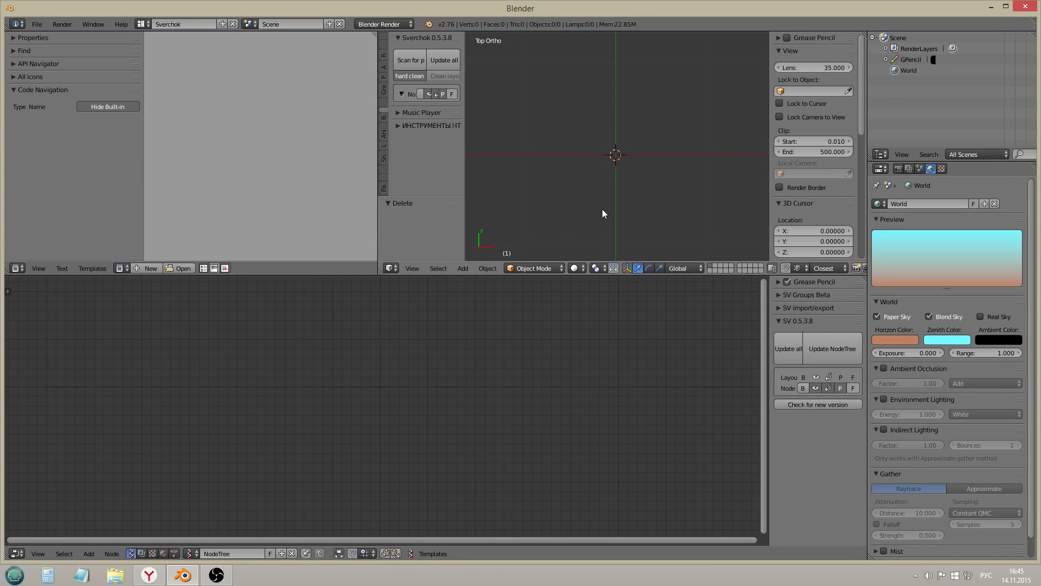
key("shift+a")
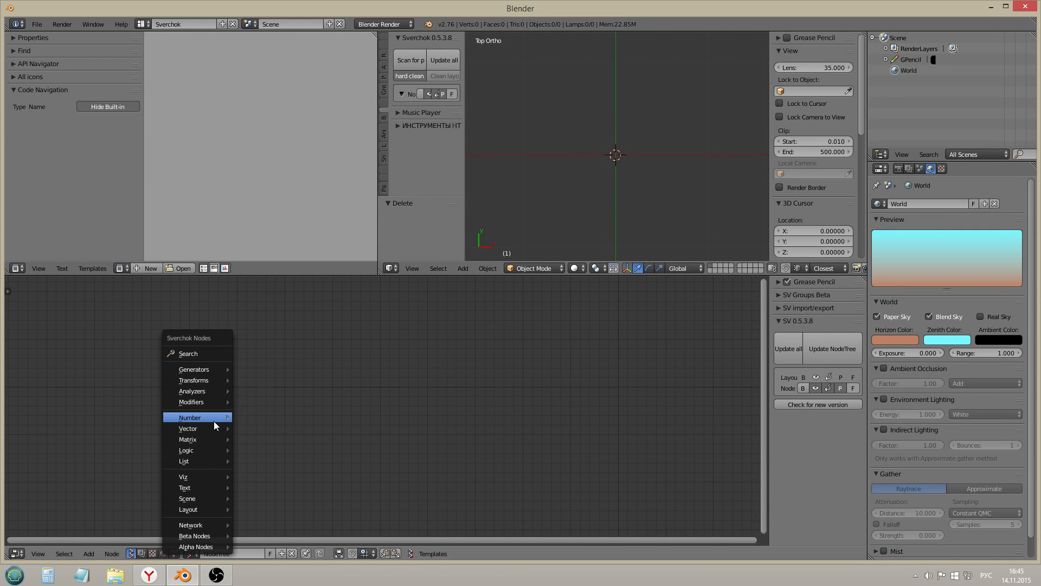
mouse_move(213, 418)
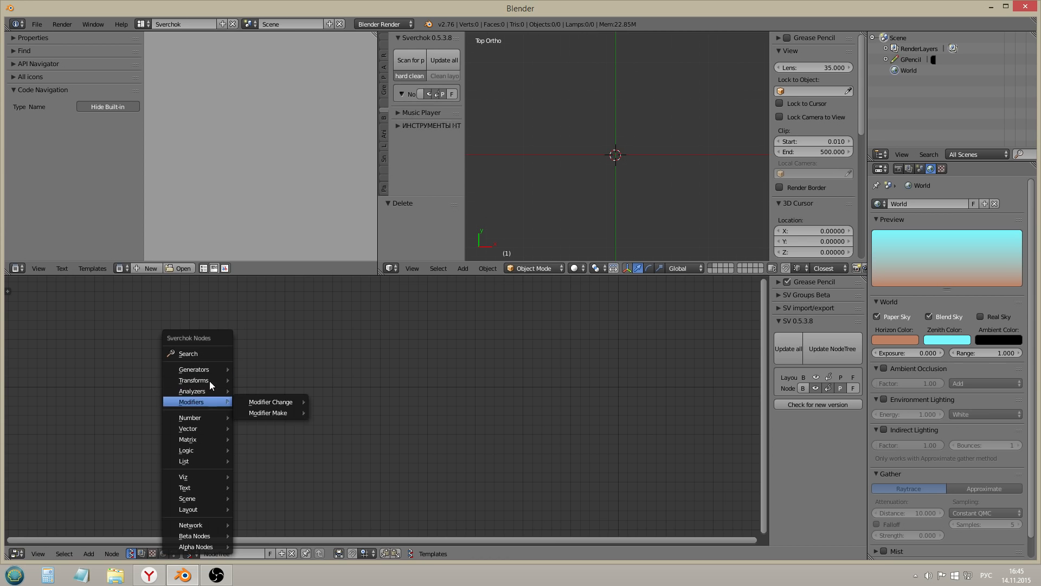
mouse_move(207, 368)
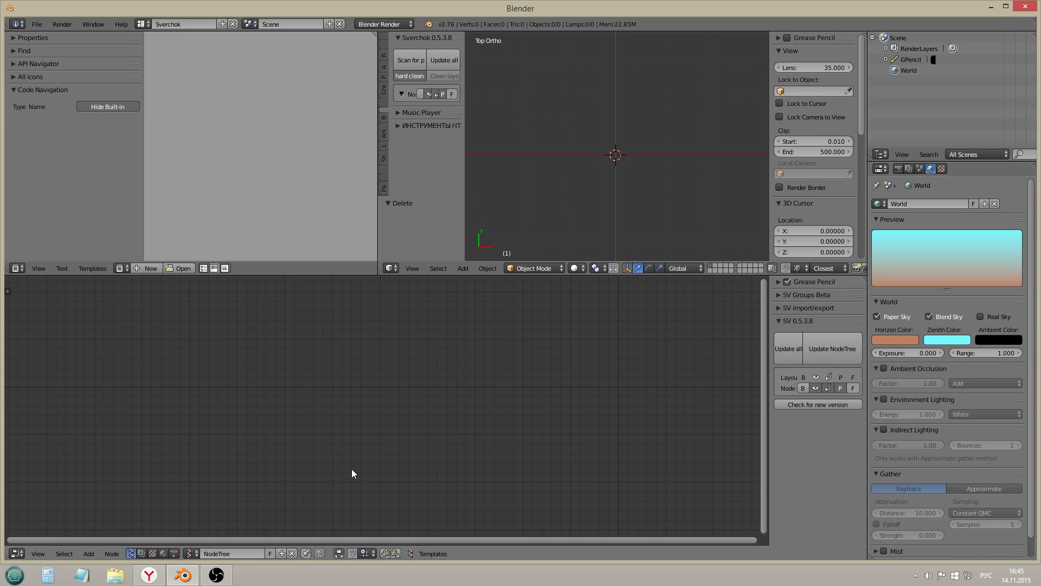
Unlink the current node tree and create a new Sverchok node tree
left_click(292, 553)
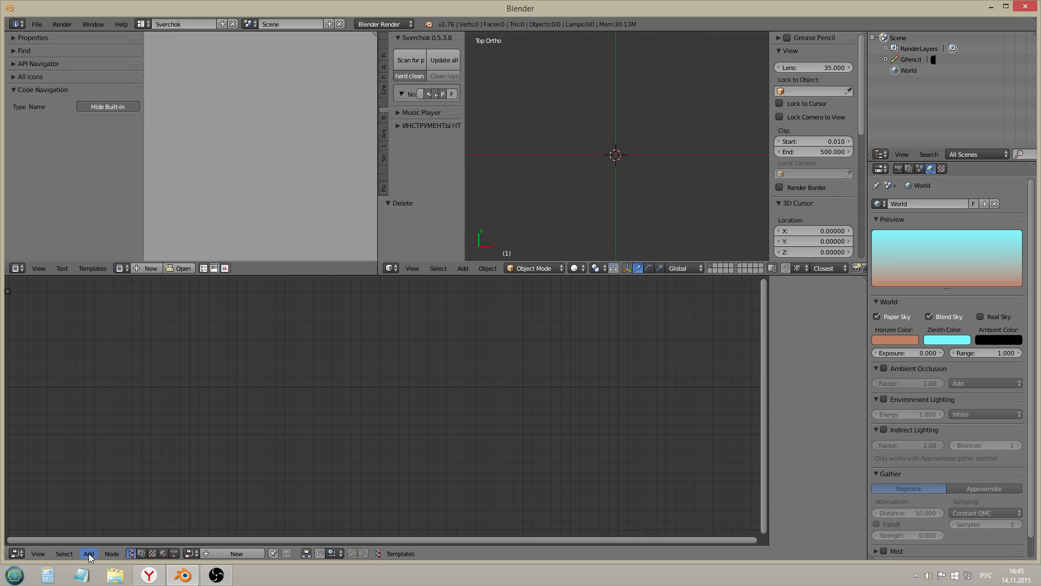
key("shift+a")
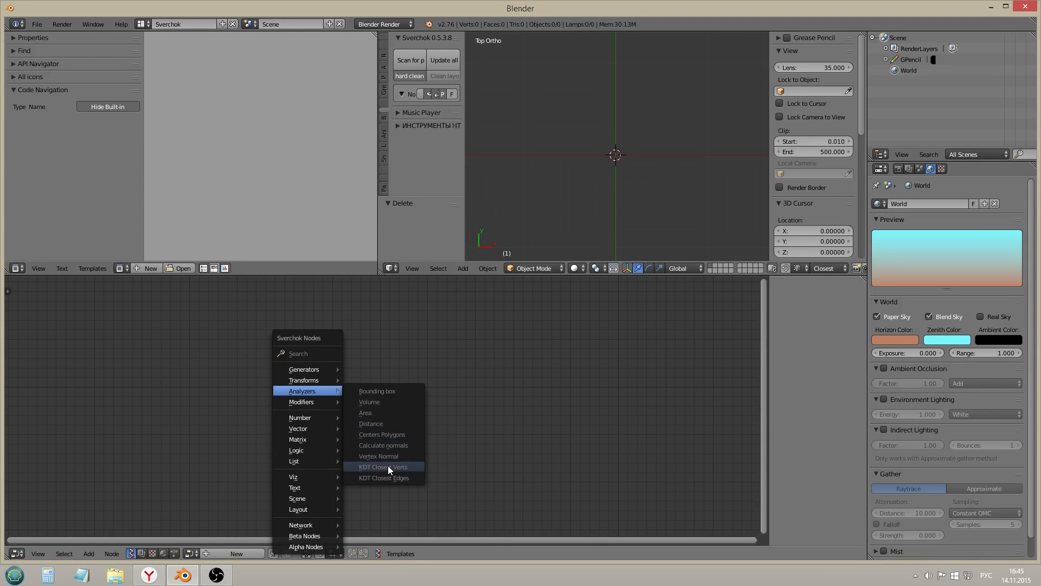
left_click(240, 551)
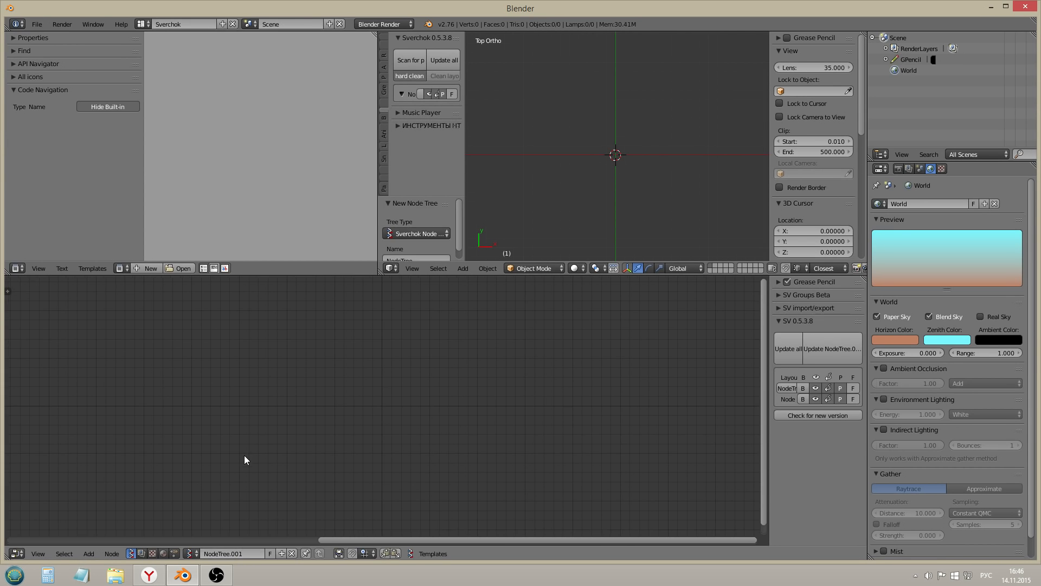
Add a Plane generator node and place it near the middle of the node tree
key("shift+a")
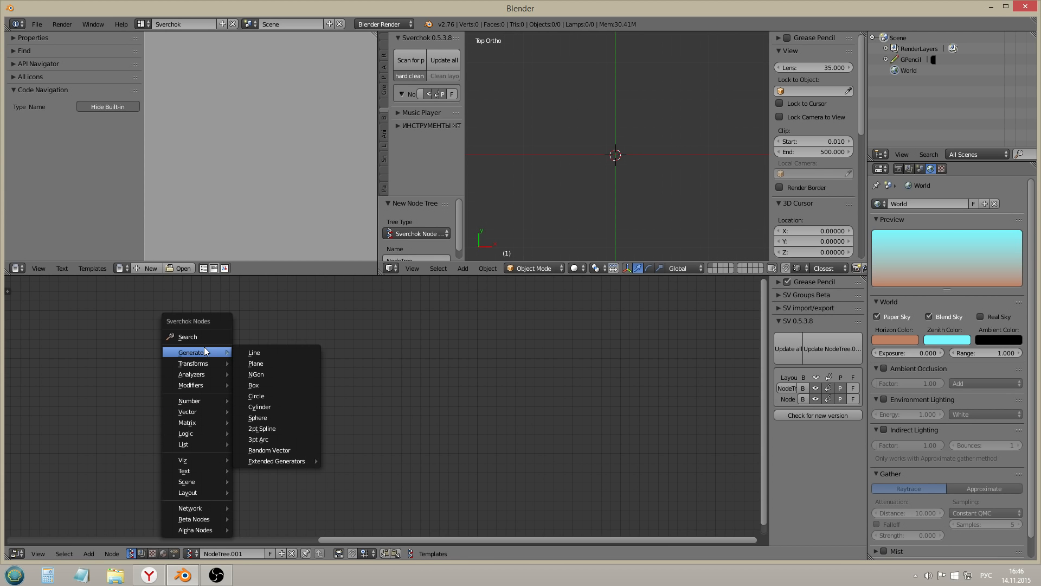
left_click(276, 362)
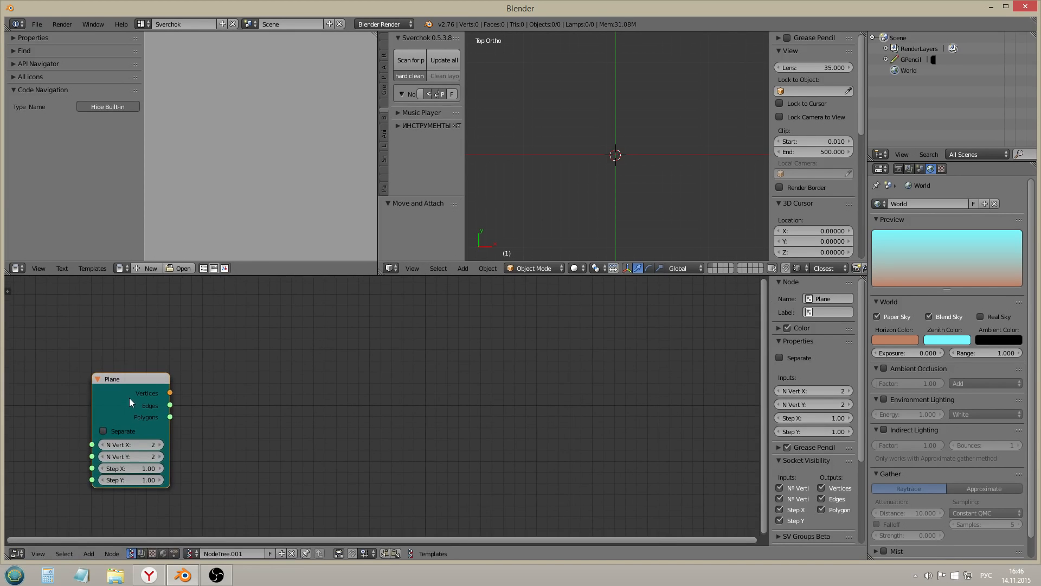
left_click(401, 396)
scroll(222, 398, "down", 2)
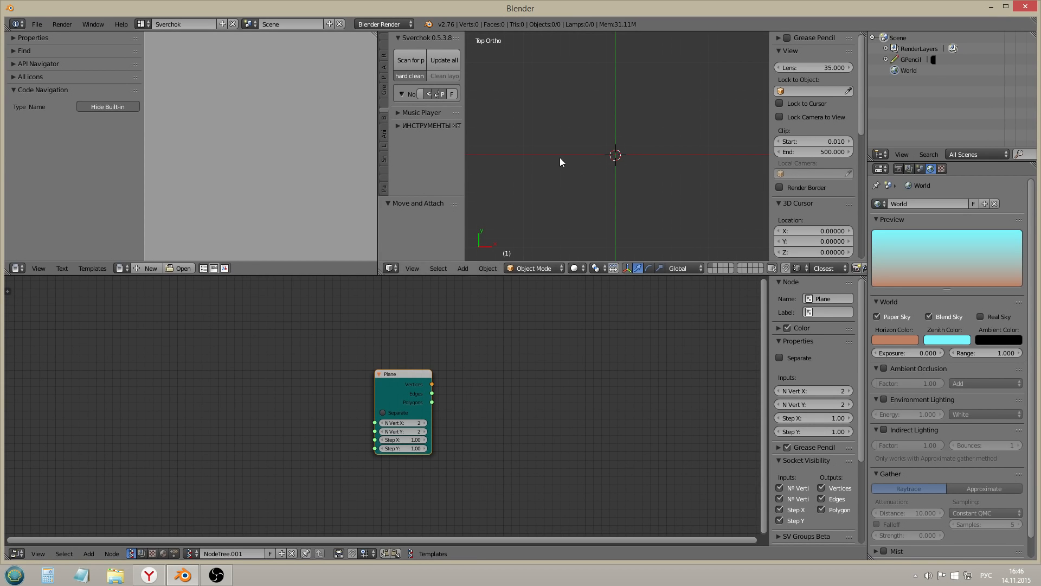
Add a Viewer Draw node and connect the Plane's Vertices and Edges outputs to its vertices and edg_pol inputs
key("shift+a")
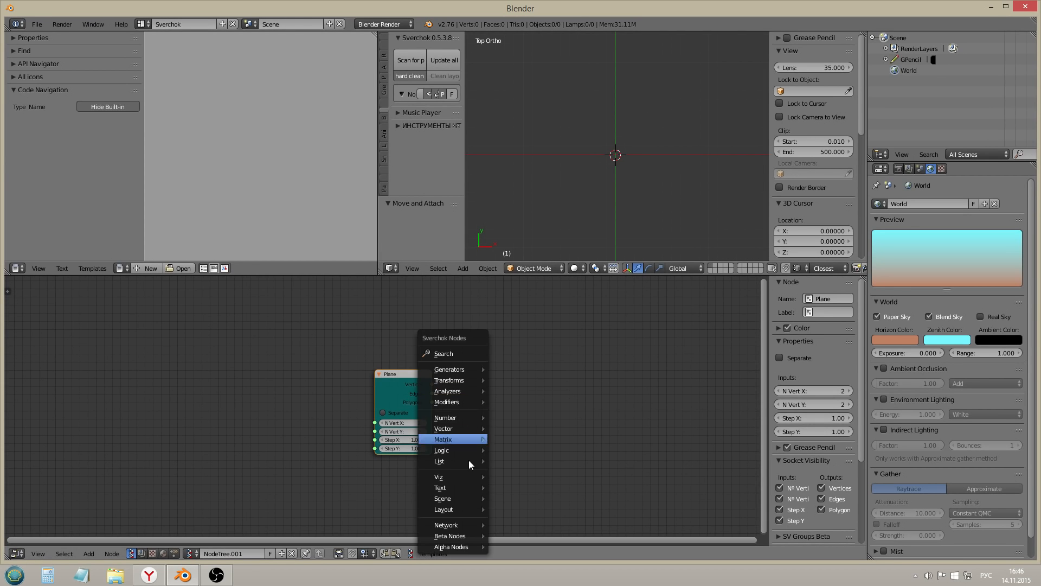
mouse_move(462, 477)
key("shift+a")
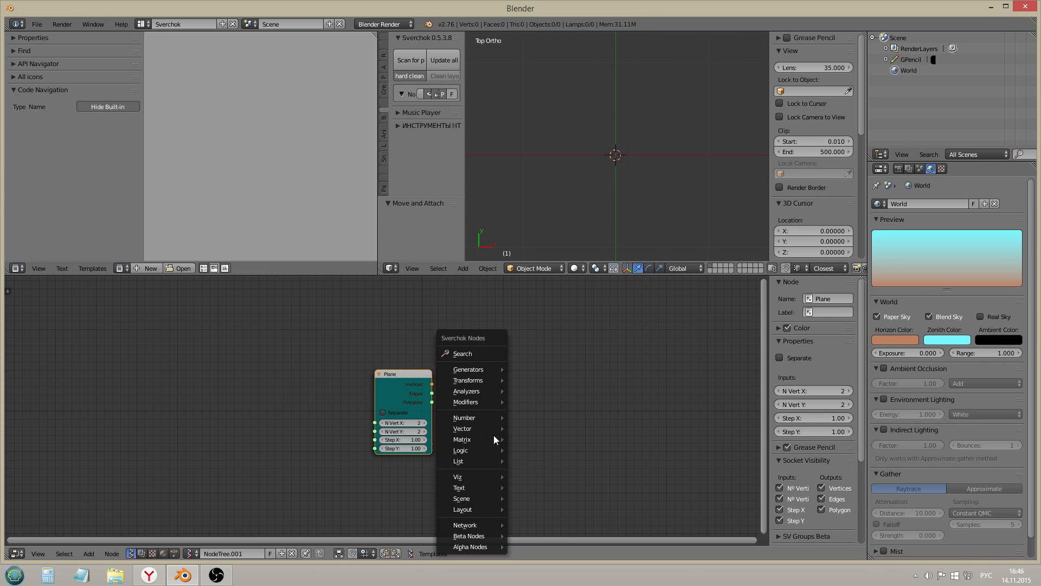
left_click(525, 477)
mouse_move(425, 384)
left_mouse_down()
mouse_move(607, 437)
mouse_move(559, 444)
mouse_move(431, 393)
left_mouse_up()
Set the Plane node's N Vert X to 8 and N Vert Y to 9
middle_click_drag(626, 153, 612, 181)
mouse_move(403, 423)
left_mouse_down()
mouse_move(434, 423)
mouse_move(402, 423)
mouse_move(418, 431)
left_mouse_up()
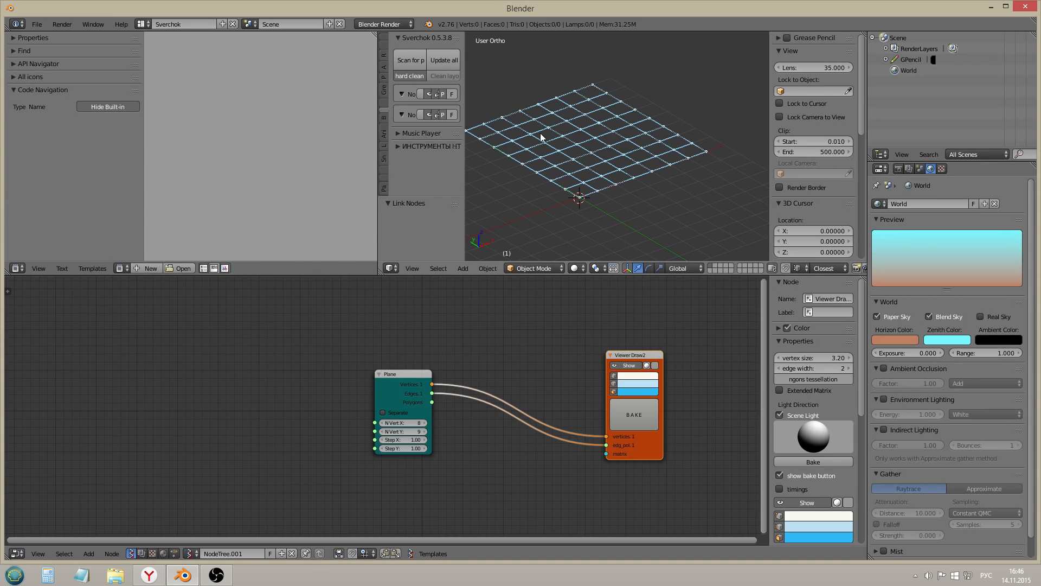
Add an Integer number node and a Float number node, one below the other, beside the Plane node
key("shift+a")
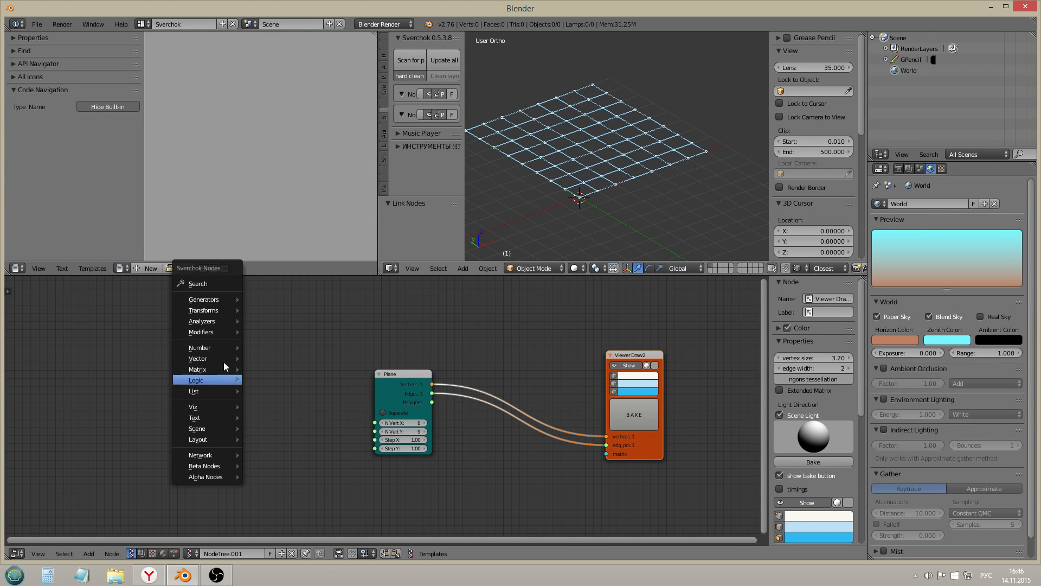
mouse_move(223, 348)
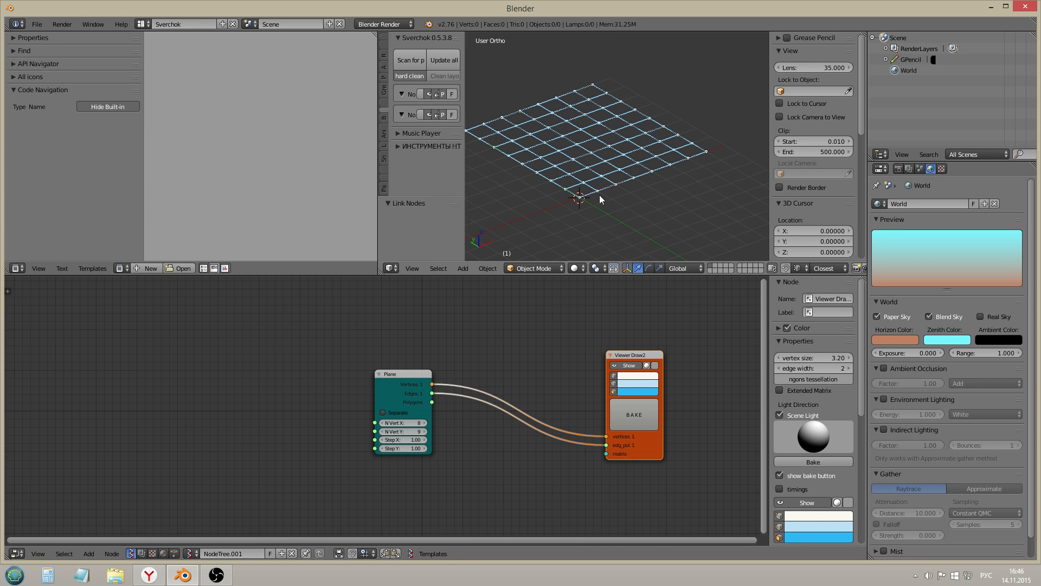
key("shift+a")
mouse_move(178, 402)
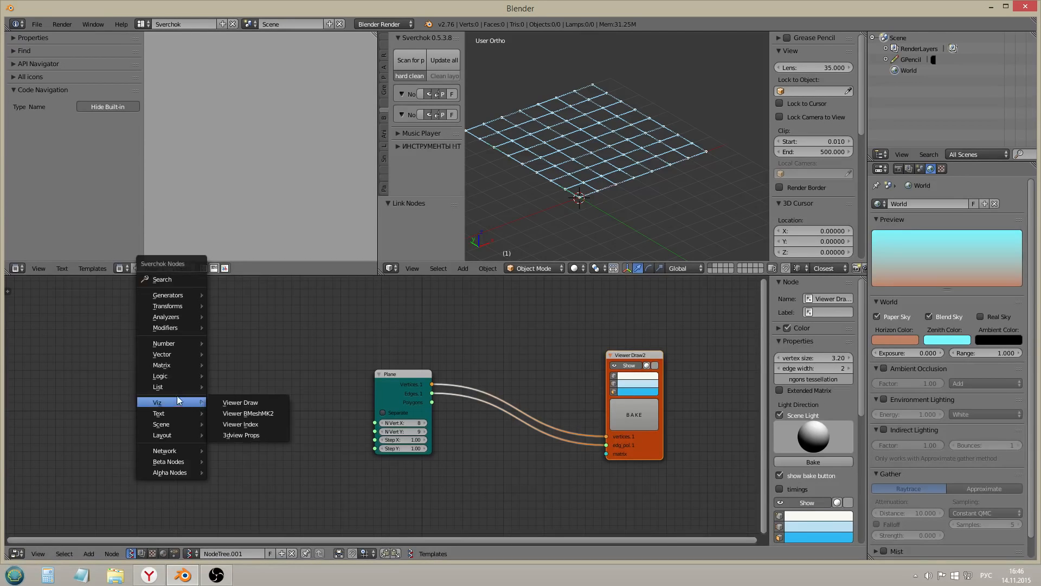
mouse_move(176, 353)
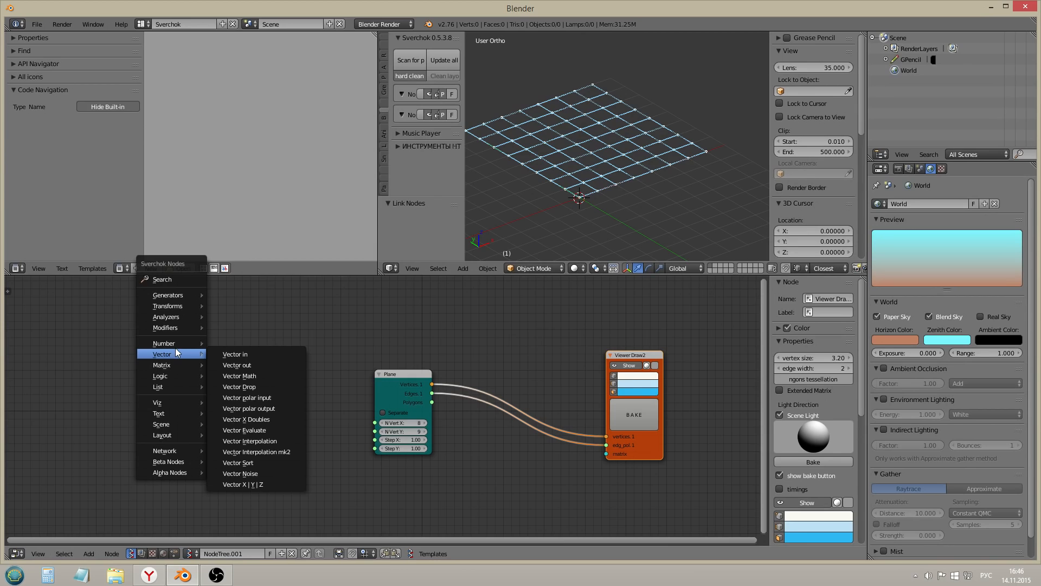
left_click(236, 395)
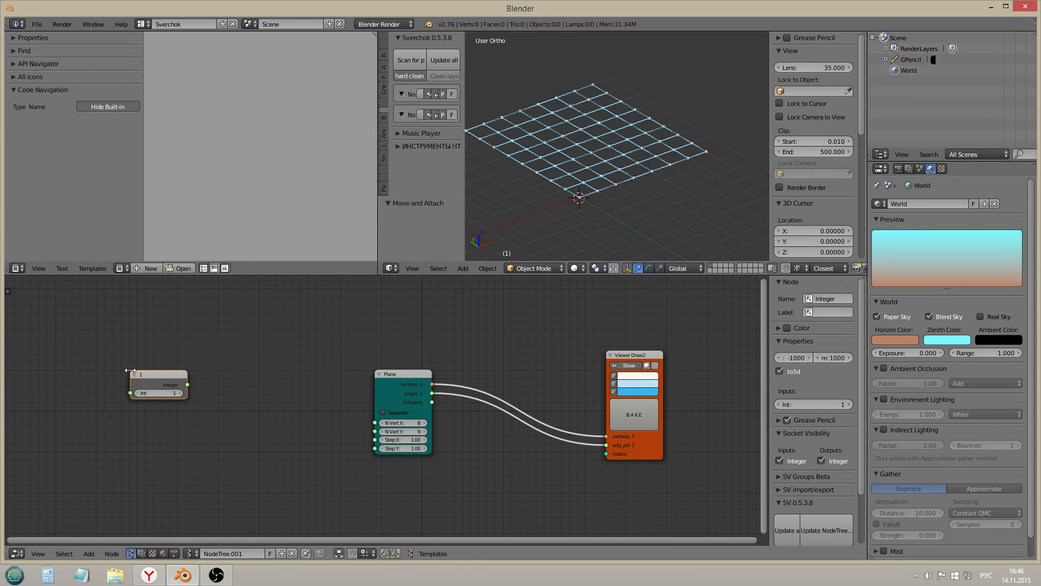
key("shift+a")
mouse_move(153, 411)
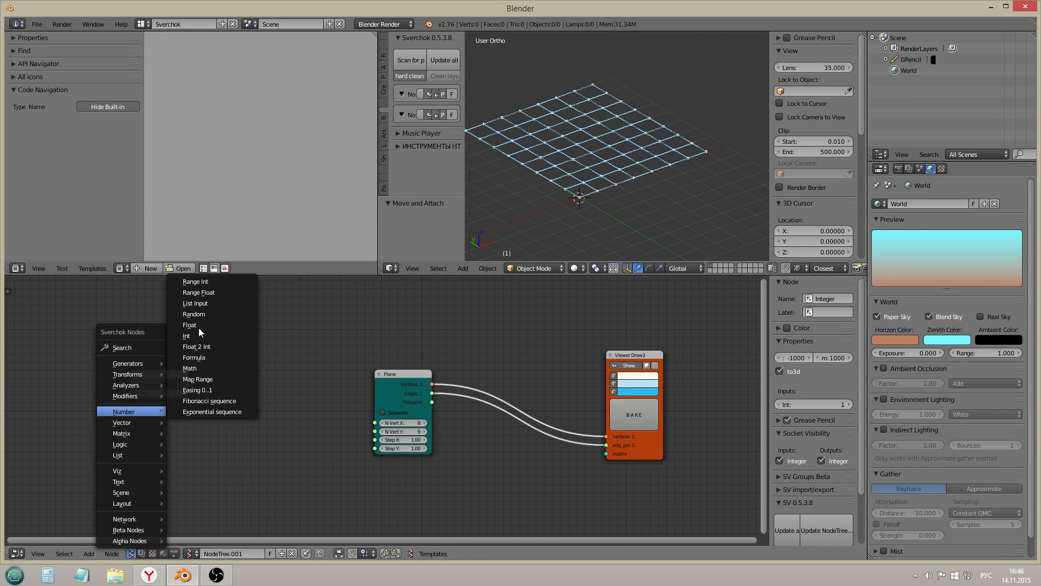
left_click(198, 326)
left_click(128, 436)
Duplicate the Integer and Float nodes together and place each copy directly below its original
left_click(150, 380)
key("shift+d")
left_click(152, 412)
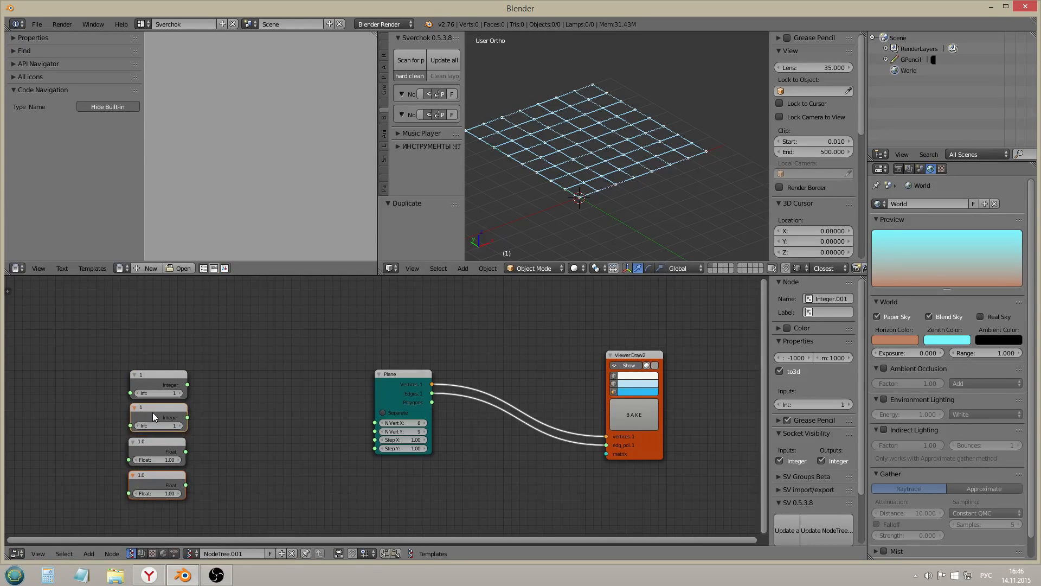
Label the two Integer nodes x and y
left_click(186, 390)
type("ч")
key("alt+shift")
key("BackSpace")
type("x")
left_click(163, 415)
left_click(834, 312)
type("y")
key("Return")
Label the two Float nodes x_scale and y_scale
left_click(152, 442)
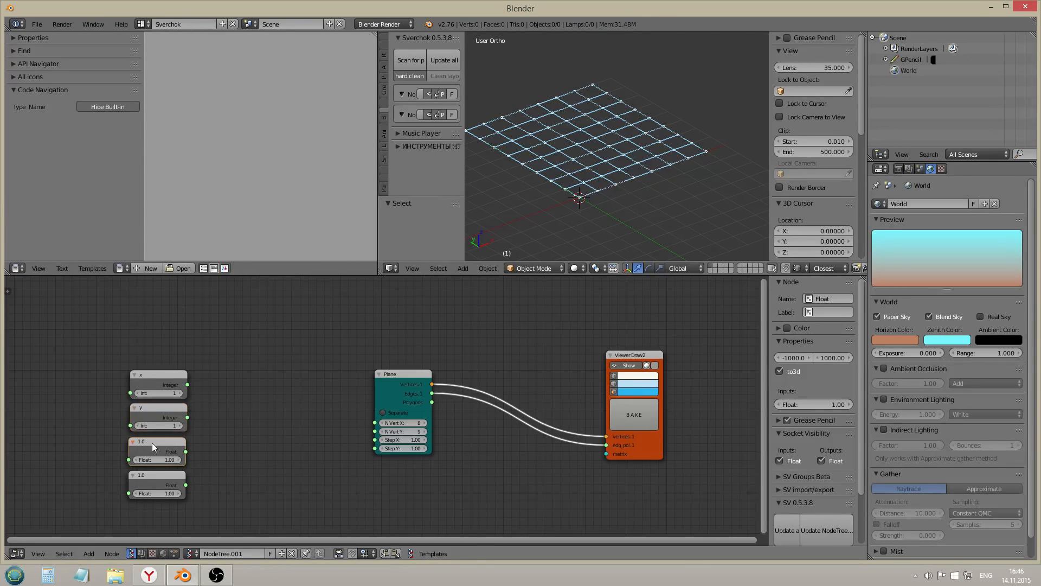
left_click(822, 311)
type("x_scale")
key("Return")
left_click(148, 480)
left_click(836, 312)
type("y_scale")
key("Return")
Add a Formula2 node between the number nodes and the Plane node, with the expression x/n[0]
key("shift+a")
mouse_move(281, 417)
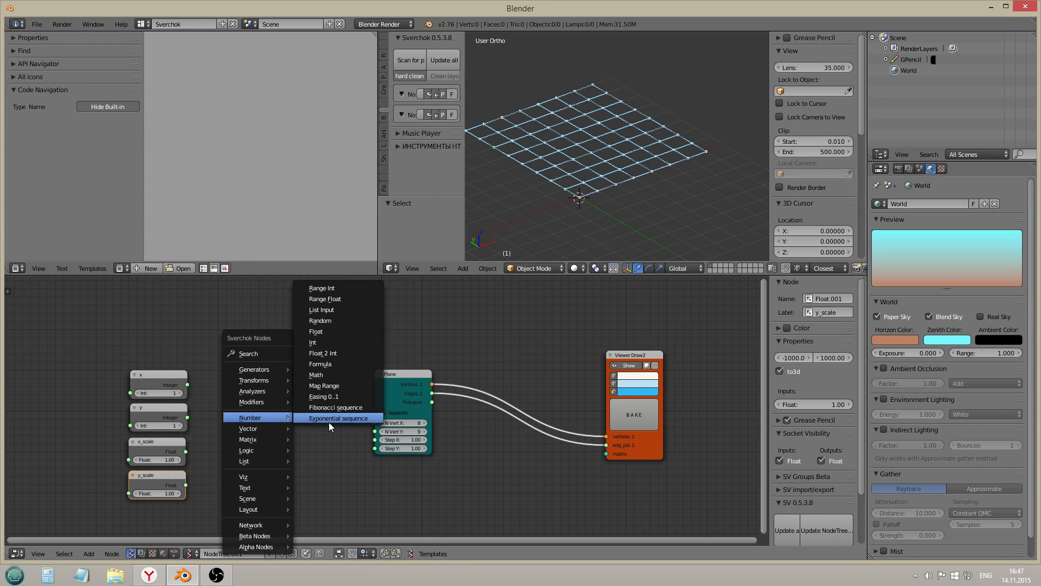
left_click(320, 364)
left_click(258, 434)
left_click(297, 461)
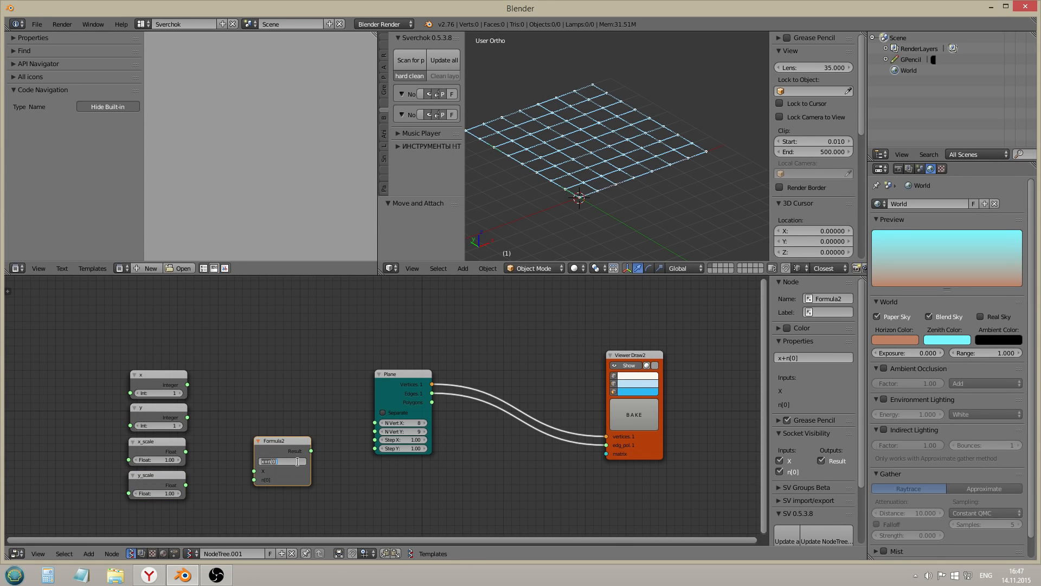
left_click(269, 462)
key("BackSpace")
type("/")
key("Return")
Move the Formula2 node up slightly and place a duplicate of it directly below
left_click_drag(283, 451, 284, 437)
key("shift+d")
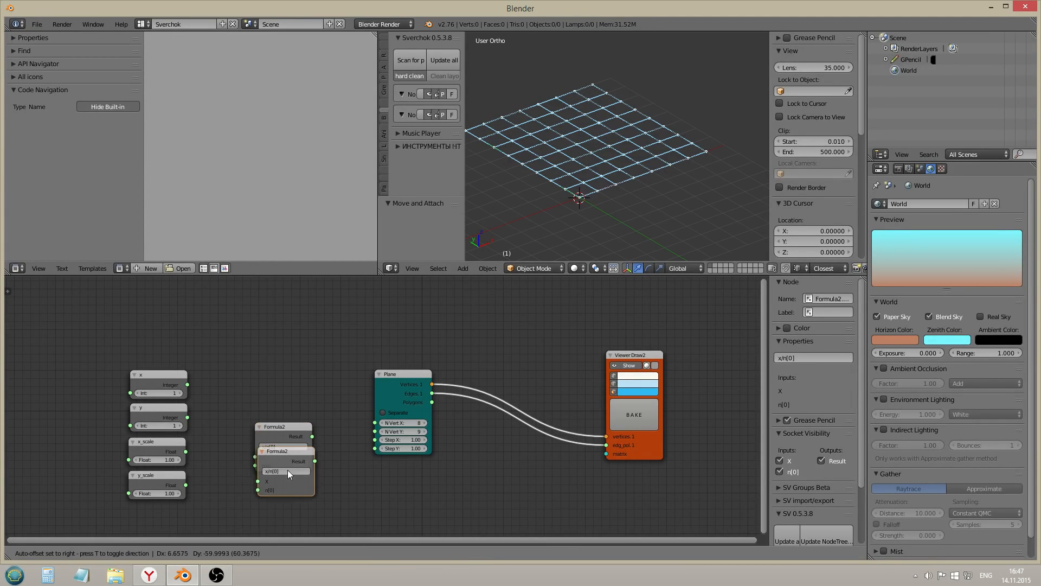
left_click(284, 492)
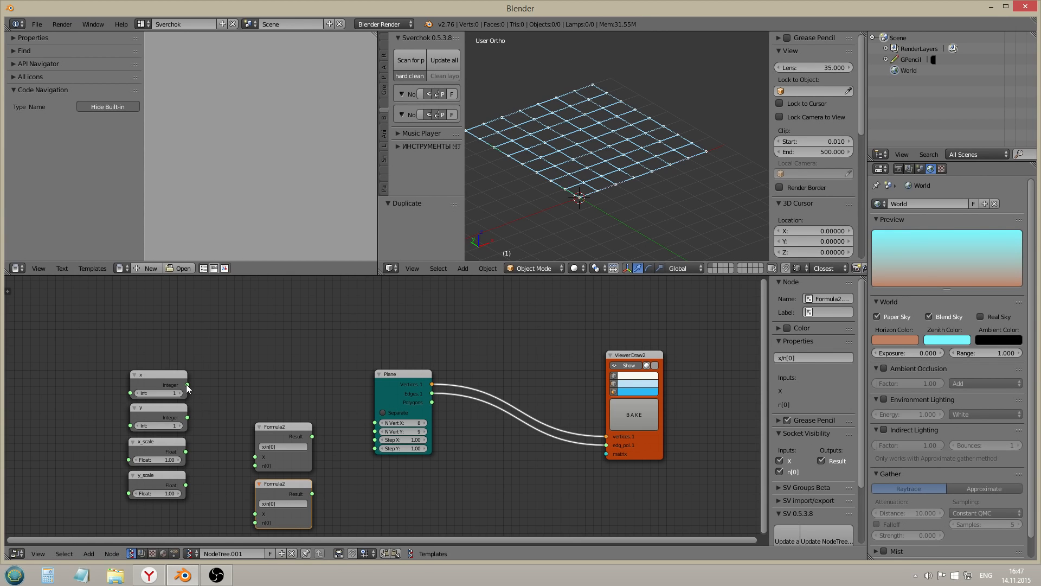
Set the Int value of the x and y Integer nodes to 10
left_click(158, 392)
type("10")
key("Return")
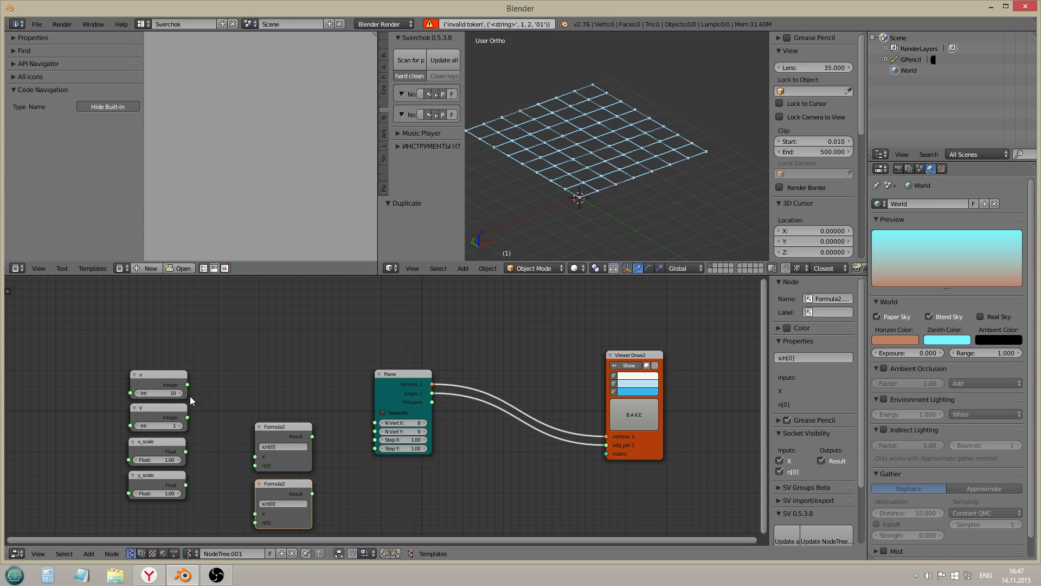
Set the x Integer node's minimum limit to 2 and its maximum limit to 10
left_click(164, 385)
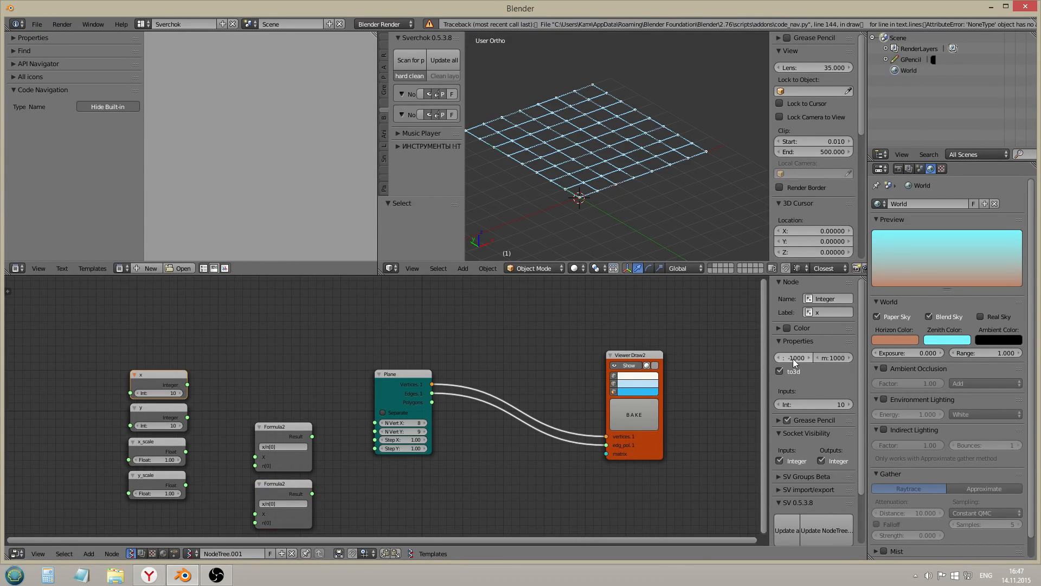
left_click(793, 357)
type("2")
left_click(835, 358)
type("10")
Edit the minimum limit of the y Integer node
left_click(182, 415)
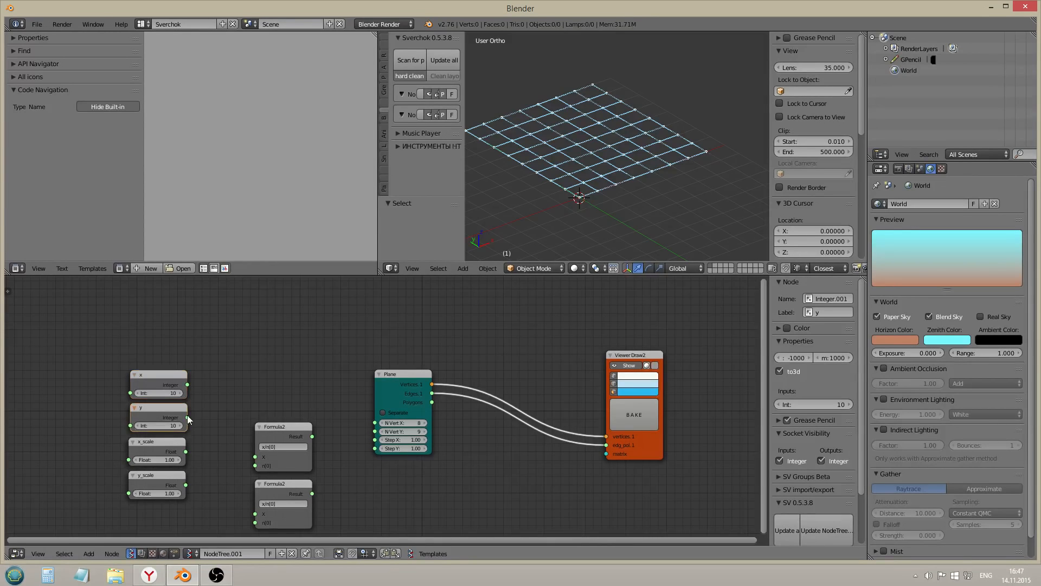
left_click(791, 358)
key("Return")
Set the x_scale Float node's minimum limit to 0.1 and its maximum limit to 3
left_click(172, 444)
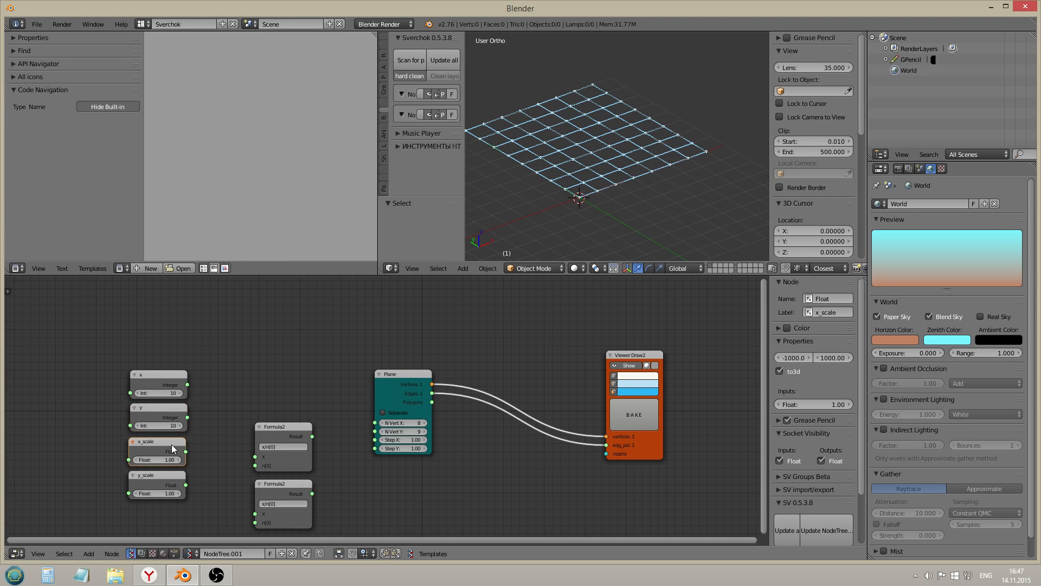
left_click(791, 357)
type("1")
key("Return")
key("Return")
left_click(797, 358)
type("0.1")
key("Return")
left_click(831, 357)
key("Return")
Limit the y_scale Float node to a minimum of 0.1 and a maximum of 3
left_click(157, 475)
type("0.1")
key("Return")
left_click(830, 358)
type("3")
key("Return")
Link the x and y Integer outputs to the n[0] inputs of the upper and lower Formula2 nodes respectively
left_click_drag(188, 382, 258, 466)
left_click(182, 405)
left_click_drag(187, 417, 248, 521)
Set the x_scale and y_scale values to 3 and link them to the X inputs of the upper and lower Formula2 nodes
left_click(160, 458)
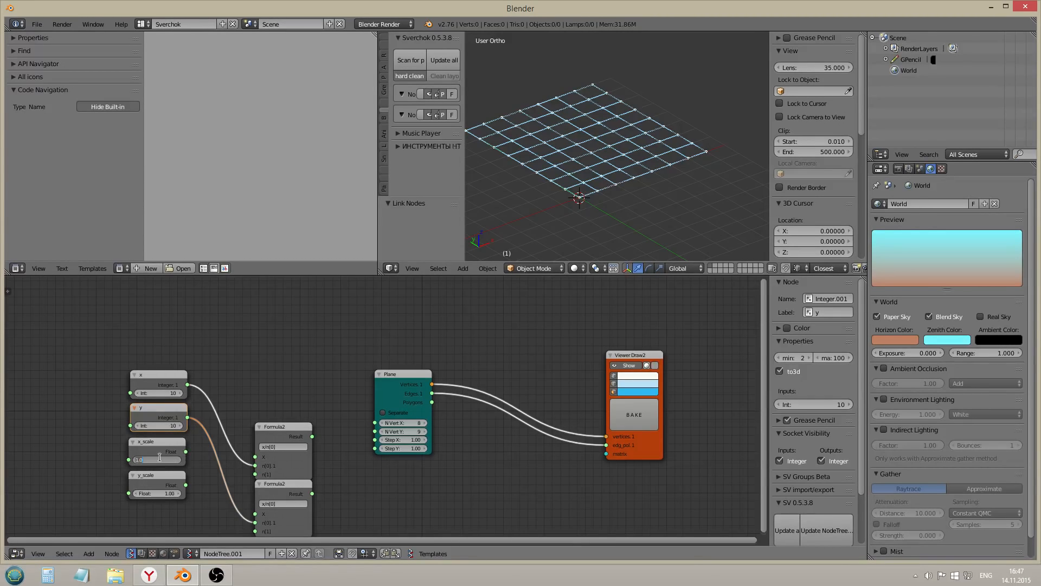
left_click(158, 493)
type("3")
left_click(146, 473)
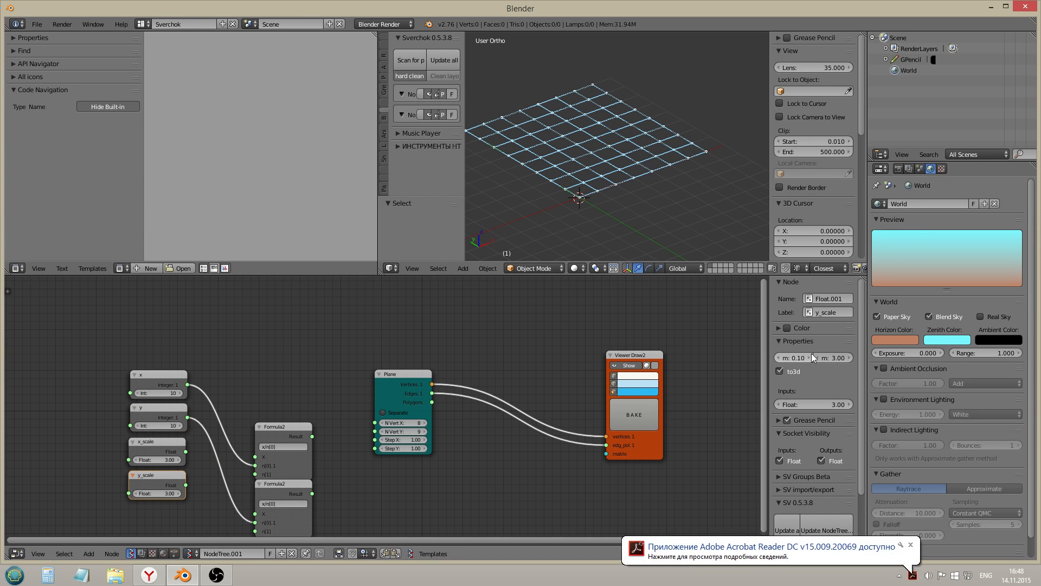
left_click_drag(185, 451, 254, 456)
left_click_drag(185, 484, 255, 513)
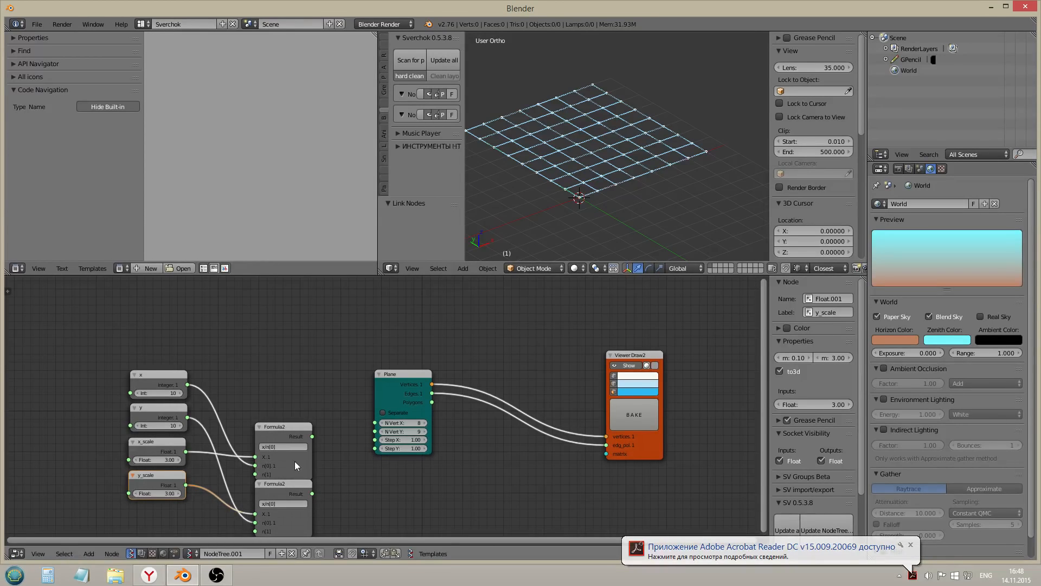
Link x and y to the Plane's N Vert X and N Vert Y, and the two Formula2 results to Step X and Step Y
left_click_drag(312, 436, 351, 437)
left_click_drag(187, 384, 374, 422)
left_click_drag(188, 417, 375, 431)
left_click_drag(312, 435, 374, 441)
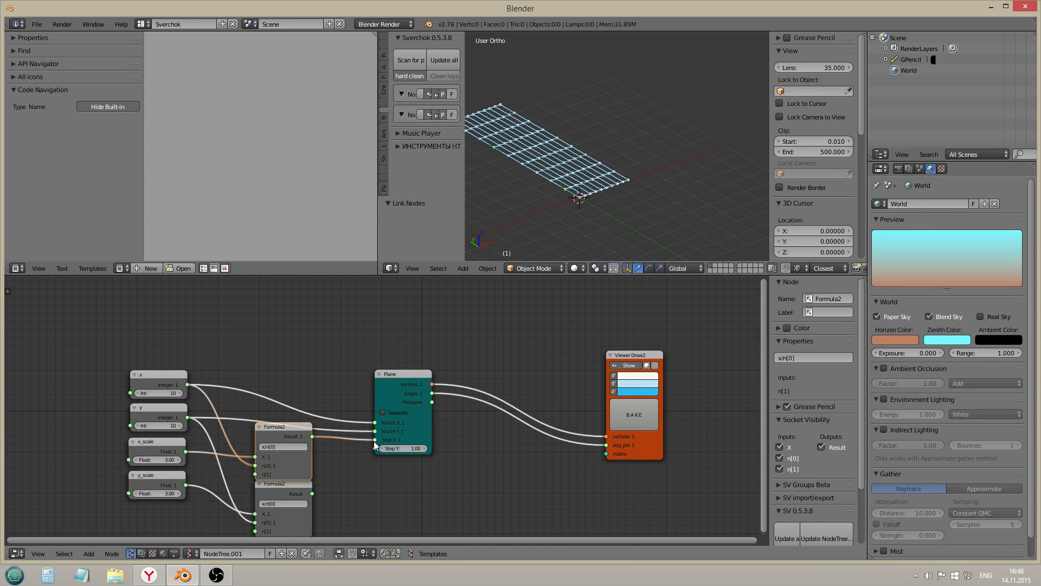
left_click_drag(313, 493, 374, 448)
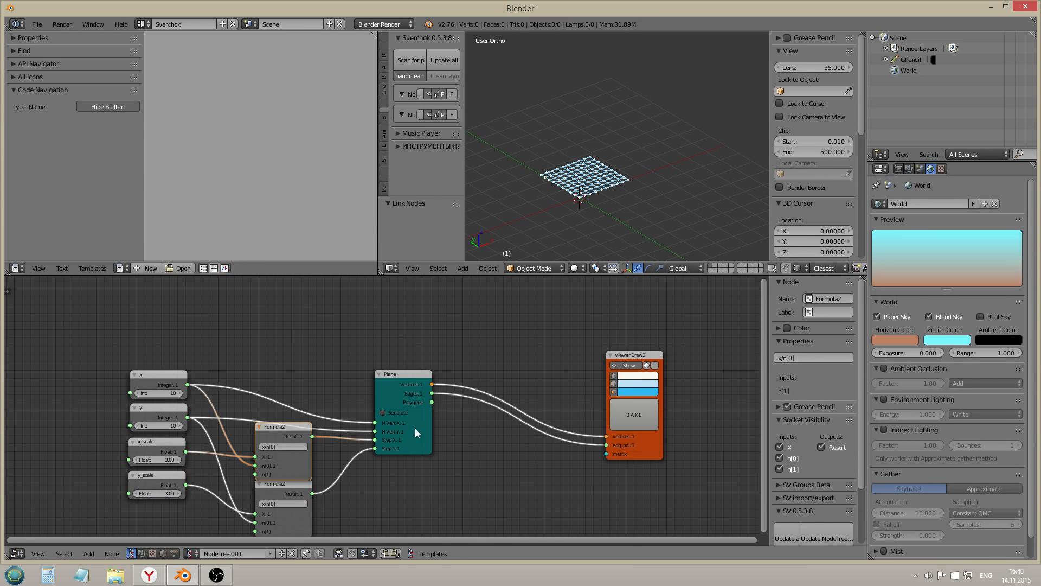
Set x to 4 and y to 11, and change the expression in both Formula2 nodes to x/n[0]+1
left_click_drag(159, 393, 170, 427)
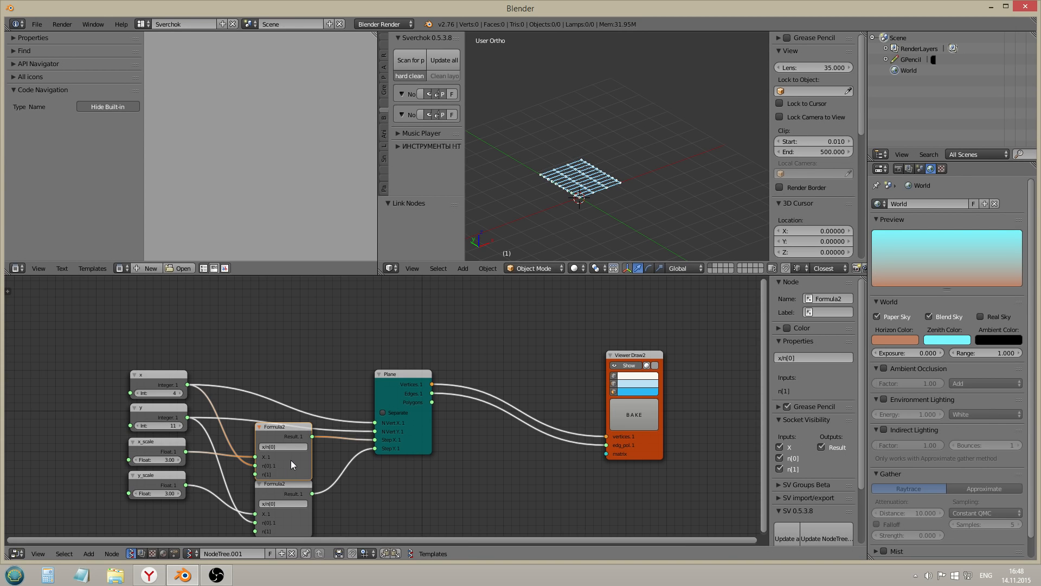
left_click(282, 447)
key("Return")
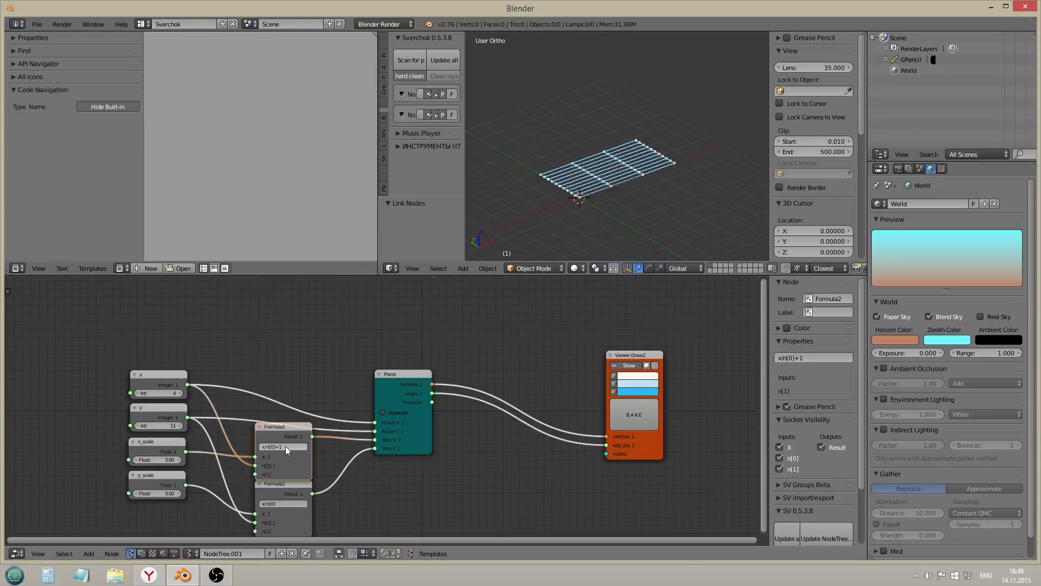
left_click(284, 504)
key("Return")
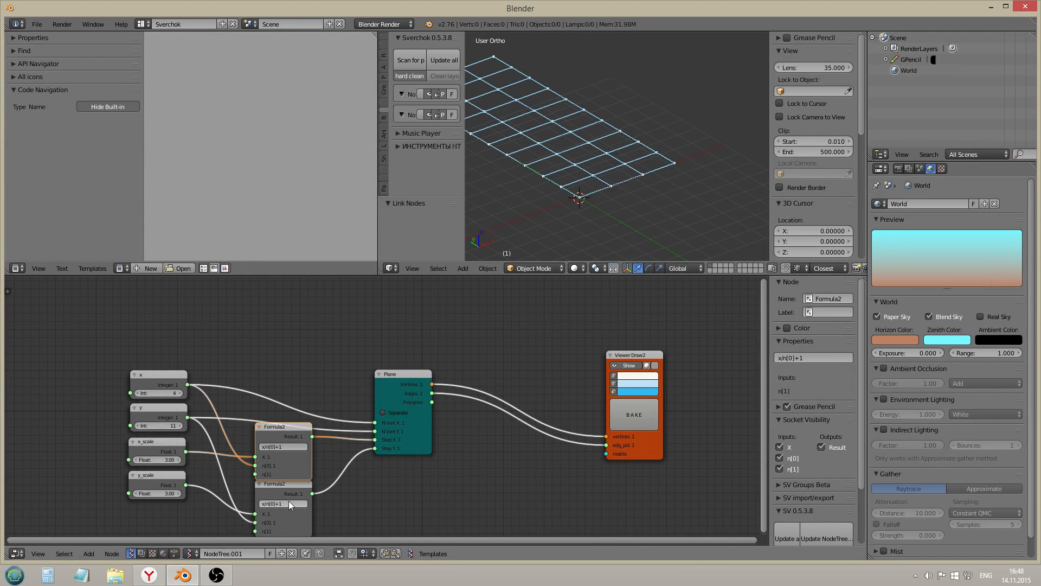
Set x to 5 and change the expression in both Formula2 nodes to (1+x)/n[0]
left_click_drag(164, 395, 239, 419)
left_click(286, 445)
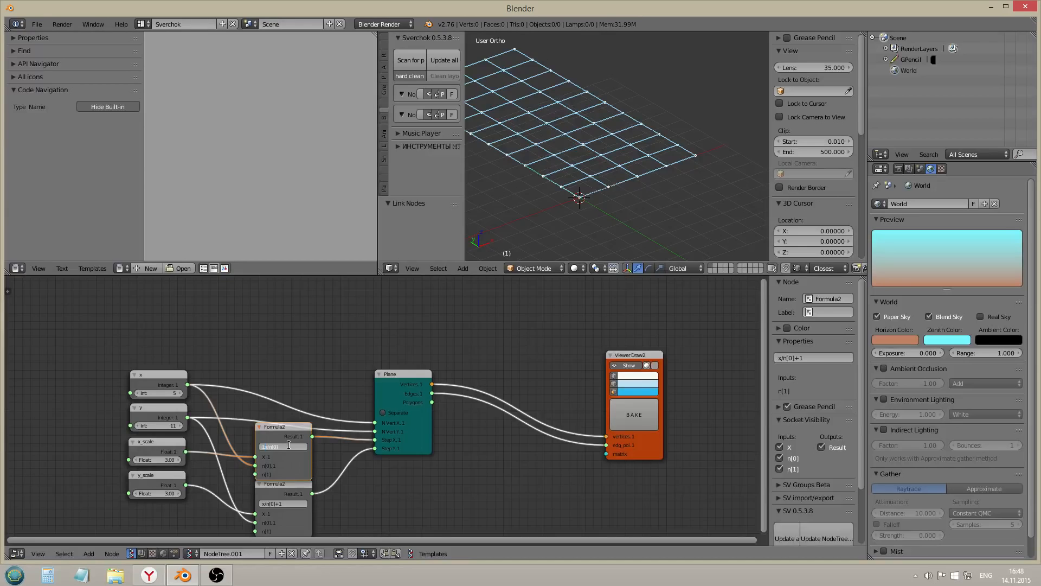
type(")")
key("Return")
left_click(265, 503)
left_click_drag(268, 503, 275, 503)
type("(1")
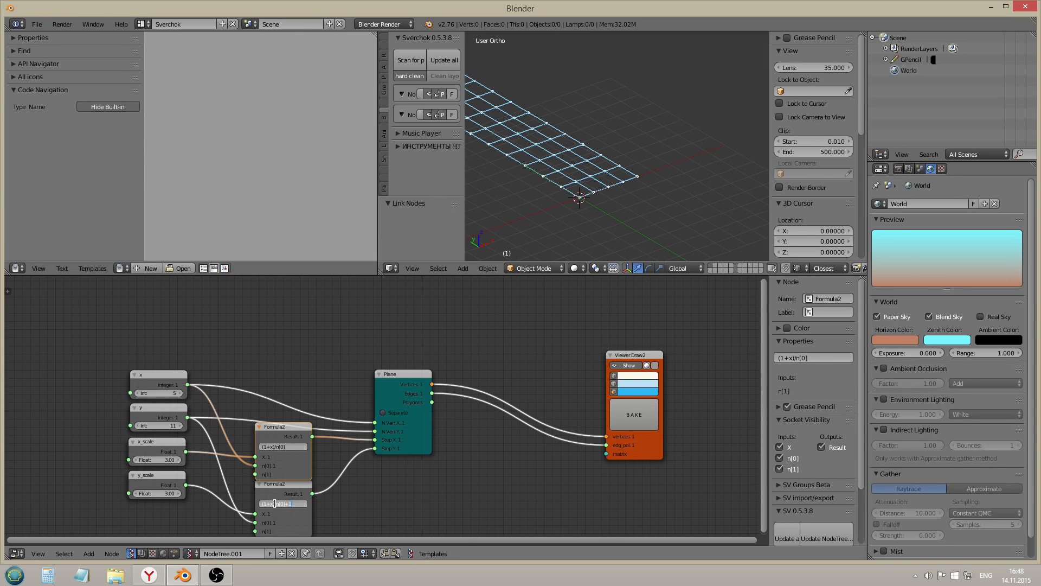
key("BackSpace")
key("BackSpace")
key("Return")
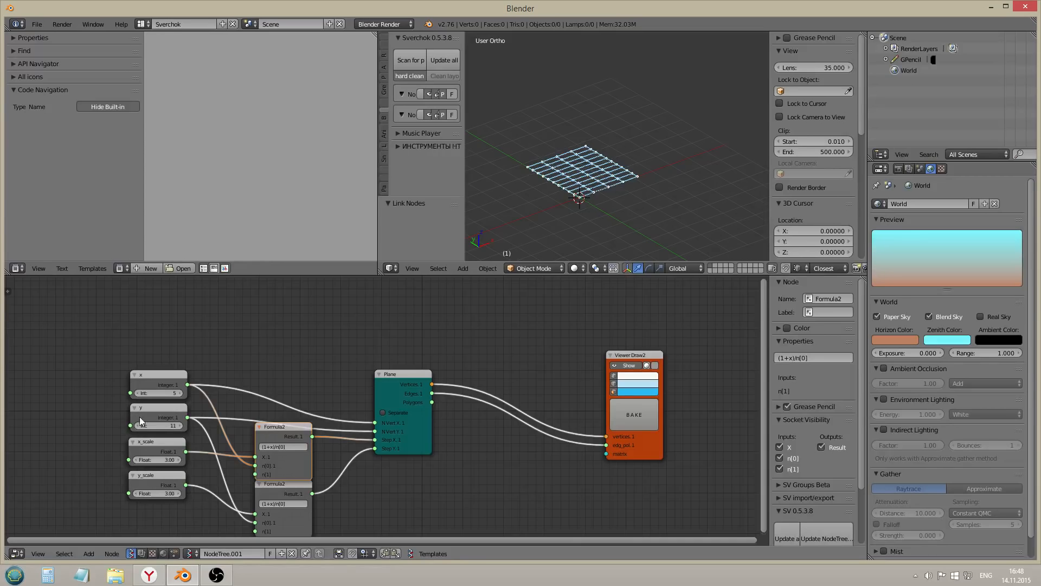
Set the x Integer value to 9 and the y Integer value to 18
left_click_drag(164, 392, 168, 425)
scroll(258, 477, "up", 3)
middle_click_drag(259, 478, 257, 442)
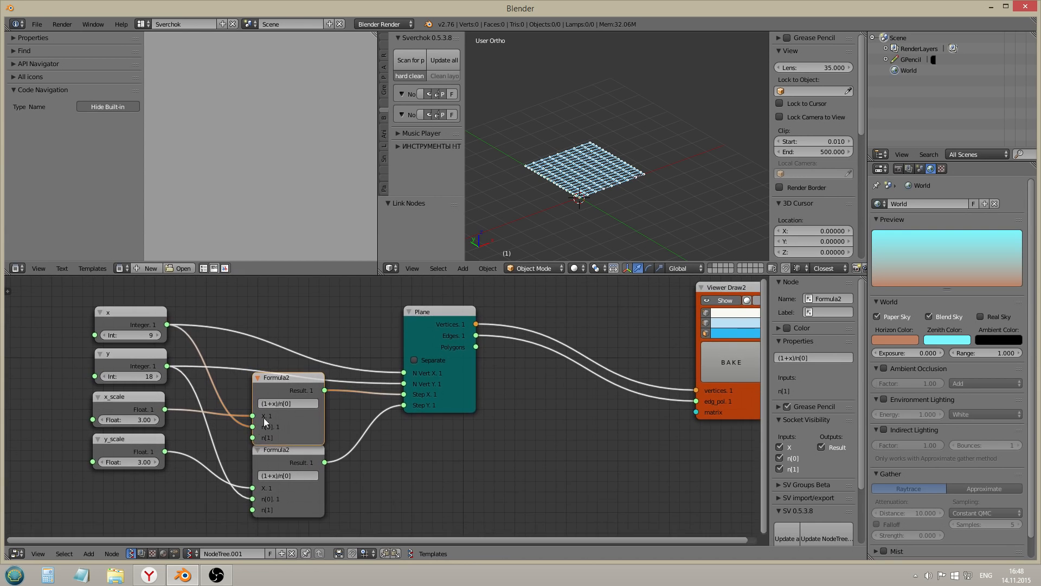
Move the upper Formula2 node up slightly to separate it from the lower one
left_click(276, 408)
left_click(275, 405)
left_click(276, 405)
left_click(347, 431)
left_click_drag(288, 381, 287, 373)
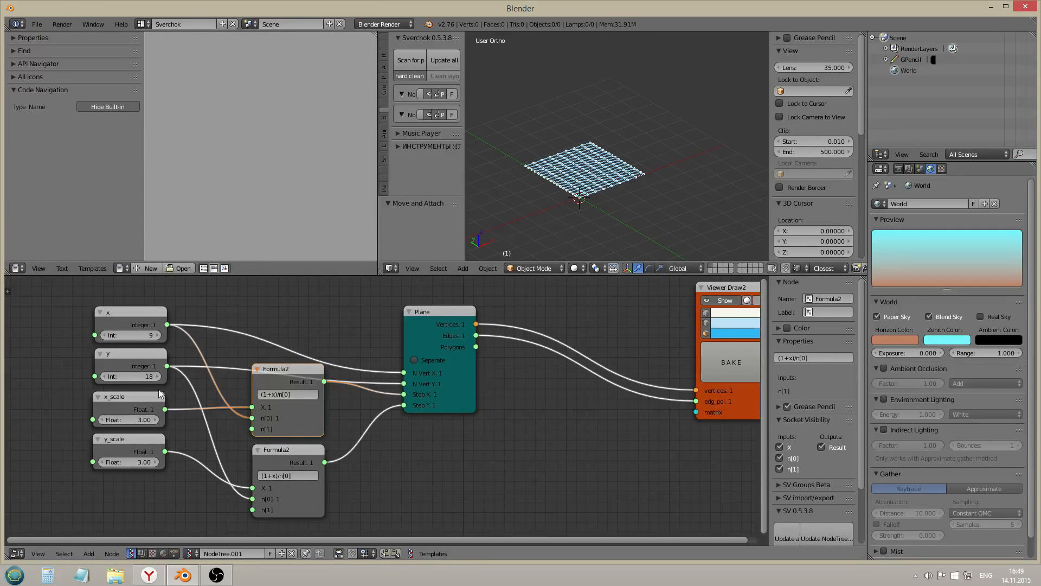
Change both Formula2 expressions to x/(n[0]-1) and relink the upper node's result to the Plane's Step X
mouse_move(163, 409)
left_mouse_down()
mouse_move(378, 384)
mouse_move(404, 394)
mouse_move(347, 410)
mouse_move(163, 411)
left_mouse_up()
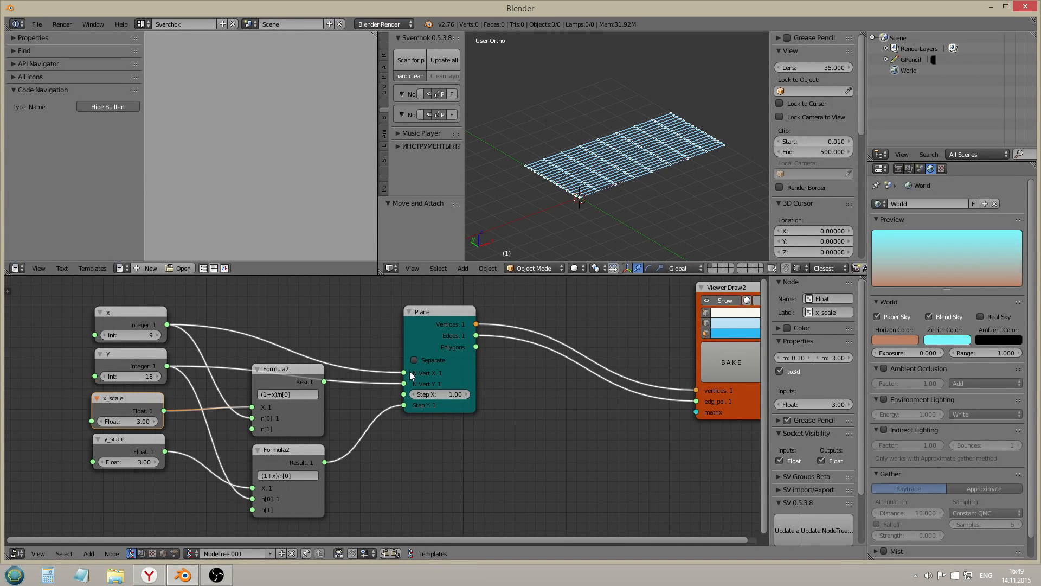
left_click_drag(407, 374, 405, 373)
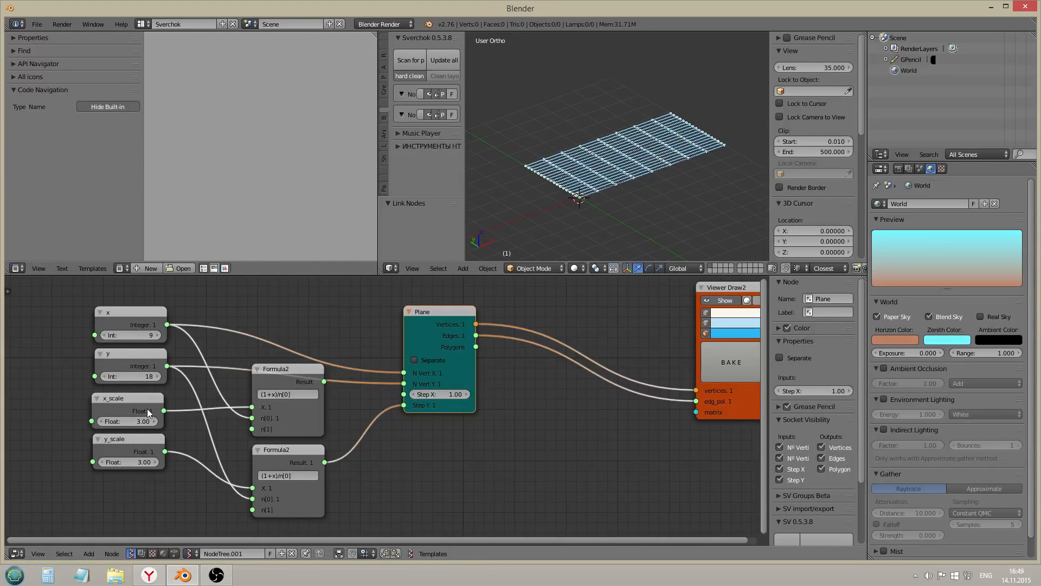
left_click(268, 394)
left_click(267, 394)
key("BackSpace")
key("BackSpace")
key("BackSpace")
key("Delete")
type("(")
left_click_drag(324, 381, 404, 394)
Reduce the x and y Integer values to 2 and view the plane from above
left_click_drag(141, 421, 141, 421)
mouse_move(139, 334)
left_mouse_down()
mouse_move(124, 334)
mouse_move(138, 334)
left_mouse_up()
left_click_drag(140, 372, 124, 373)
left_click_drag(142, 335, 128, 334)
middle_click_drag(604, 168, 587, 199)
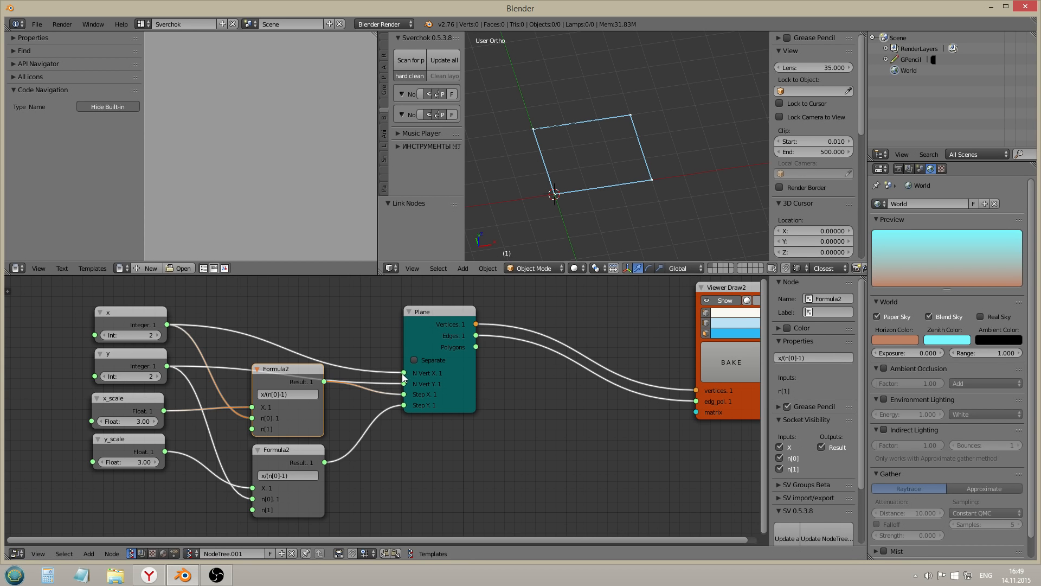
Examine the x/(n[0]-1) expression in the upper Formula2 node
double_click(287, 398)
key("Left")
key("Left")
key("Left")
key("Left")
key("Left")
key("Left")
key("Left")
key("Left")
key("shift+End")
mouse_move(303, 395)
left_mouse_down()
mouse_move(264, 396)
mouse_move(289, 398)
left_mouse_up()
left_click(299, 393)
left_click(296, 413)
Move the Viewer Draw2 node away from the Plane node to make room between them
scroll(422, 454, "down", 3)
middle_click_drag(450, 420, 192, 421)
left_click_drag(421, 424, 575, 424)
scroll(382, 397, "down", 3)
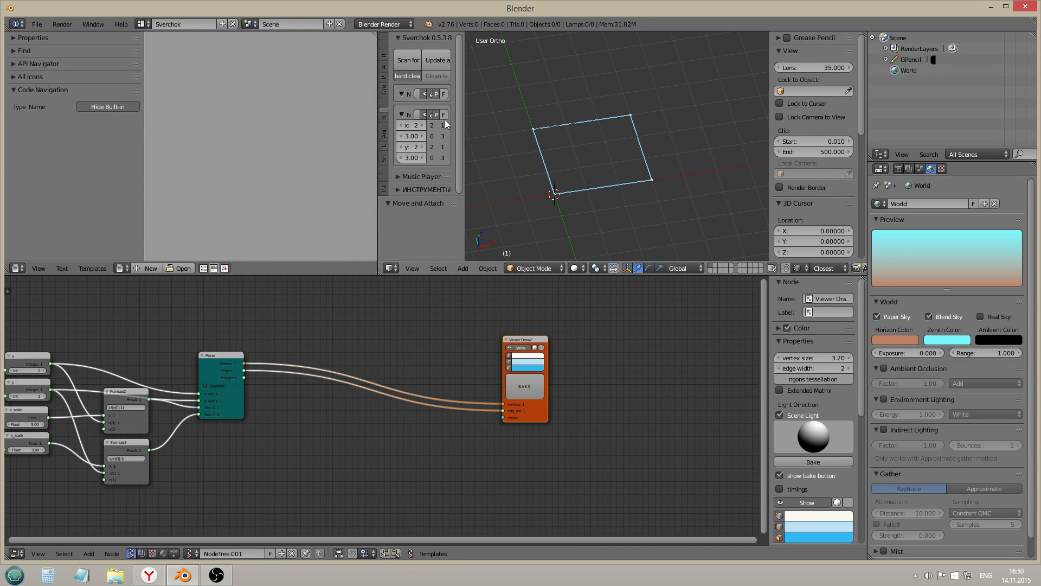
Clean the extra layout out of the Sverchok panel and widen the 3D view's tool shelf
key("shift+space")
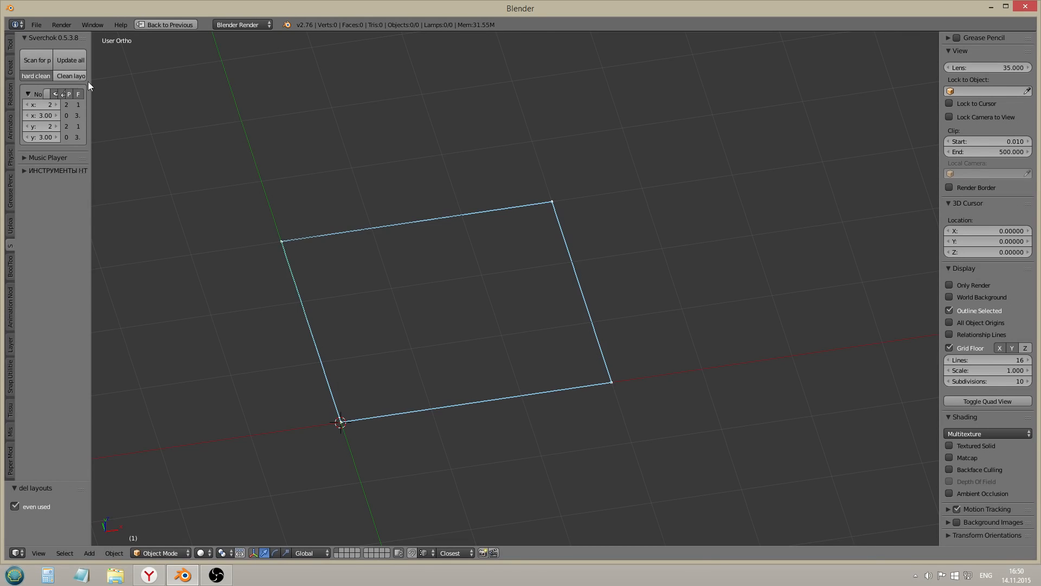
key("shift+space")
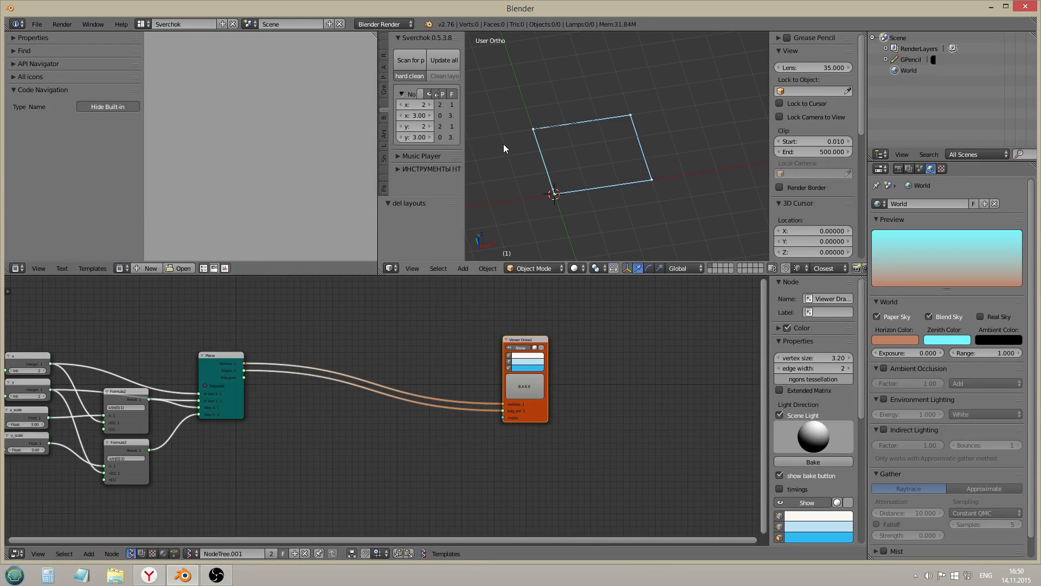
left_click_drag(463, 154, 505, 153)
Raise the y_scale maximum limit to 30 and set x to 14, x_scale to 2.22, y to 20 and y_scale to 4.83
mouse_move(431, 115)
left_mouse_down()
mouse_move(418, 116)
mouse_move(432, 116)
left_mouse_up()
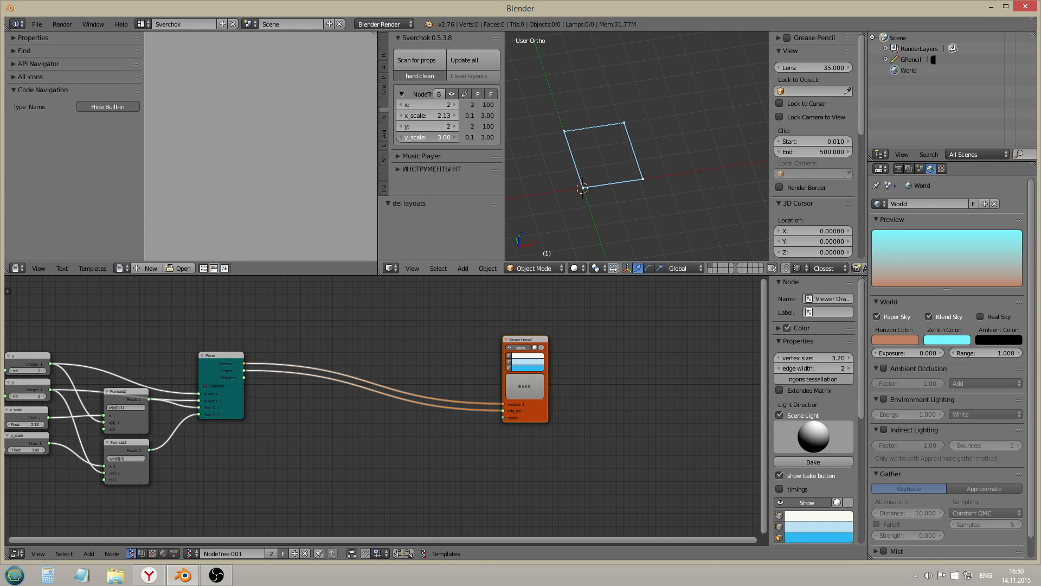
left_click(487, 138)
key("BackSpace")
left_click(487, 137)
type("30")
key("Return")
left_click_drag(420, 138, 454, 104)
Shift the Viewer Draw2 node farther away from the Plane node
middle_click_drag(396, 358, 392, 337)
key("shift+a")
mouse_move(384, 335)
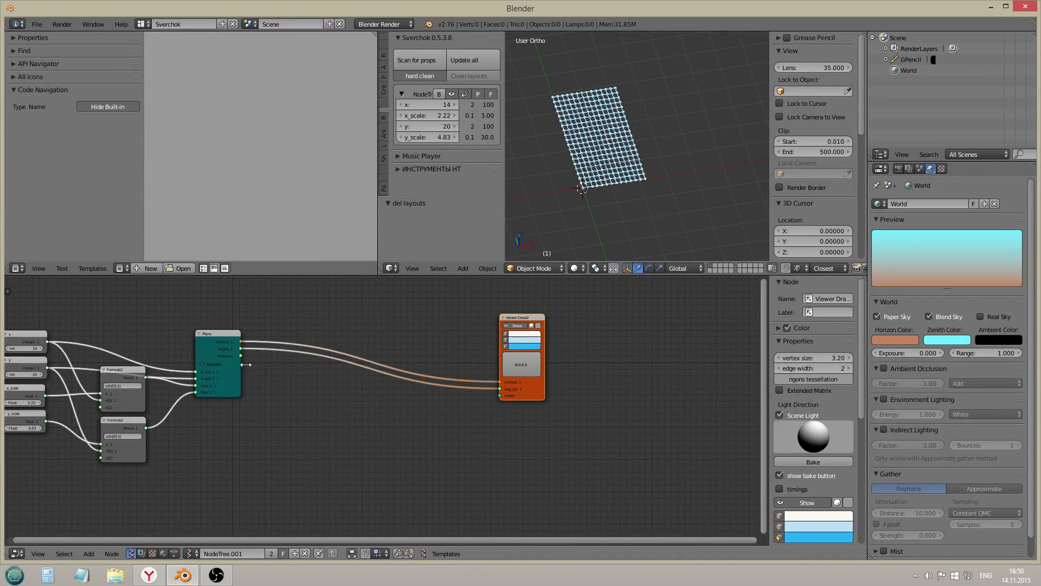
scroll(239, 407, "up", 2)
left_click_drag(522, 470, 614, 461)
key("shift+a")
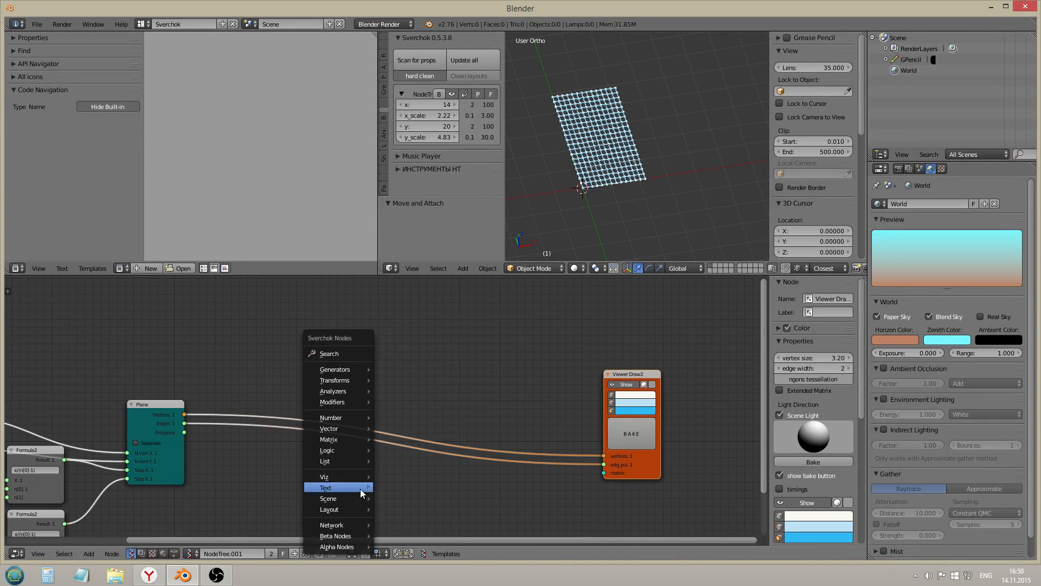
mouse_move(338, 427)
mouse_move(341, 400)
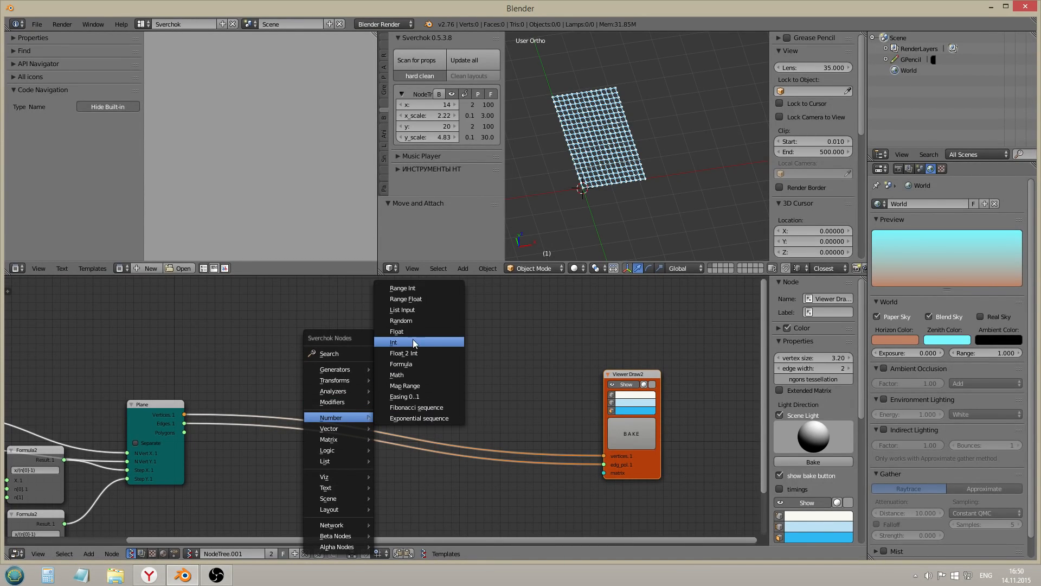
left_click(414, 374)
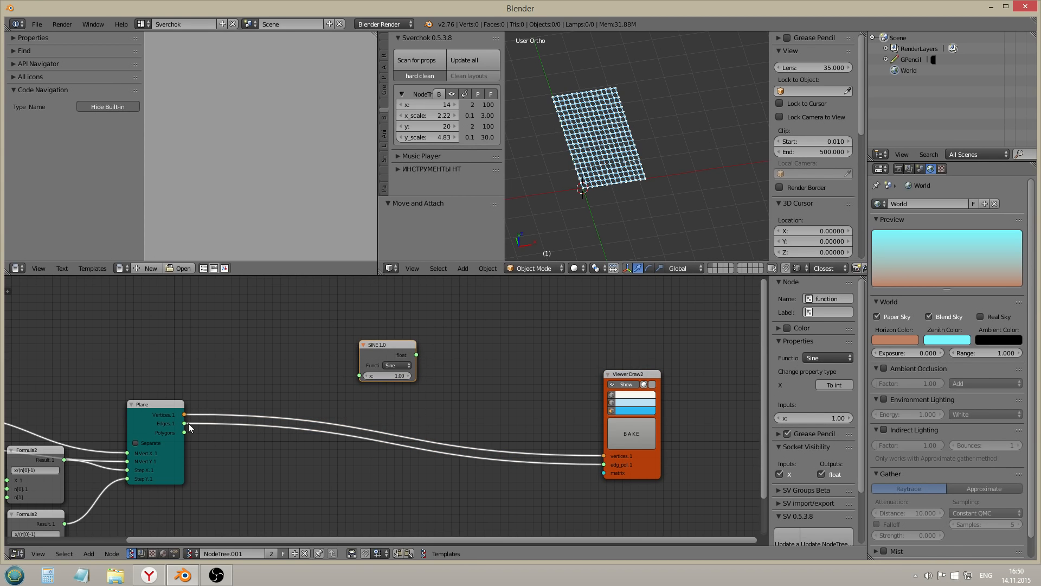
key("x")
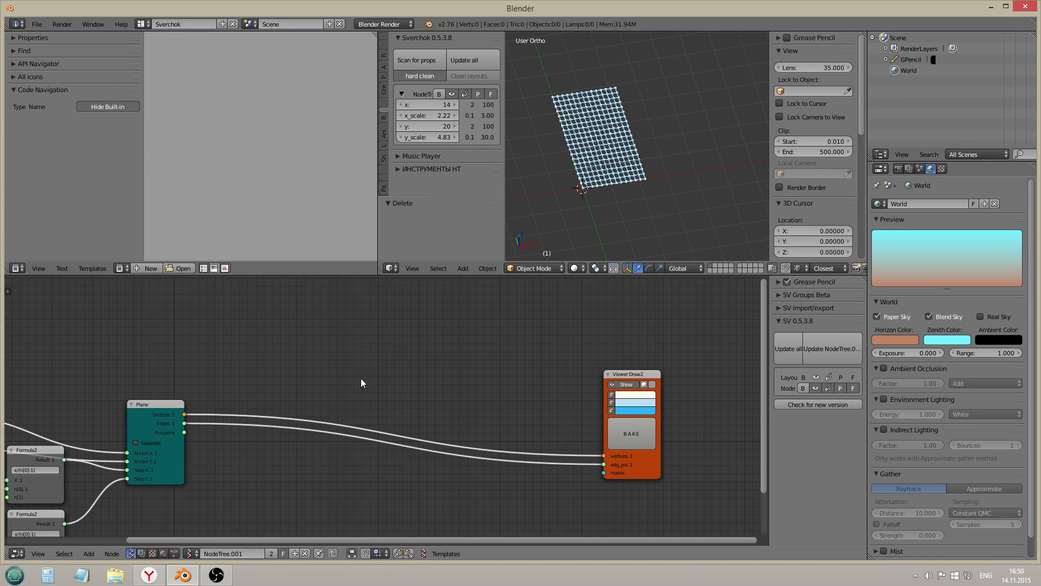
Add a Vectors out node just beyond the Plane node
key("shift+a")
mouse_move(337, 388)
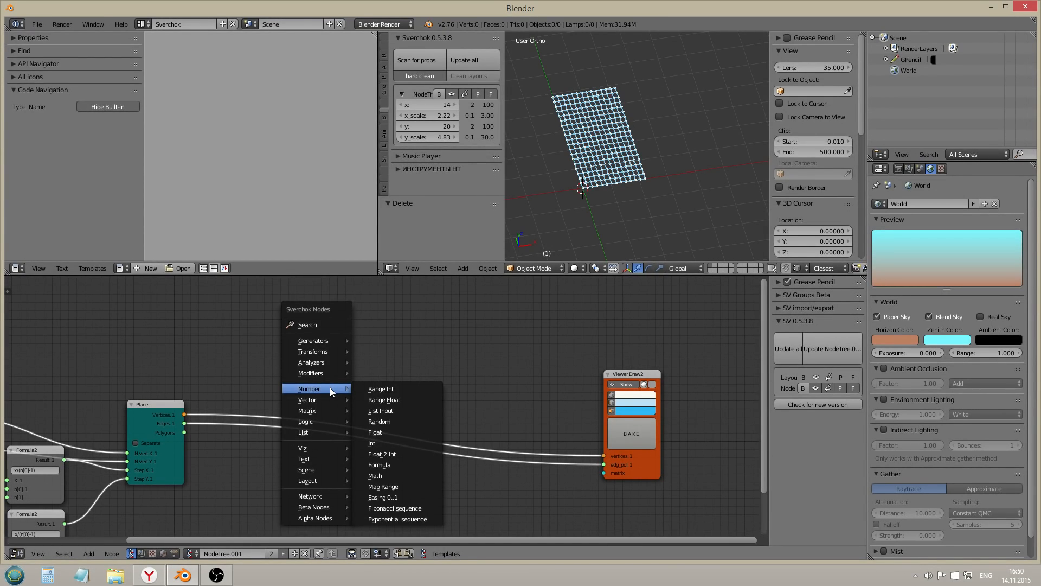
left_click(373, 411)
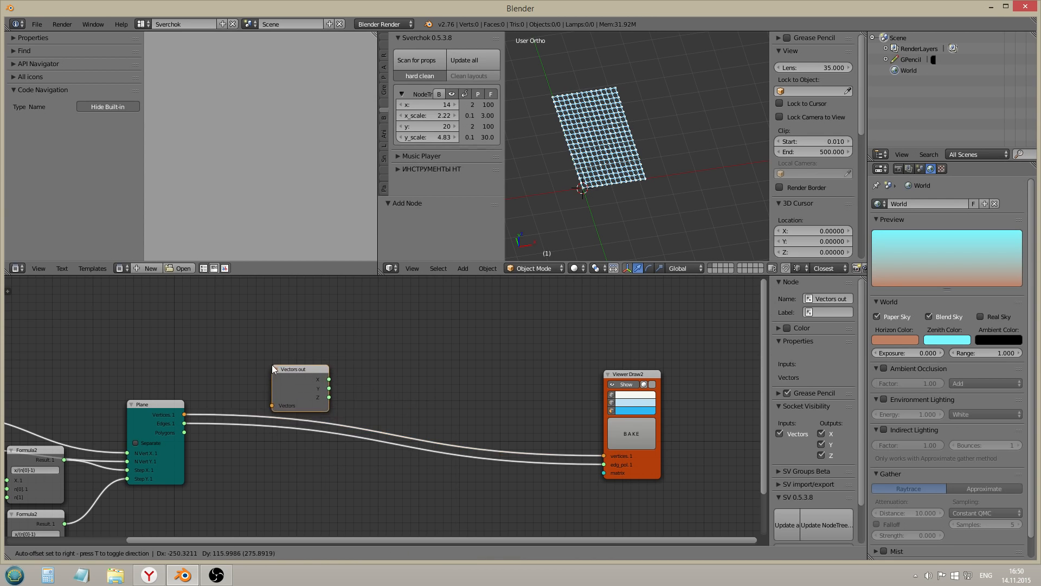
left_click(272, 365)
Add a Vectors in node and route the Plane's vertices through Vectors out X and Y and Vectors in to Viewer Draw2
key("shift+a")
mouse_move(266, 369)
left_click(315, 383)
left_click(364, 372)
left_click_drag(314, 396, 254, 376)
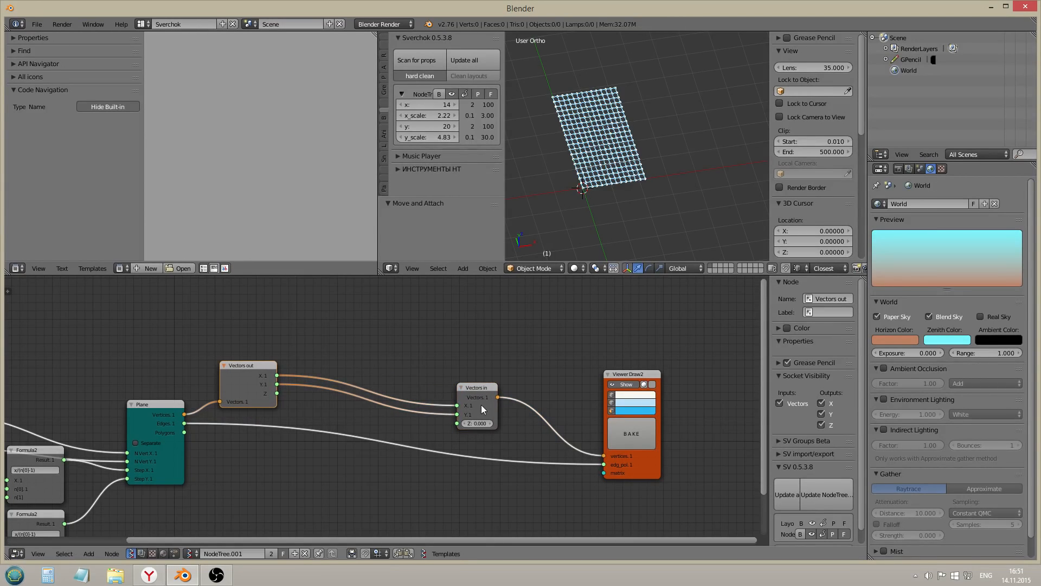
Add a Sine Math node above the links, feeding it from Vectors out X and linking its result to Vectors in Z
key("shift+a")
mouse_move(362, 419)
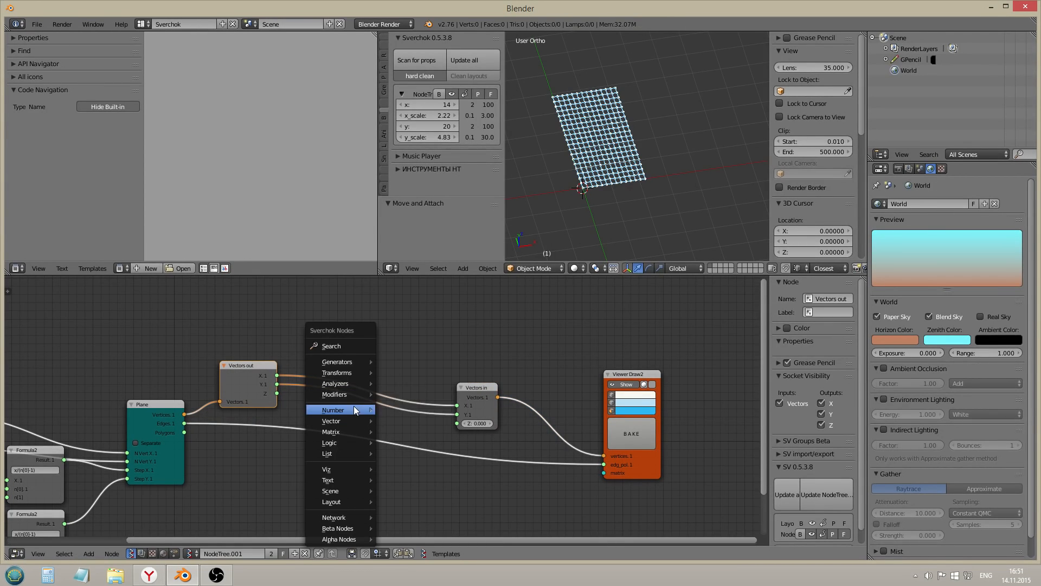
left_click(416, 368)
left_click(355, 325)
left_click_drag(277, 375, 356, 358)
left_click_drag(412, 336, 458, 423)
middle_click_drag(629, 218, 526, 242)
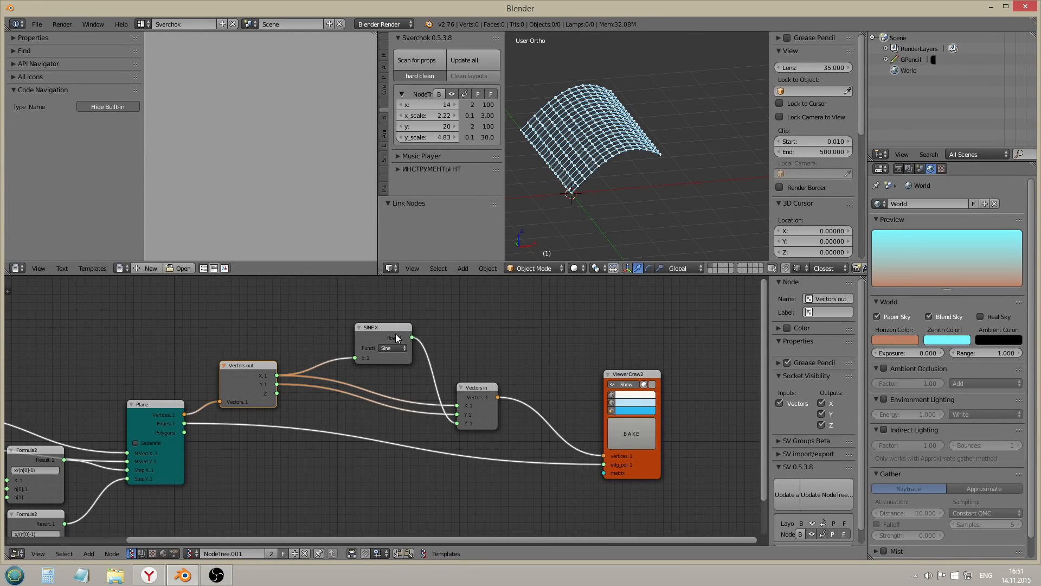
left_click_drag(396, 338, 342, 322)
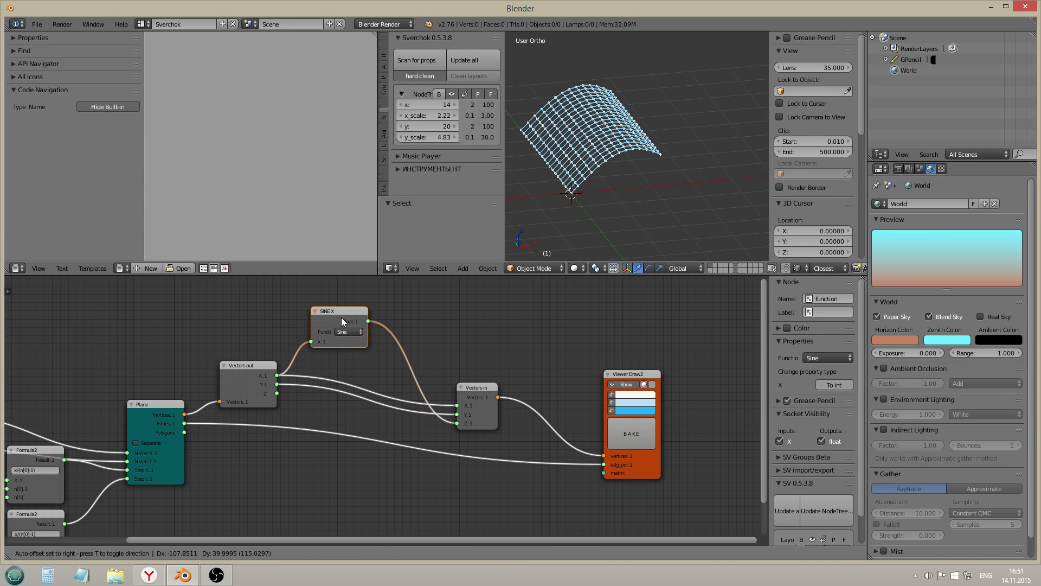
Replace the Sine node with a Formula2 node using the expression min(sin(x),cos(n[0]))
left_click(418, 322)
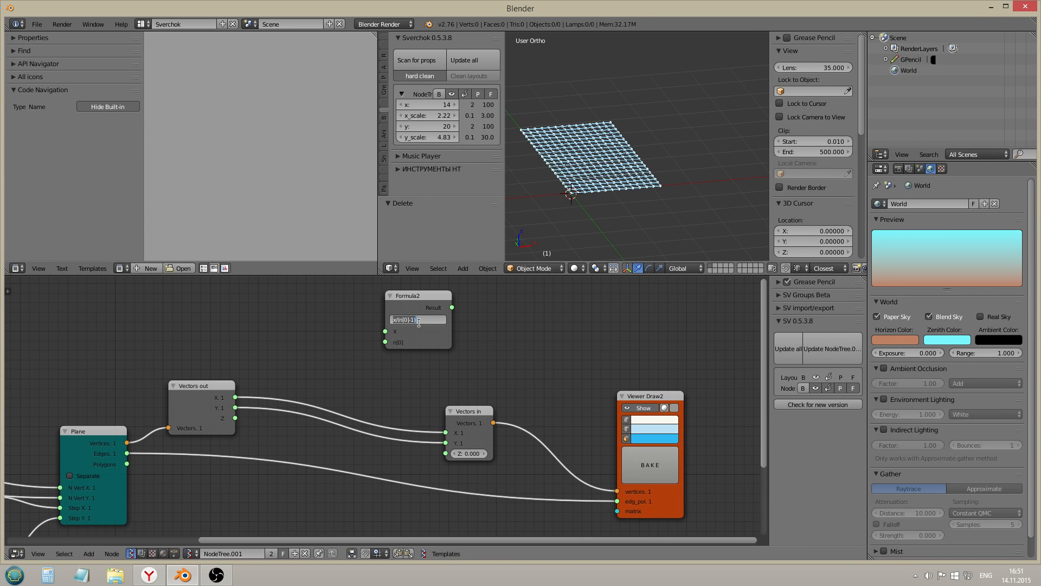
type("sin(x")
type("(")
key("Return")
Link Vectors out X and Y to the new Formula2 node and its result to Vectors in Z, placing it between them
mouse_move(235, 397)
left_mouse_down()
mouse_move(385, 331)
mouse_move(235, 407)
left_mouse_up()
left_click_drag(452, 308, 444, 450)
left_click_drag(416, 324, 337, 376)
Change the new Formula2 expression to min(sin(x*10),cos(n[0]))
left_click(337, 375)
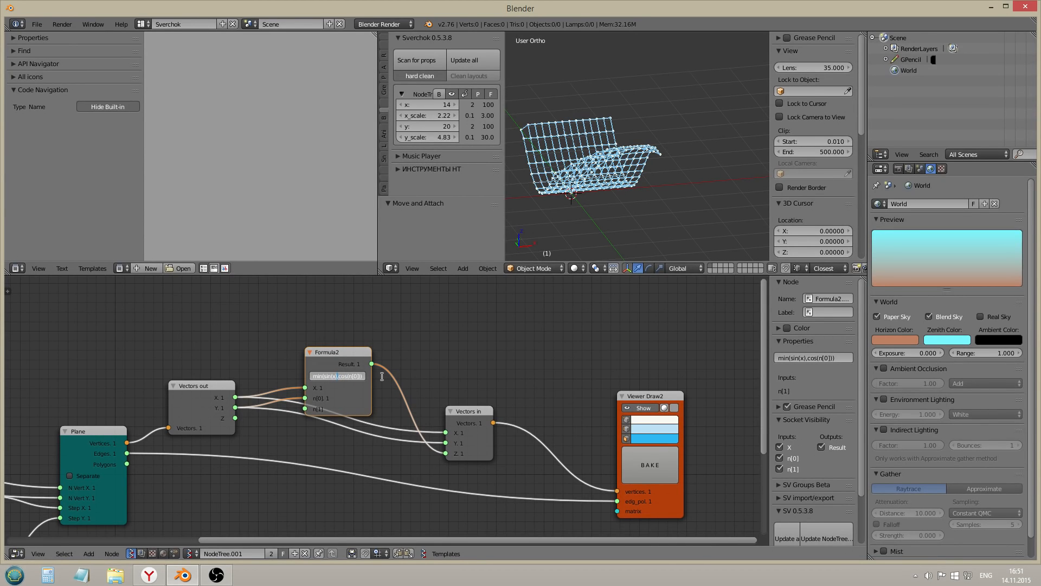
type("/")
type("*10")
key("Return")
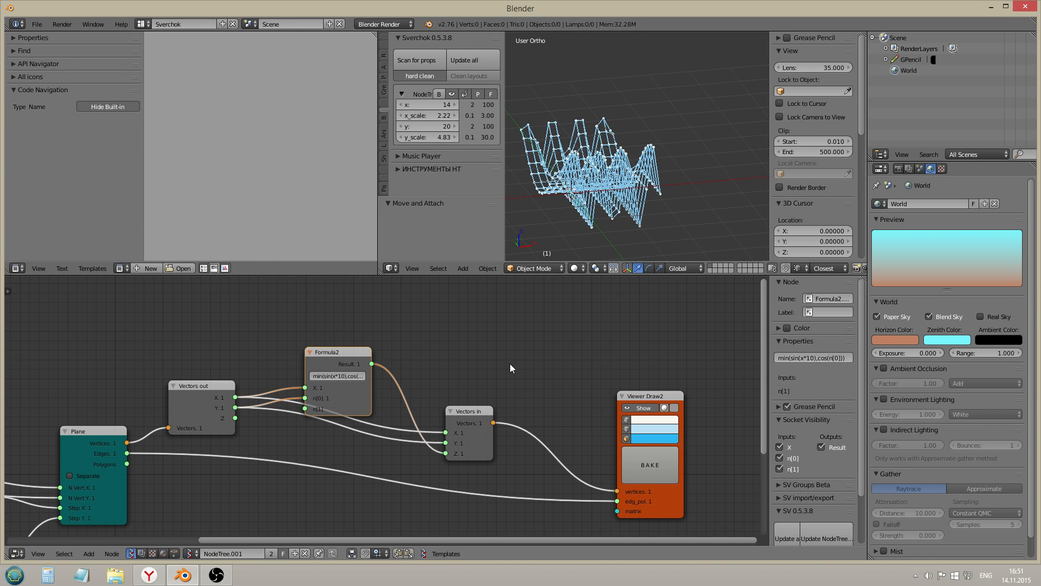
Add a Float node above Vectors out and link its output to n[1] of the Formula2 node
left_click(337, 375)
key("Escape")
key("shift+a")
mouse_move(255, 346)
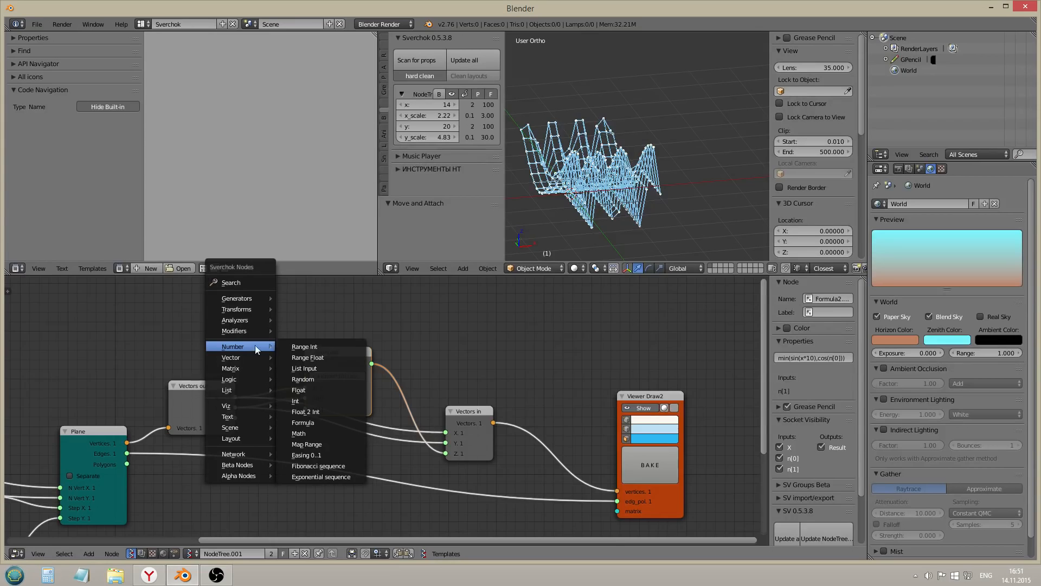
left_click(317, 391)
left_click(163, 303)
left_click(200, 335)
left_click_drag(229, 319, 305, 409)
Change the Formula2 expression to min(sin(x*n[1]),cos(n[0])), replacing the constant 10 with n[1]
left_click(333, 376)
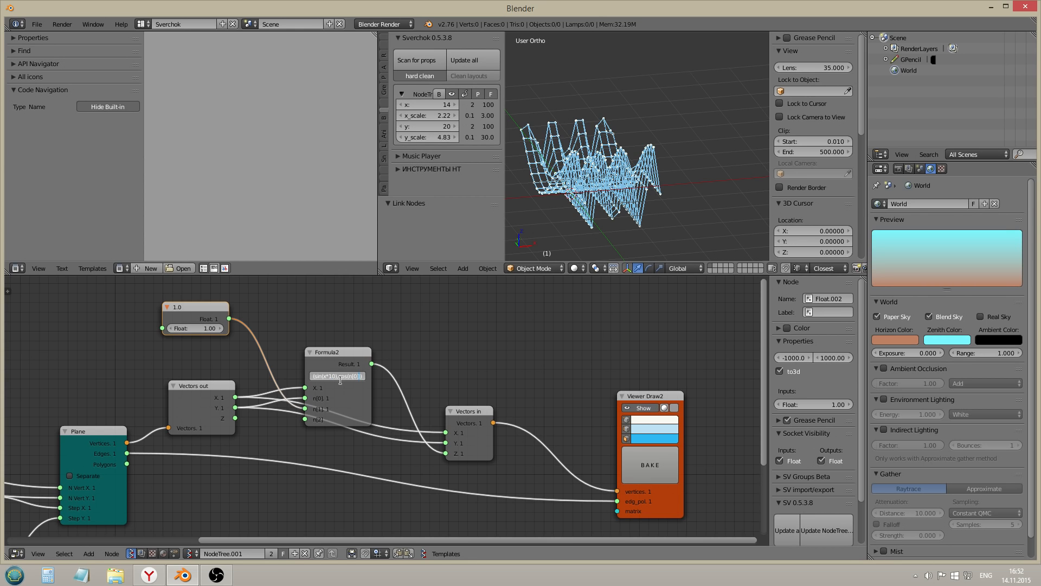
key("BackSpace")
key("BackSpace")
key("Right")
key("Right")
key("Right")
key("Right")
key("Right")
key("Right")
key("Right")
key("Right")
key("Return")
Widen the Formula2 node and change its expression to min(sin(x*n[1]),cos(n[0]*n[1]))
scroll(402, 373, "up", 4)
left_click_drag(432, 382, 490, 381)
left_click(421, 364)
left_click(438, 358)
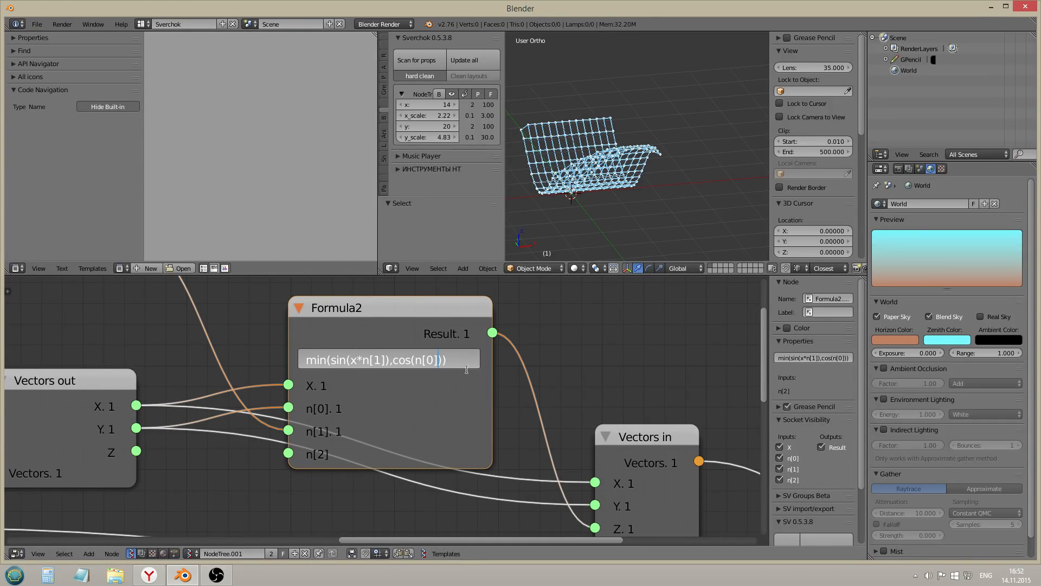
type("*n[1]")
key("Return")
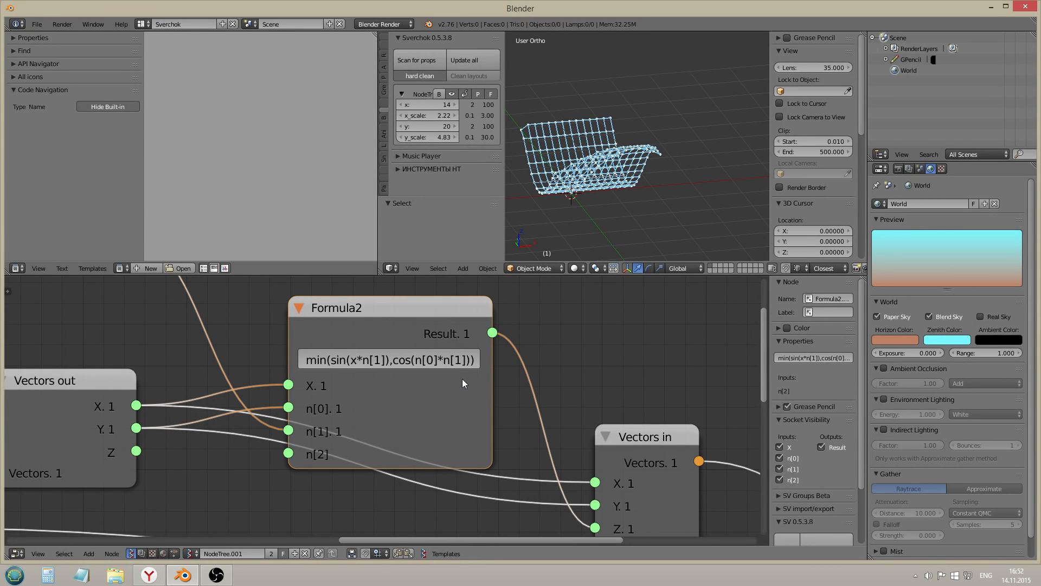
Set the Float node to 2.20 and divide the whole Formula2 expression by n[2]
scroll(451, 395, "down", 6)
left_click_drag(201, 308, 240, 308)
scroll(293, 383, "down", 1)
left_click(356, 378)
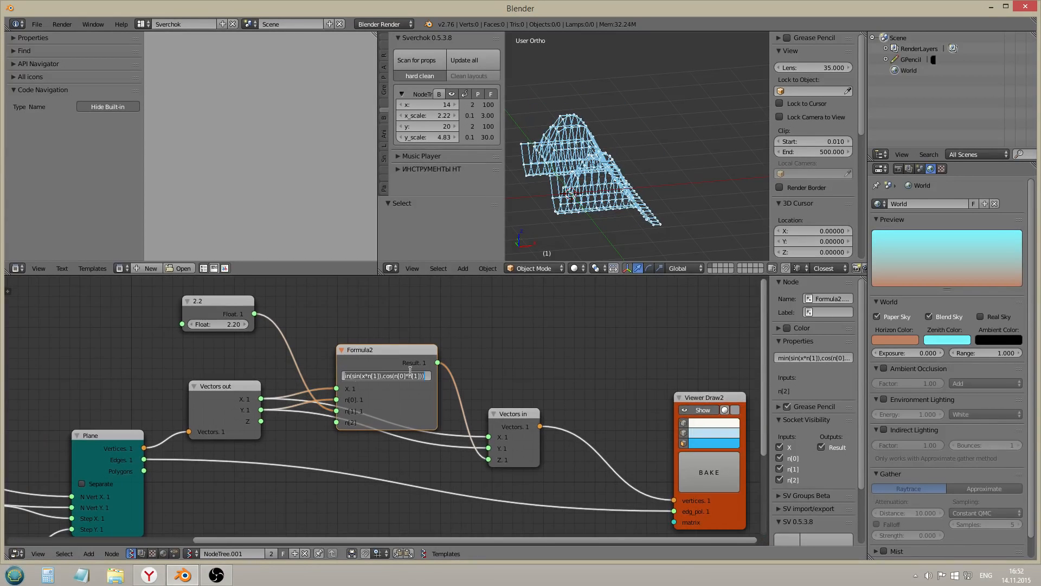
key("Right")
type("/n[2]")
key("Return")
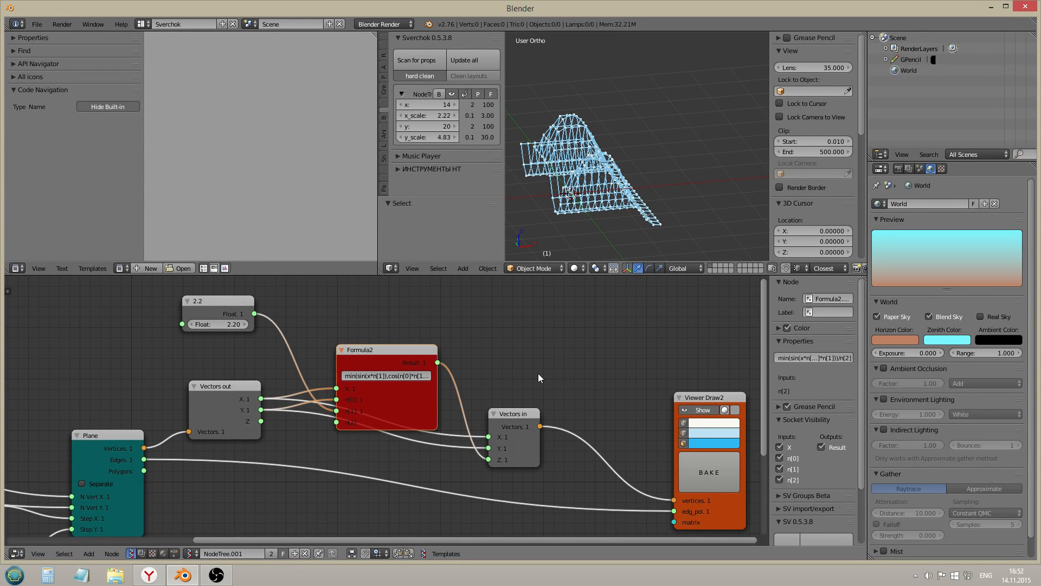
Duplicate the Float node below itself, link the copy to Formula2 n[2], and set it to 5.41
left_click_drag(212, 306, 213, 291)
key("shift+d")
left_click(217, 348)
left_click_drag(258, 351, 336, 421)
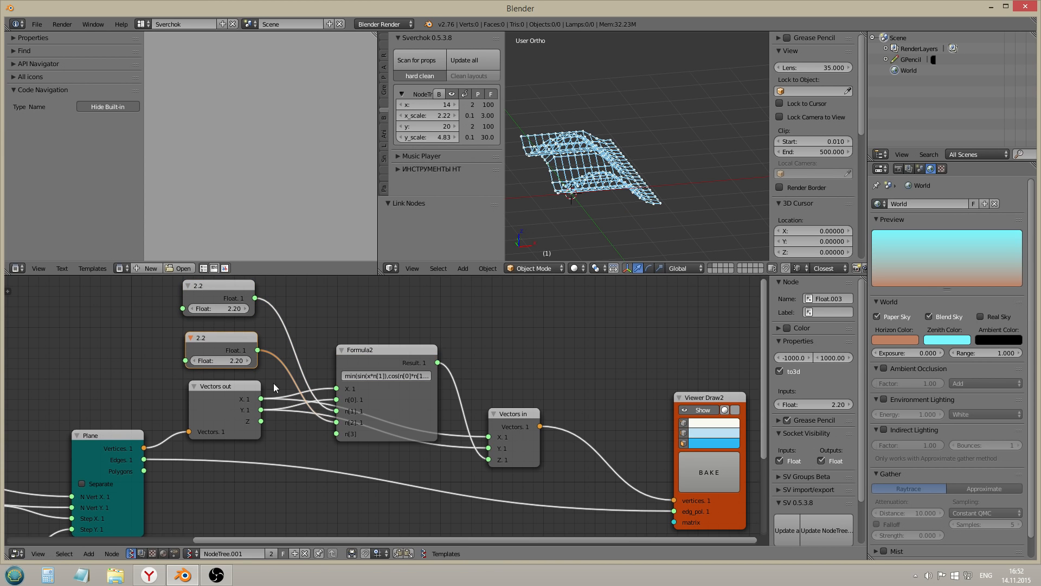
left_click_drag(233, 361, 320, 361)
Append +n[3] to the end of the Formula2 expression
middle_click_drag(706, 122, 648, 154)
left_click(395, 376)
key("End")
type("+n[3]")
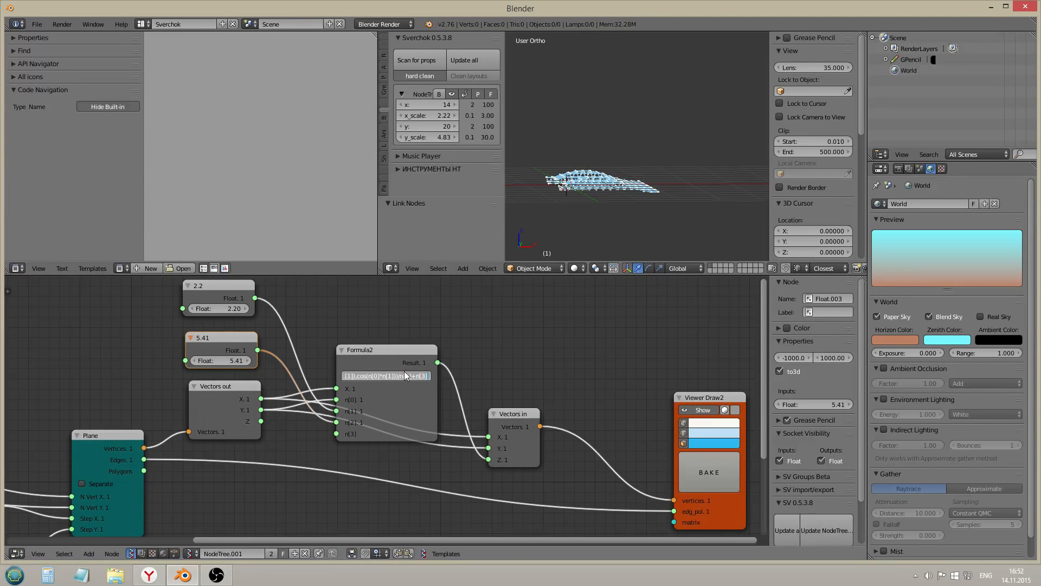
key("Return")
Duplicate the 5.41 Float node below Vectors out, link the copy to Formula2 n[3], and set it to 1.03
left_click(233, 344)
key("shift+d")
left_click(234, 484)
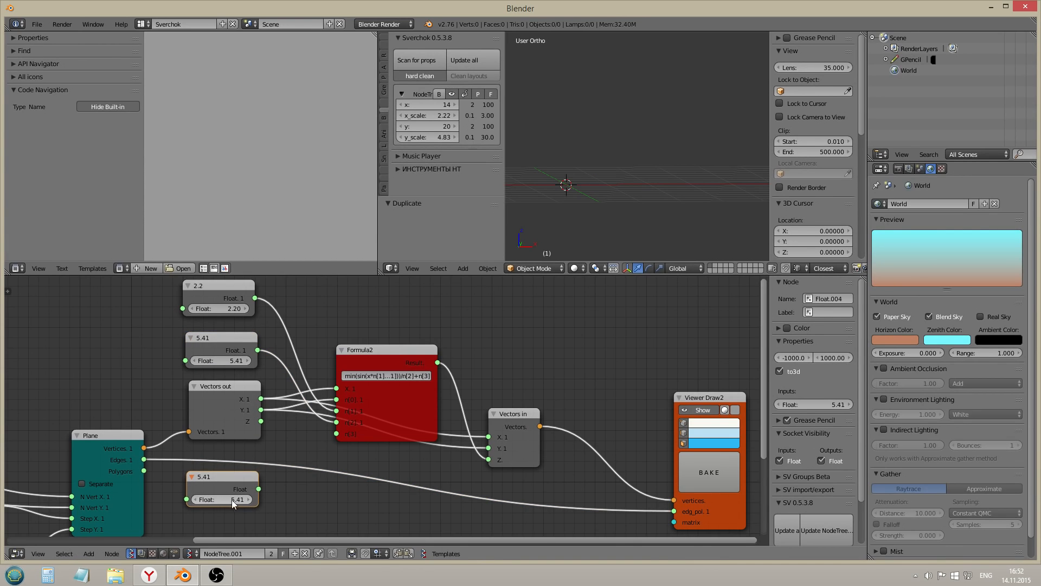
left_click_drag(260, 489, 343, 435)
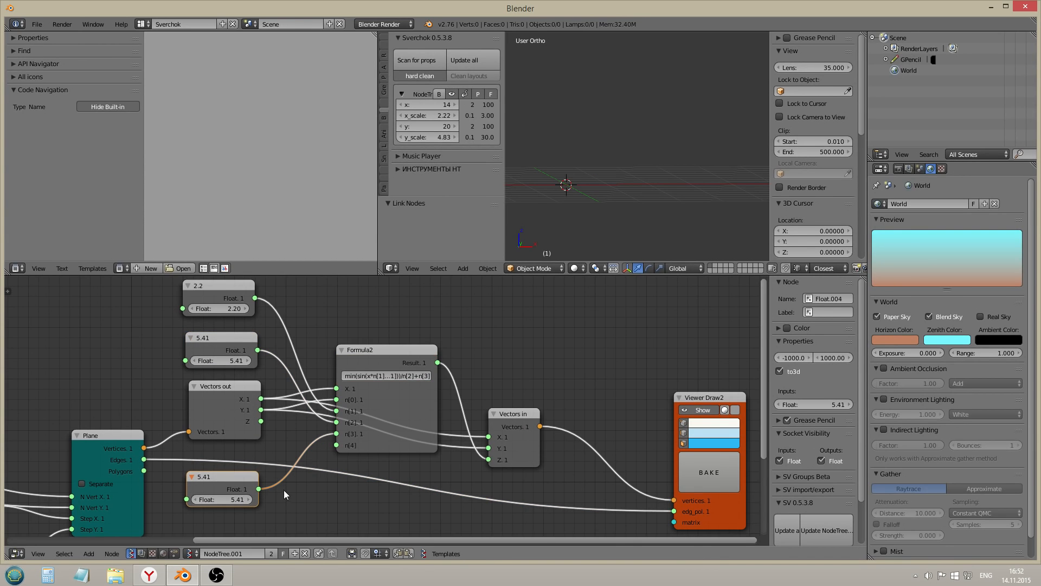
left_click_drag(210, 499, 170, 500)
Label the Float node feeding n[3] as height
left_click(243, 493)
left_click(830, 312)
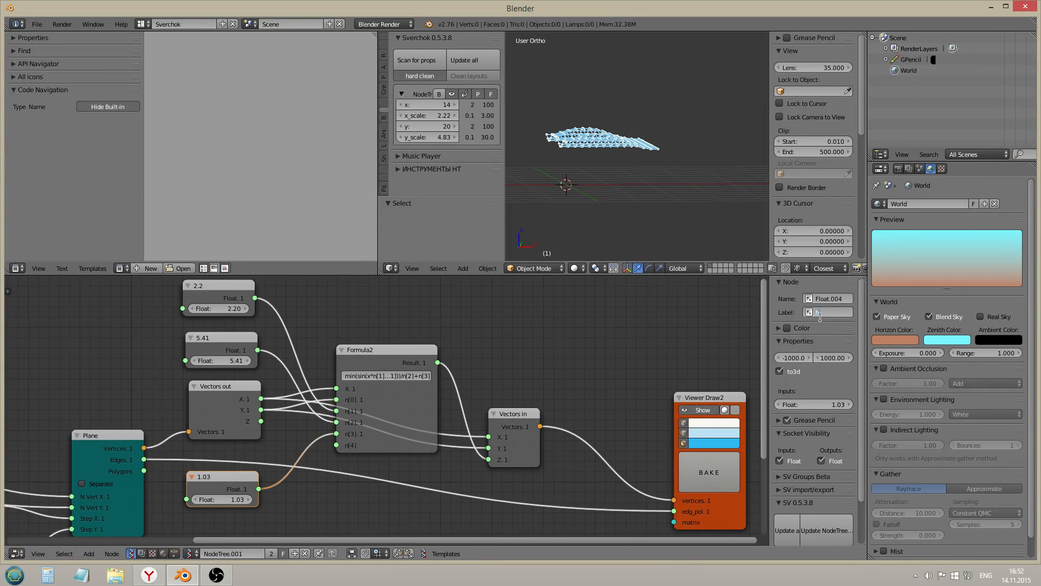
type("height")
key("Return")
Try labelling the Float node that feeds n[2] as mult
left_click(222, 338)
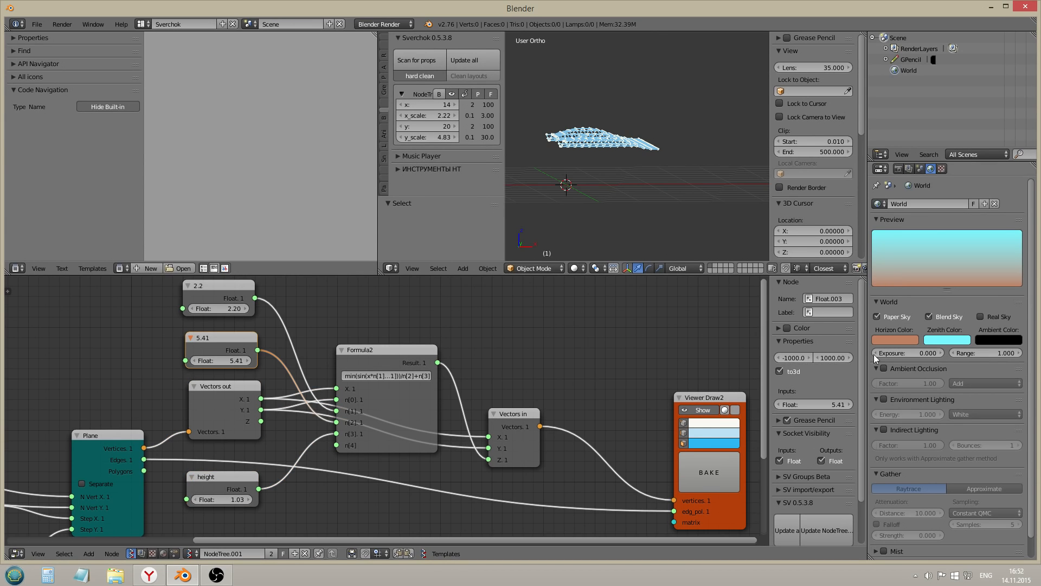
left_click(832, 314)
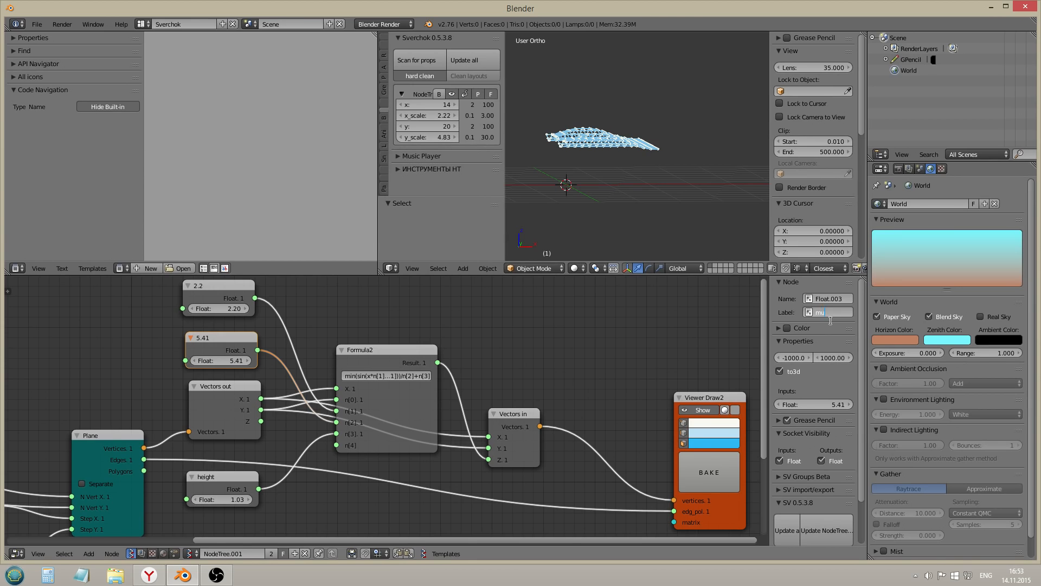
key("Return")
left_click(226, 286)
left_click(832, 312)
key("BackSpace")
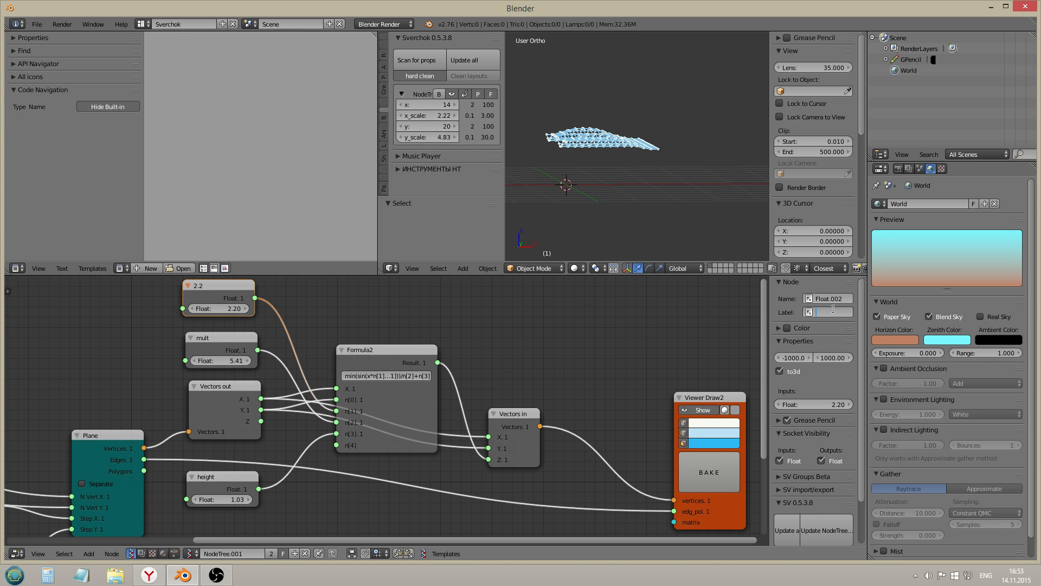
Widen Formula2 to fit its full expression and label the Float node feeding n[2] as devider
left_click_drag(437, 390, 468, 389)
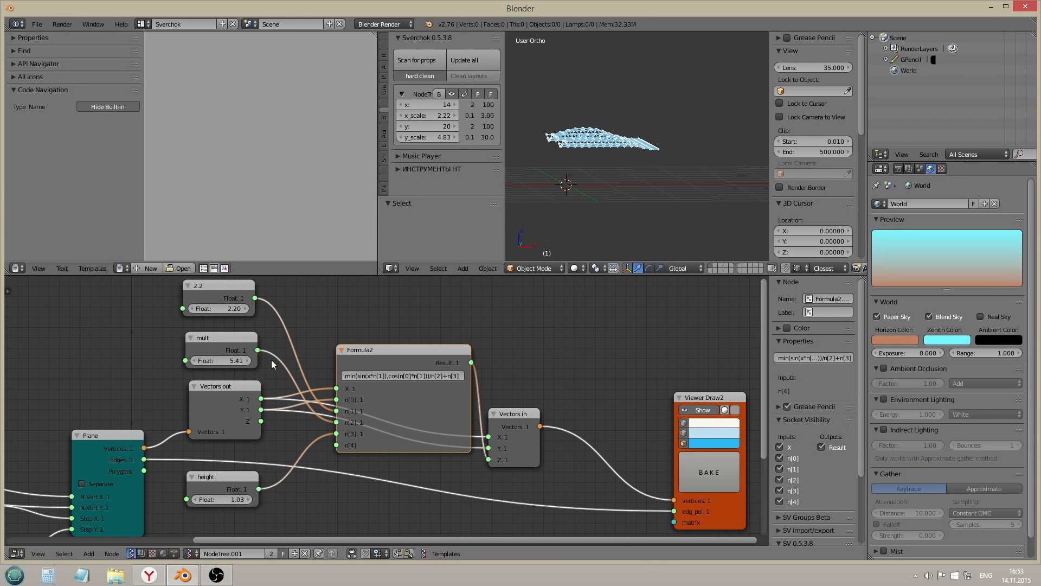
left_click(218, 345)
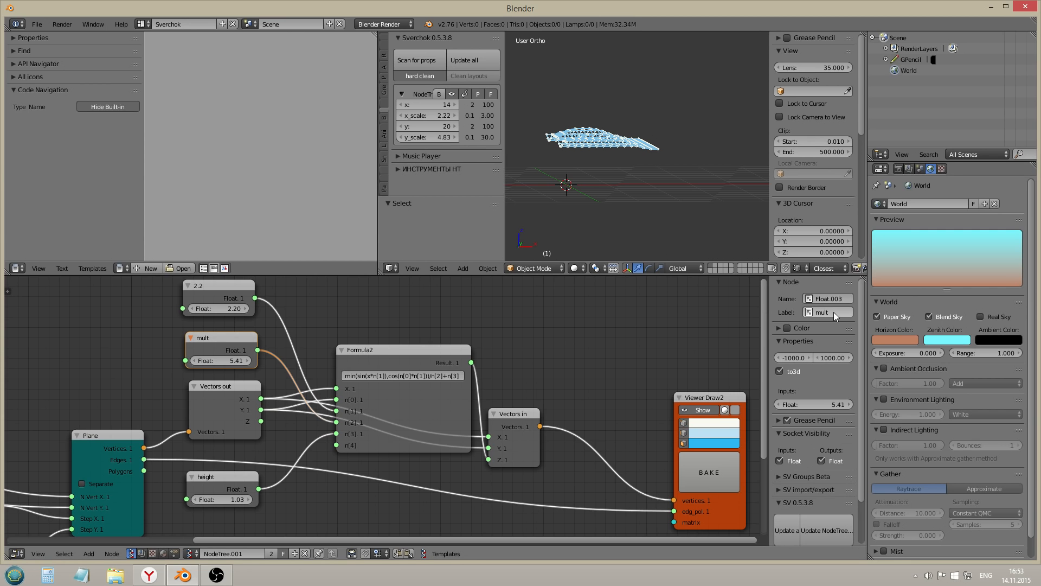
type("devider")
Label the 2.20 Float node as mult and scan the node tree for props
left_click(246, 288)
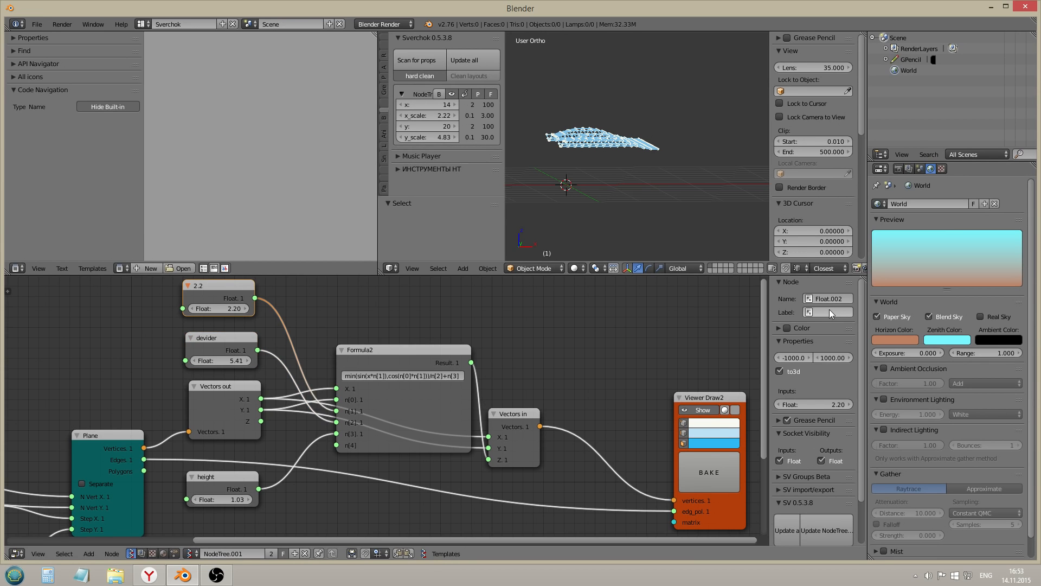
left_click(428, 63)
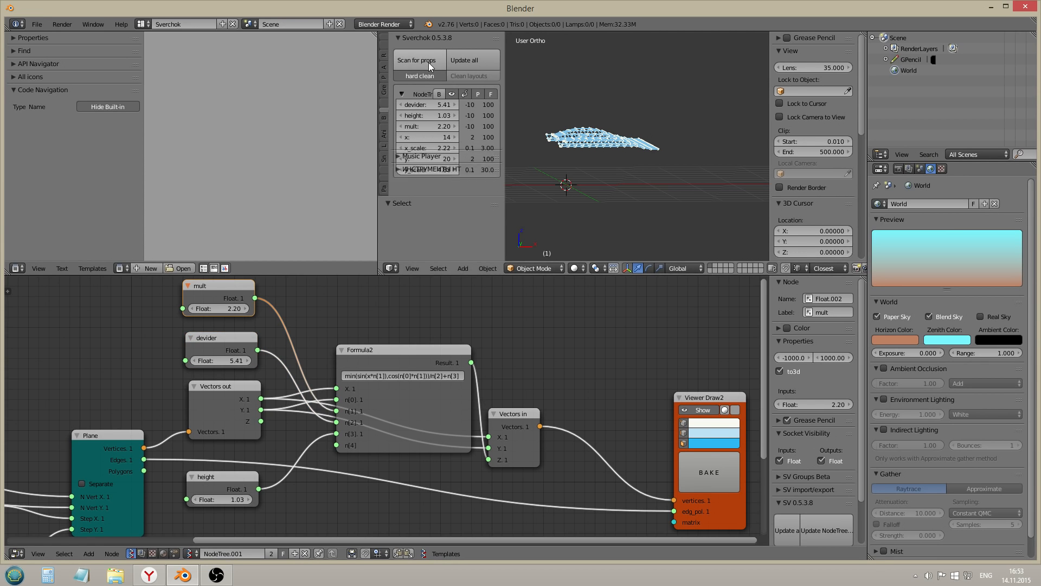
Widen the Sverchok properties area beside the 3D view and set mult to 3.64
left_click(507, 126)
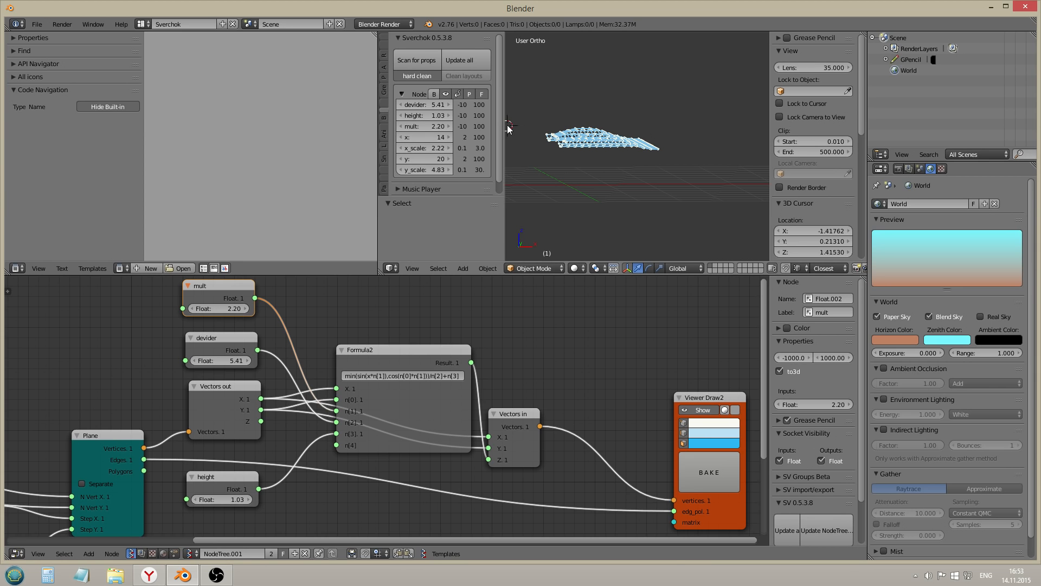
left_click_drag(504, 127, 532, 129)
left_click_drag(433, 126, 467, 126)
middle_click_drag(672, 148, 597, 155)
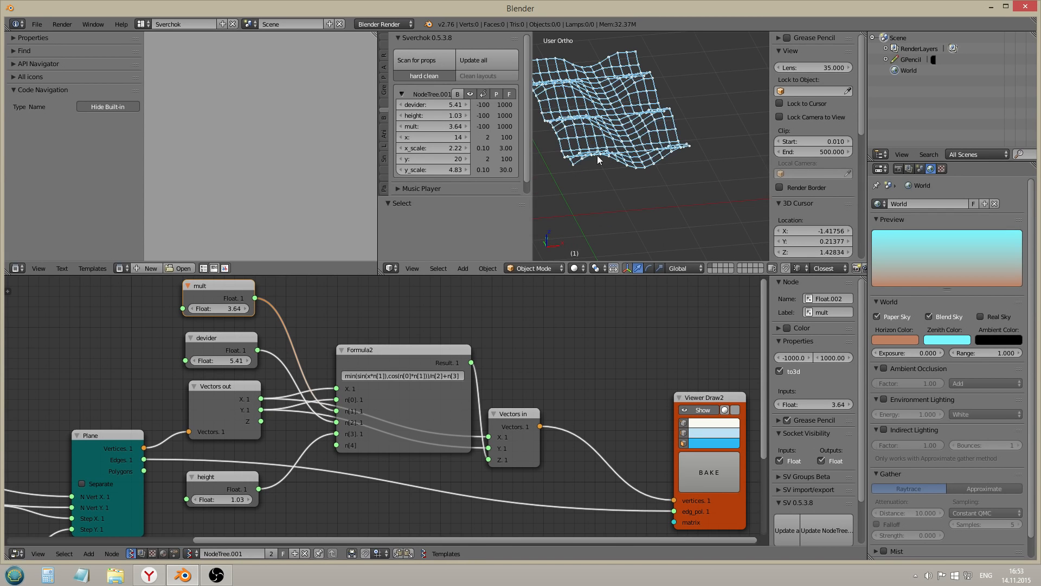
Link the Plane node's Polygons output to the edg_pol input of Viewer Draw2
scroll(548, 484, "down", 1)
scroll(273, 448, "down", 1)
left_click_drag(253, 449, 642, 479)
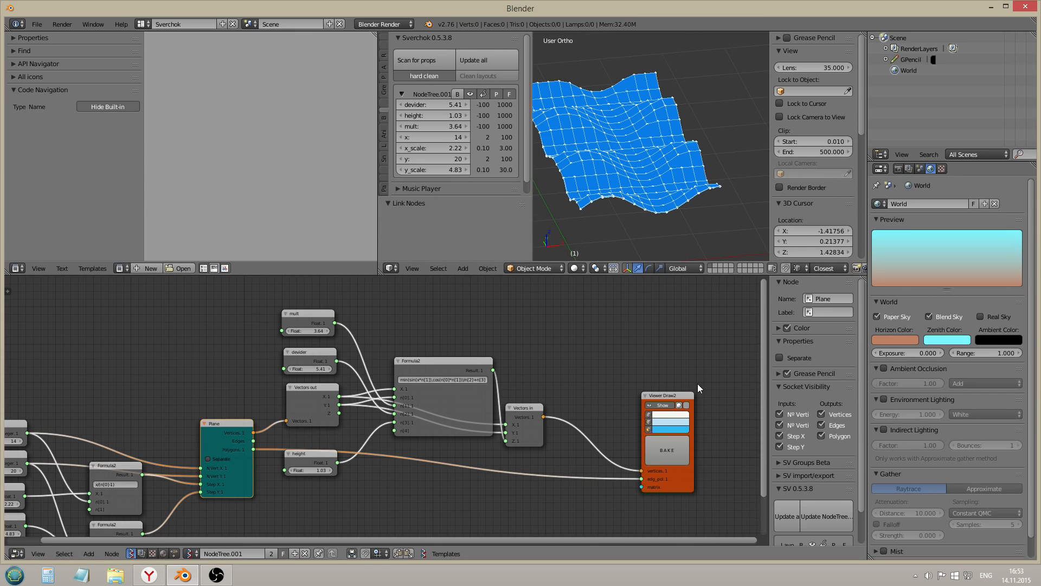
Turn on face shading in Viewer Draw2 and hide its vertex and edge display
left_click(686, 405)
middle_click_drag(614, 172, 657, 228)
left_click(649, 422)
middle_click_drag(677, 157, 635, 203)
In a maximized 3D view, set devider to 6.79, height to 0.94 and mult to 2.05, and restore the layout
key("ctrl+Up")
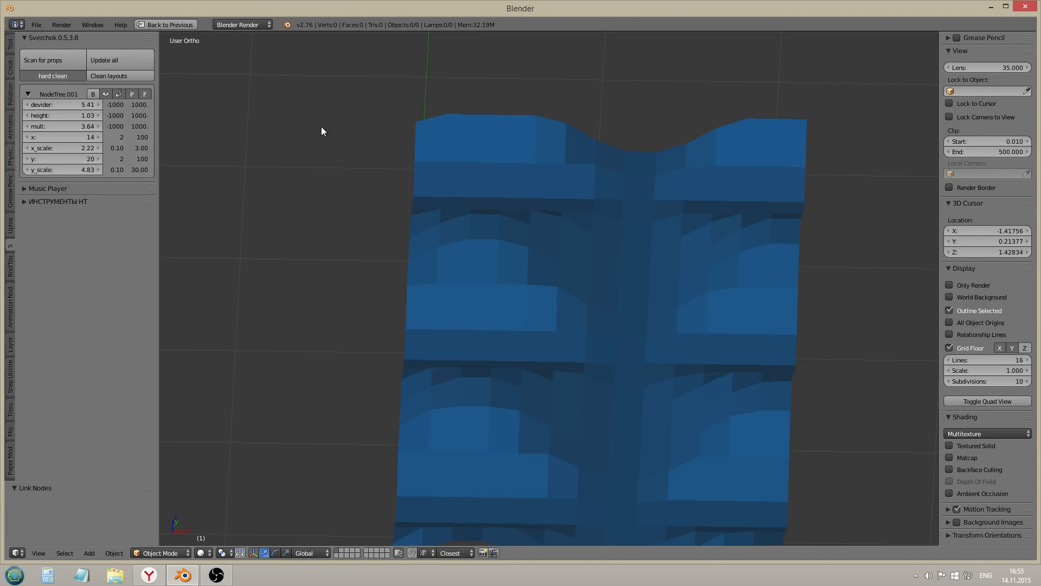
scroll(490, 193, "down", 3)
middle_click_drag(519, 245, 554, 245)
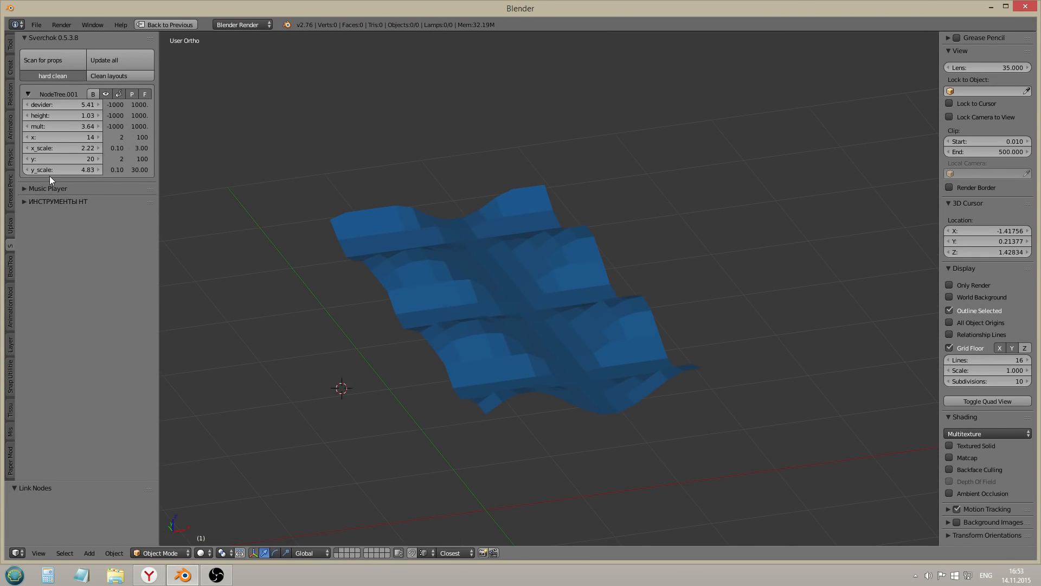
left_click_drag(55, 105, 64, 127)
middle_click_drag(511, 301, 537, 312)
key("ctrl+Up")
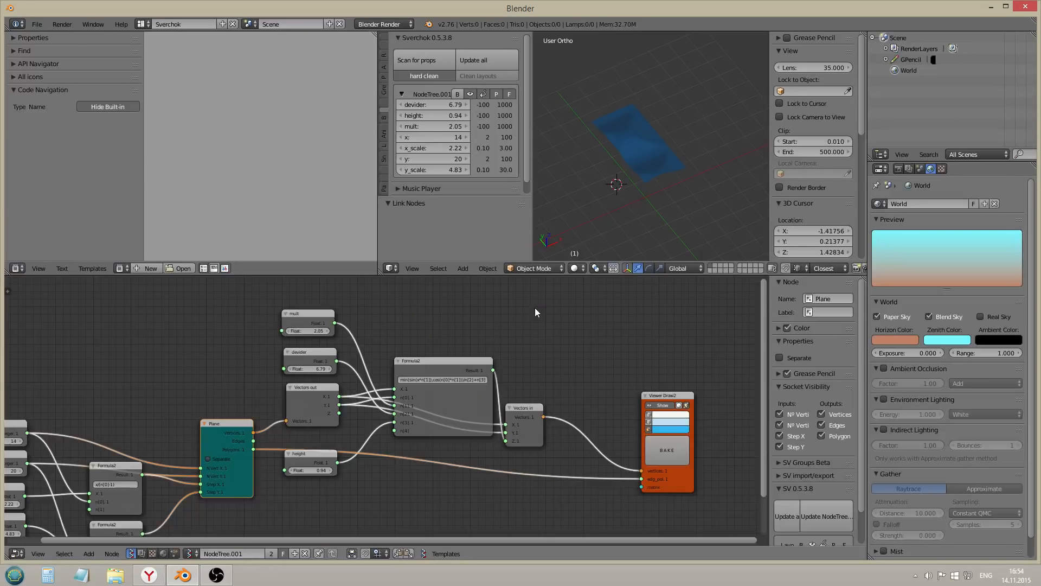
Join mult, devider, height, Vectors out, Formula2 and Vectors in together in a frame
key("a")
key("Home")
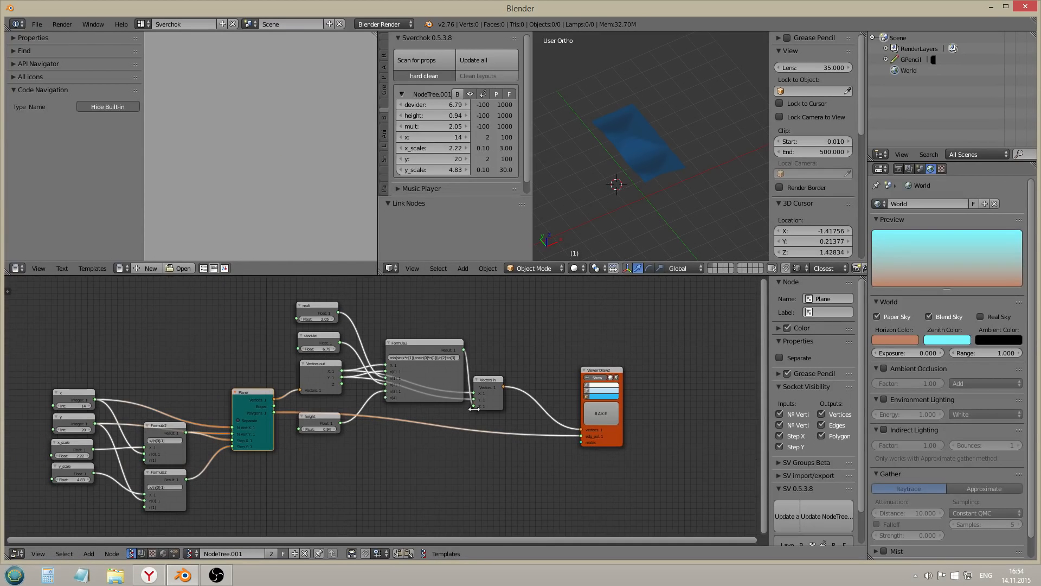
key("b")
left_click_drag(512, 291, 322, 445)
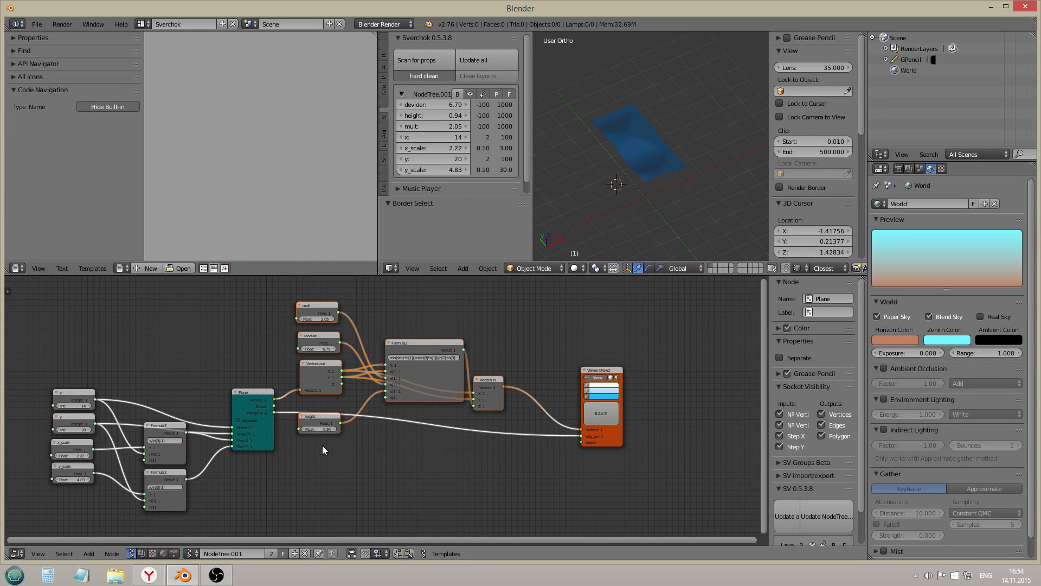
key("ctrl+j")
Move the frame above the Plane-to-viewer link and reposition the Viewer Draw2 node
right_click_drag(379, 433, 393, 366)
key("Home")
mouse_move(505, 405)
right_mouse_down()
mouse_move(545, 378)
mouse_move(550, 360)
mouse_move(533, 420)
right_mouse_up()
right_click_drag(679, 463, 673, 450)
middle_click_drag(406, 476, 455, 435)
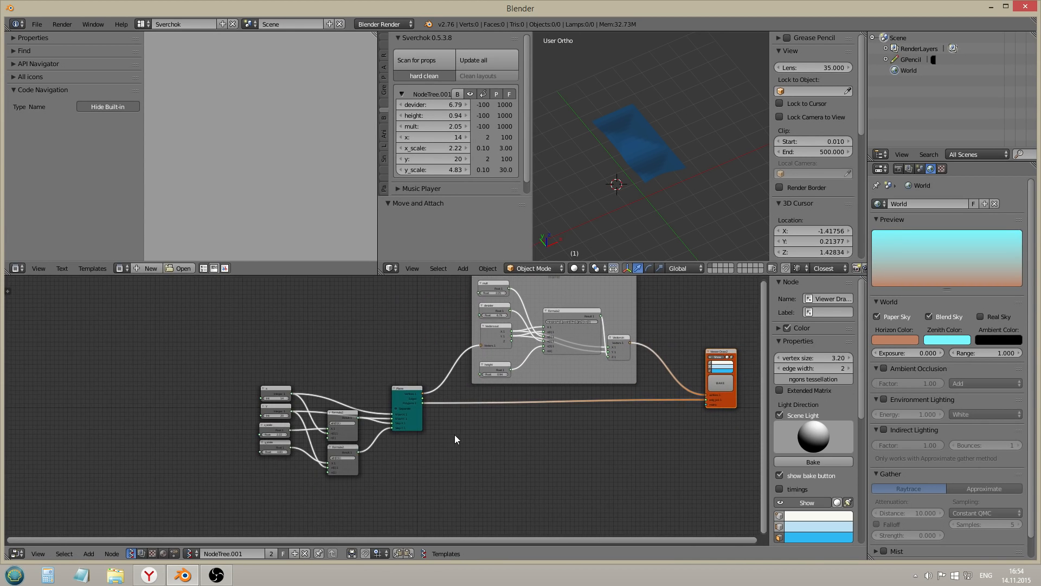
Examine the x/(n[0]-1) Formula2 node and the x and x_scale nodes that feed it
scroll(454, 434, "up", 1)
right_click(328, 431)
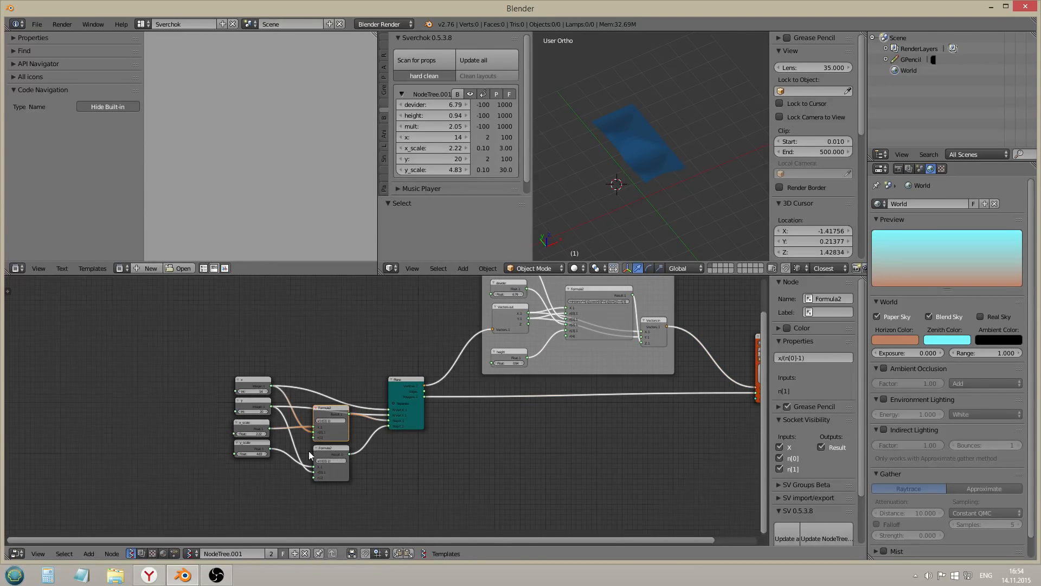
scroll(308, 451, "up", 7)
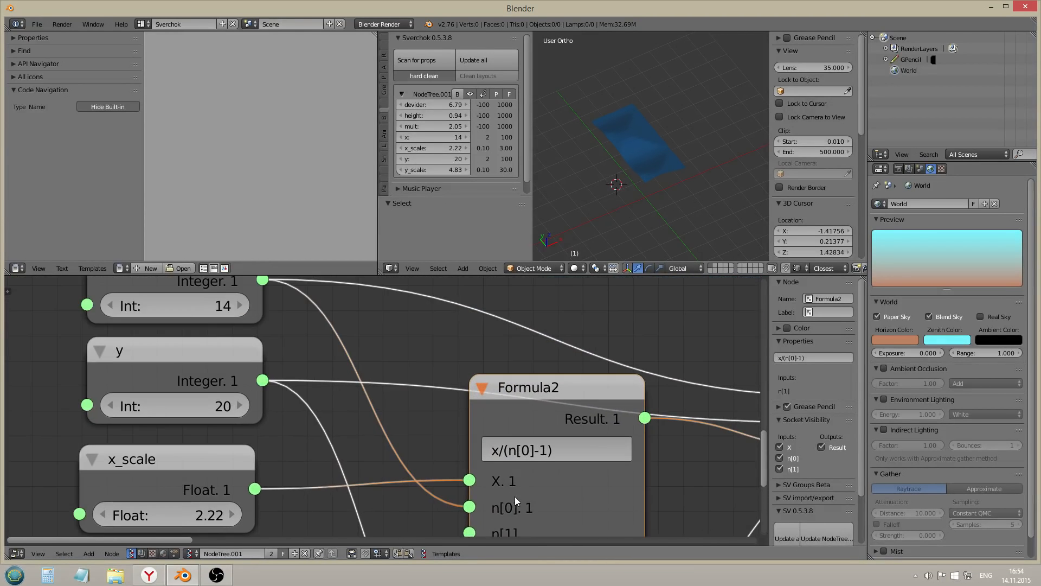
scroll(515, 502, "down", 1)
right_click_drag(171, 441, 193, 457)
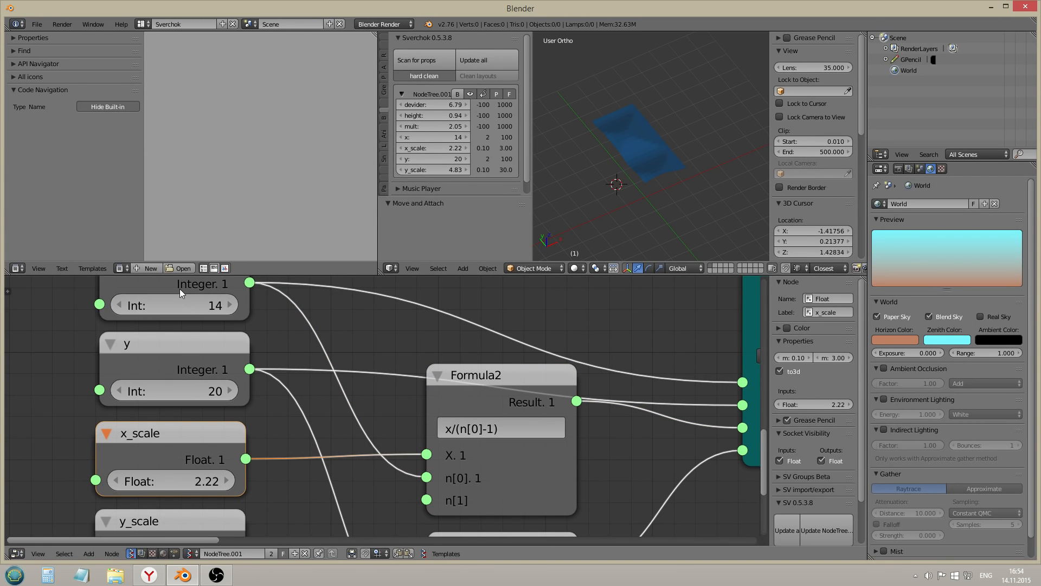
middle_click_drag(180, 288, 200, 363)
right_click_drag(199, 350, 193, 343)
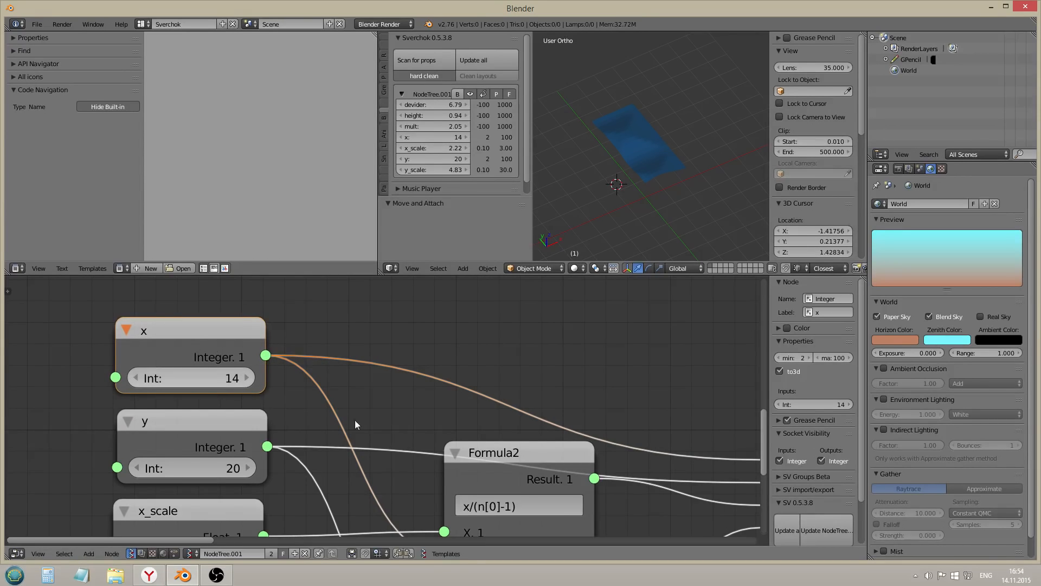
middle_click_drag(459, 450, 373, 388)
double_click(418, 446)
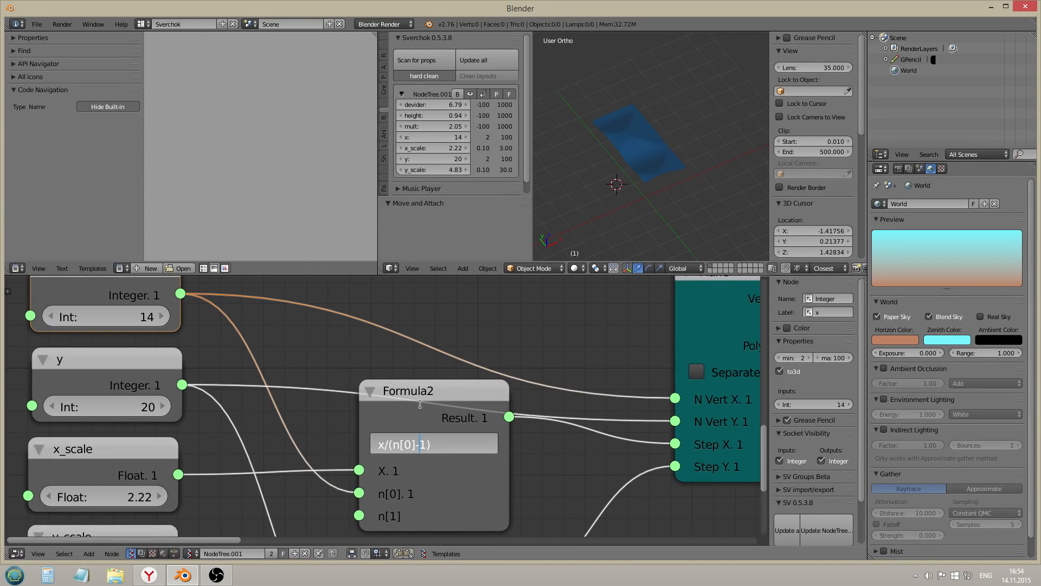
left_click(410, 350)
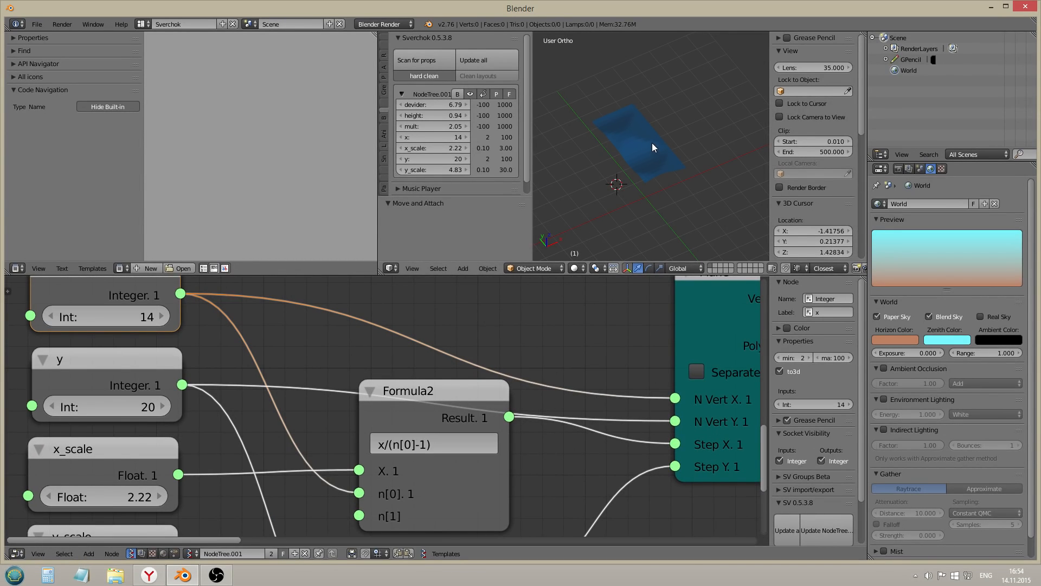
Add a UV Connection node below the Viewer Draw2 node
scroll(289, 396, "down", 9)
middle_click_drag(630, 390, 126, 420)
scroll(287, 411, "down", 7)
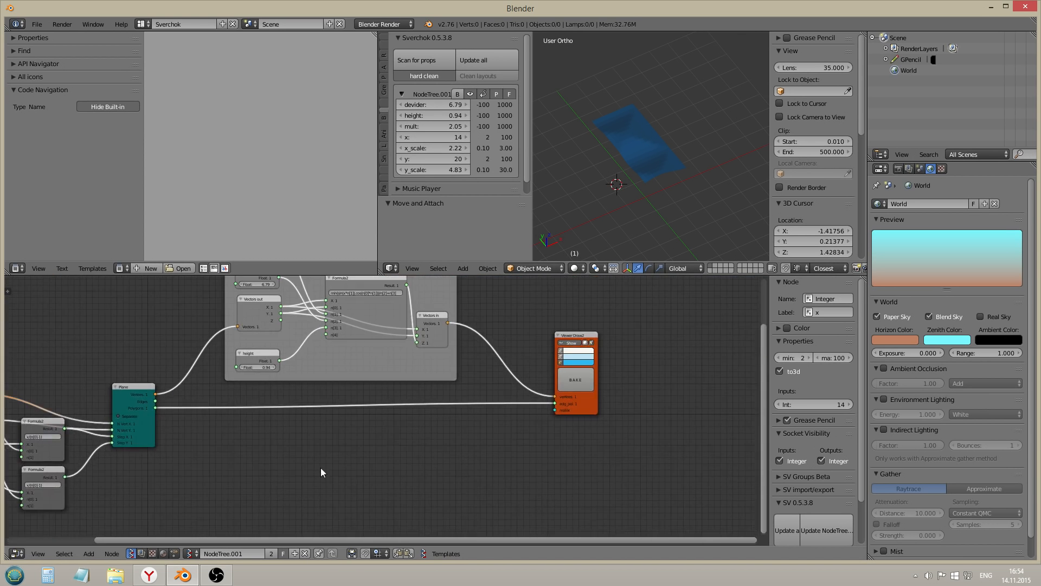
middle_click_drag(321, 467, 351, 435)
scroll(351, 435, "down", 3)
key("shift+a")
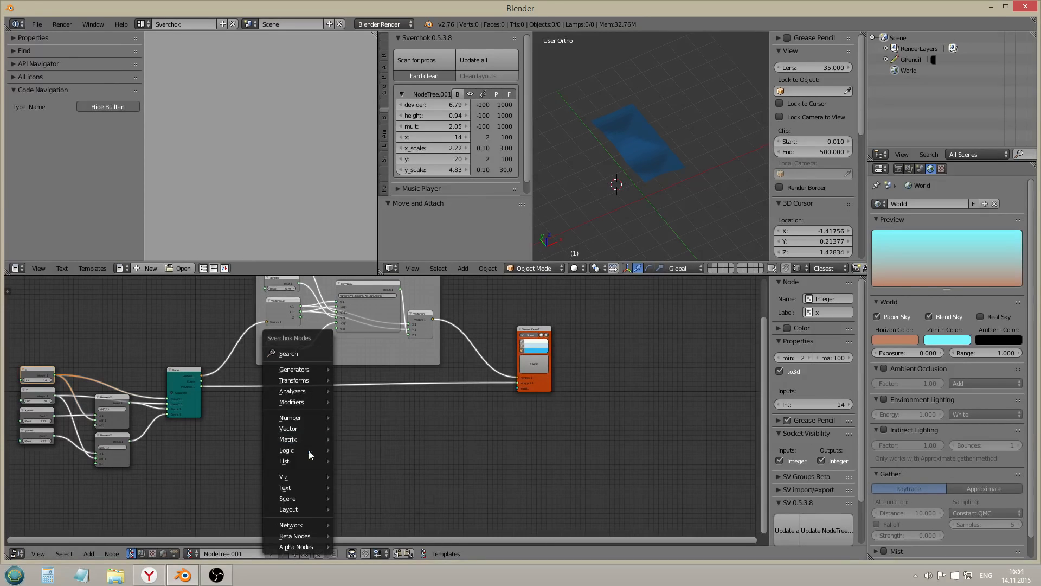
mouse_move(309, 401)
mouse_move(365, 412)
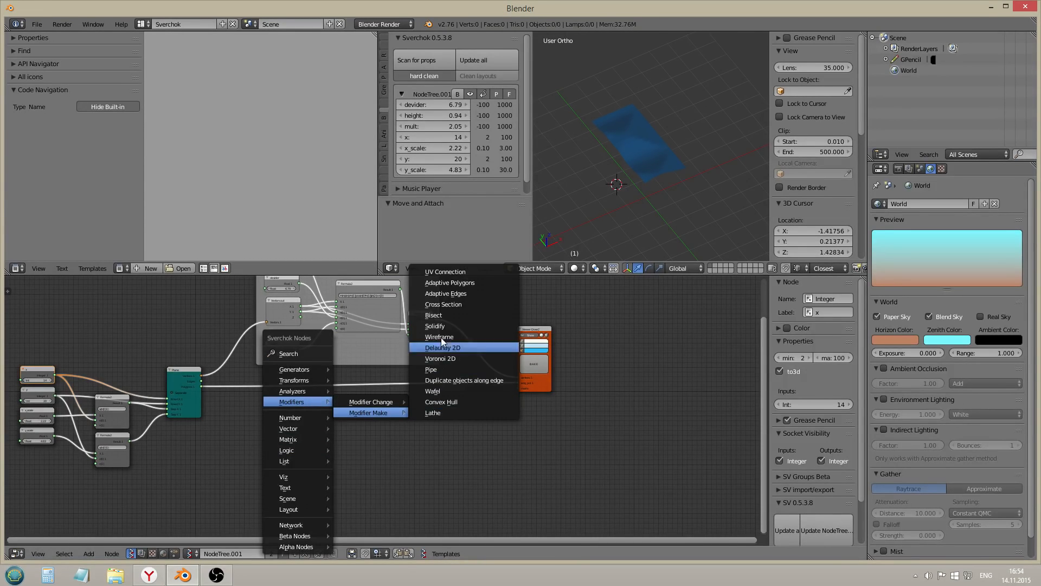
left_click(442, 271)
left_click(489, 403)
Link the Plane vertices and the framed Vectors in output into UV Connect, and its vertices and data outputs to Viewer Draw2, replacing the old links
scroll(365, 378, "up", 1)
middle_click_drag(195, 386, 166, 397)
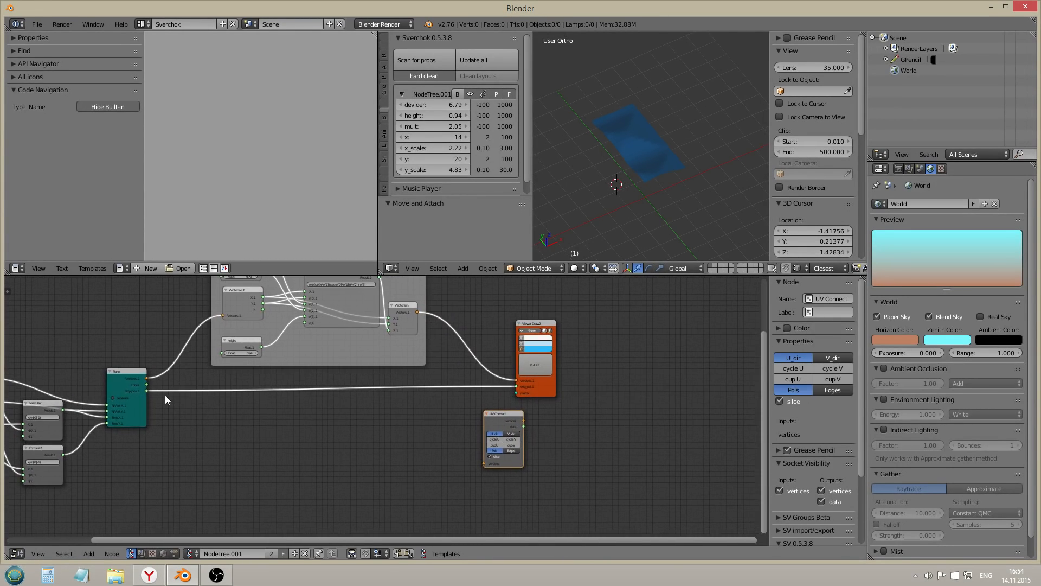
left_click_drag(147, 378, 482, 462)
left_click_drag(417, 312, 483, 469)
left_click_drag(546, 385, 601, 410)
right_click_drag(542, 396, 549, 442, "ctrl")
left_click_drag(523, 421, 573, 411)
left_click_drag(503, 423, 514, 371)
In UV Connect, turn off slice, output Edges instead of Pols, and switch the direction to V_dir
scroll(624, 206, "up", 5)
scroll(623, 201, "down", 3)
middle_click_drag(667, 185, 603, 217)
left_click(491, 407)
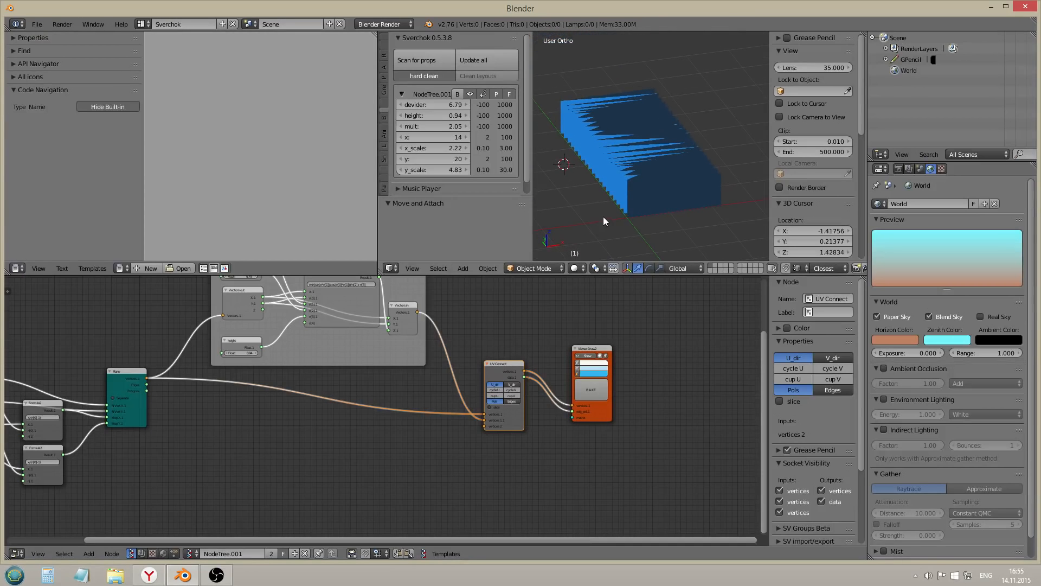
left_click(512, 401)
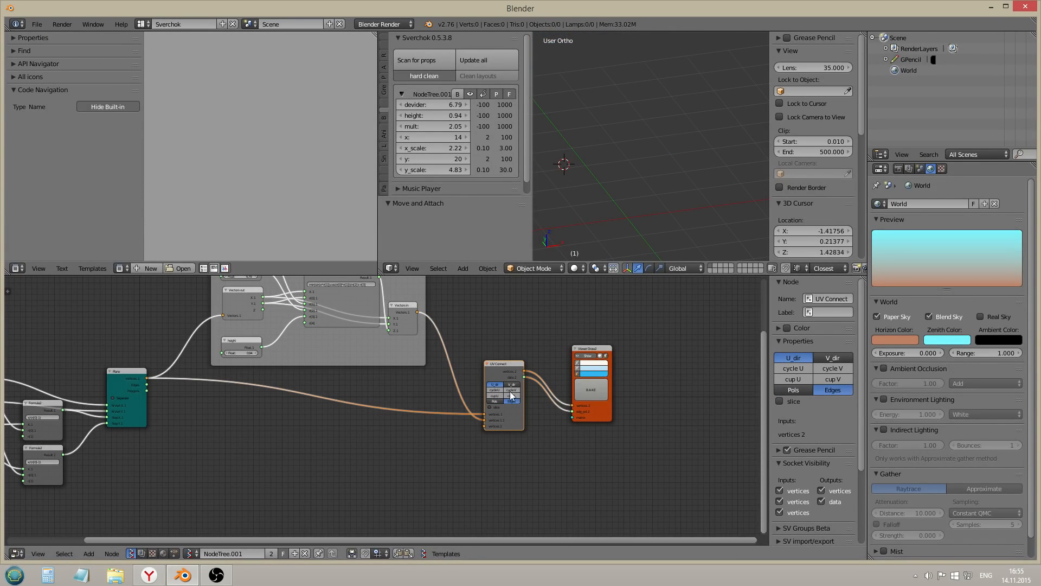
left_click(511, 384)
scroll(510, 385, "up", 2)
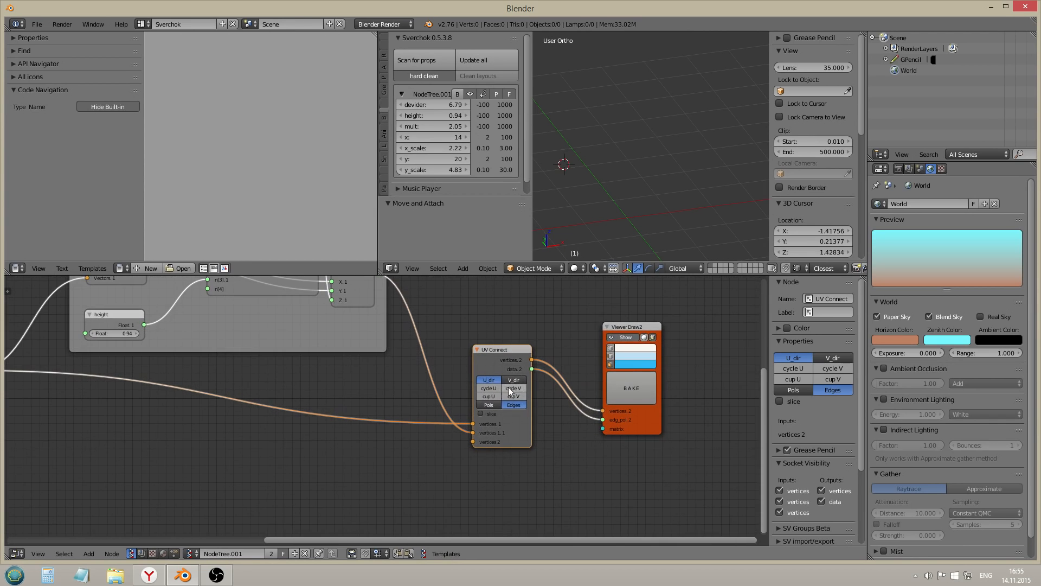
Turn on edge display in Viewer Draw2 and space UV Connect and the viewer node farther apart
left_click(610, 357)
scroll(612, 178, "up", 8)
middle_click_drag(681, 232, 585, 191)
scroll(684, 213, "down", 4)
scroll(509, 466, "down", 2)
left_click_drag(491, 368, 456, 350)
left_click_drag(612, 421, 712, 402)
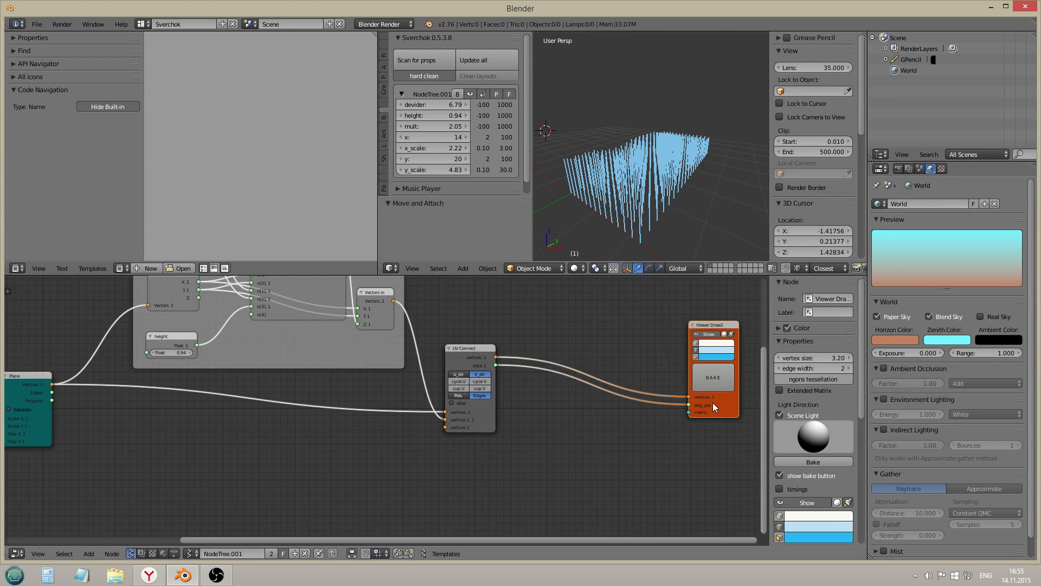
middle_click_drag(581, 366, 424, 389)
left_click_drag(559, 439, 641, 428)
Insert a Pipe tube Node between UV Connect and Viewer Draw2, link its Edgs and Pols sockets, and turn off close
key("shift+a")
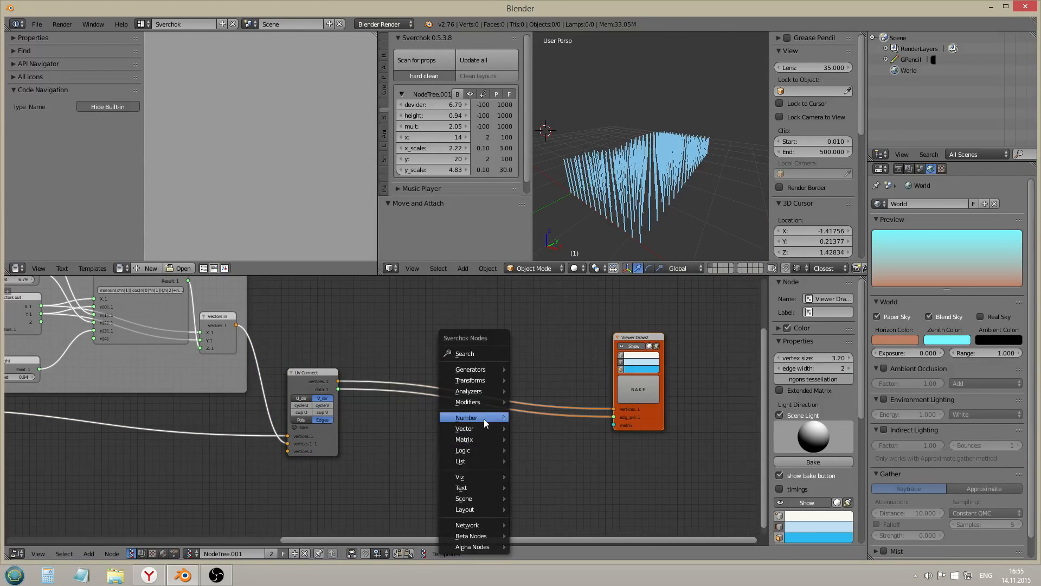
mouse_move(483, 399)
mouse_move(537, 404)
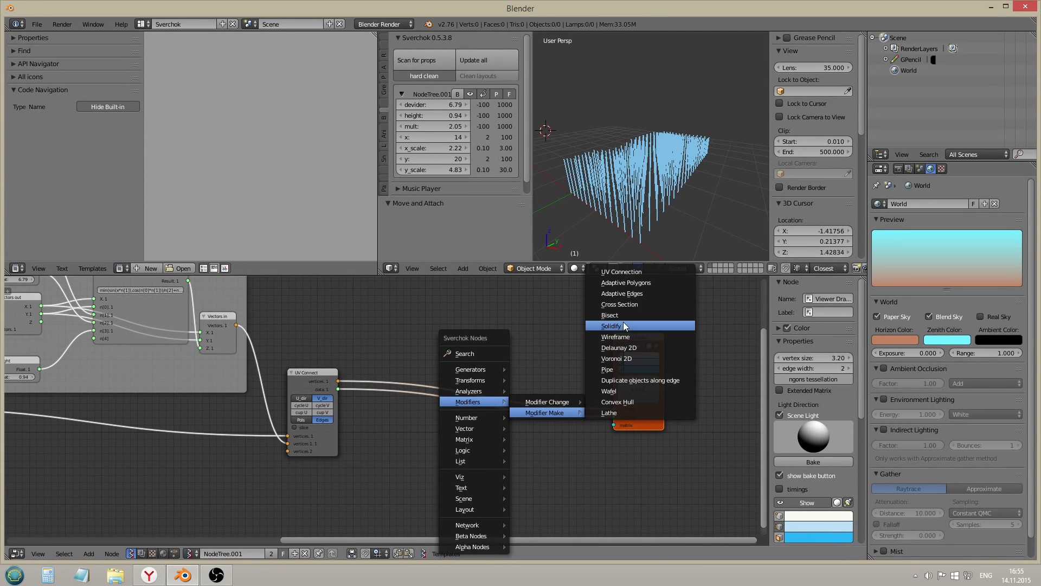
left_click(623, 370)
left_click(439, 347)
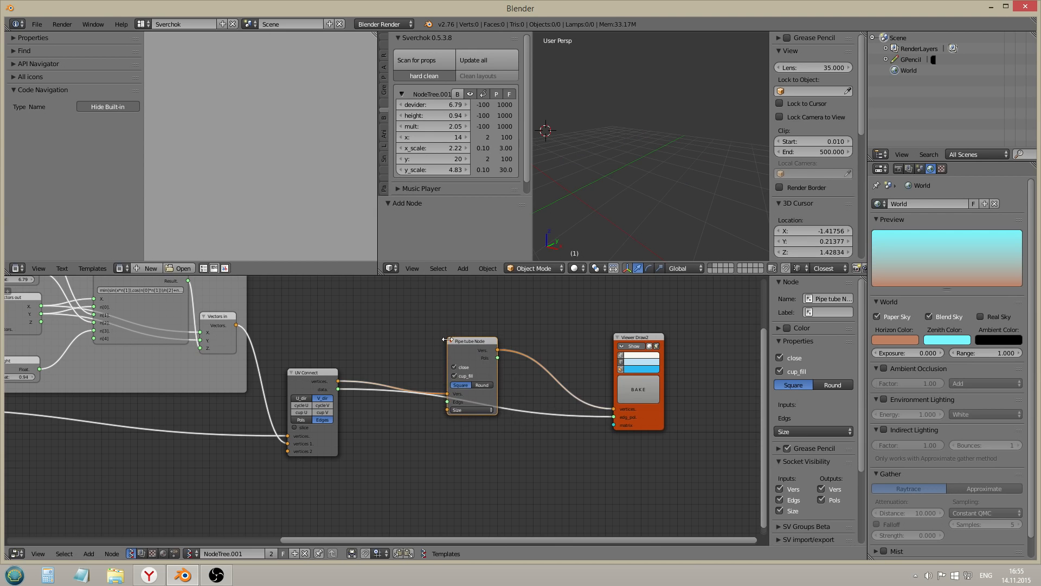
left_click_drag(339, 388, 448, 402)
left_click_drag(498, 357, 613, 416)
left_click_drag(465, 346, 464, 381)
scroll(456, 392, "up", 1)
left_click(453, 402)
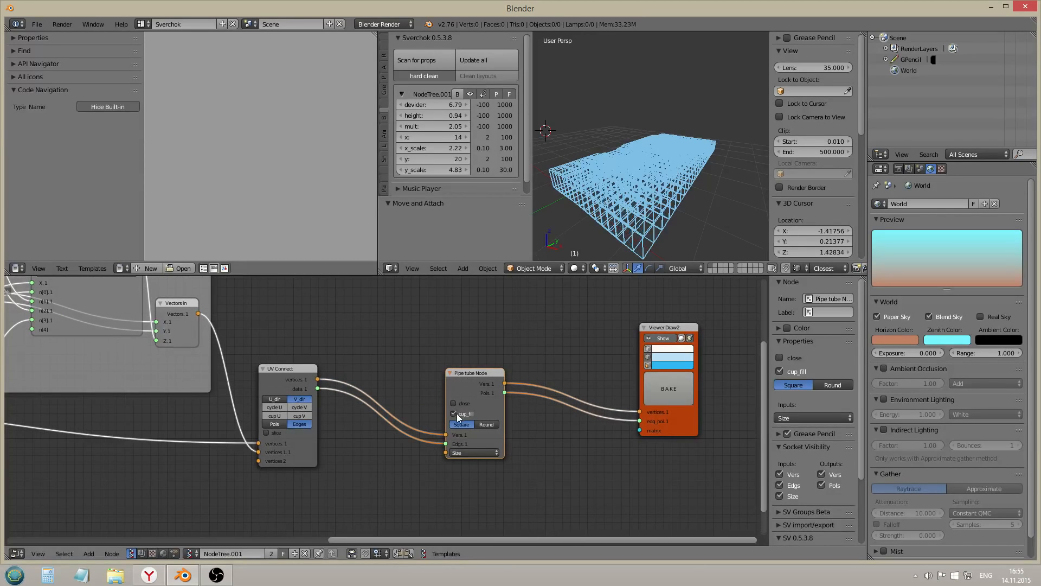
Set the Pipe tube Node's Size to 0.10, 0.10 and 1.00
left_click(468, 451)
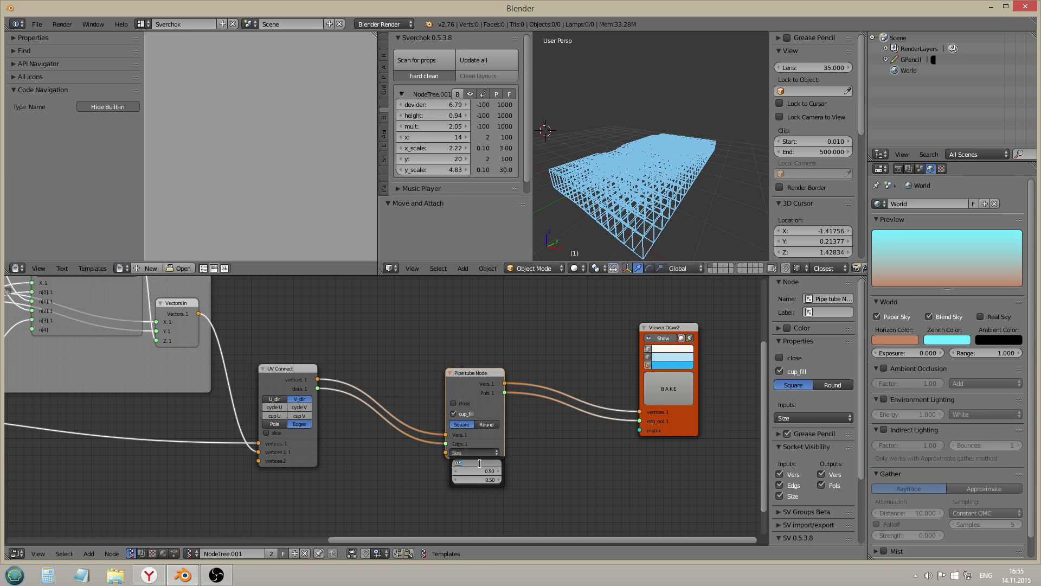
key("Tab")
type(".1")
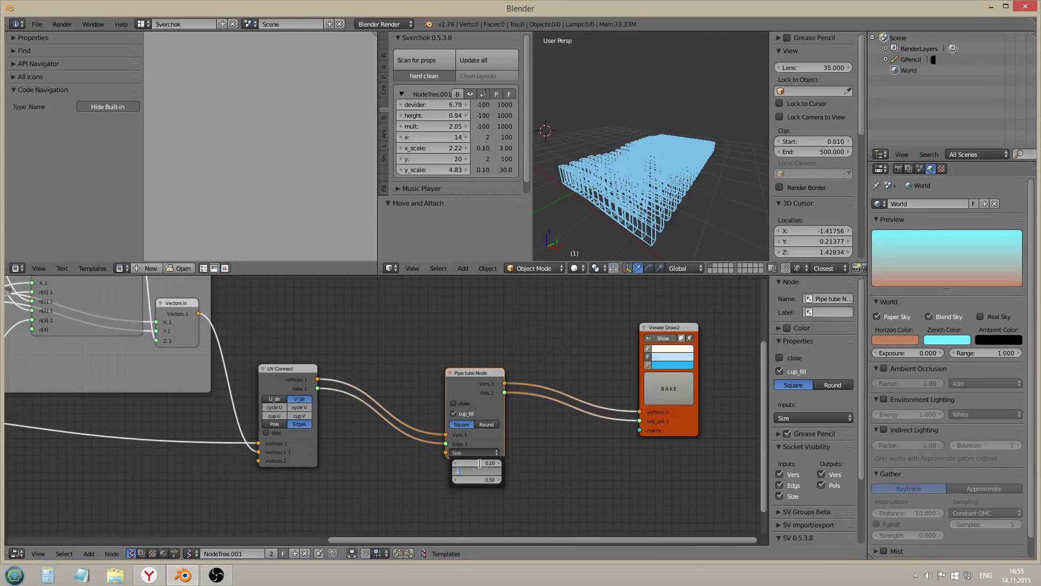
key("Return")
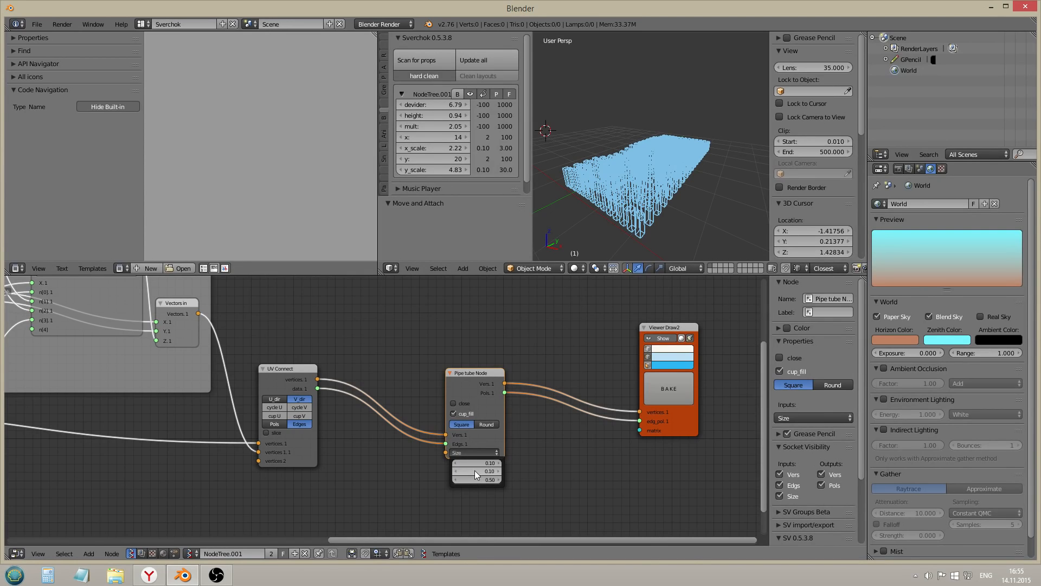
left_click(477, 479)
key("BackSpace")
key("Return")
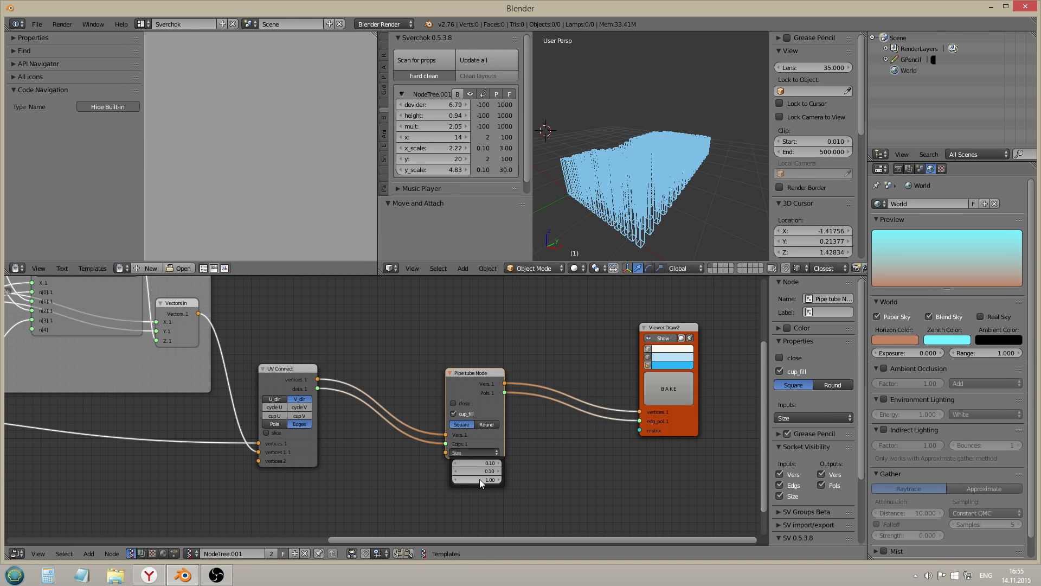
Turn off edge display in Viewer Draw2 to show the pipes as solid polygons
scroll(661, 210, "down", 1)
middle_click_drag(661, 209, 696, 240)
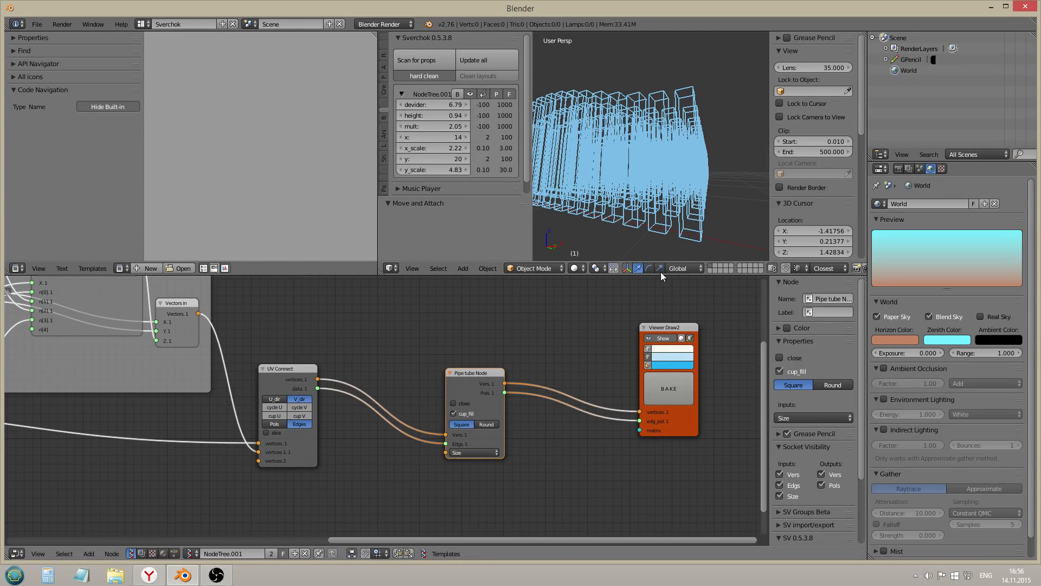
left_click(648, 357)
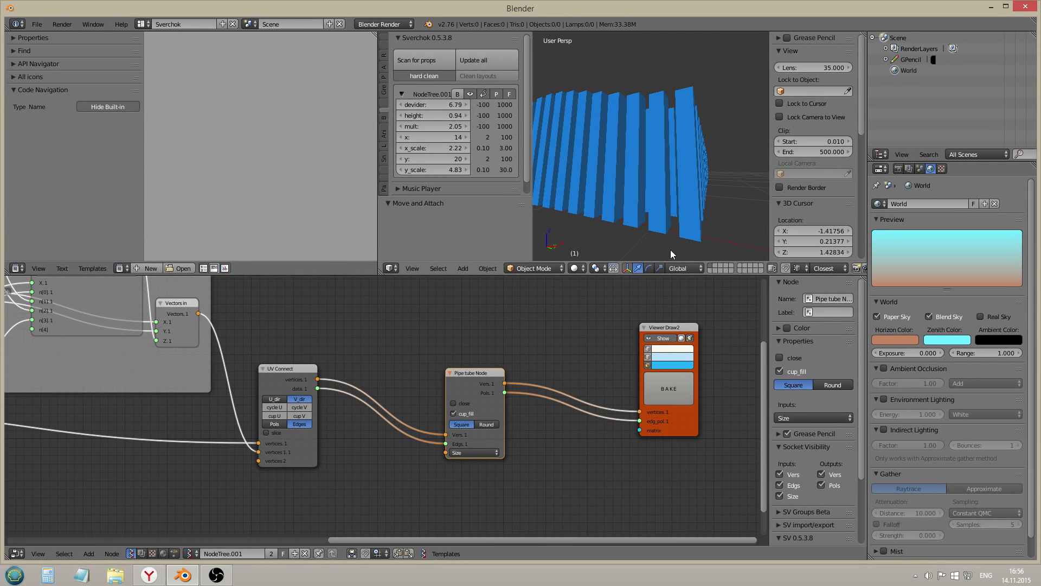
scroll(681, 148, "up", 2)
middle_click_drag(681, 149, 675, 228)
Set the first Size value of the Pipe tube Node to 0.01
left_click(468, 453)
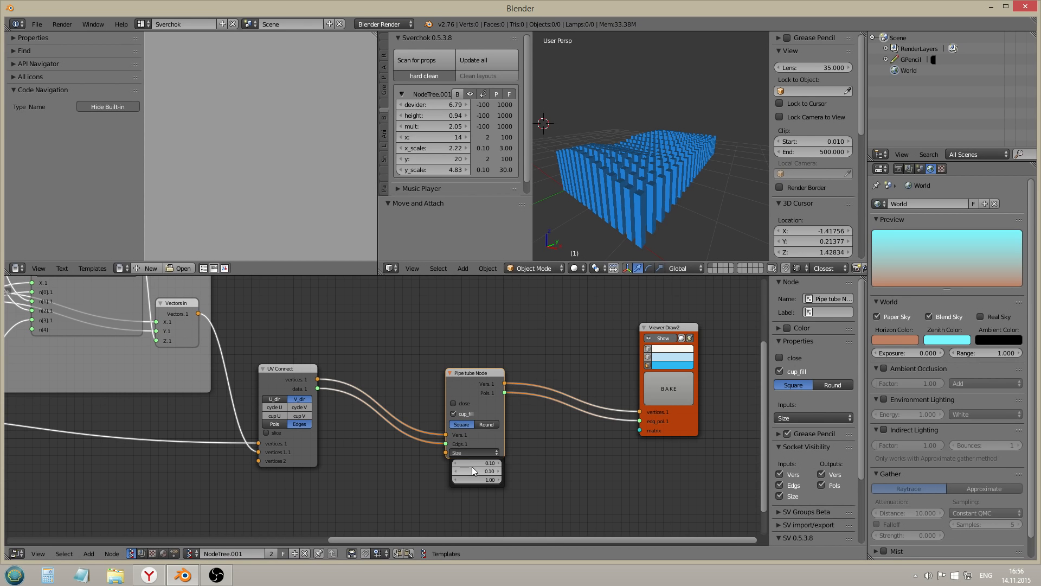
type("0")
key("Return")
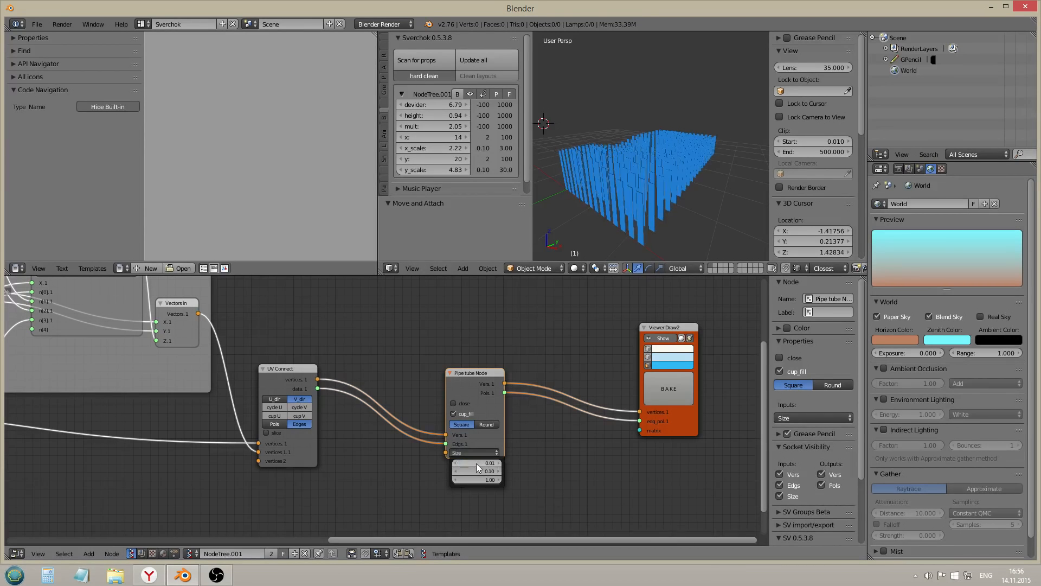
mouse_move(673, 157)
middle_mouse_down()
mouse_move(619, 189)
mouse_move(666, 161)
middle_mouse_up()
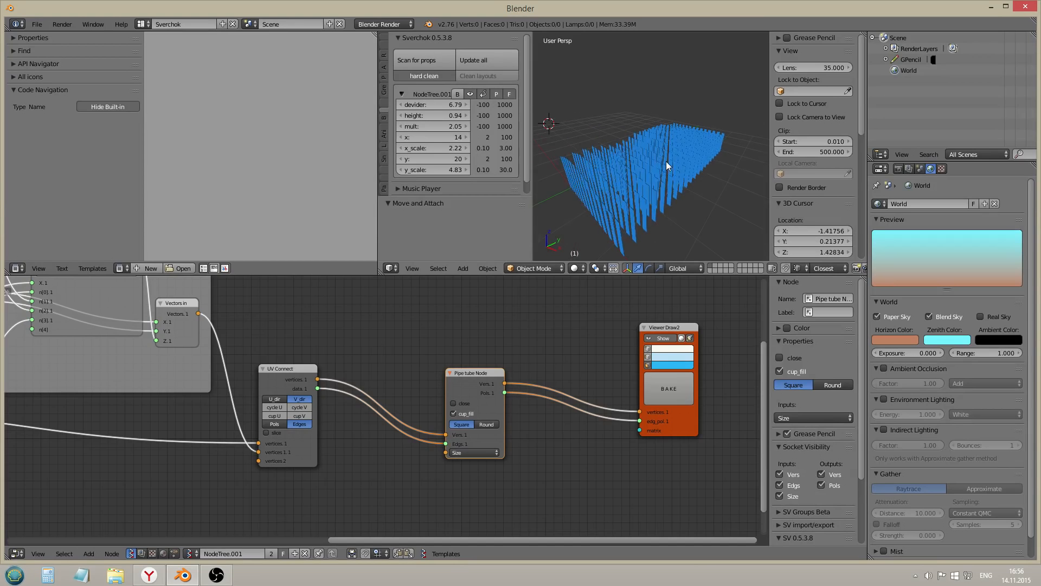
Add a Vectors in node between and below UV Connect and Pipe tube Node, with X and Y set to 0.1
key("shift+a")
mouse_move(333, 428)
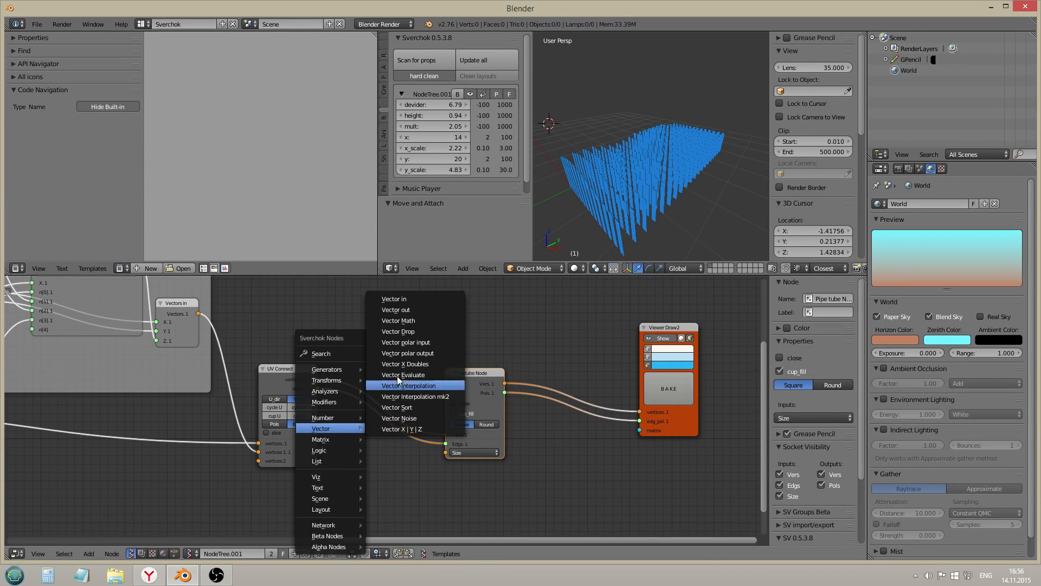
left_click(393, 298)
left_click(352, 475)
double_click(371, 497)
type(".1")
key("Tab")
type(".1")
key("shift+Tab")
key("shift+Tab")
key("shift+Tab")
key("shift+Tab")
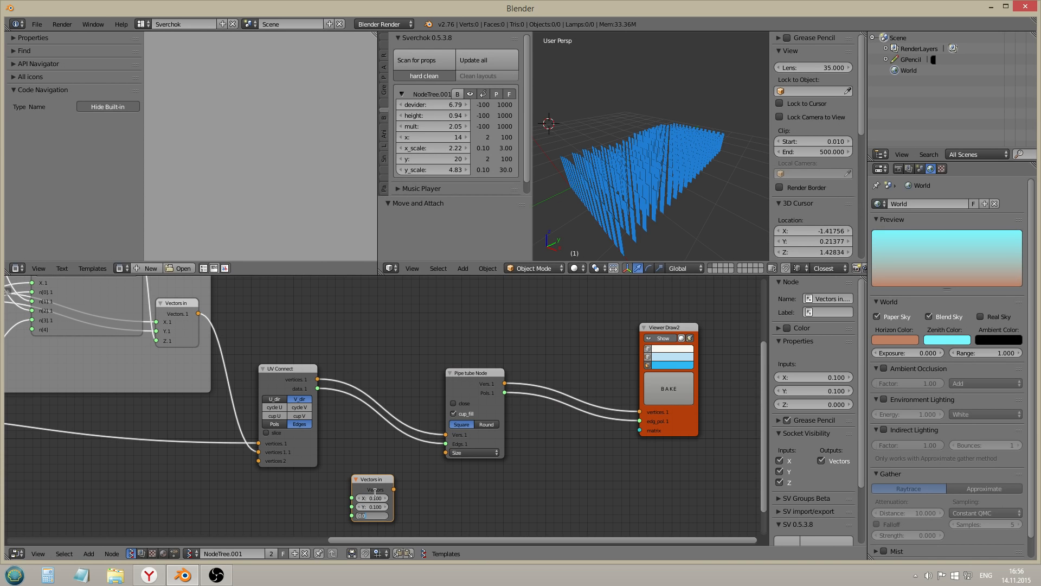
Set the new Vectors in node to X 0.03, Y 0.03, Z 1, and link it to the Pipe tube Node's Size
type(".03")
key("Tab")
type(".03")
key("Tab")
type("1")
key("Return")
scroll(375, 493, "up", 5)
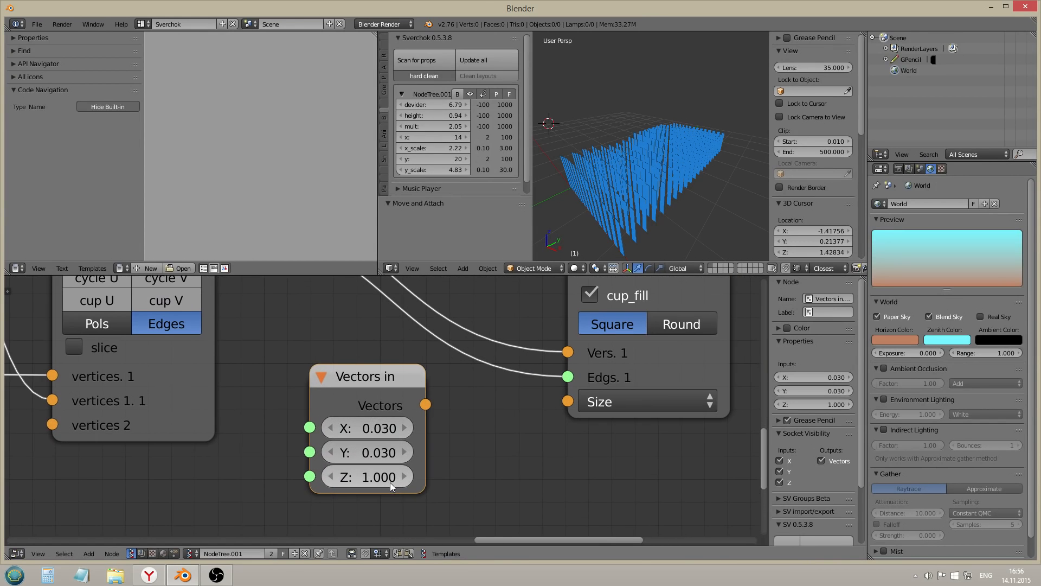
left_click_drag(426, 404, 567, 405)
mouse_move(675, 145)
middle_mouse_down()
mouse_move(659, 183)
mouse_move(695, 139)
mouse_move(684, 157)
middle_mouse_up()
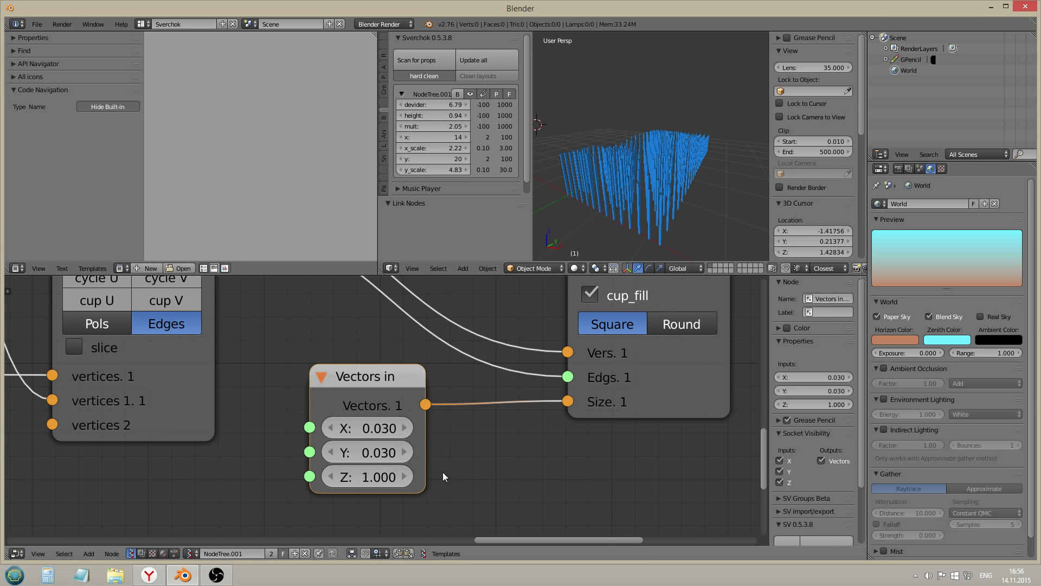
middle_click_drag(688, 180, 676, 186)
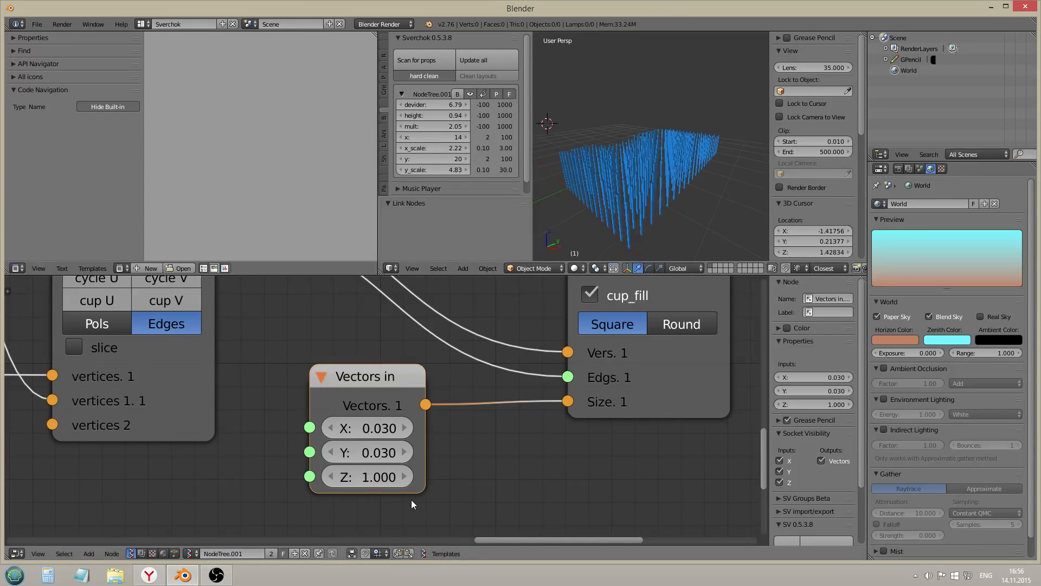
Try a Z value of 3.4 in the Vectors in node that drives the pipe size, and set it back to 1
mouse_move(369, 485)
left_mouse_down()
mouse_move(260, 476)
mouse_move(376, 478)
left_mouse_up()
left_click(375, 477)
type("1")
key("Return")
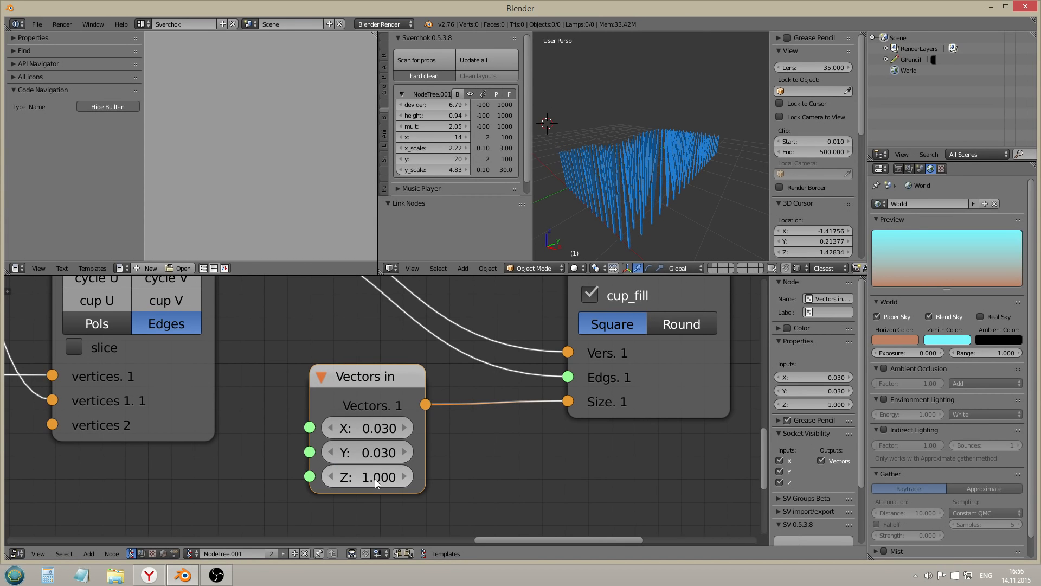
scroll(395, 502, "down", 1)
scroll(395, 502, "down", 1)
left_click_drag(389, 428, 376, 432)
left_click_drag(363, 487, 488, 487)
left_click(350, 489)
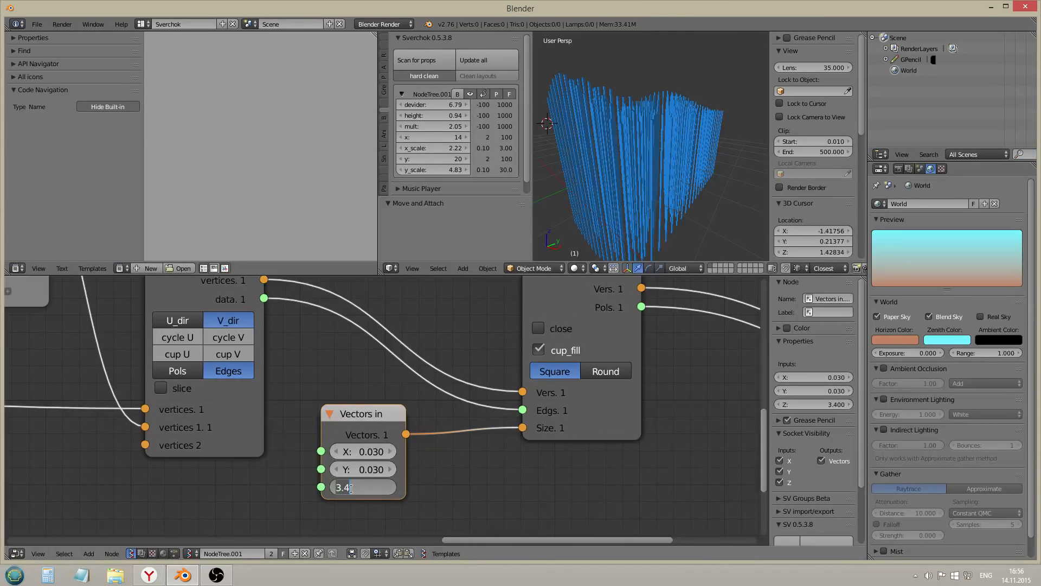
type("1")
key("Return")
scroll(402, 475, "down", 3)
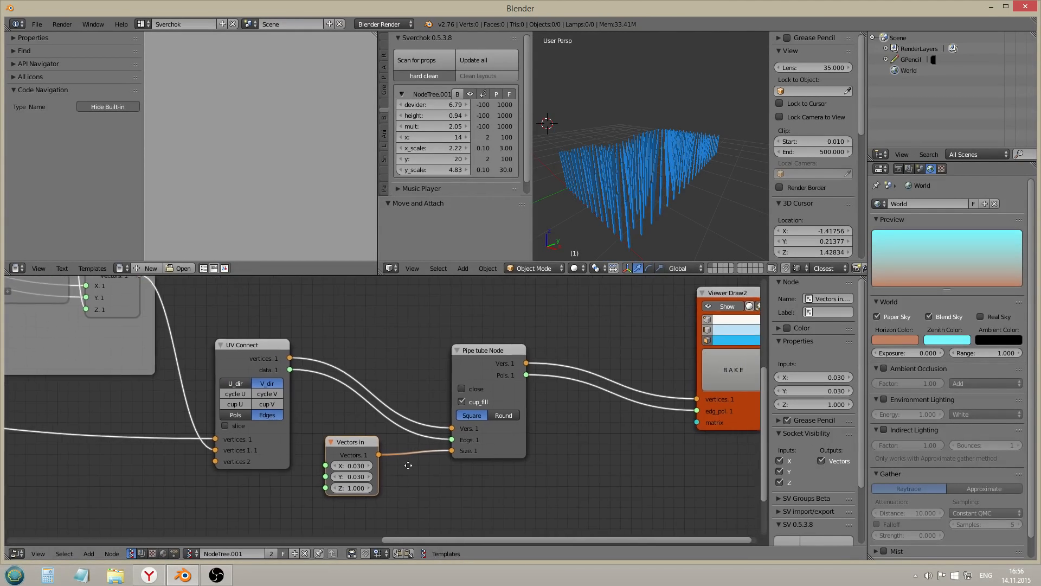
Move the Pipe tube Node closer to UV Connect and show a single pipe end in the top view
left_click_drag(403, 376, 382, 376)
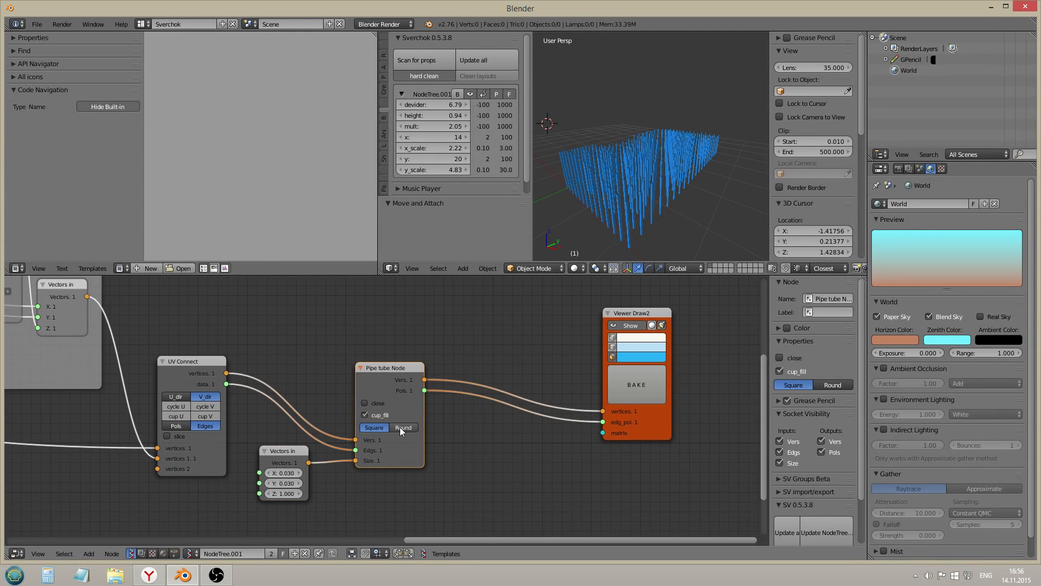
scroll(399, 427, "up", 3)
middle_click_drag(626, 250, 665, 195)
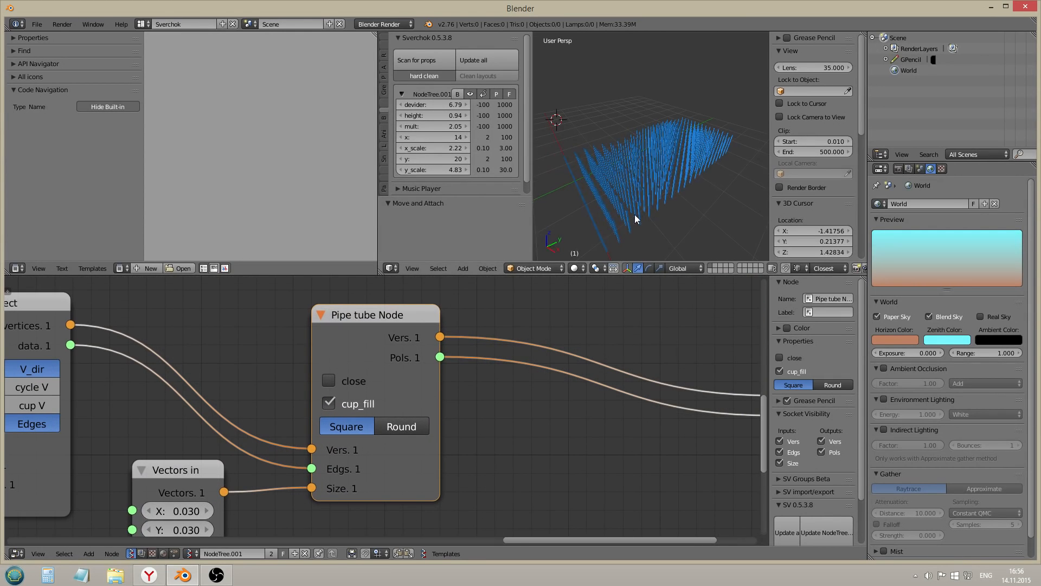
key("KP_7")
scroll(662, 211, "up", 5)
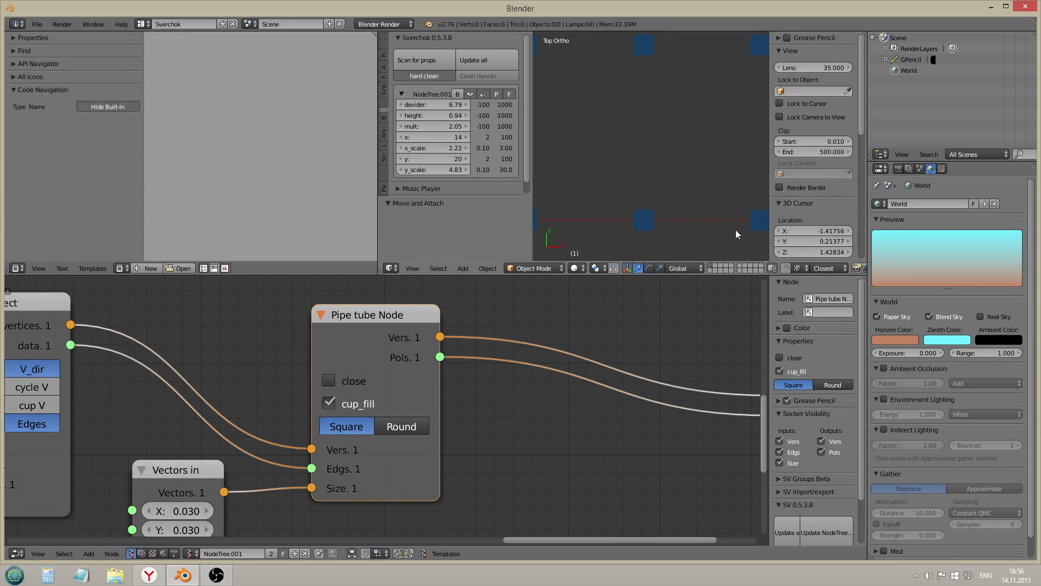
middle_click_drag(608, 223, 624, 214, "shift")
Compare the Round and Square cross-sections on the Pipe tube Node, leaving it on Square
left_click(410, 427)
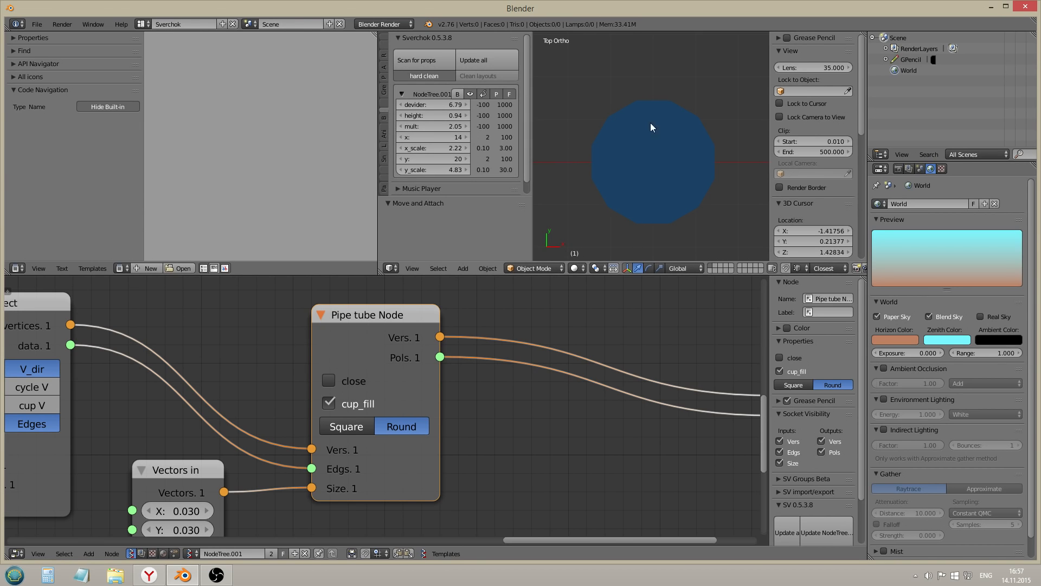
left_click(329, 430)
left_click(391, 425)
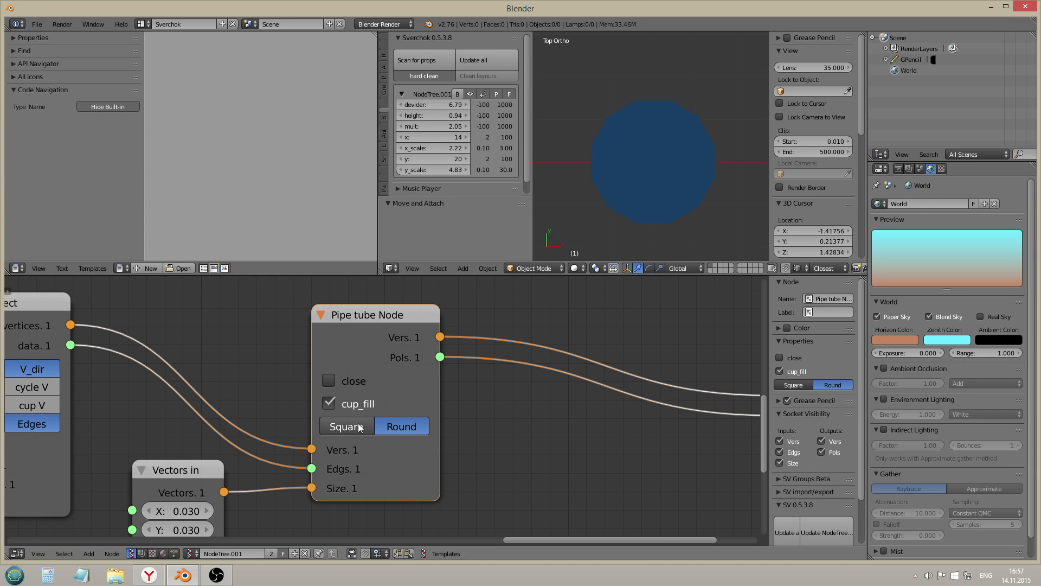
left_click(358, 425)
left_click(382, 424)
left_click(367, 424)
left_click(343, 402)
left_click(344, 401)
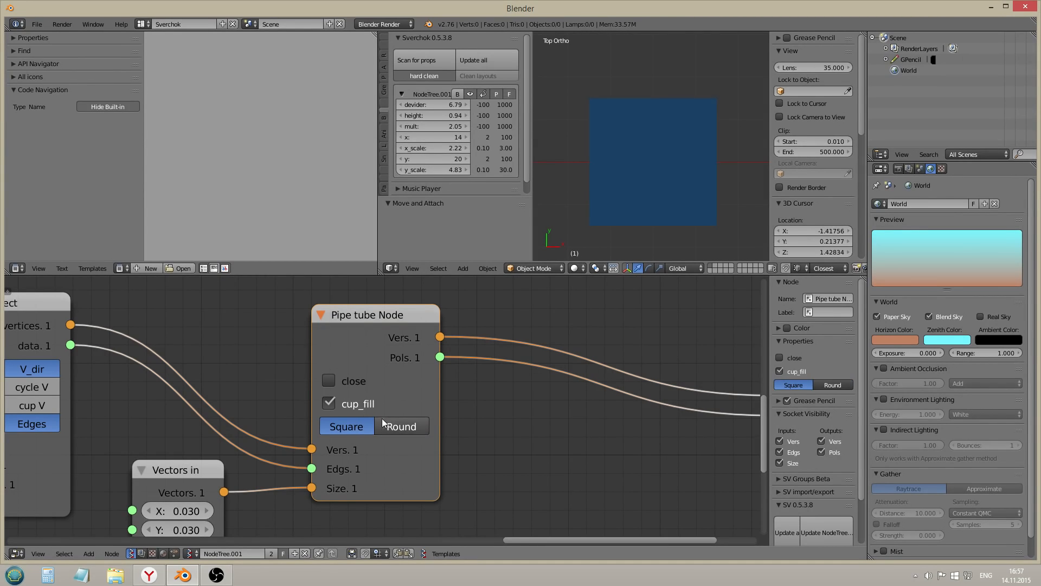
Switch the Pipe tube Node to Round and compare the pipe ends without cup_fill, leaving cup_fill enabled
left_click(383, 423)
left_click(359, 404)
middle_click_drag(591, 222, 600, 180)
scroll(602, 184, "down", 3)
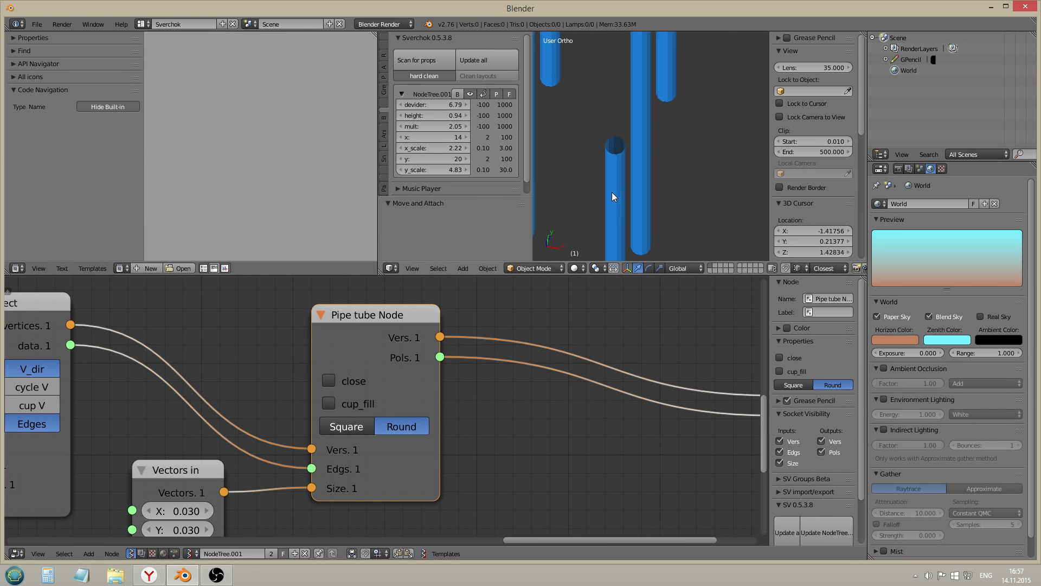
left_click(352, 403)
middle_click_drag(726, 68, 630, 209)
scroll(346, 441, "down", 1)
scroll(347, 440, "down", 4)
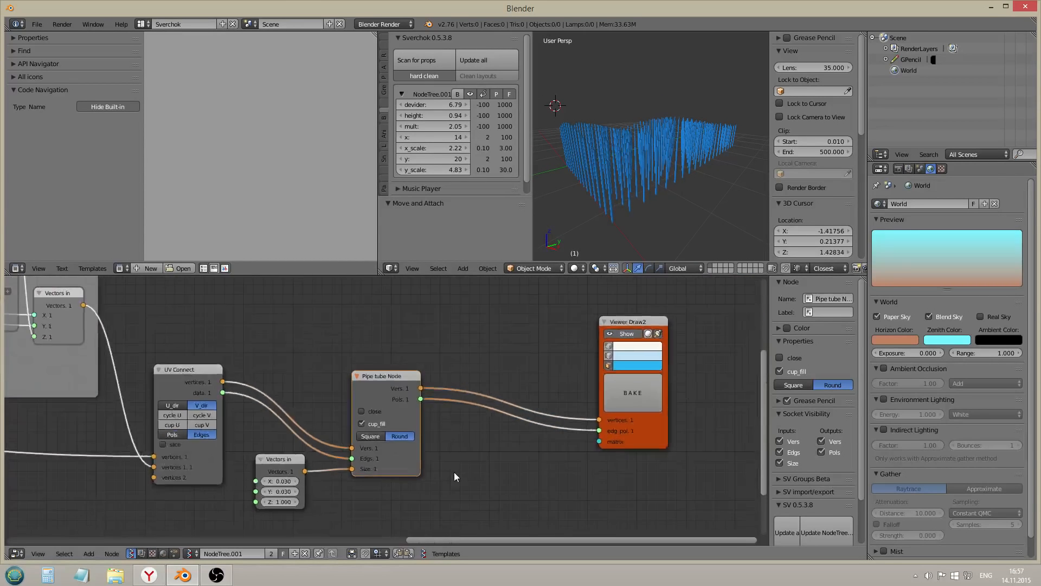
Duplicate the Viewer Draw2 node and place the copy above the one showing the pipes
left_click_drag(575, 454, 604, 450)
left_click_drag(419, 420, 428, 430)
left_click(590, 447)
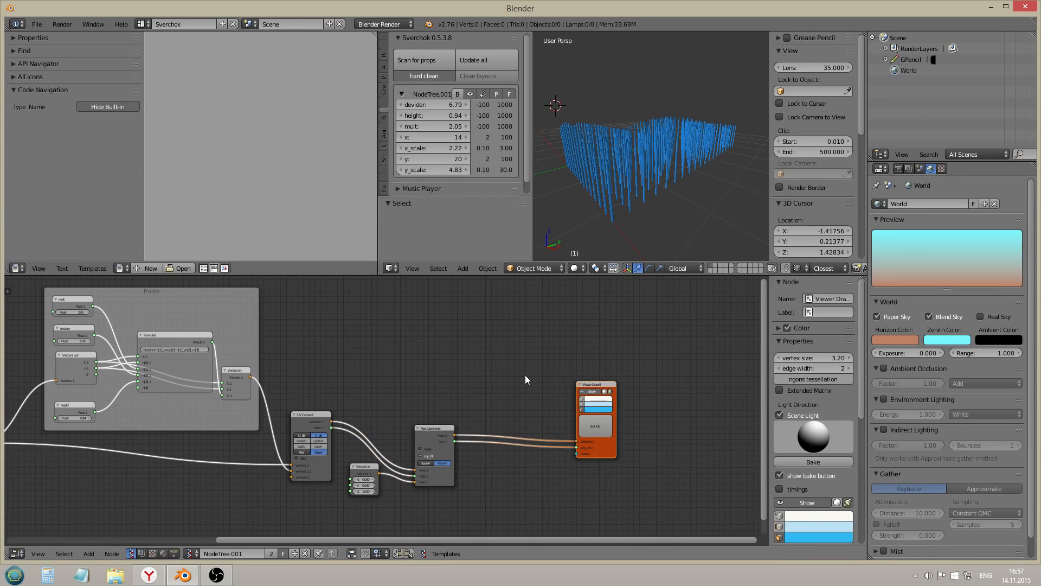
key("shift+d")
left_click(510, 349)
scroll(318, 365, "up", 2)
key("shift+a")
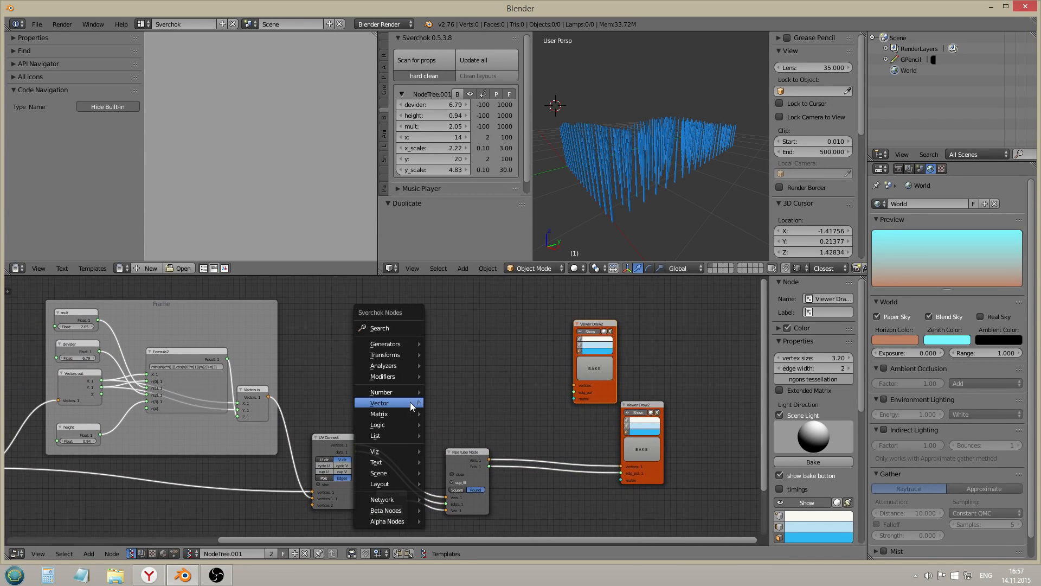
mouse_move(401, 344)
left_click(446, 344)
left_click(445, 352)
key("x")
Add a Sphere generator node between the formula frame and the duplicated Viewer Draw2
key("shift+a")
mouse_move(443, 353)
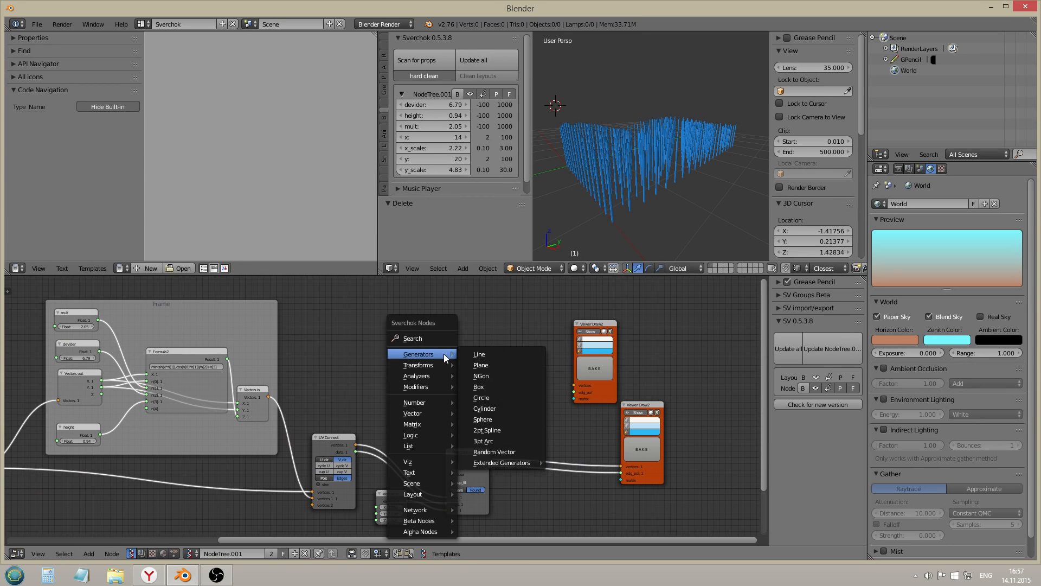
left_click(499, 420)
left_click(425, 304)
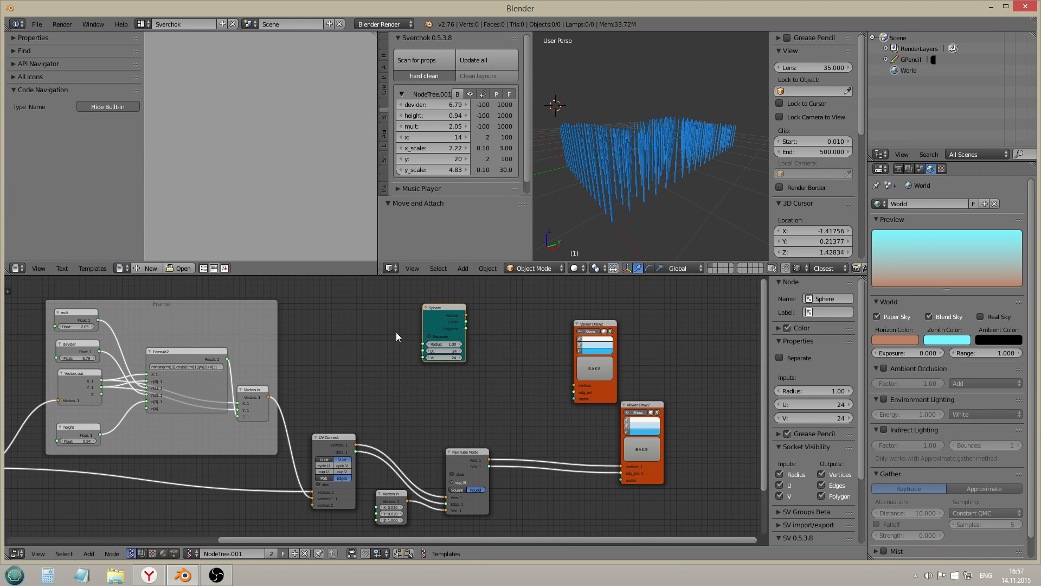
Add a Matrix in node located by the formula's Vectors in, and link its matrix and the Sphere's vertices and polygons to the duplicated viewer
scroll(248, 405, "up", 1)
key("shift+a")
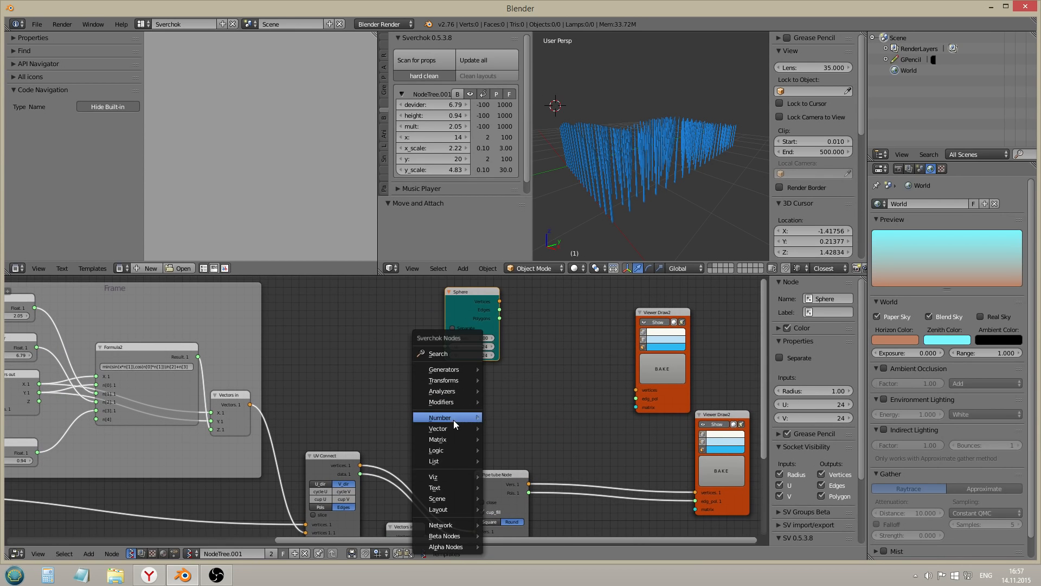
mouse_move(453, 429)
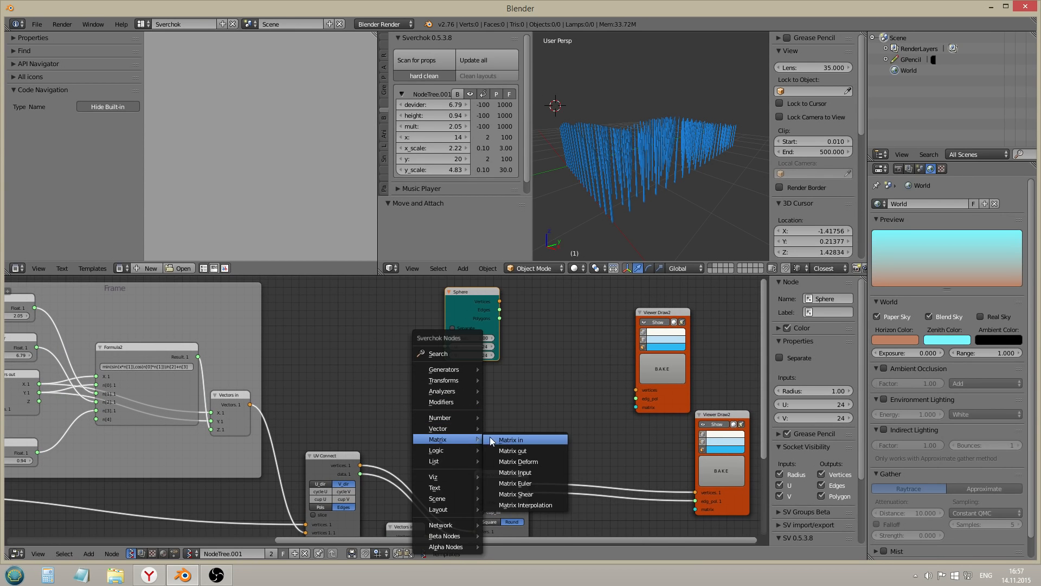
key("Return")
left_click(513, 390)
left_click_drag(250, 404, 636, 406)
mouse_move(635, 389)
left_mouse_down()
mouse_move(498, 303)
mouse_move(638, 399)
left_mouse_up()
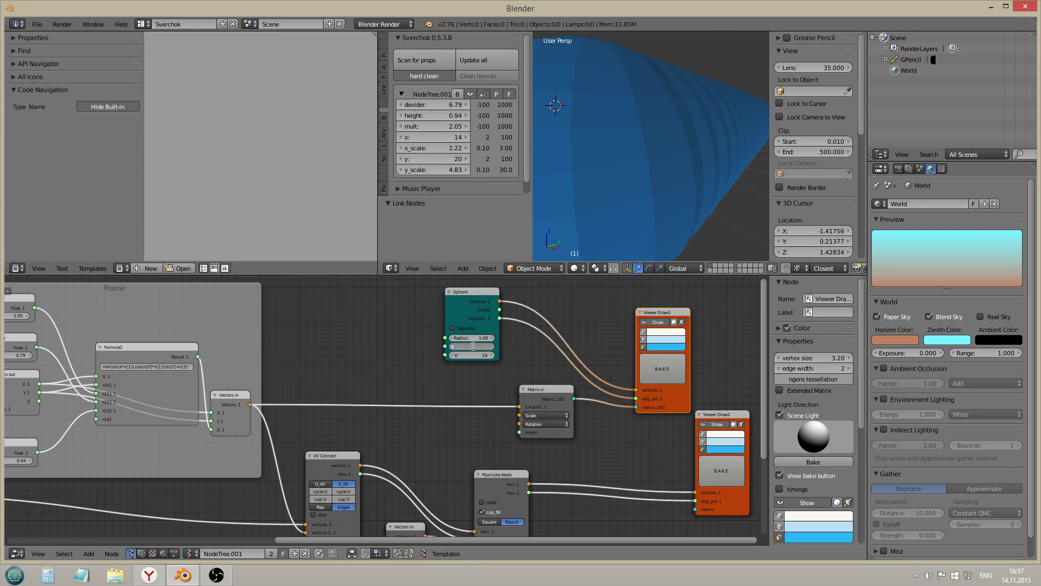
Set the Sphere node's U and V to 8 and its Radius to 0.03
key("Return")
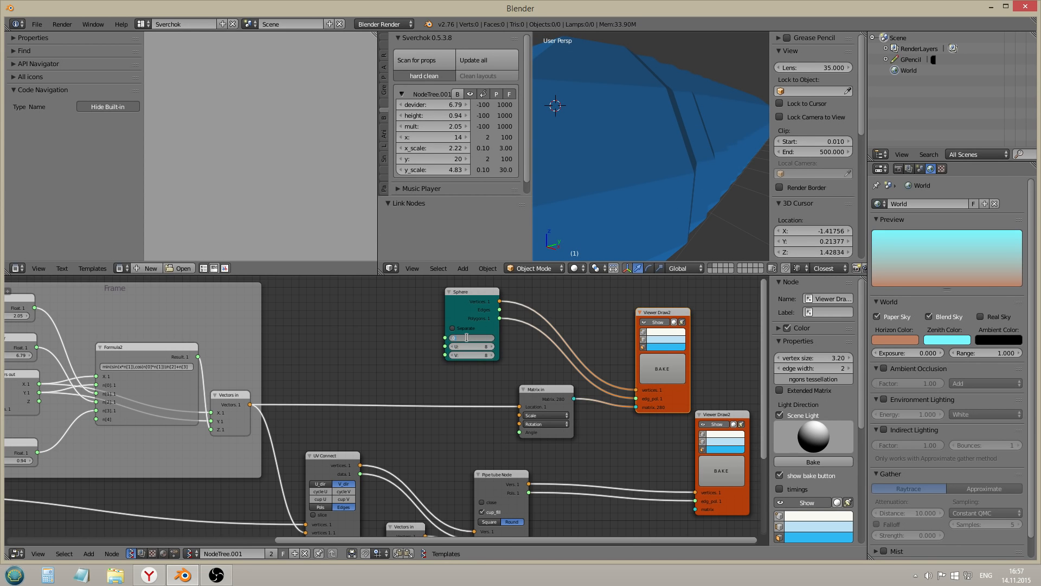
key("Return")
middle_click_drag(621, 136, 667, 233)
scroll(470, 337, "up", 1)
type(".")
key("Return")
mouse_move(623, 231)
middle_mouse_down()
mouse_move(680, 194)
mouse_move(623, 214)
middle_mouse_up()
Compare the pipe size and sphere radius values, and add a Float number node between the formula frame and the Sphere node
middle_click_drag(545, 494, 528, 297)
scroll(389, 399, "up", 4)
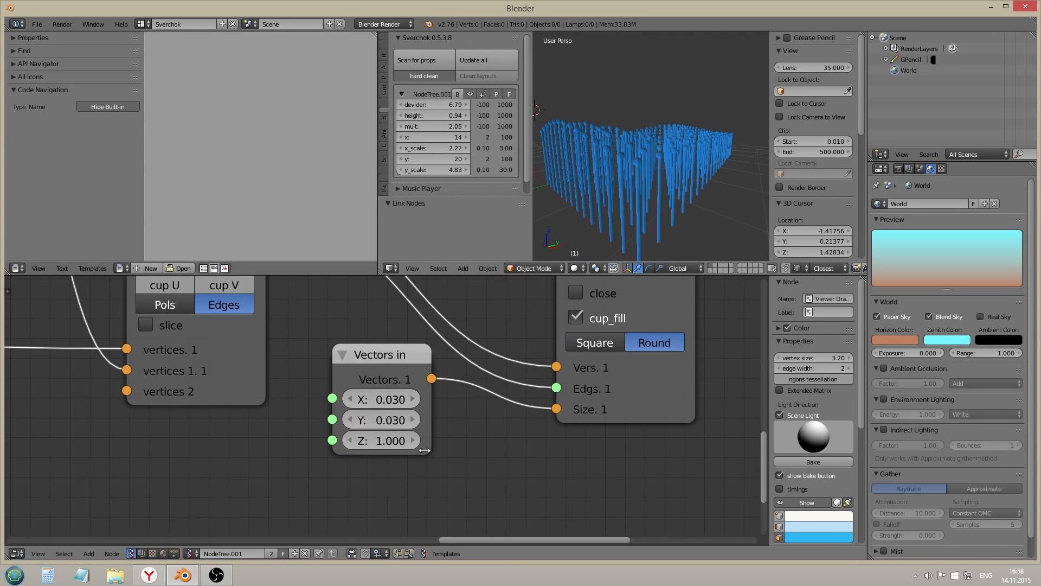
scroll(425, 453, "down", 6)
middle_click_drag(481, 308, 480, 580)
scroll(498, 367, "up", 2)
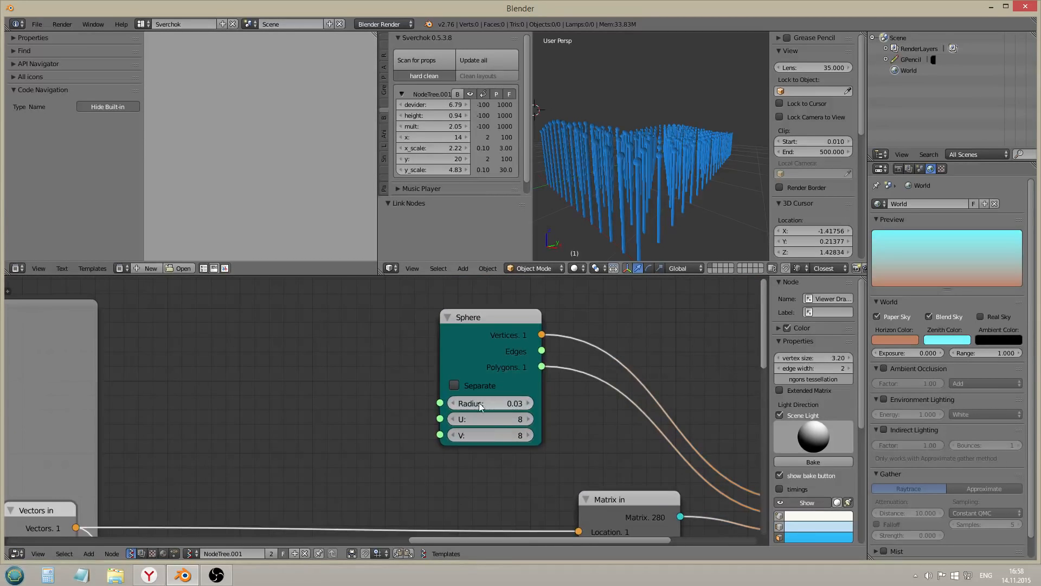
scroll(477, 396, "down", 3)
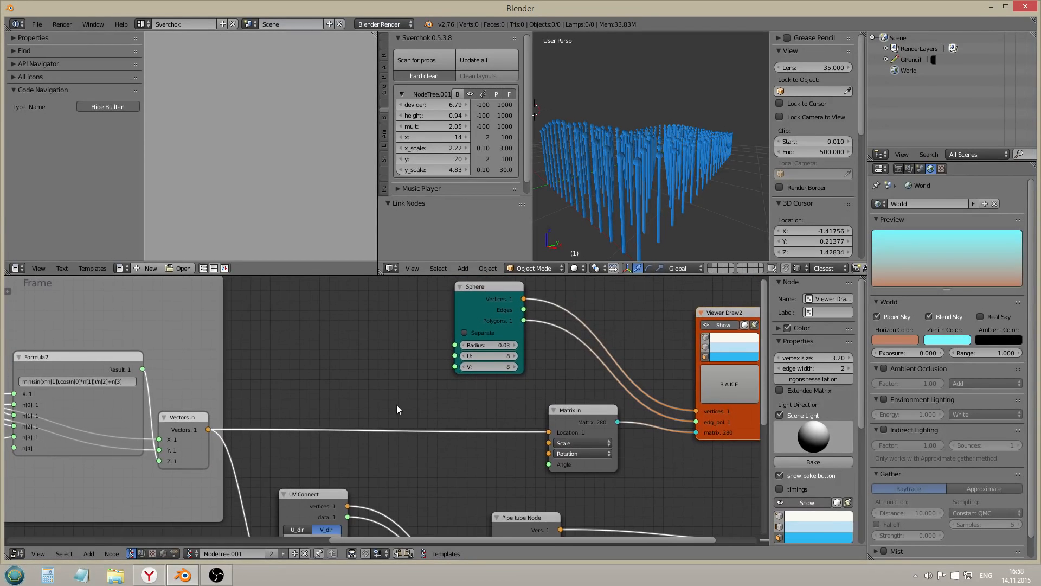
scroll(428, 383, "down", 3)
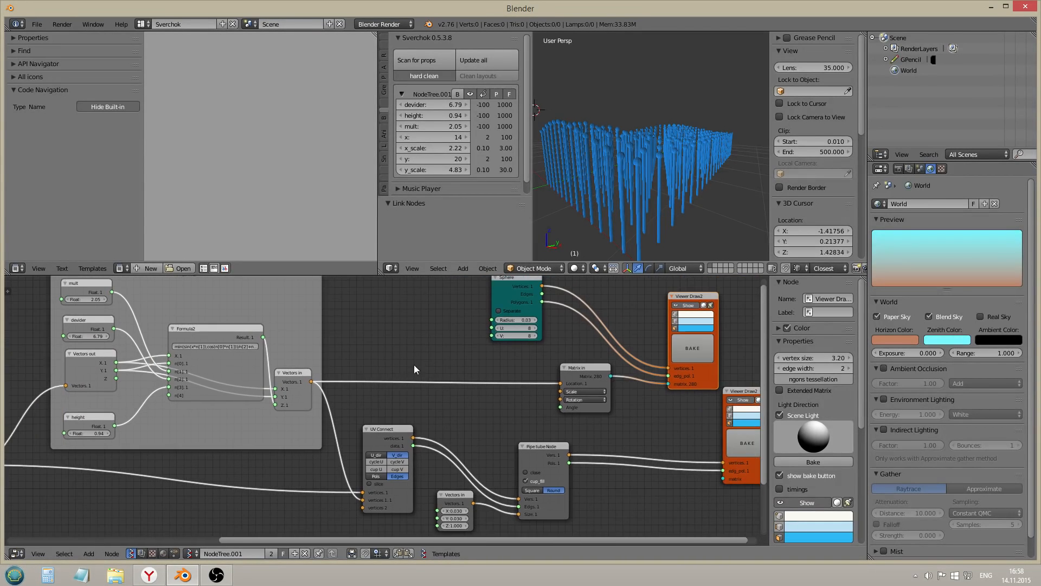
key("shift+a")
mouse_move(407, 351)
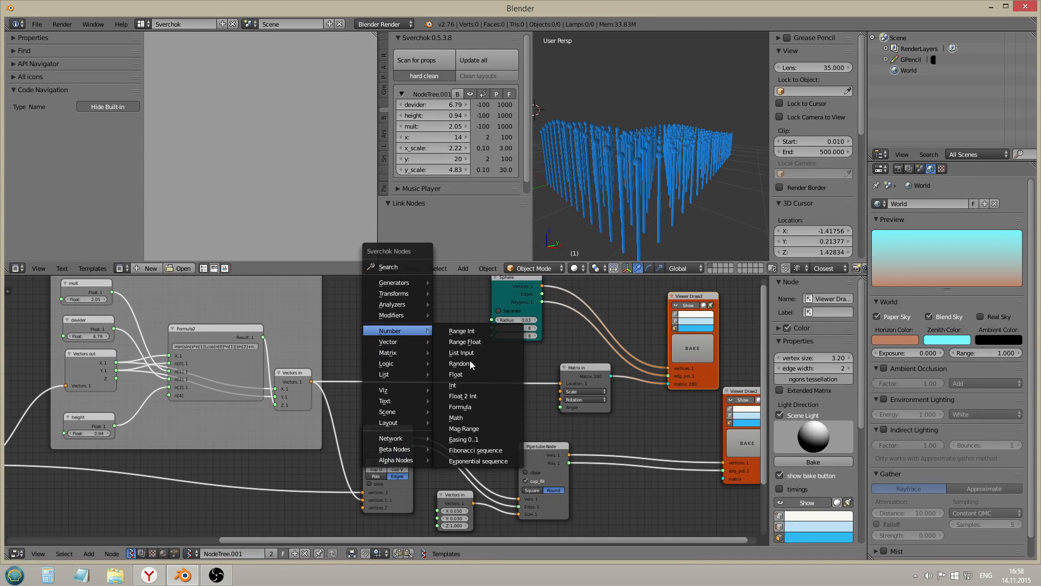
left_click(456, 374)
left_click(373, 321)
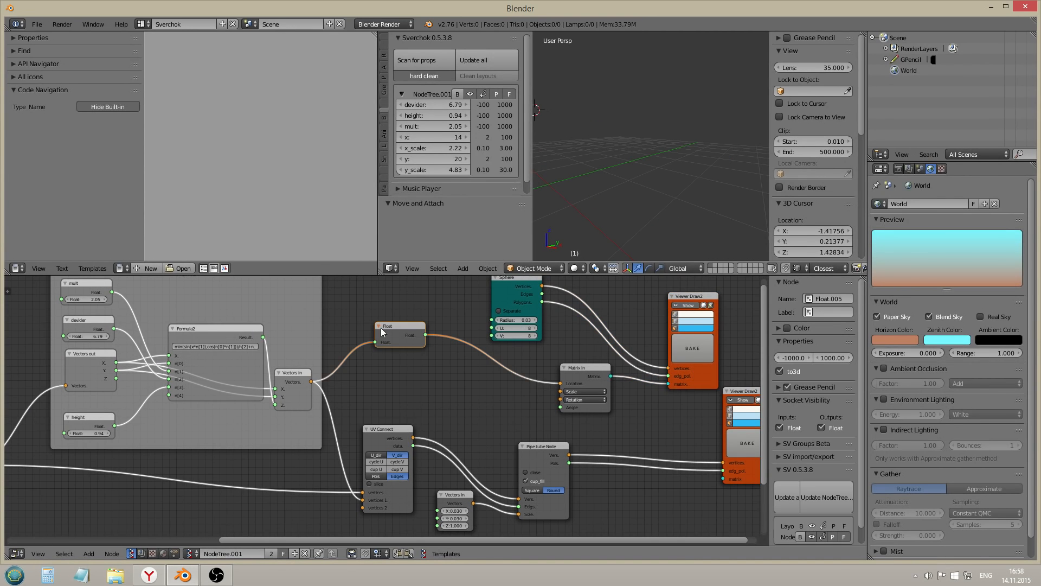
Link the formula's Vectors in directly to the Matrix in Location again and free the Float node from that connection
left_click_drag(312, 380, 569, 383)
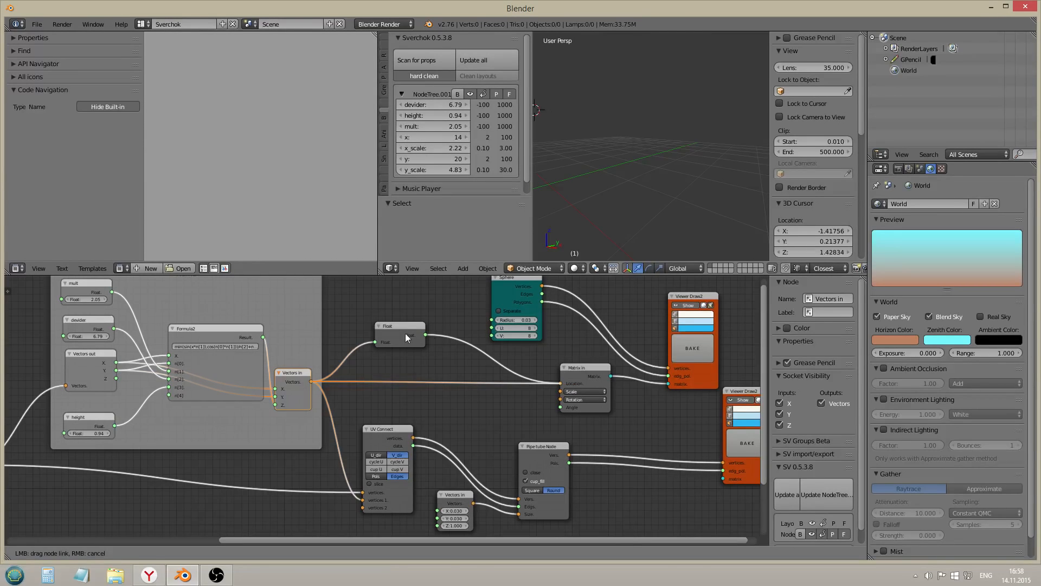
left_click_drag(405, 333, 370, 349)
right_click_drag(387, 347, 413, 343, "ctrl")
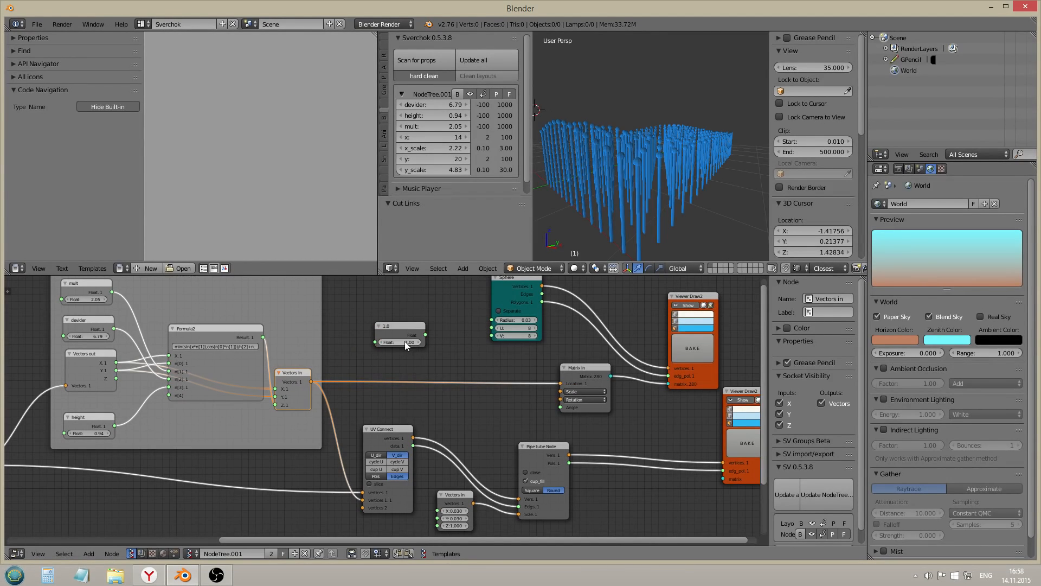
Set the Float node to 0.03 and link it to the Sphere's Radius and to X and Y of the pipe size's Vectors in
type("0.03")
key("Return")
left_click_drag(425, 335, 491, 320)
left_click_drag(426, 335, 437, 511)
left_click_drag(425, 334, 437, 511)
Label the Float node tube and rescan the node tree's properties so it appears among the adjustable parameters
left_click(406, 329)
left_click(823, 312)
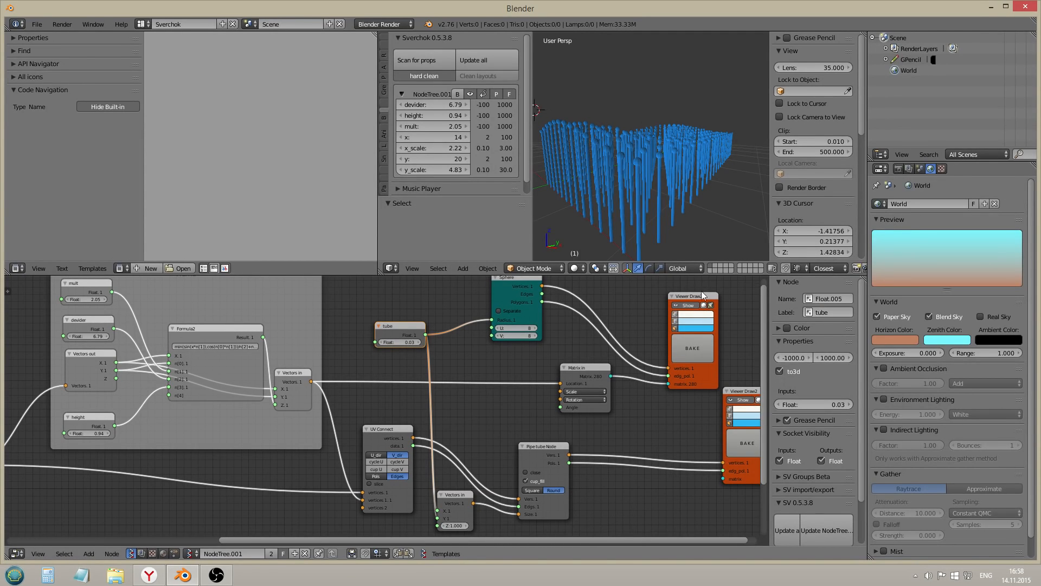
left_click(415, 60)
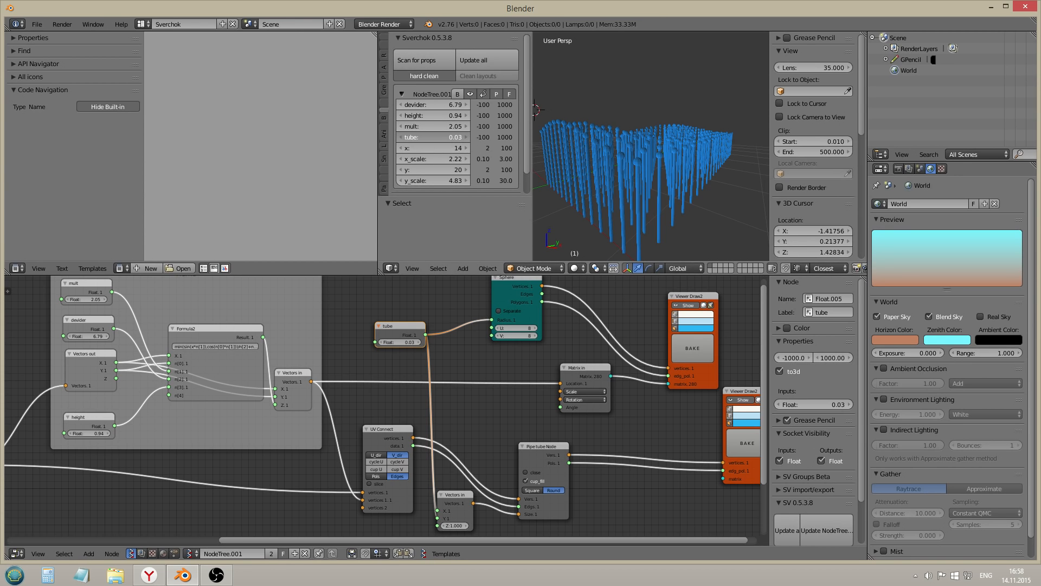
Try a different tube value in the Sverchok parameters and set it back to 0.03
mouse_move(434, 137)
left_mouse_down()
mouse_move(461, 137)
mouse_move(432, 136)
left_mouse_up()
left_click(431, 136)
type("0.03")
key("Return")
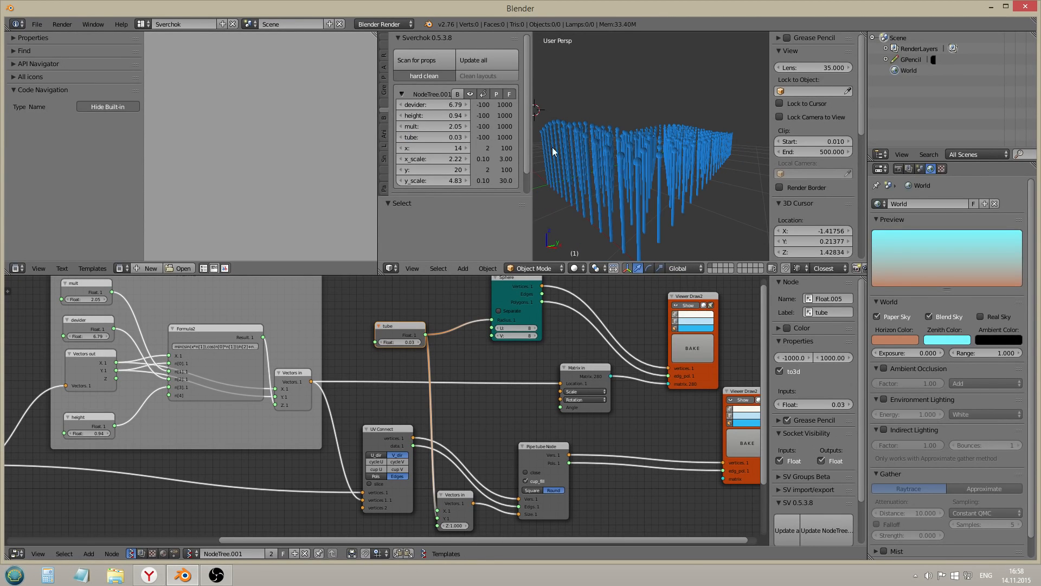
Change the sphere viewer's polygon colour to green and show the 3D view maximized
scroll(691, 194, "down", 4)
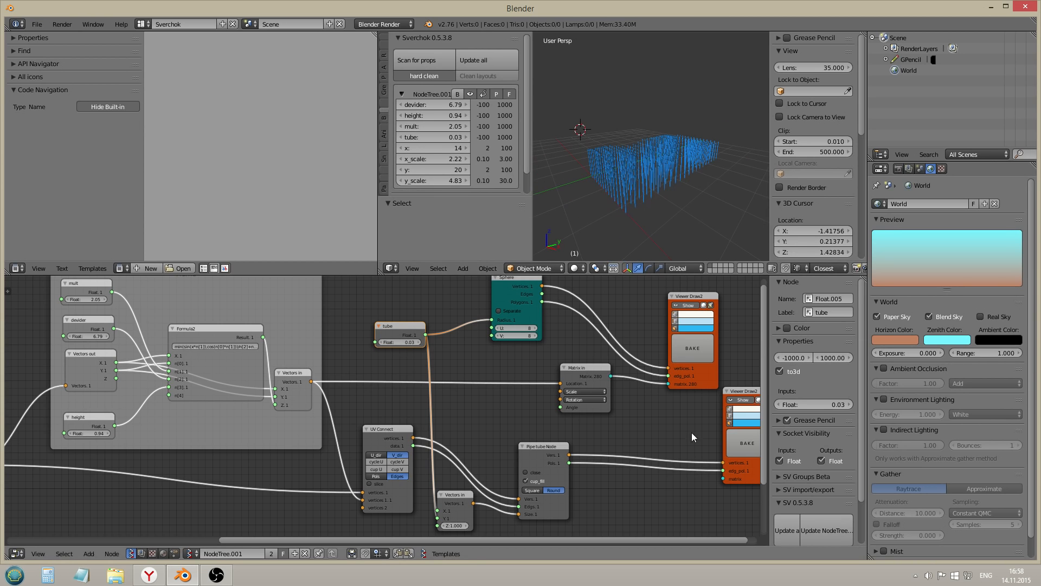
left_click(693, 329)
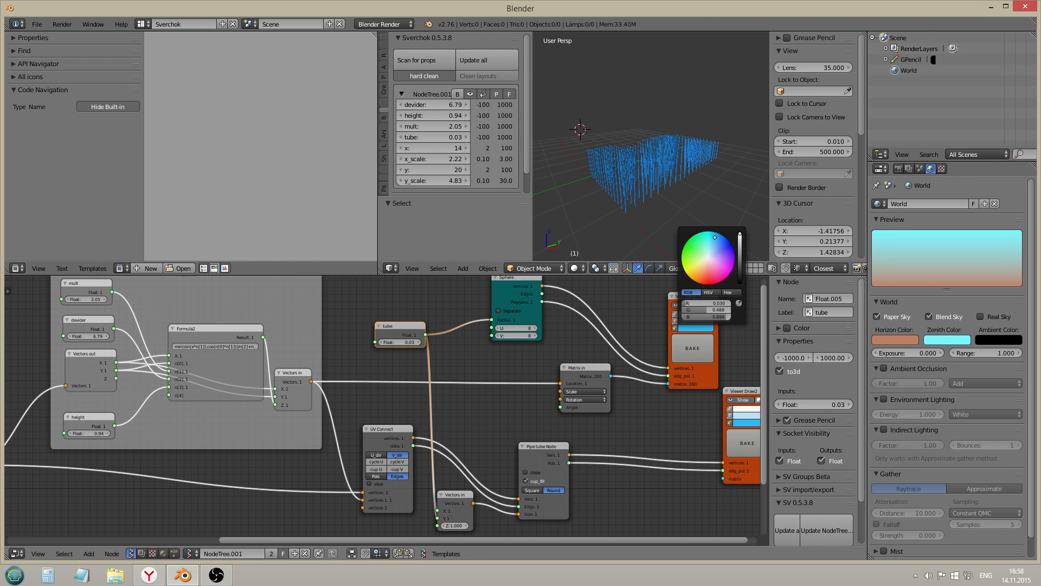
key("shift+space")
middle_click_drag(649, 188, 326, 244)
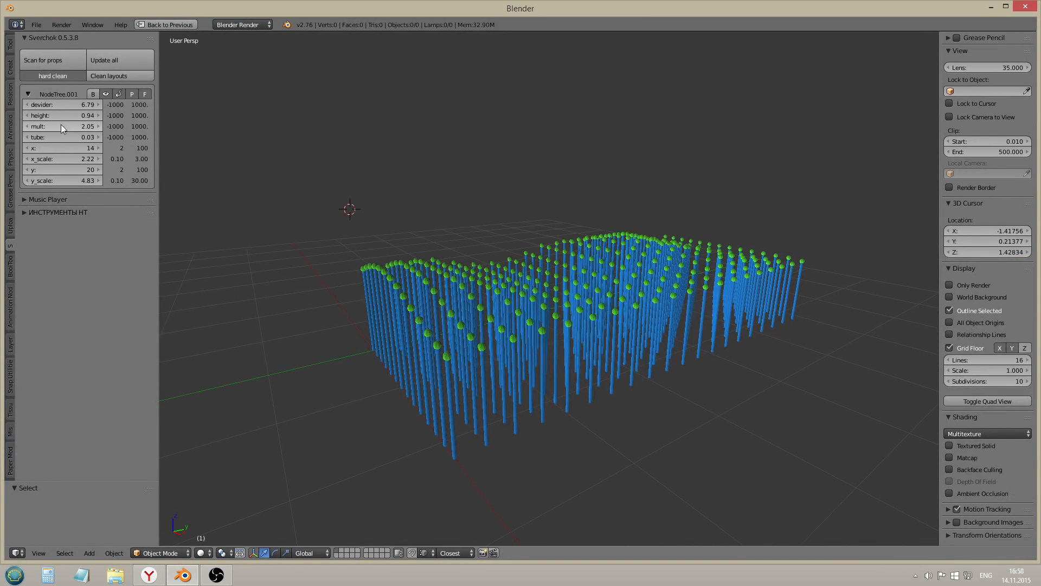
Set x to 10, x_scale to 1 and y to 30 in the Sverchok parameters, inspect the pipes, and restore the multi-editor layout
left_click(66, 148)
type("10")
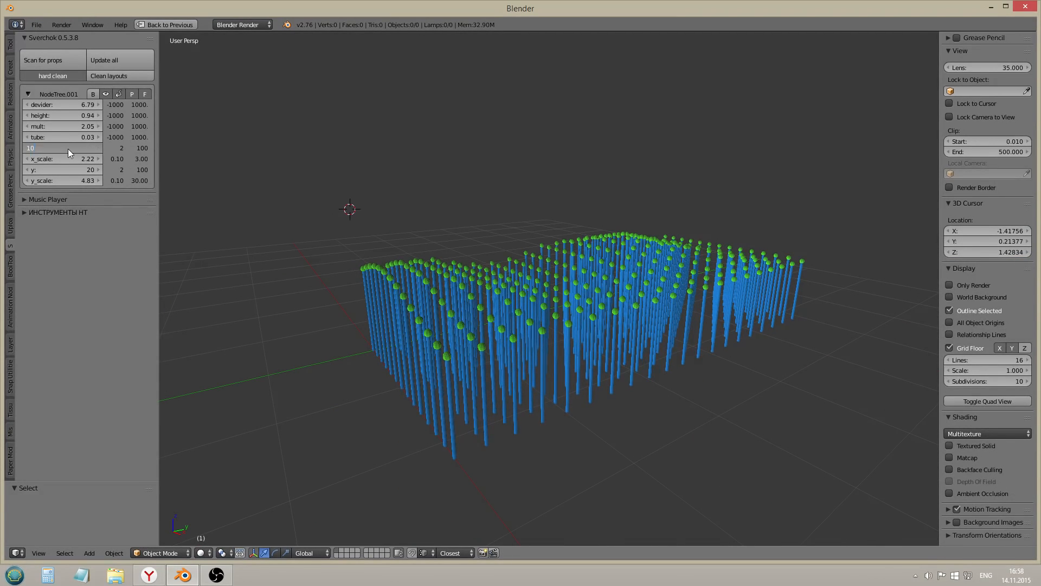
key("Return")
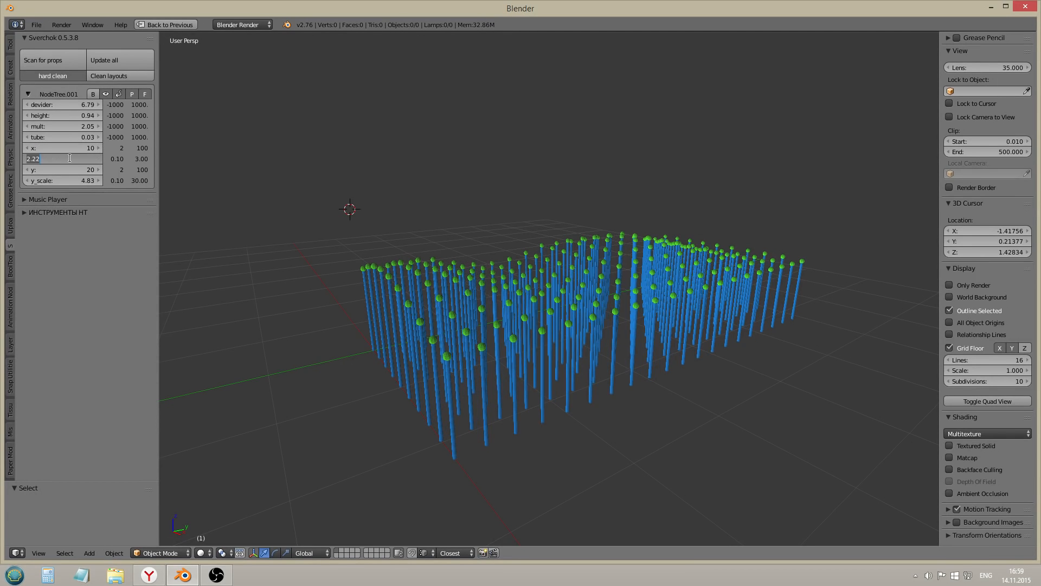
key("BackSpace")
middle_click_drag(375, 290, 594, 347)
left_click(60, 170)
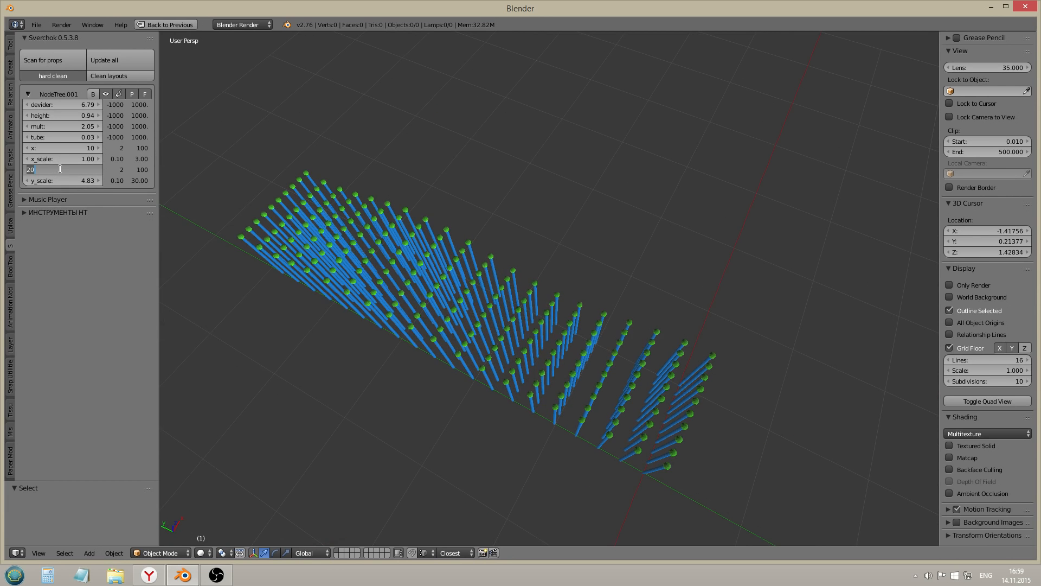
type("30")
key("Return")
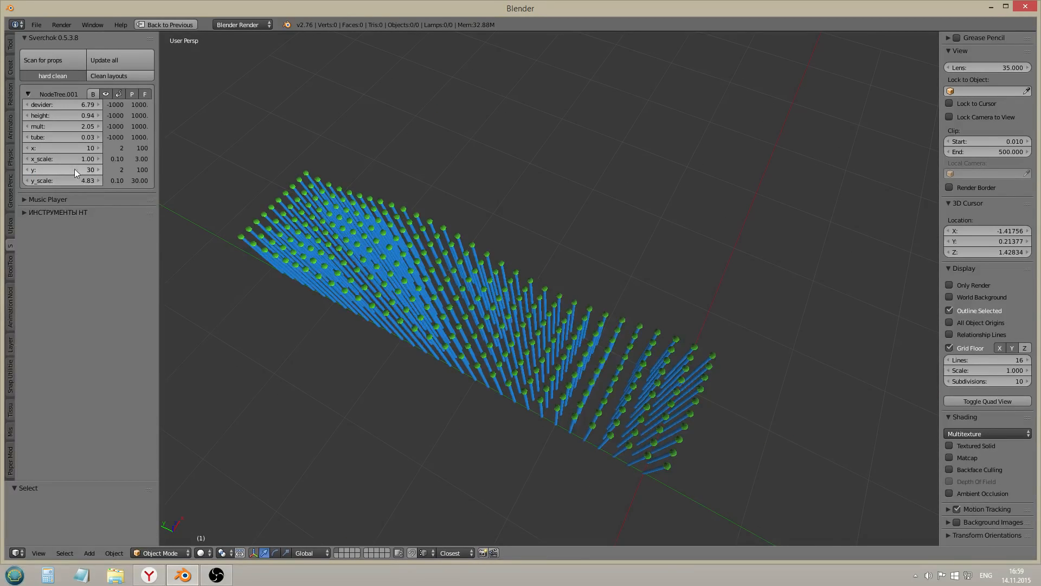
mouse_move(597, 387)
middle_mouse_down()
mouse_move(534, 329)
mouse_move(441, 324)
mouse_move(526, 305)
mouse_move(576, 330)
mouse_move(594, 325)
mouse_move(577, 405)
mouse_move(506, 360)
mouse_move(585, 322)
mouse_move(532, 329)
mouse_move(542, 115)
mouse_move(541, 344)
mouse_move(487, 359)
mouse_move(497, 354)
mouse_move(495, 332)
mouse_move(499, 373)
mouse_move(507, 343)
mouse_move(555, 357)
mouse_move(678, 341)
mouse_move(531, 372)
mouse_move(414, 358)
mouse_move(535, 330)
mouse_move(623, 342)
mouse_move(531, 336)
mouse_move(492, 374)
mouse_move(668, 420)
mouse_move(649, 335)
mouse_move(555, 346)
middle_mouse_up()
scroll(526, 305, "up", 4)
scroll(577, 405, "down", 4)
key("ctrl+Up")
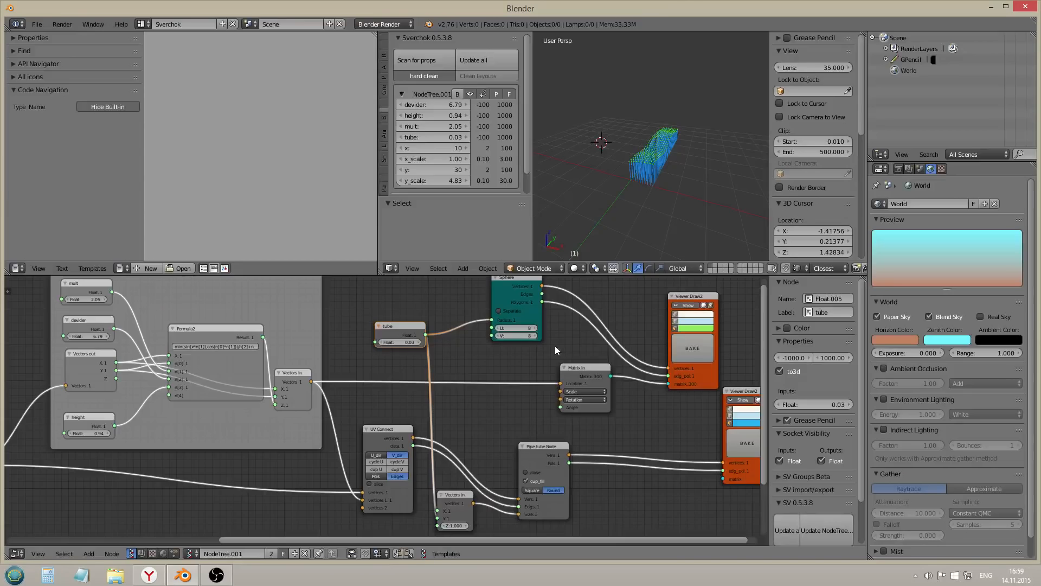
Move the tube Float node to the start of the node tree, directly below the y_scale node
middle_click_drag(658, 206, 609, 185)
scroll(608, 185, "up", 2)
middle_click_drag(606, 443, 376, 475)
scroll(377, 477, "down", 5)
left_click_drag(486, 495, 483, 517)
left_click_drag(448, 432, 437, 414)
scroll(421, 424, "down", 2)
left_click_drag(286, 409, 103, 508)
scroll(102, 509, "down", 1)
middle_click_drag(207, 472, 532, 405)
left_click_drag(529, 415, 351, 456)
scroll(492, 369, "up", 3)
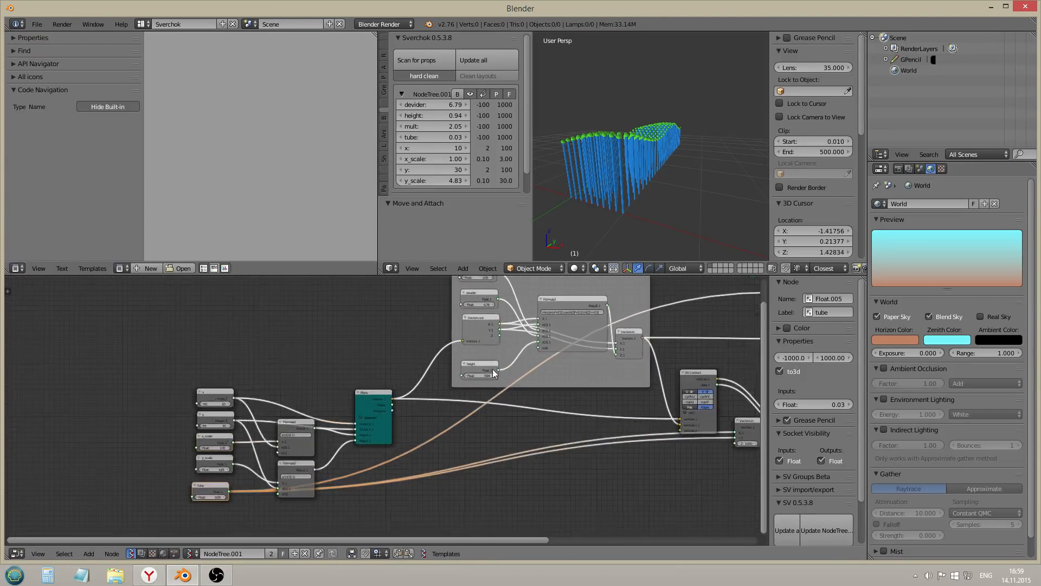
Detach the height, devider and mult Float nodes from the formula frame
left_click(479, 367)
scroll(479, 367, "down", 1)
left_click(482, 303, "shift")
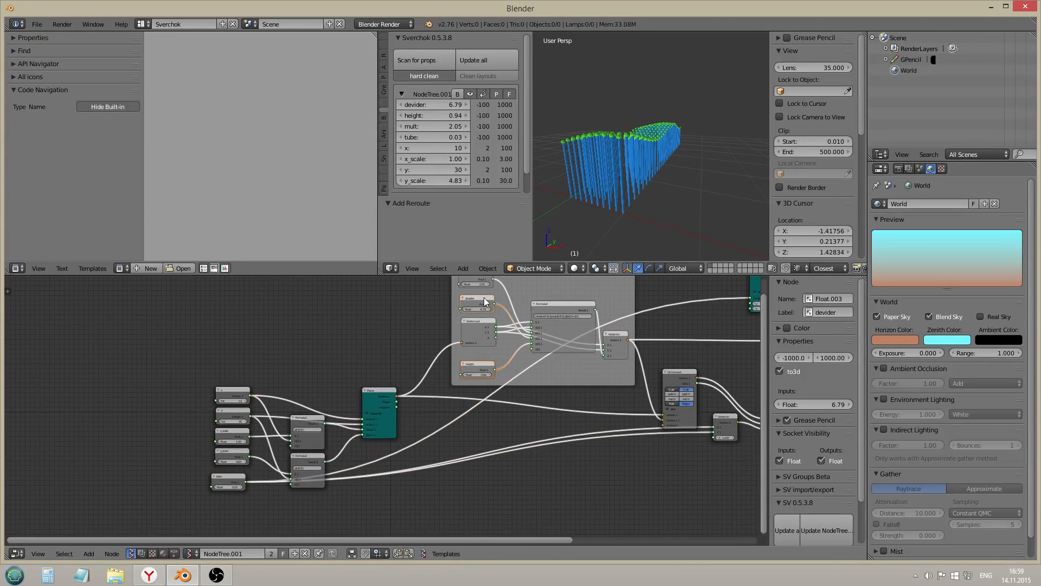
middle_click_drag(478, 277, 476, 314)
left_click(475, 314, "shift")
key("alt+p")
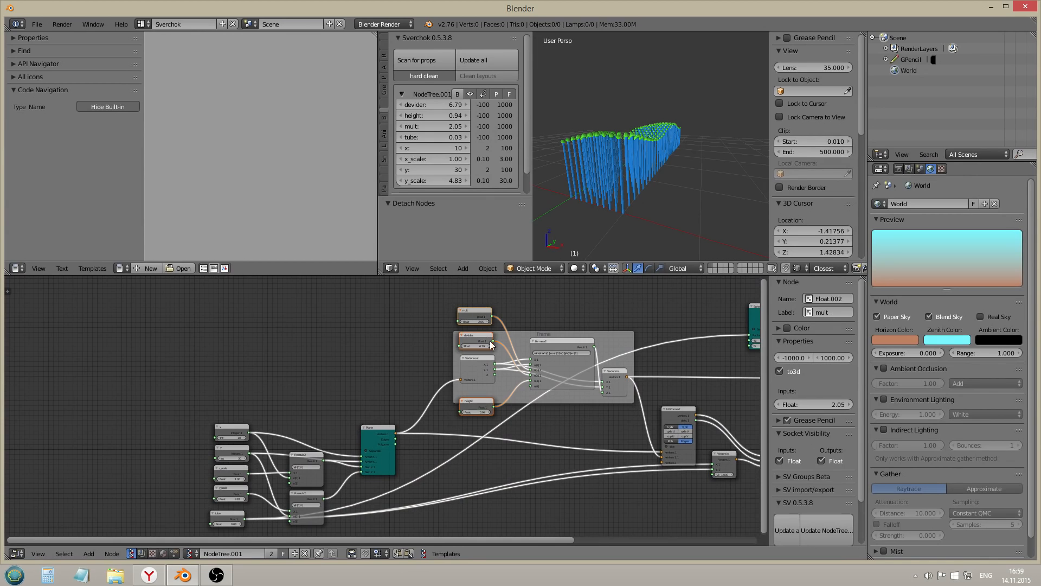
Place the mult, devider and height nodes above the grid input nodes and align the tube node with the input column
key("g")
left_click(289, 353)
left_click_drag(227, 371, 226, 330)
key("a")
left_click_drag(227, 511, 233, 509)
scroll(597, 422, "down", 1)
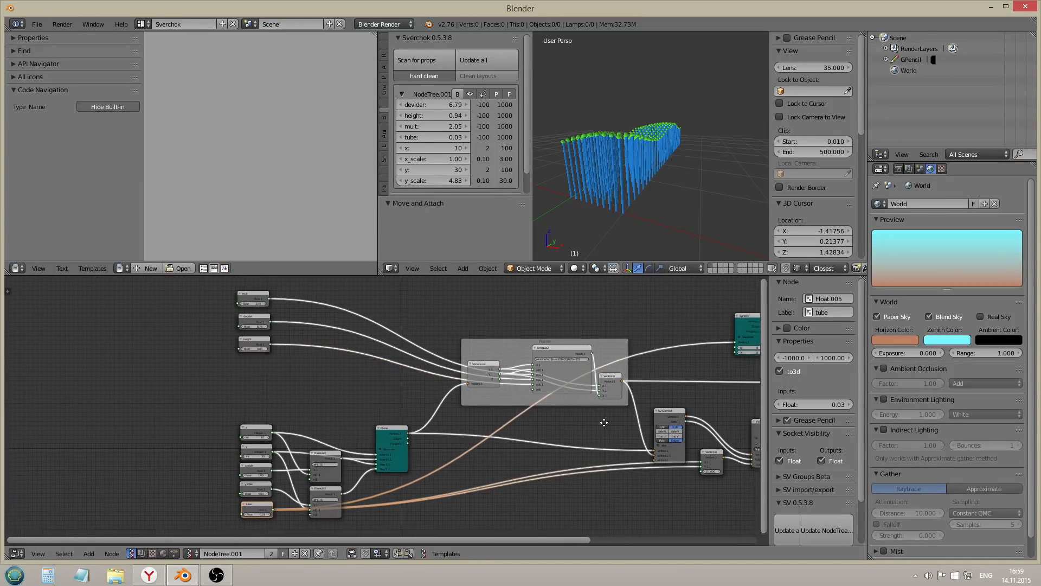
Regroup the UV Connect, Vectors in and Pipe tube nodes and place the blue Viewer Draw node right beside the Pipe tube node
middle_click_drag(604, 421, 198, 389)
scroll(255, 403, "down", 3)
key("b")
left_click_drag(475, 393, 219, 467)
left_click_drag(326, 399, 356, 430)
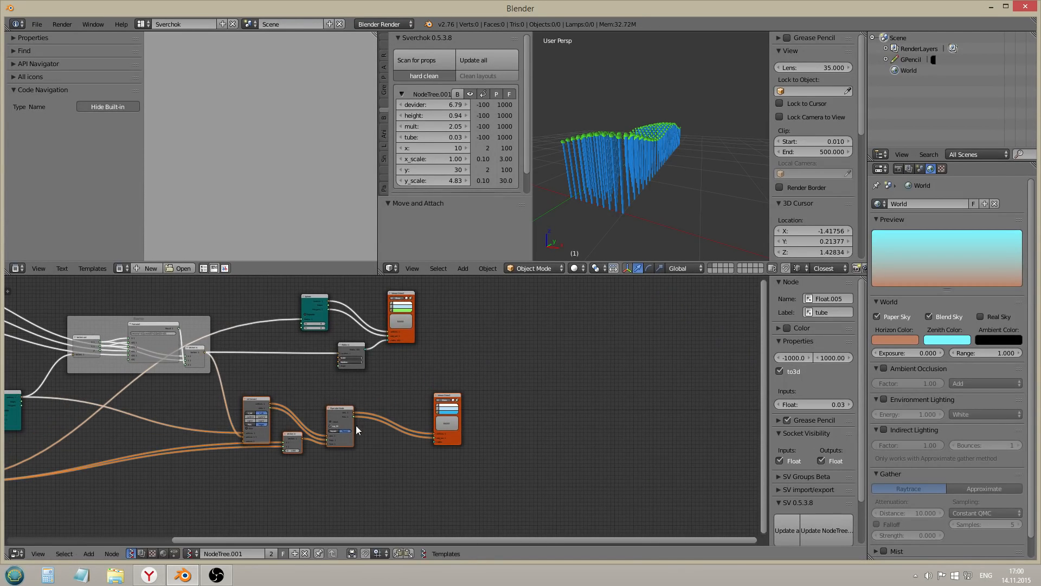
left_click(454, 440)
mouse_move(454, 440)
left_mouse_down()
mouse_move(383, 456)
mouse_move(392, 451)
left_mouse_up()
Frame the UV Connect, Vectors in, Pipe tube and blue Viewer Draw nodes together and label the frame tubes
left_click_drag(418, 413, 271, 467)
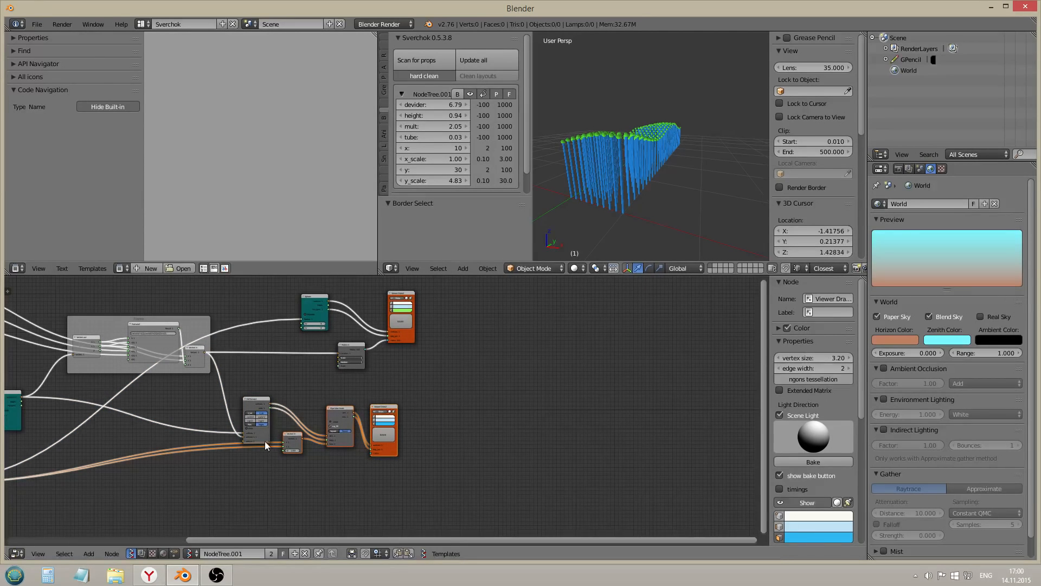
left_click(265, 441, "shift")
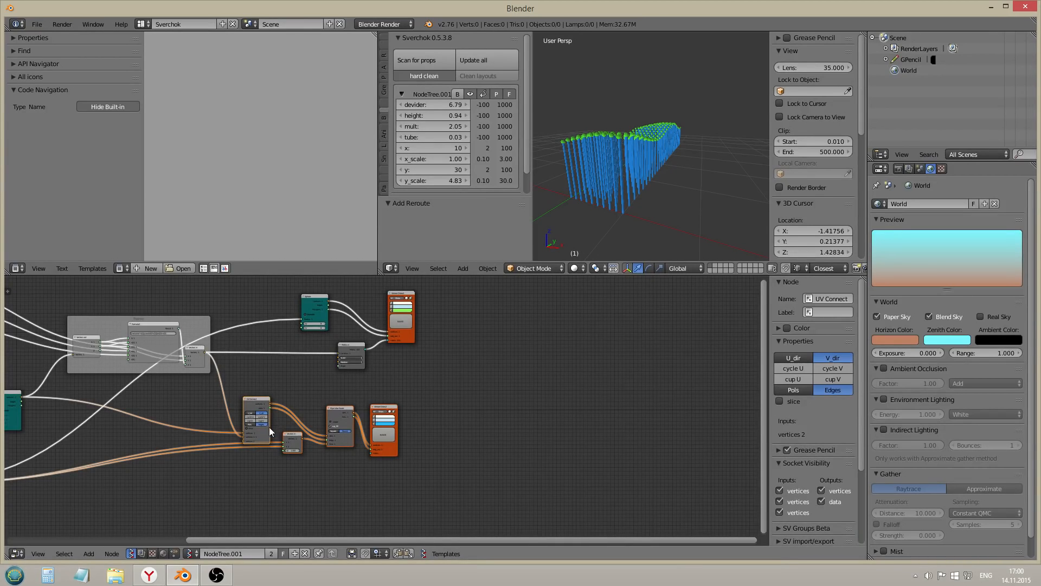
key("ctrl+j")
scroll(274, 423, "up", 3)
left_click(345, 383)
scroll(345, 383, "down", 3)
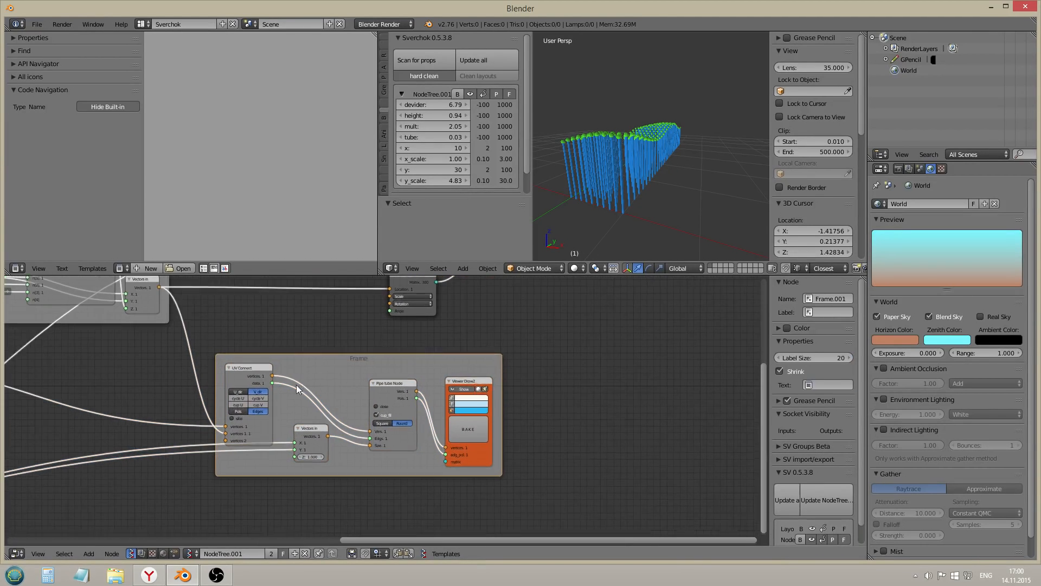
left_click(827, 312)
type("tubes")
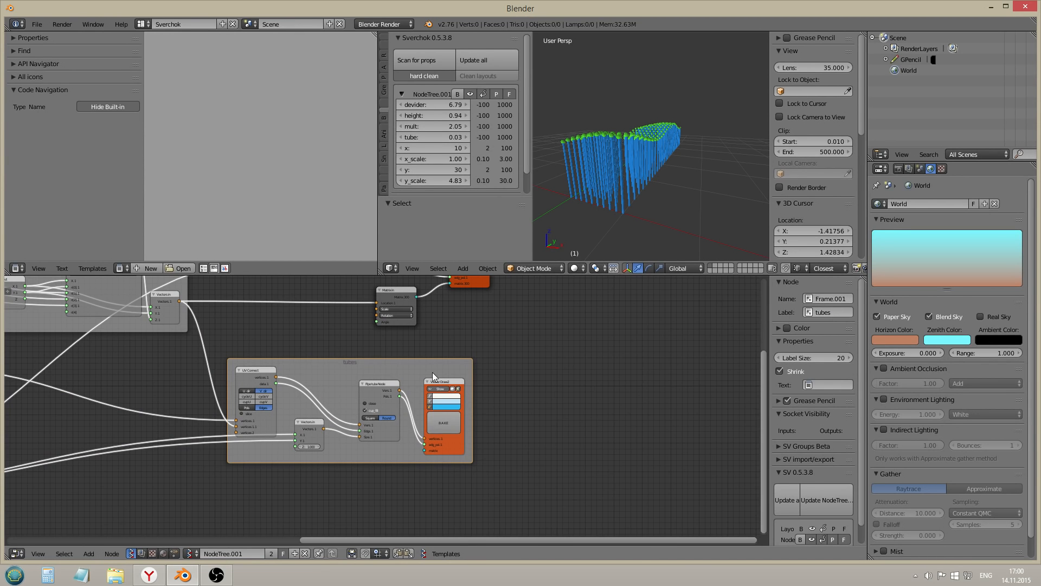
Frame the Sphere, Matrix in and green Viewer Draw nodes together, tuck Matrix in closer to the Sphere node, and label the frame spheres
scroll(432, 372, "up", 1)
middle_click_drag(433, 372, 435, 484)
key("a")
key("b")
left_click_drag(532, 303, 325, 421)
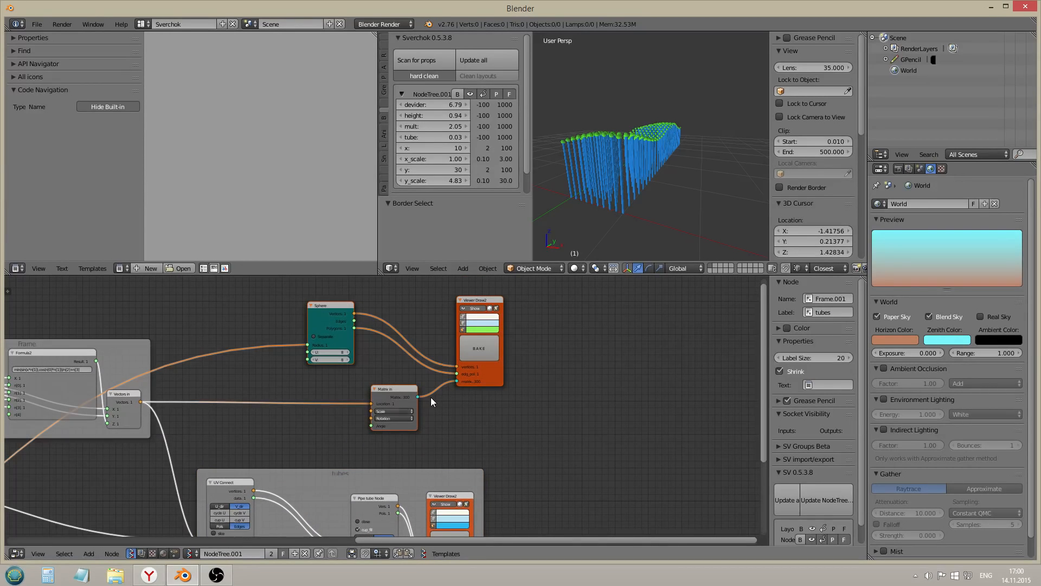
key("ctrl+j")
left_click_drag(399, 386, 409, 353)
left_click(416, 331)
left_click(835, 313)
type("s")
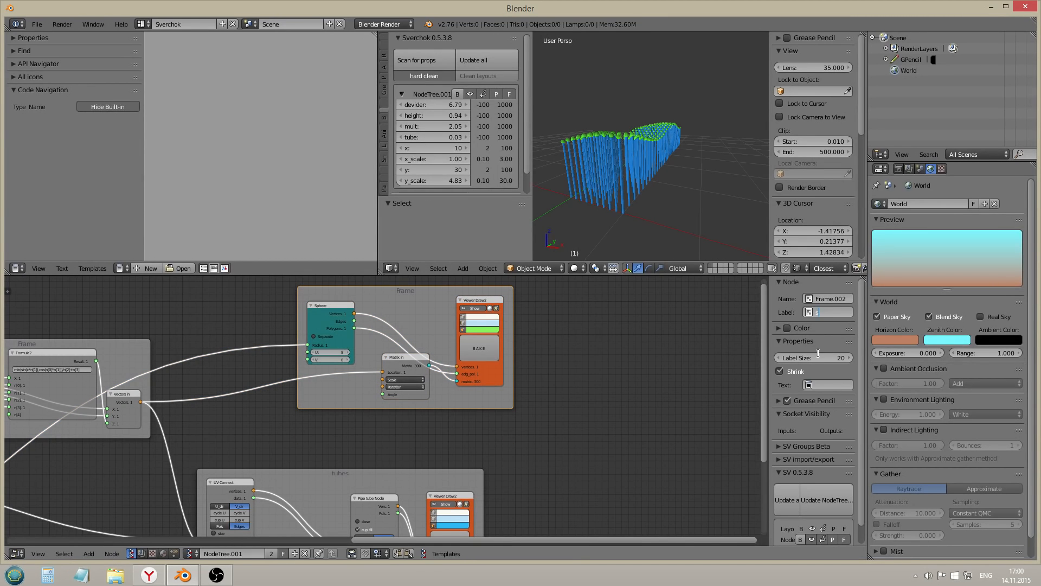
type("pheres")
key("Return")
Examine the node tree from the input nodes to the tubes frame, especially the links feeding the pipe size
scroll(439, 359, "down", 3)
middle_click_drag(495, 408, 438, 377)
scroll(438, 377, "down", 2)
scroll(257, 463, "up", 9)
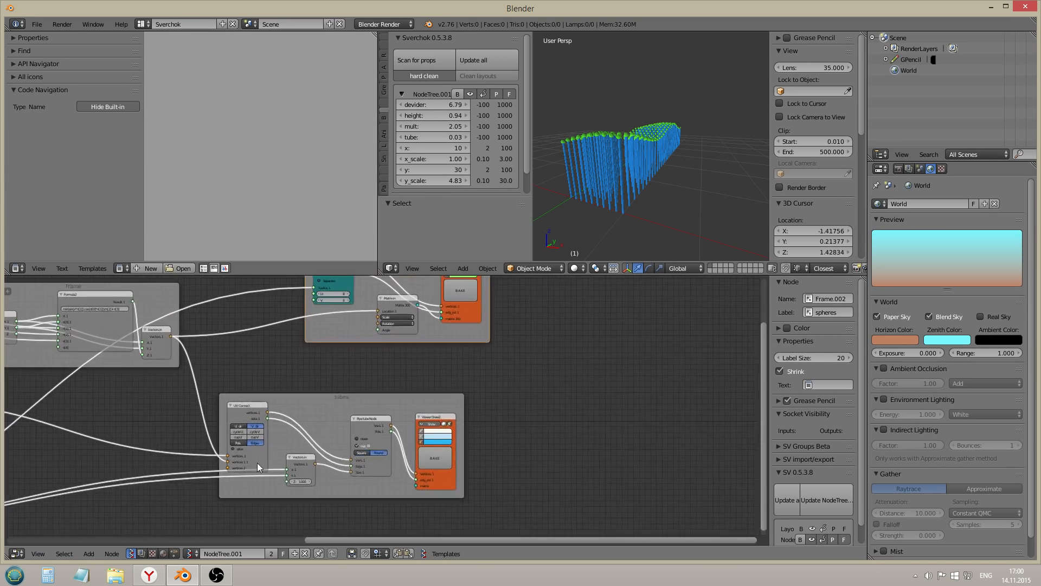
middle_click_drag(408, 491, 278, 480)
scroll(278, 480, "down", 3)
middle_click_drag(151, 491, 365, 440)
scroll(301, 462, "down", 1)
scroll(365, 441, "up", 1)
scroll(365, 440, "up", 1)
middle_click_drag(445, 388, 425, 450)
scroll(390, 463, "down", 1)
middle_click_drag(364, 473, 197, 463)
scroll(255, 441, "up", 2)
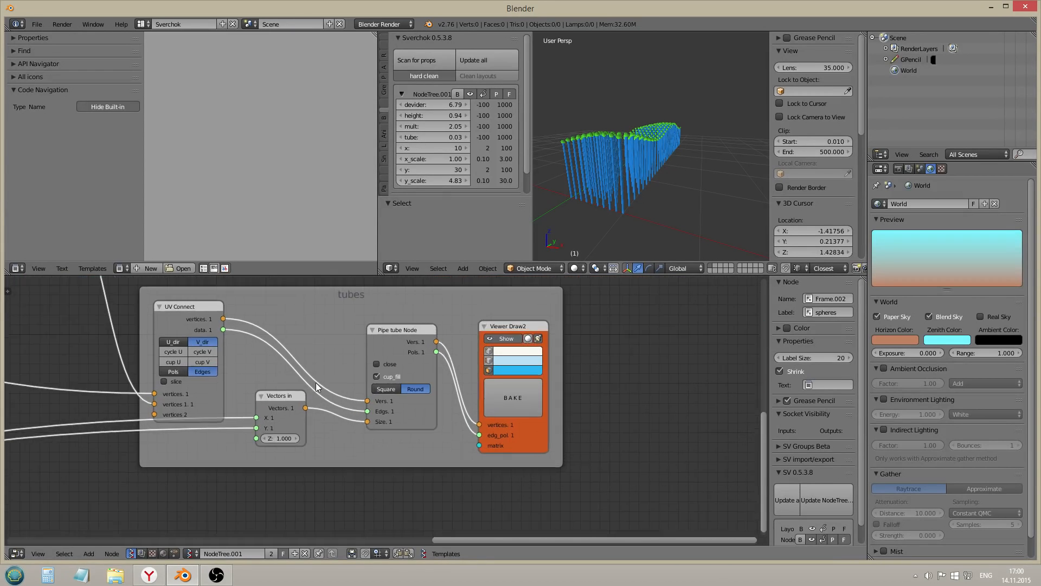
Add a Range Float node below the links leading into the tubes frame and set its start to 0.01
middle_click_drag(255, 444, 385, 388)
middle_click_drag(575, 374, 582, 431)
scroll(582, 431, "down", 2)
middle_click_drag(554, 365, 607, 325)
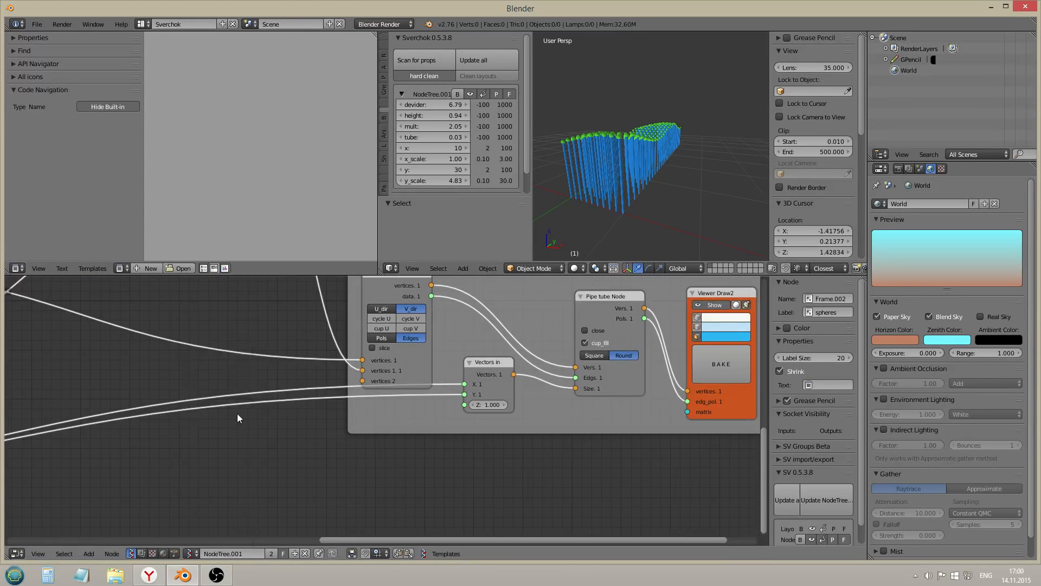
key("shift+a")
mouse_move(236, 415)
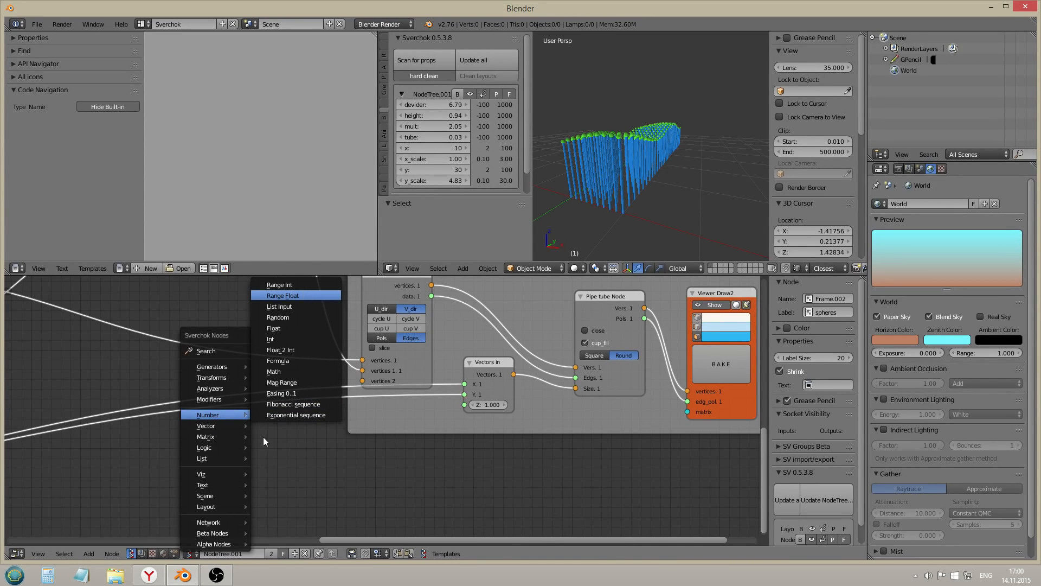
key("Return")
left_click(242, 434)
left_click(274, 474)
key("BackSpace")
type("1")
key("Return")
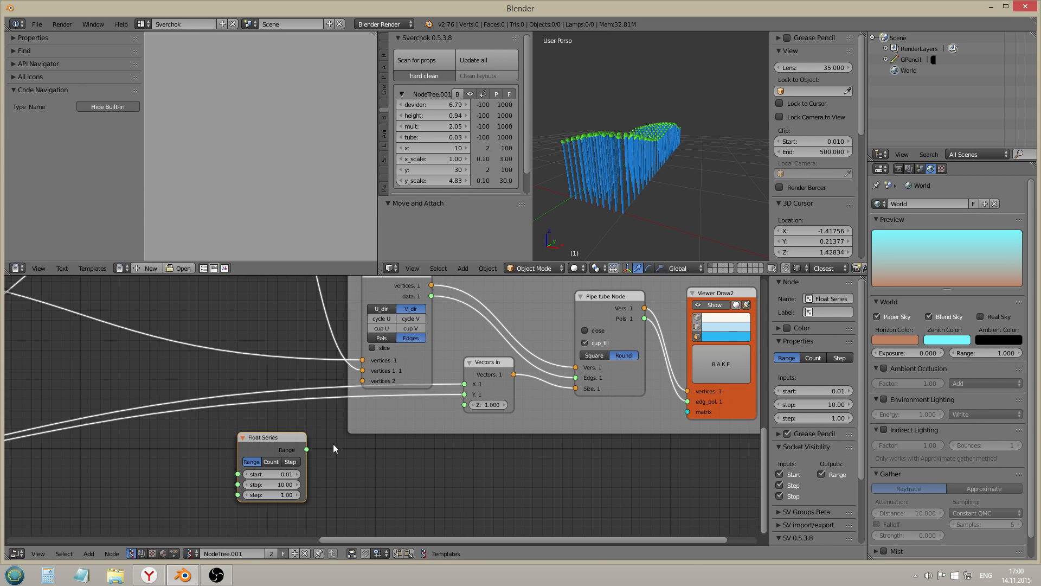
Set the Float Series stop to 0.05 and switch its mode to Count
left_click(271, 484)
type("0.05")
key("Return")
left_click(271, 462)
Add a Math node between the tube node and the Float Series node
scroll(378, 470, "down", 4)
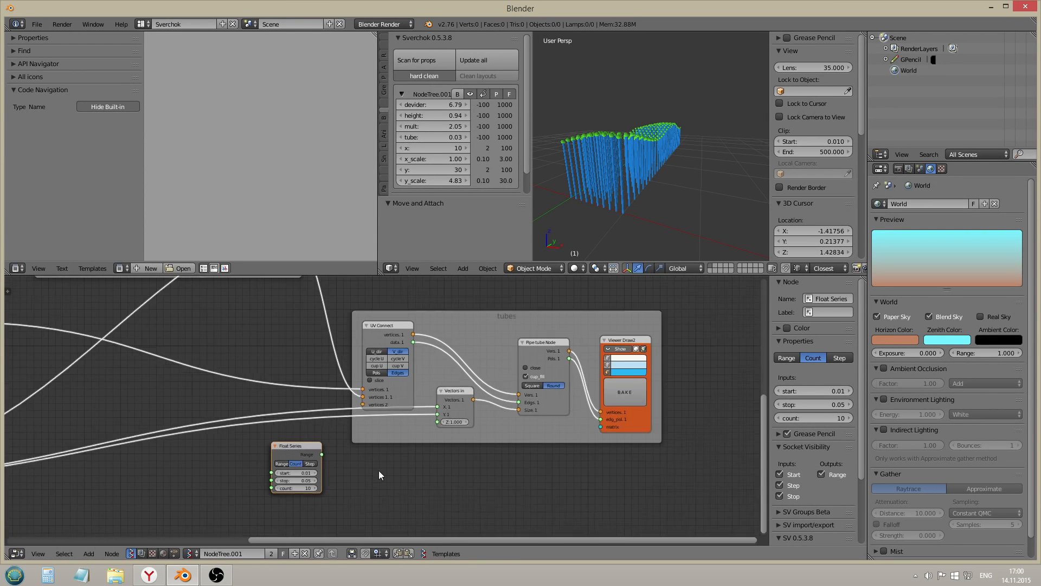
scroll(328, 444, "down", 2)
scroll(235, 423, "up", 2)
middle_click_drag(126, 409, 185, 411)
scroll(184, 411, "up", 3)
middle_click_drag(370, 458, 359, 429)
key("shift+a")
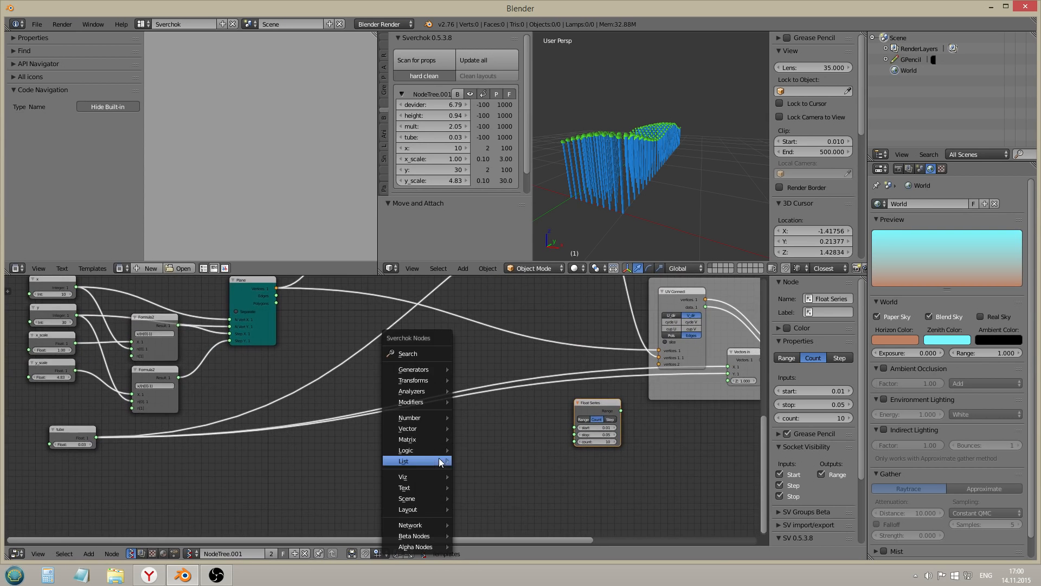
mouse_move(434, 417)
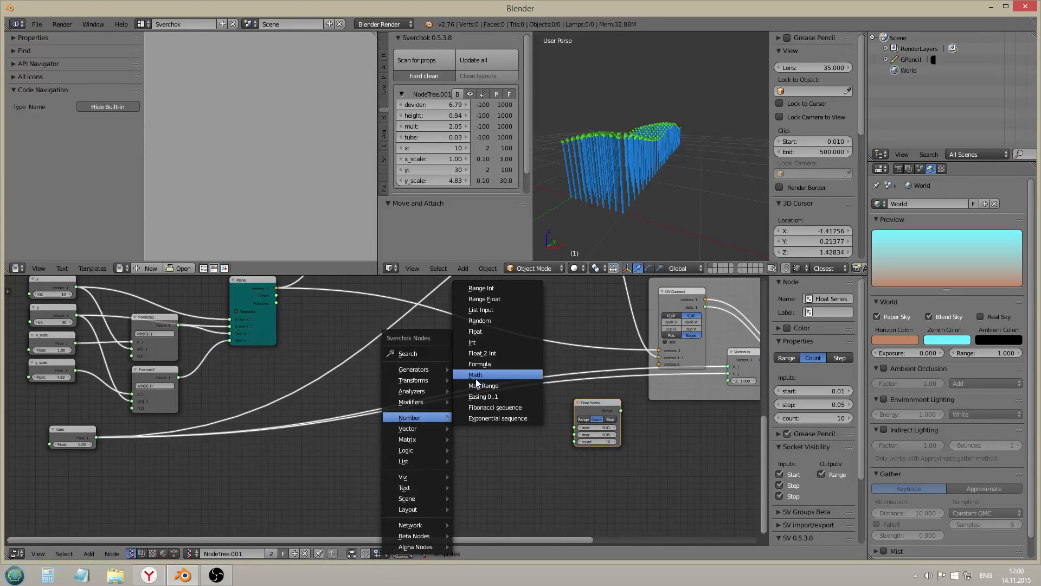
left_click(476, 375)
left_click(441, 431)
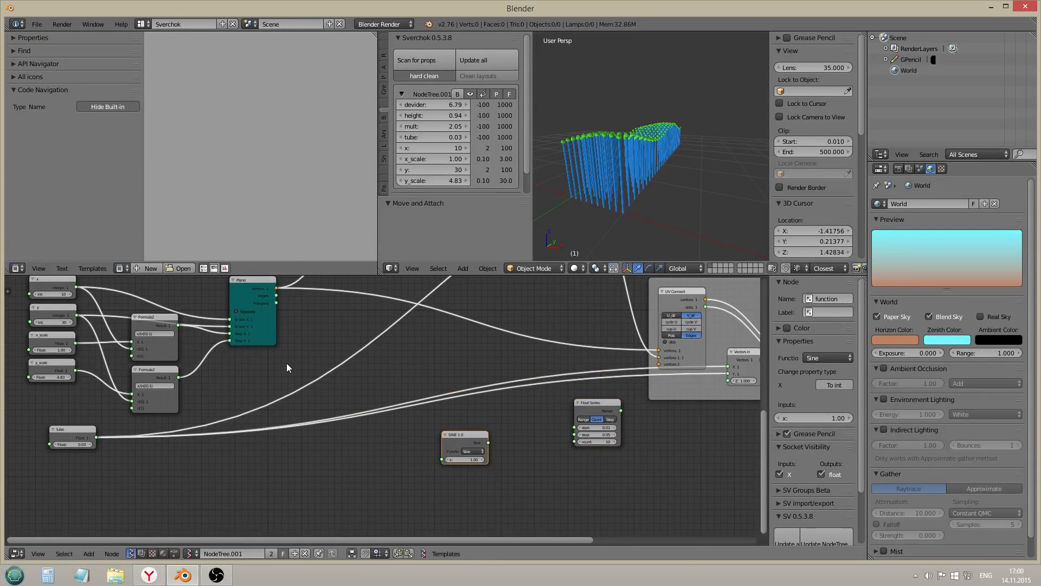
Set the Math node's function to multiply and connect the x and y integer nodes to its two inputs
left_click_drag(75, 288, 435, 462)
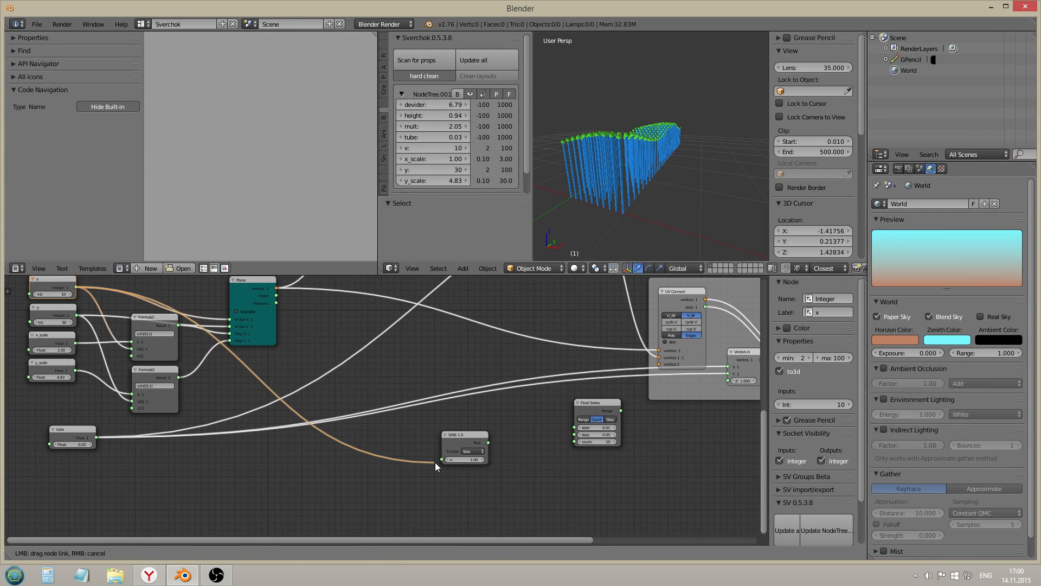
left_click(469, 451)
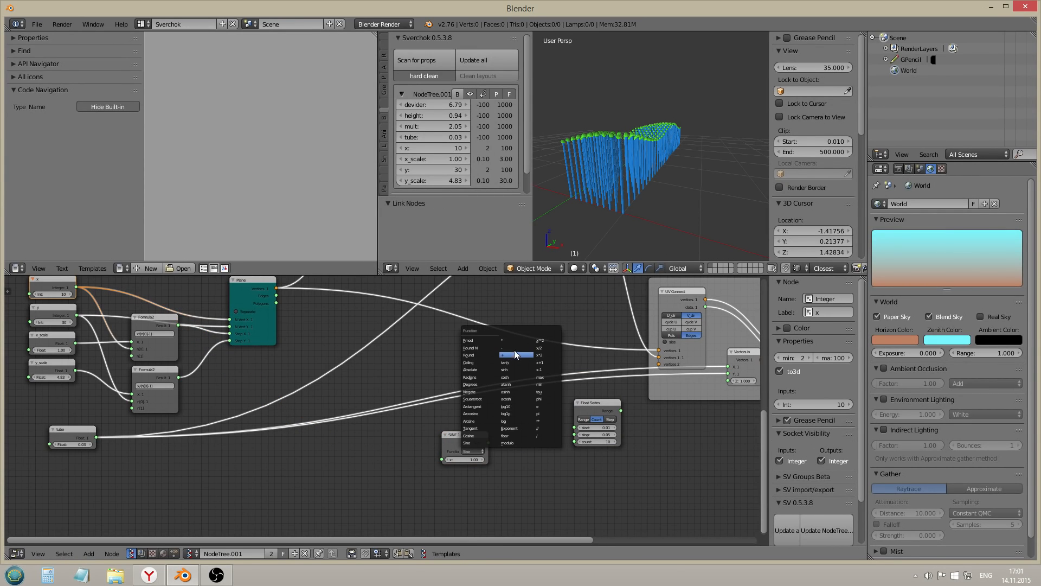
key("Return")
left_click_drag(76, 286, 77, 314)
scroll(563, 440, "up", 4)
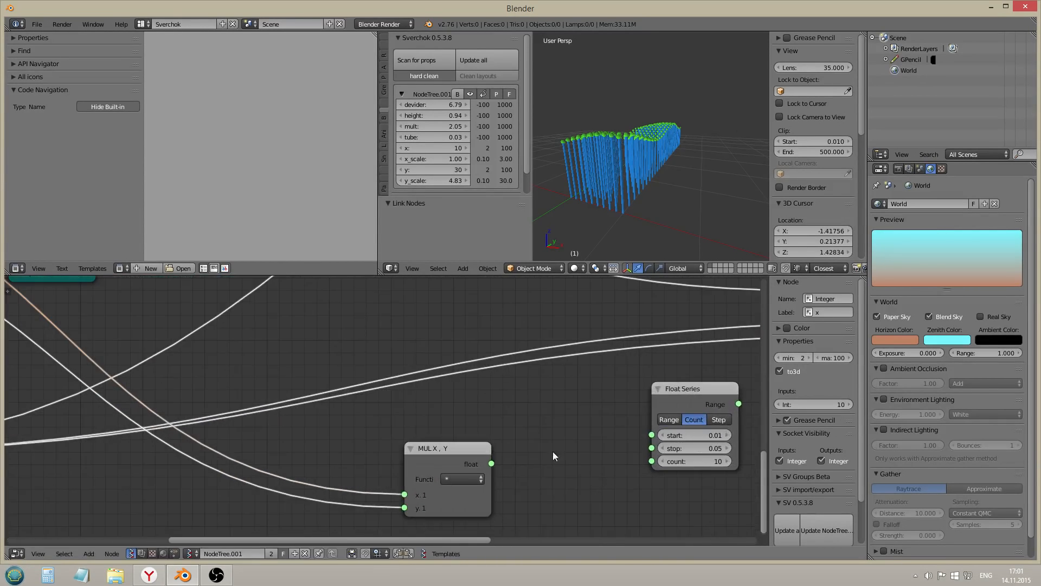
Add a Float 2 Int node after the multiply node and connect it through to the Float Series count input
middle_click_drag(552, 451, 406, 421)
scroll(395, 431, "up", 1)
key("shift+a")
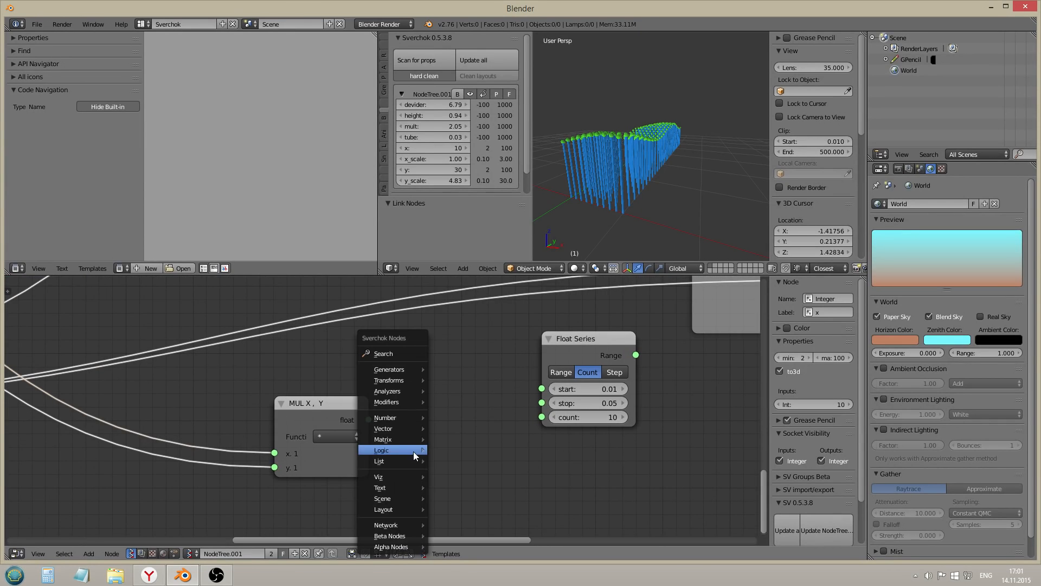
mouse_move(402, 421)
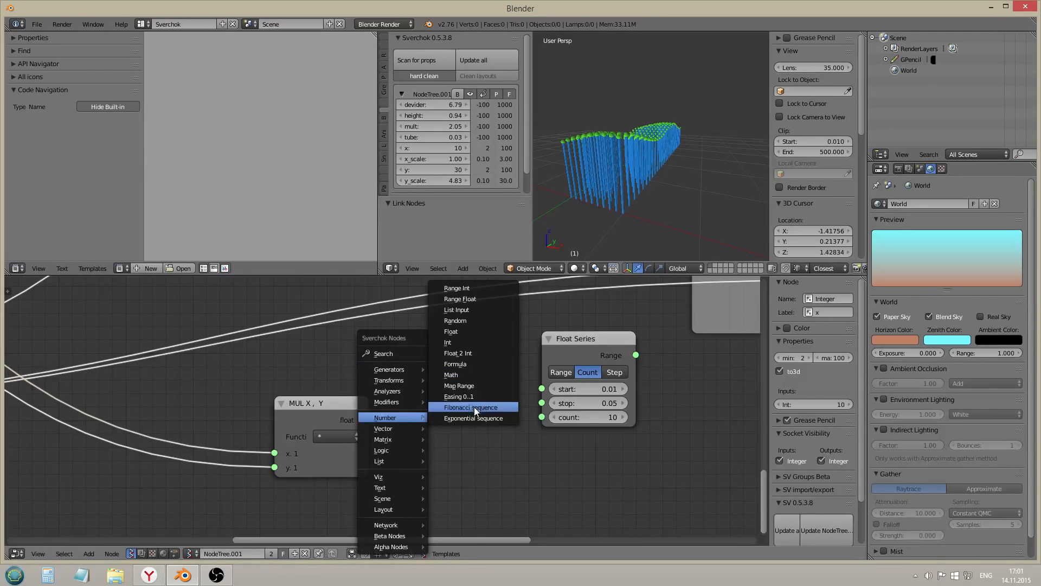
left_click(468, 354)
left_click(364, 425)
left_click_drag(368, 419, 531, 414)
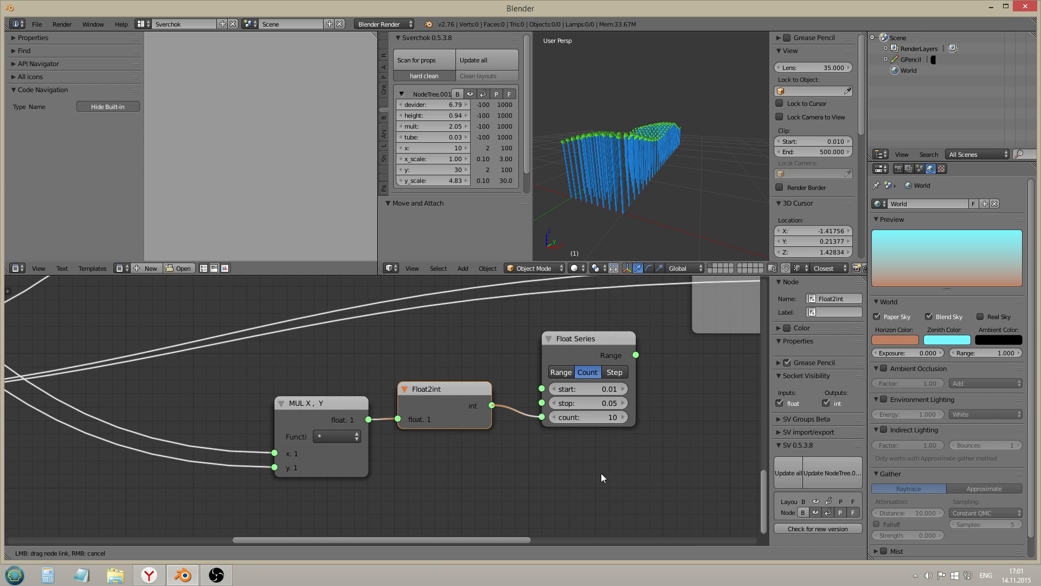
left_click_drag(602, 474, 599, 473)
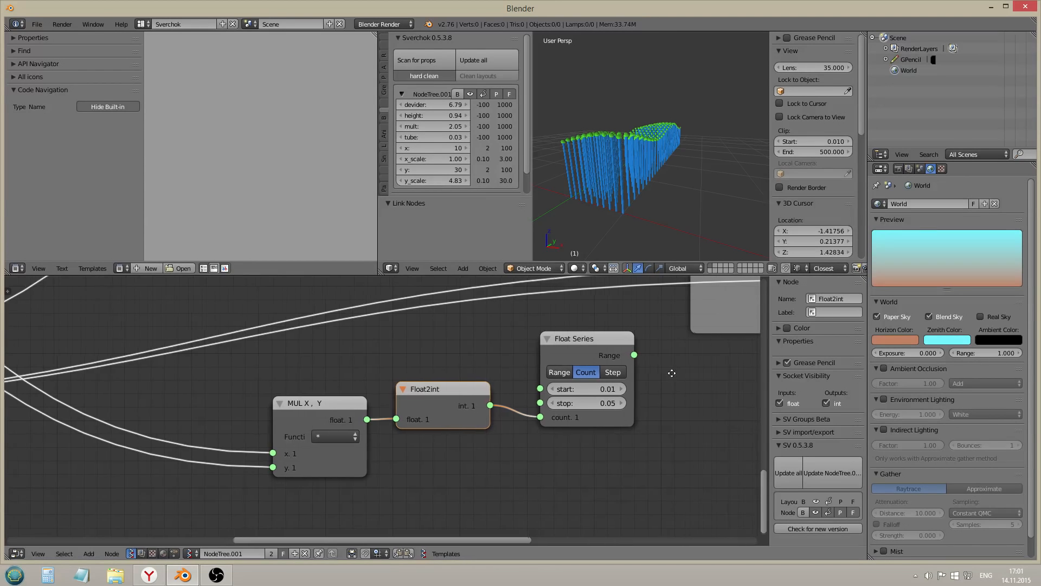
Add a Viewer text node, connect the Float Series Range output to its edg_pol input, and output the data as text
middle_click_drag(587, 378, 319, 458)
key("shift+a")
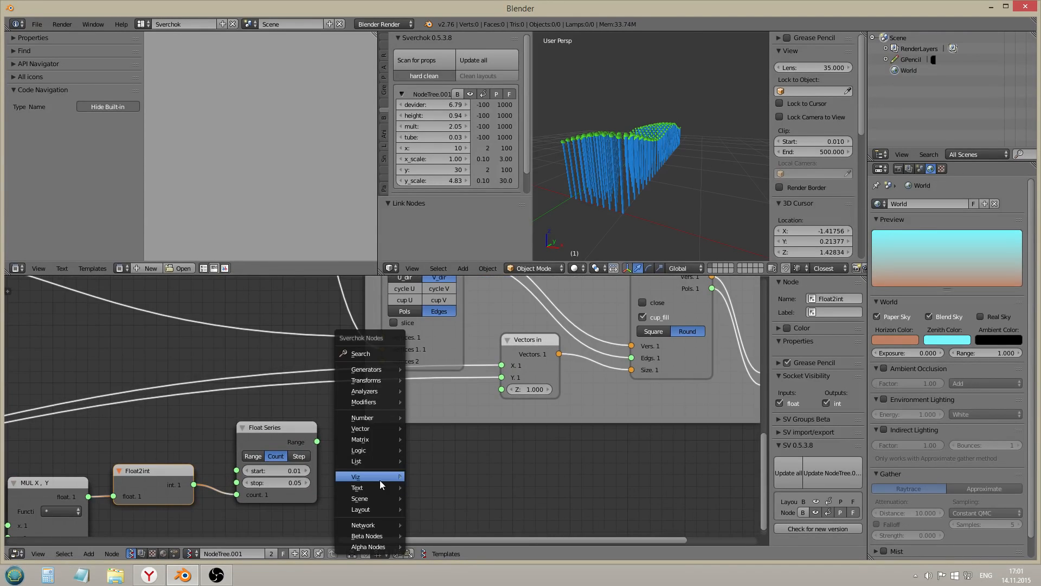
mouse_move(380, 487)
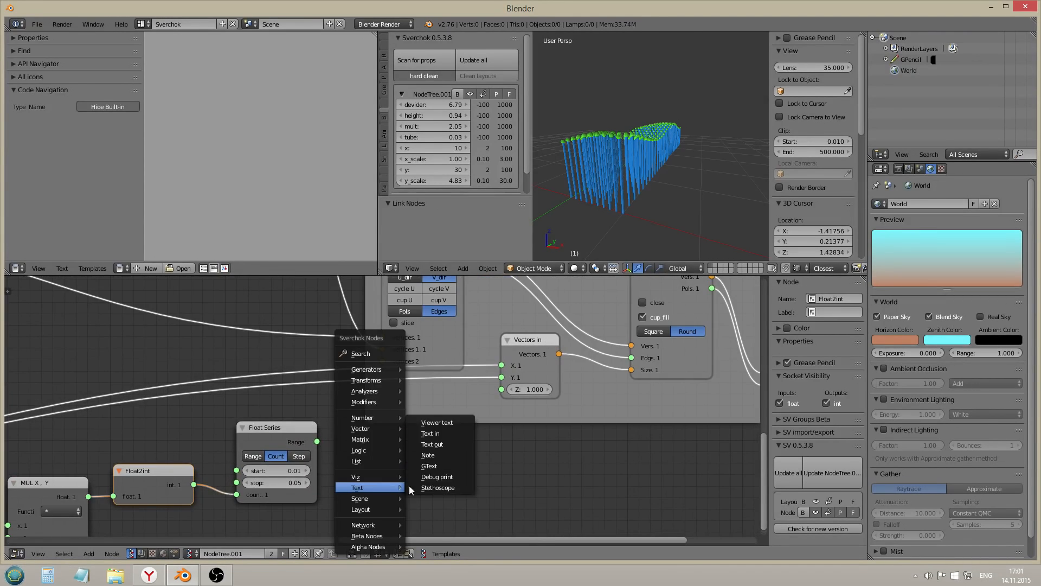
left_click(432, 422)
left_click(470, 441)
middle_click_drag(311, 451, 313, 414)
left_click_drag(318, 403, 471, 487)
left_click_drag(501, 443, 502, 444)
left_click(502, 443)
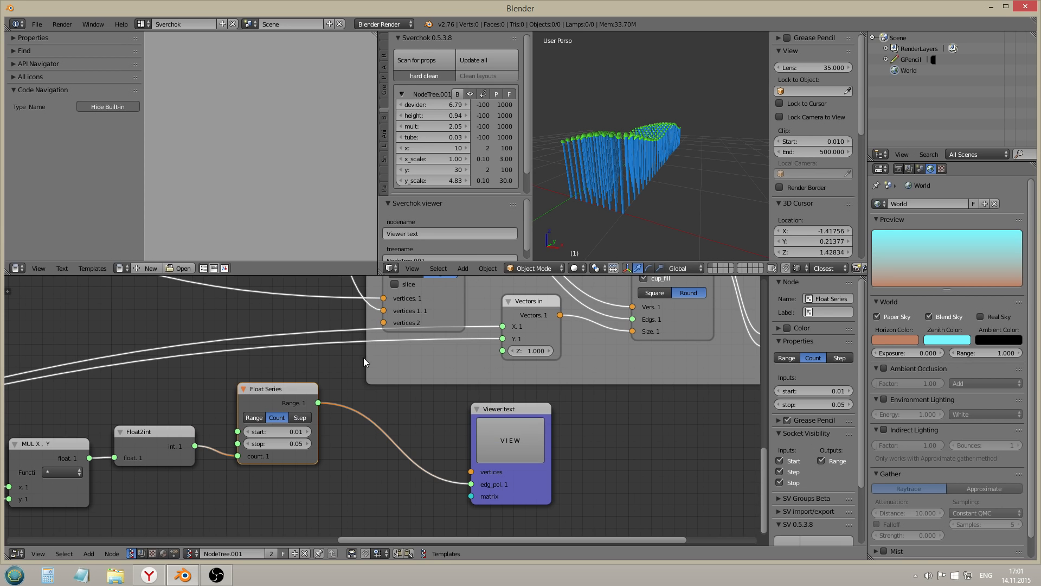
Open the Sverchok_viewer text and examine the generated float series values from the beginning of the list
left_click(125, 269)
scroll(223, 174, "up", 10)
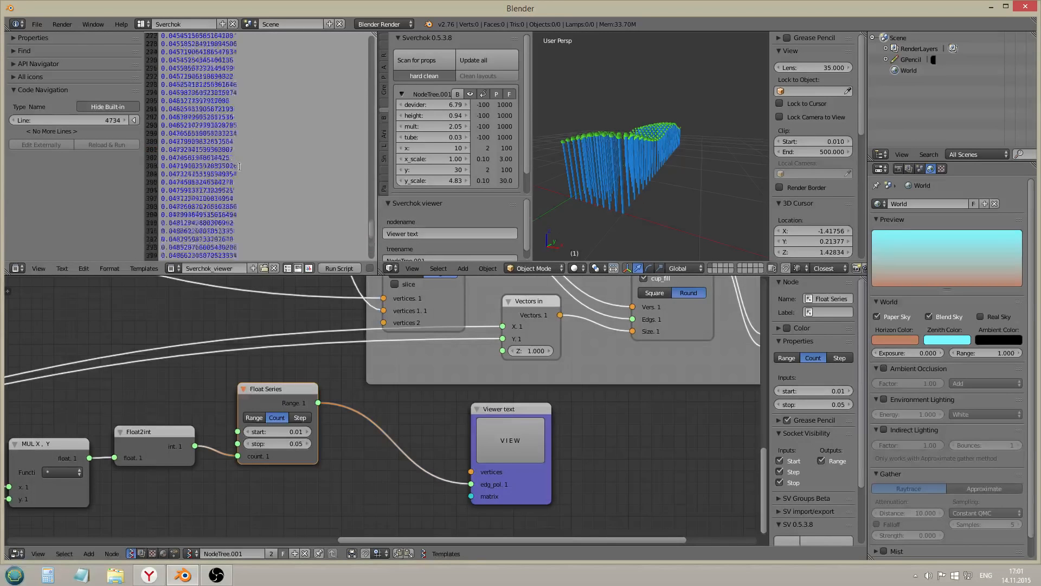
left_click_drag(372, 228, 378, 46)
left_click_drag(161, 84, 234, 174)
scroll(234, 174, "down", 2)
scroll(302, 374, "down", 2)
scroll(308, 405, "down", 2)
Connect the UV Connect data output to the Viewer text edg_pol input, refresh the text output, and check the edge count
left_click_drag(373, 480, 437, 457)
scroll(403, 408, "down", 1)
scroll(403, 409, "up", 4)
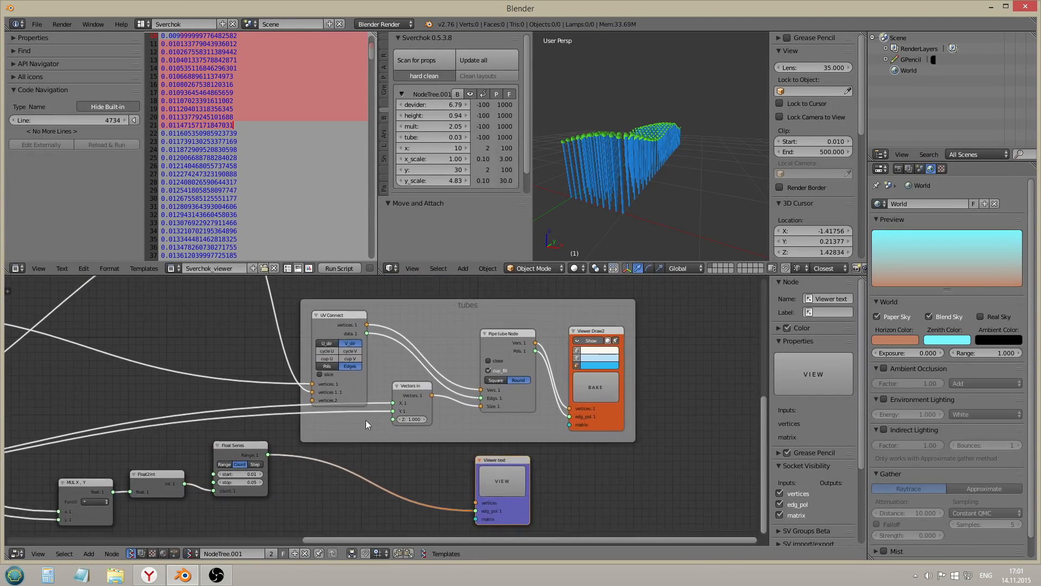
middle_click_drag(365, 420, 364, 394)
left_click_drag(364, 308, 508, 461)
left_click(507, 461)
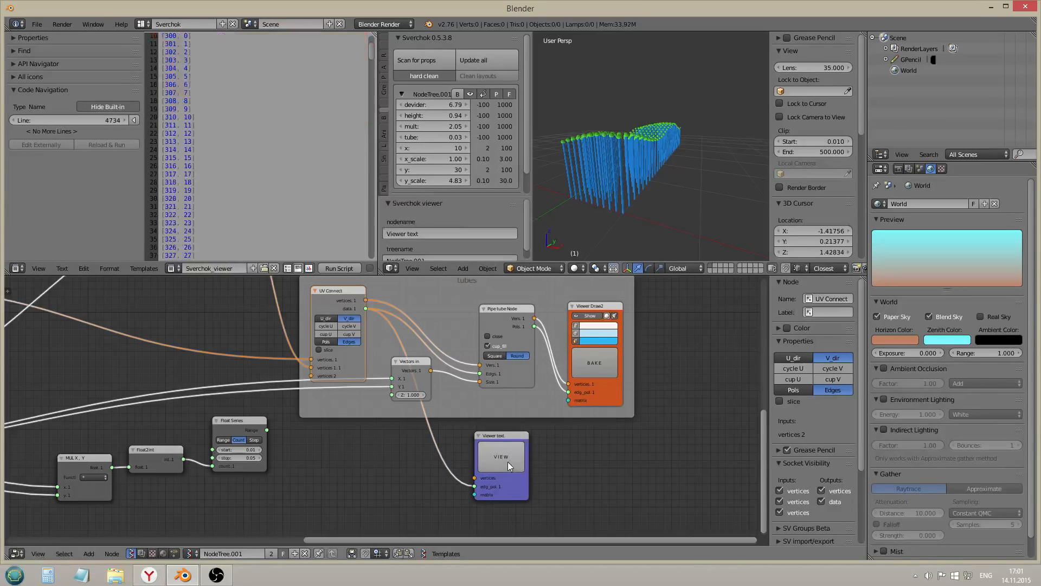
left_click(216, 102)
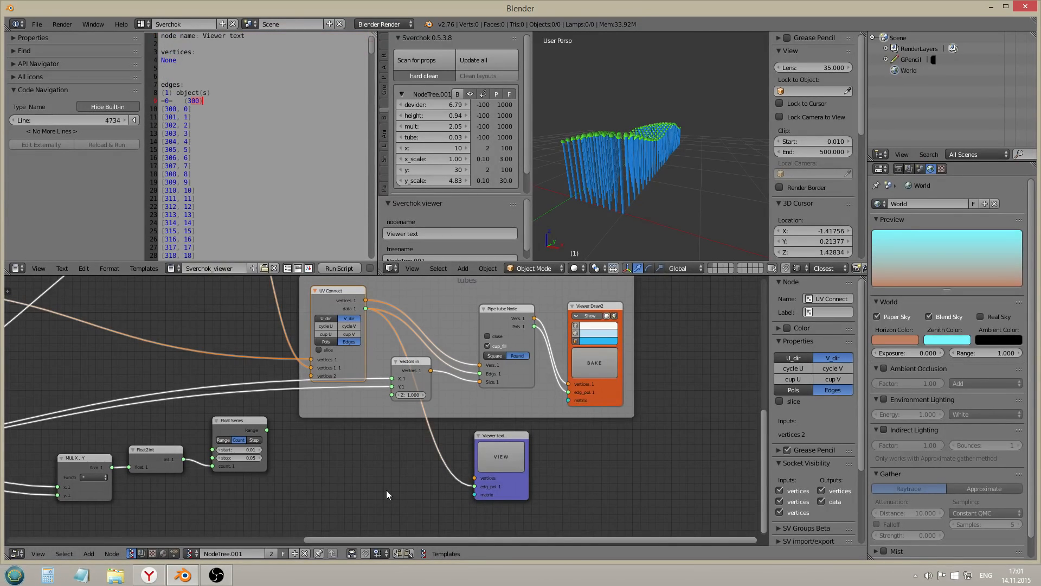
Connect the Float Series Range output to the X and Y inputs of Vectors in and inspect the pipes up close
middle_click_drag(386, 489, 366, 510)
left_click_drag(247, 449, 372, 407)
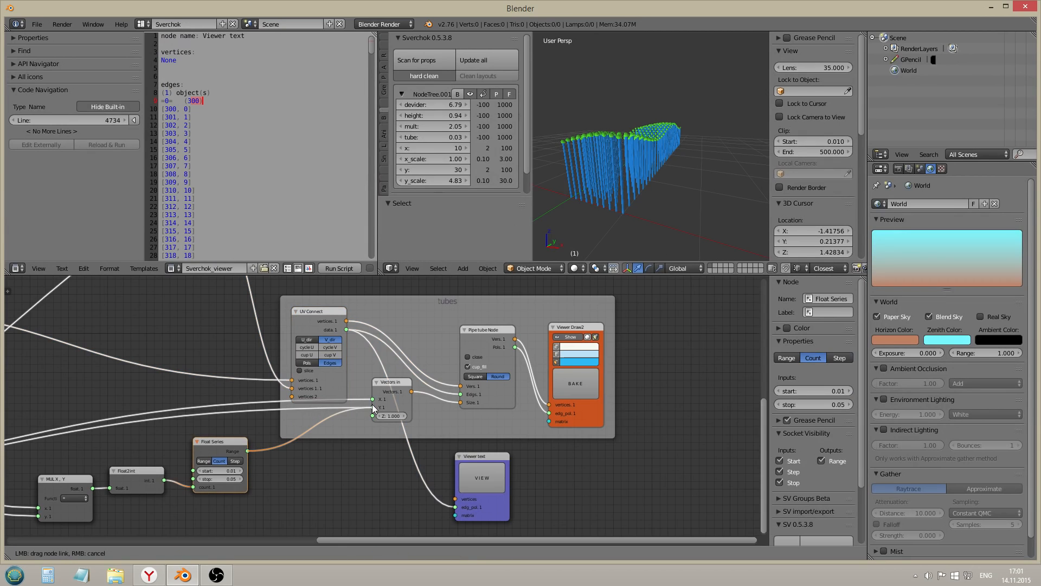
middle_click_drag(636, 199, 617, 174)
scroll(617, 175, "up", 3)
scroll(728, 154, "down", 3)
middle_click_drag(728, 153, 660, 146)
left_click_drag(247, 451, 372, 399)
mouse_move(630, 158)
middle_mouse_down()
mouse_move(718, 150)
mouse_move(609, 171)
mouse_move(656, 160)
mouse_move(760, 183)
mouse_move(637, 141)
mouse_move(618, 157)
mouse_move(633, 135)
mouse_move(605, 155)
mouse_move(630, 151)
middle_mouse_up()
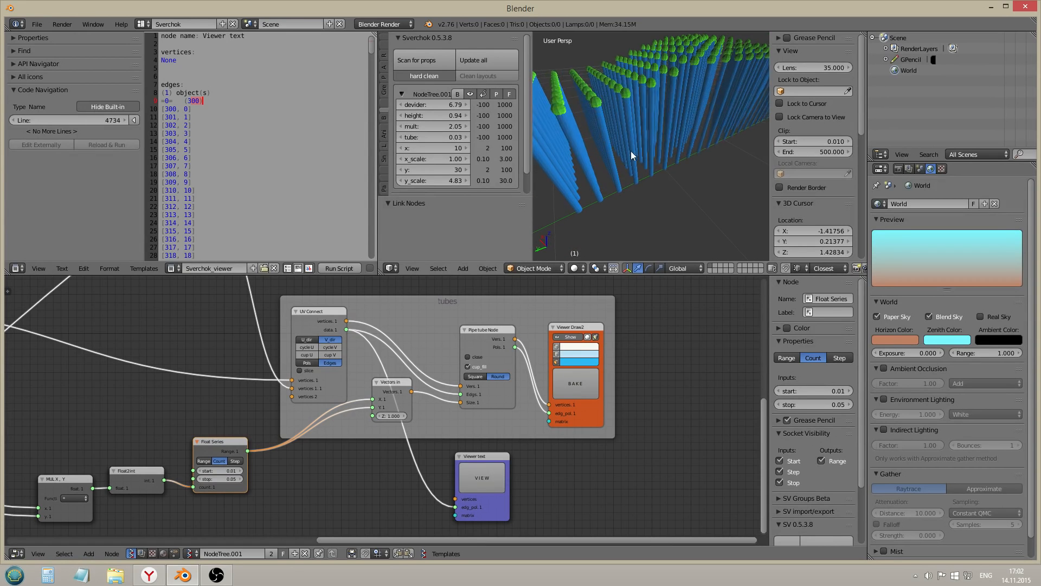
Set the Float Series stop to 0.15 and inspect the varying pipe thickness along the model
scroll(217, 488, "up", 3)
left_click(234, 480)
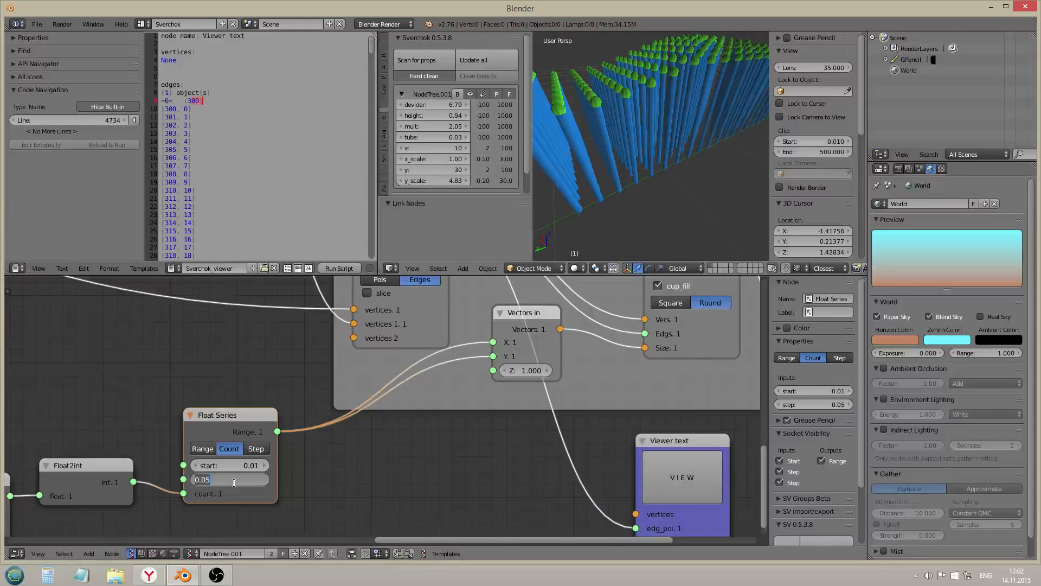
type(".1")
key("Return")
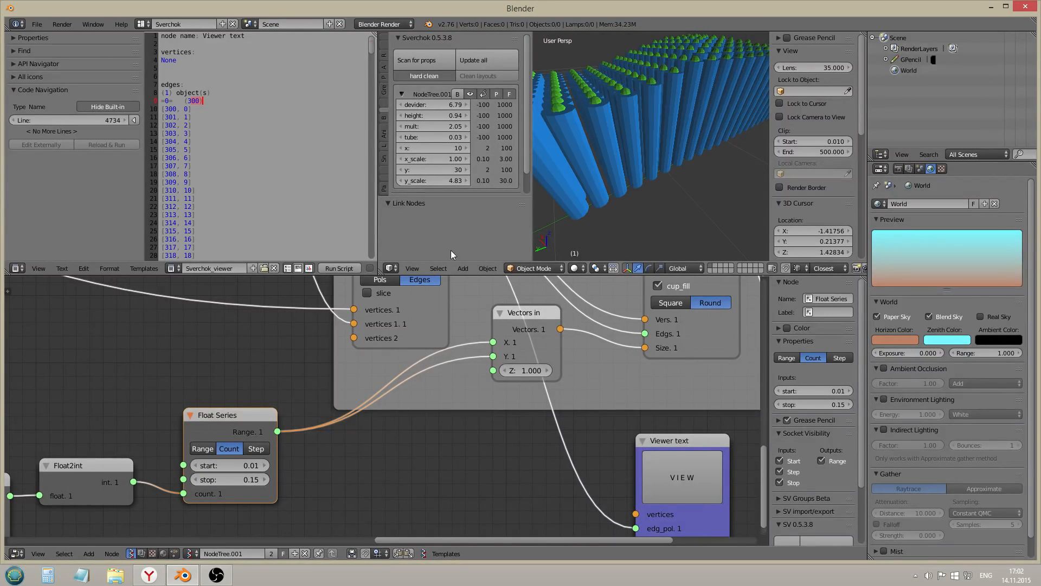
middle_click_drag(669, 210, 465, 290)
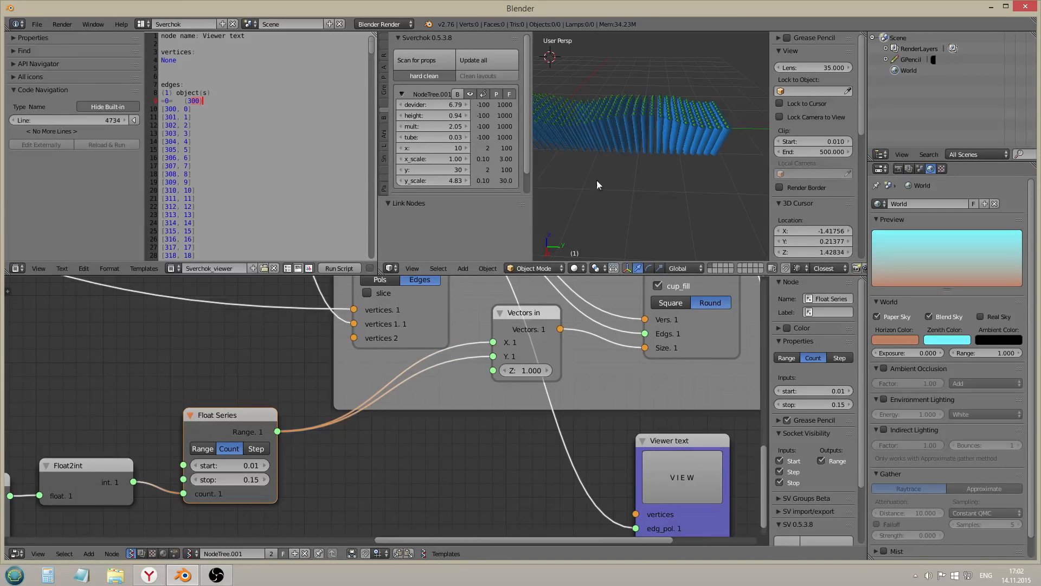
Delete the multiply Math, Float2int and Float Series nodes that feed the pipe thickness
middle_click_drag(655, 171, 694, 164)
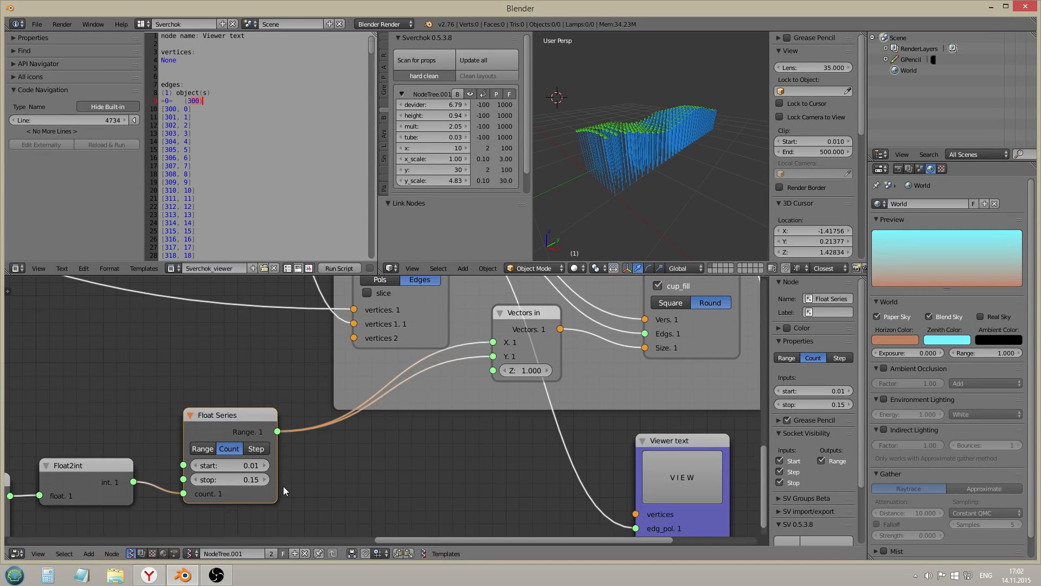
scroll(283, 486, "down", 4)
left_click(151, 480)
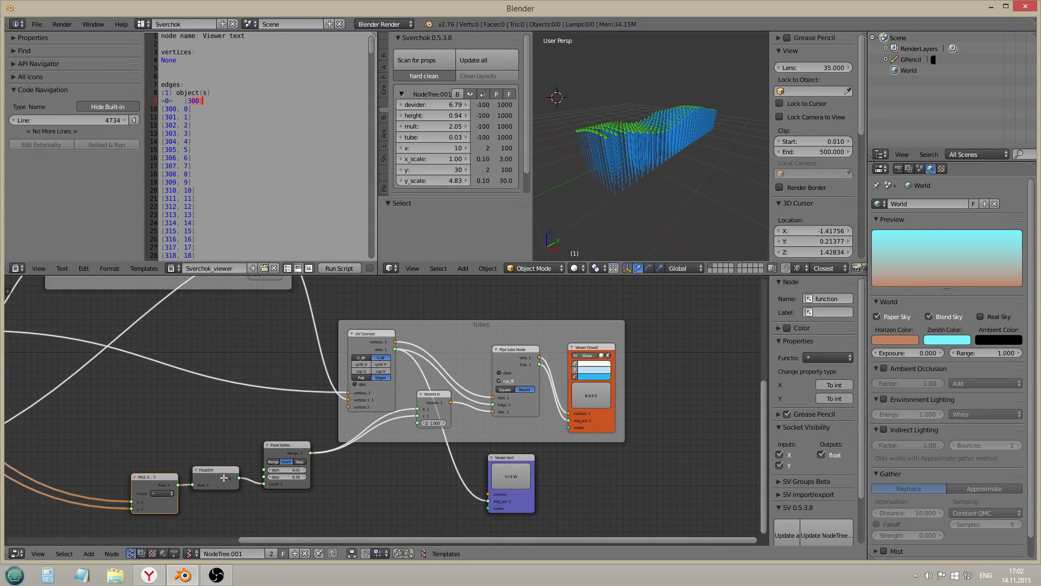
left_click(214, 480)
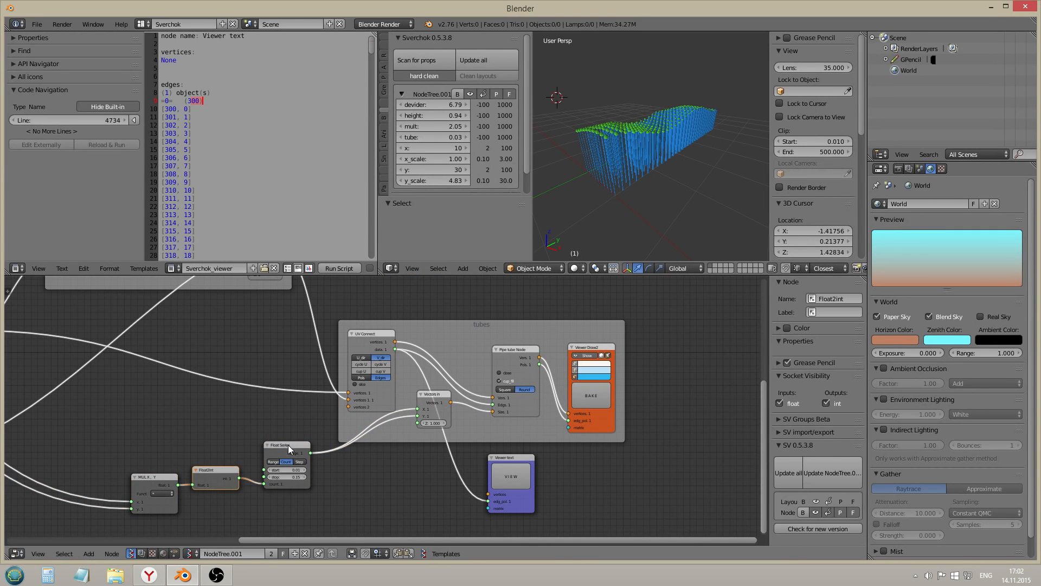
left_click(288, 444)
left_click(199, 480)
left_click(168, 482)
right_click(277, 513)
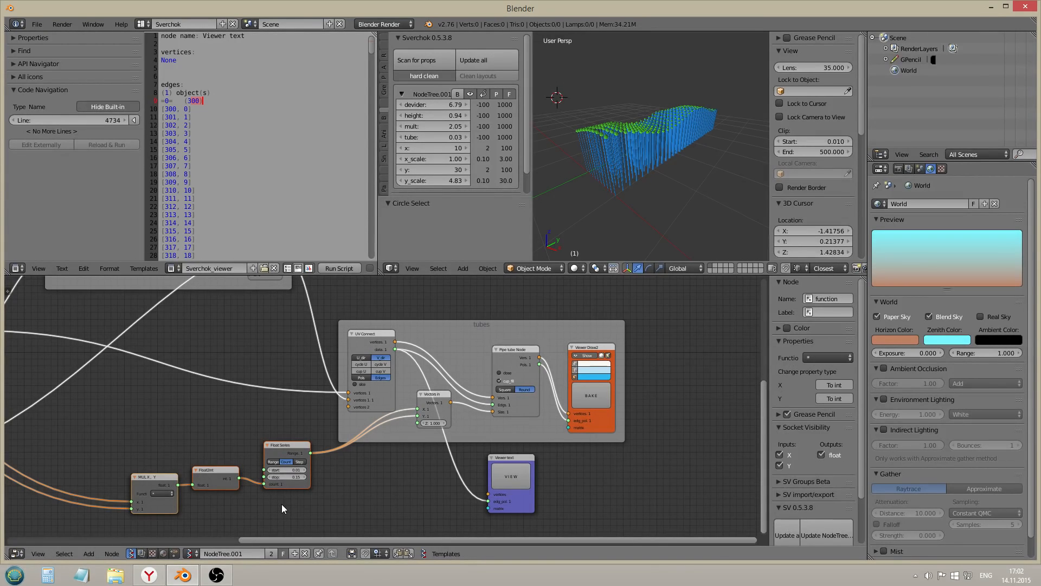
key("x")
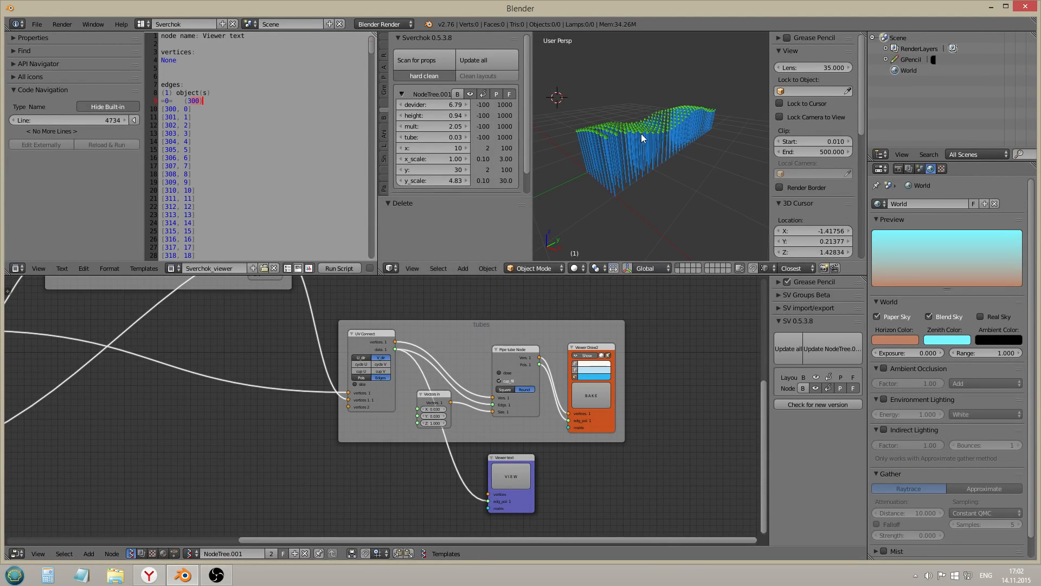
Add a Plain Axes empty to the scene and move it in among the pipes near the middle of the model
key("shift+a")
mouse_move(638, 136)
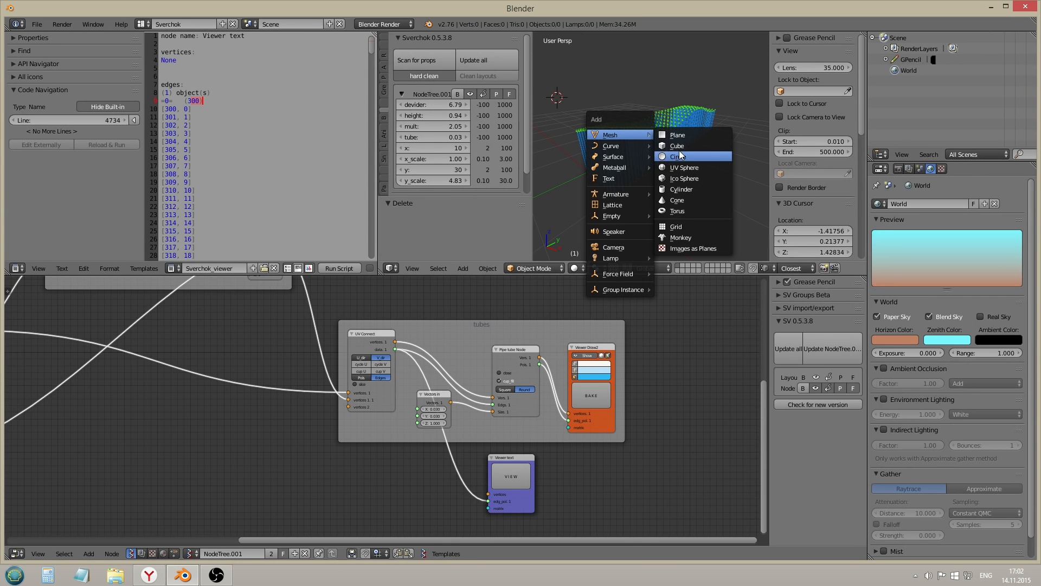
mouse_move(618, 150)
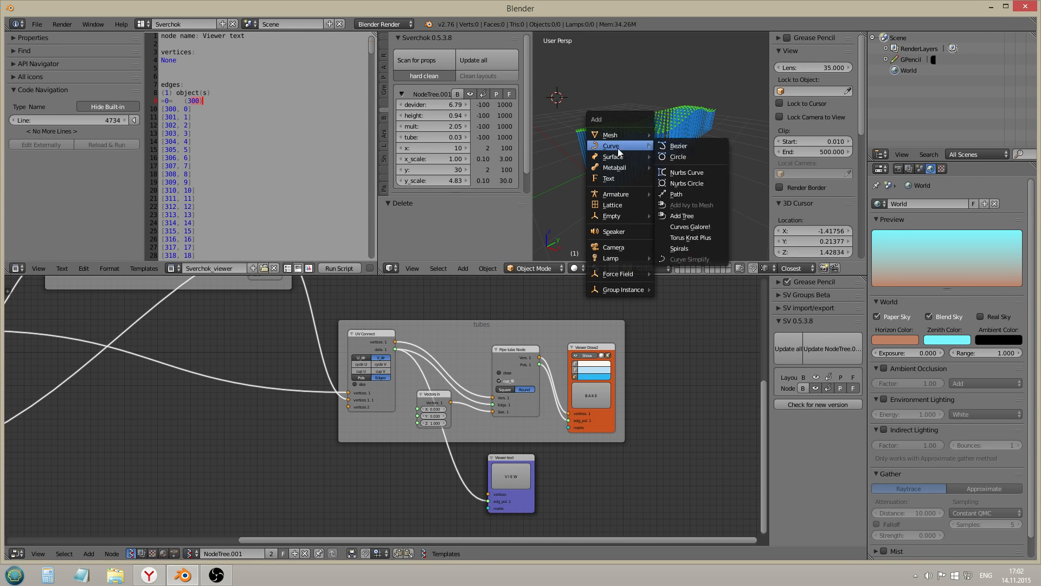
mouse_move(626, 215)
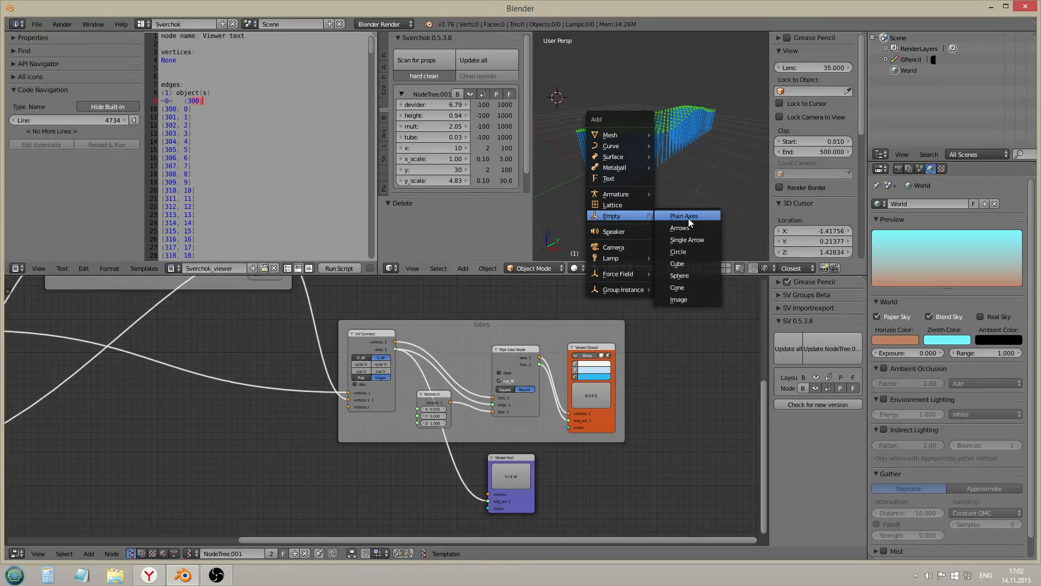
left_click(684, 216)
key("g")
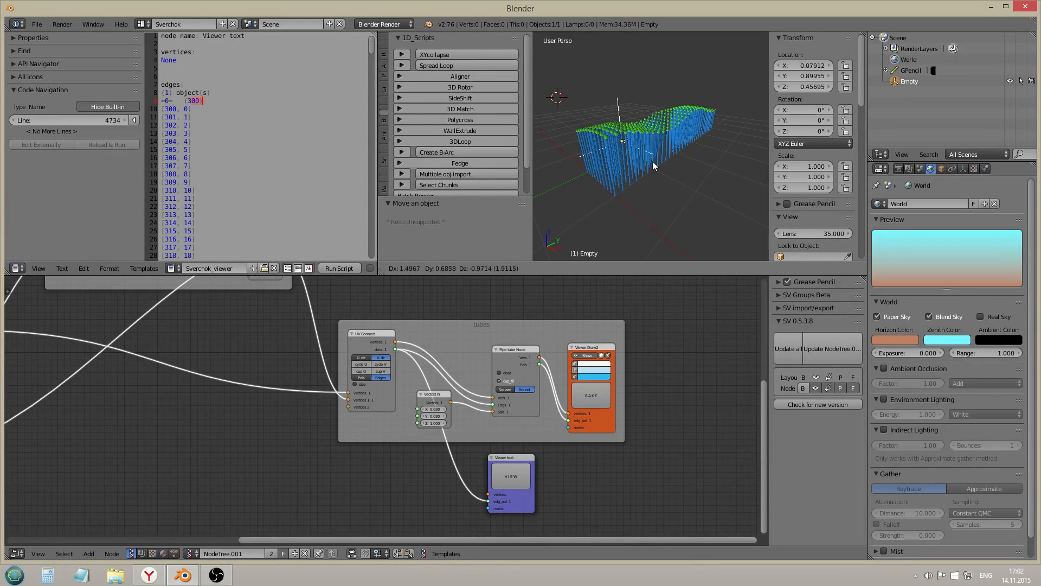
left_click(687, 176)
Add an Objects in node, get the selected empty into it, and place it below the Plane node's links
key("shift+a")
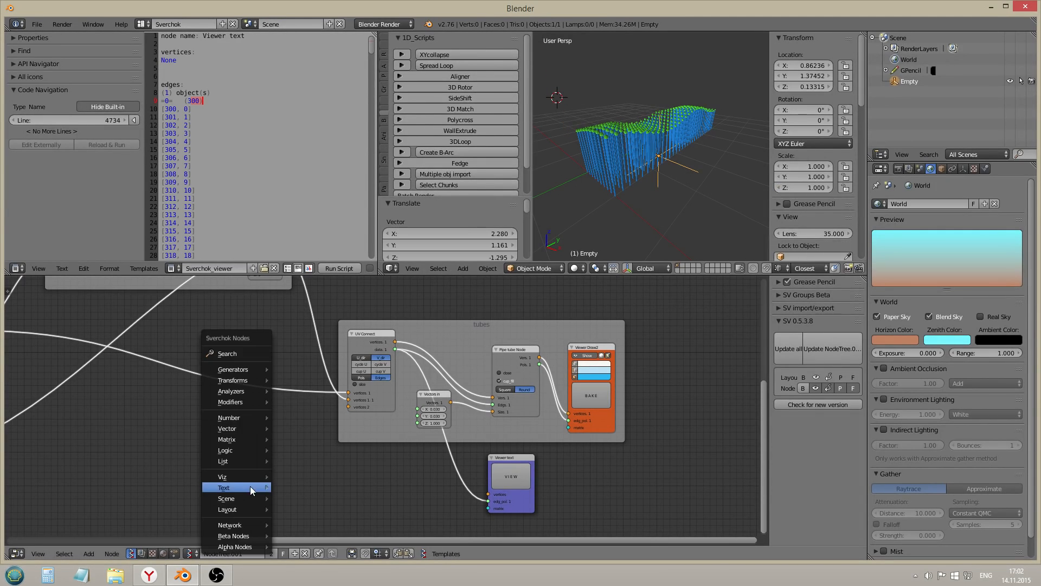
mouse_move(249, 498)
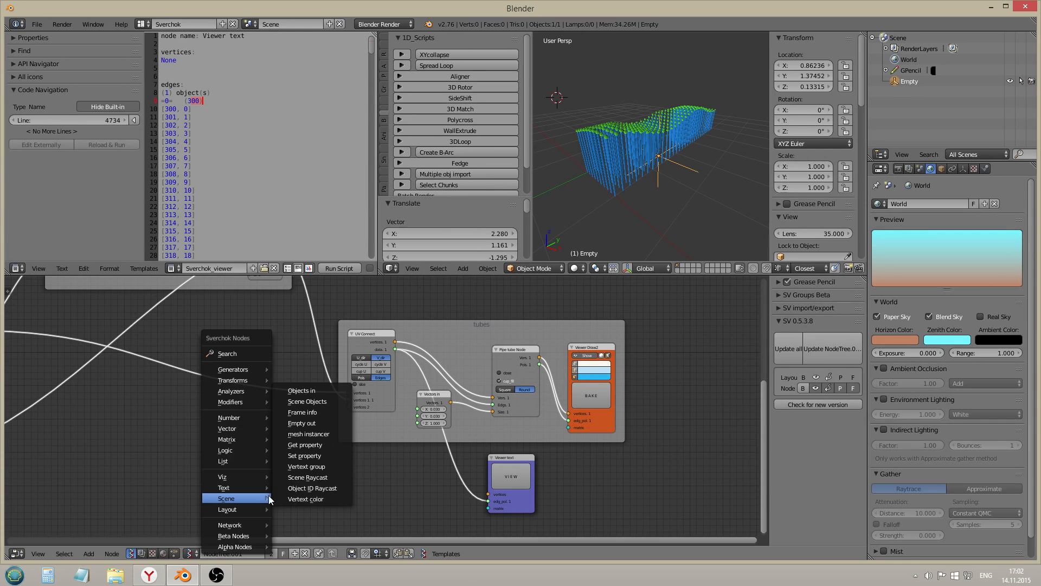
left_click(301, 391)
left_click(151, 437)
left_click(171, 489)
left_click_drag(185, 453, 135, 447)
Add a Distance analyzer node and connect the Objects in matrixes output to its matrix1 input
key("shift+a")
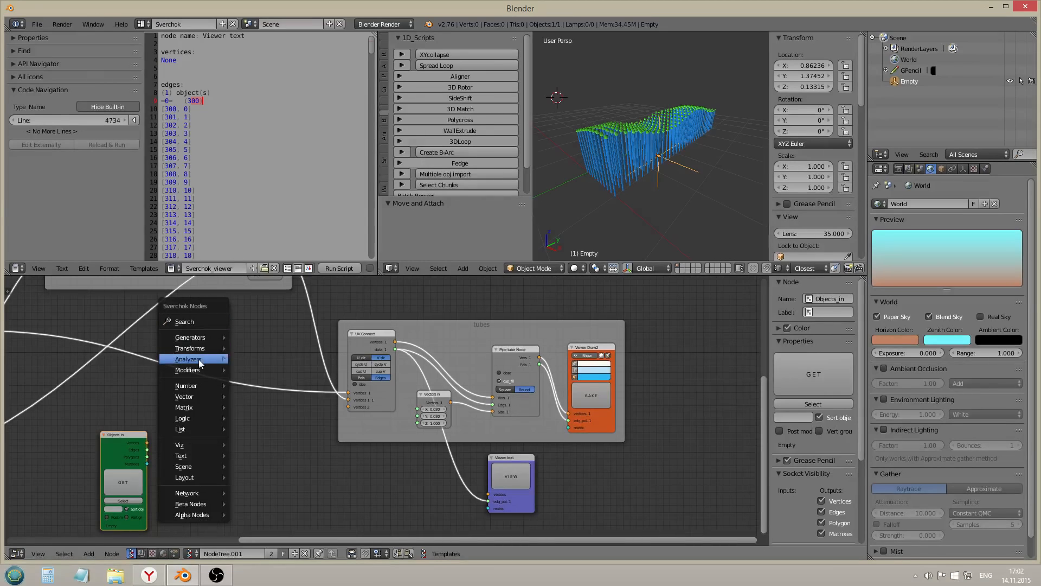
mouse_move(200, 362)
left_click(257, 392)
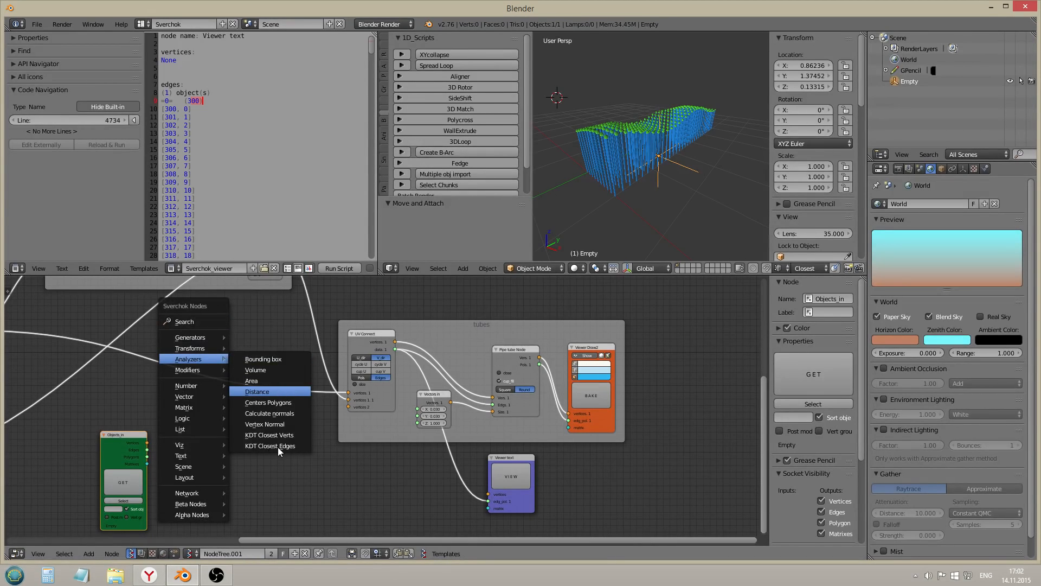
left_click(282, 445)
left_click_drag(148, 463, 282, 481)
scroll(295, 480, "down", 1)
middle_click_drag(295, 479, 394, 491)
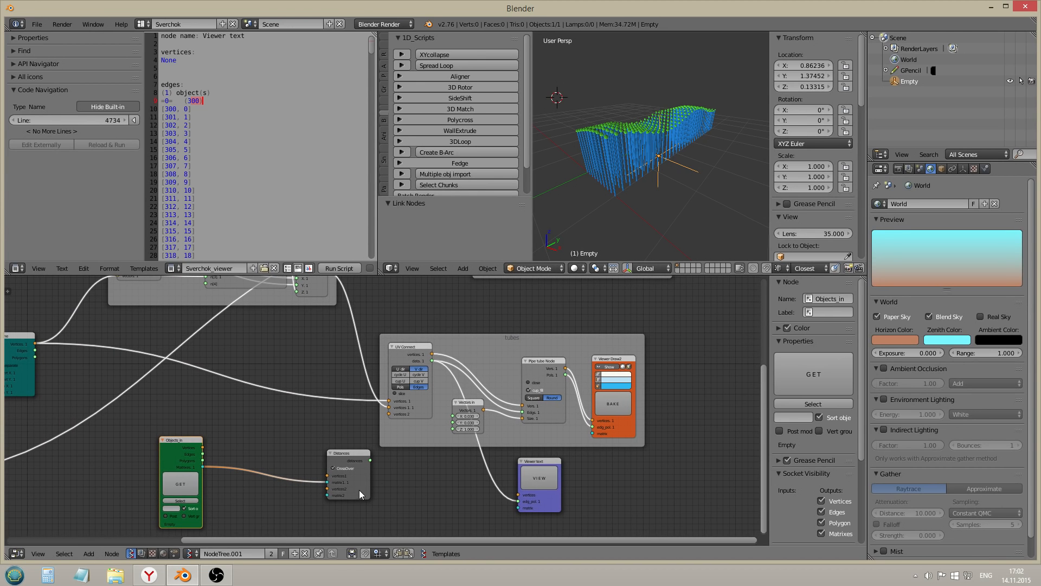
Insert a Matrix out node after Objects in and connect its Location output to the Distances vertices1 input
key("shift+a")
mouse_move(250, 441)
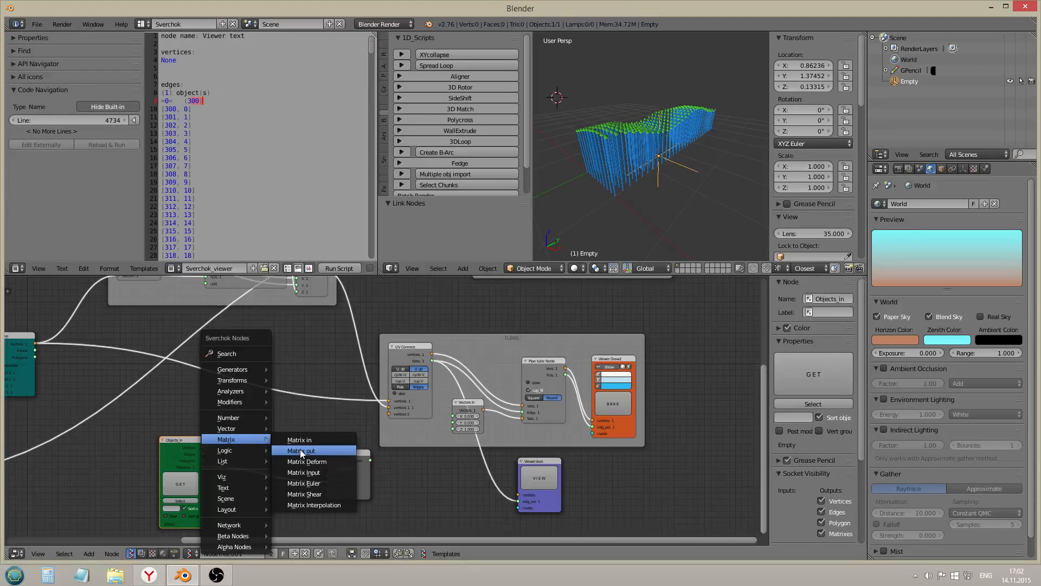
left_click(229, 446)
scroll(298, 481, "up", 2)
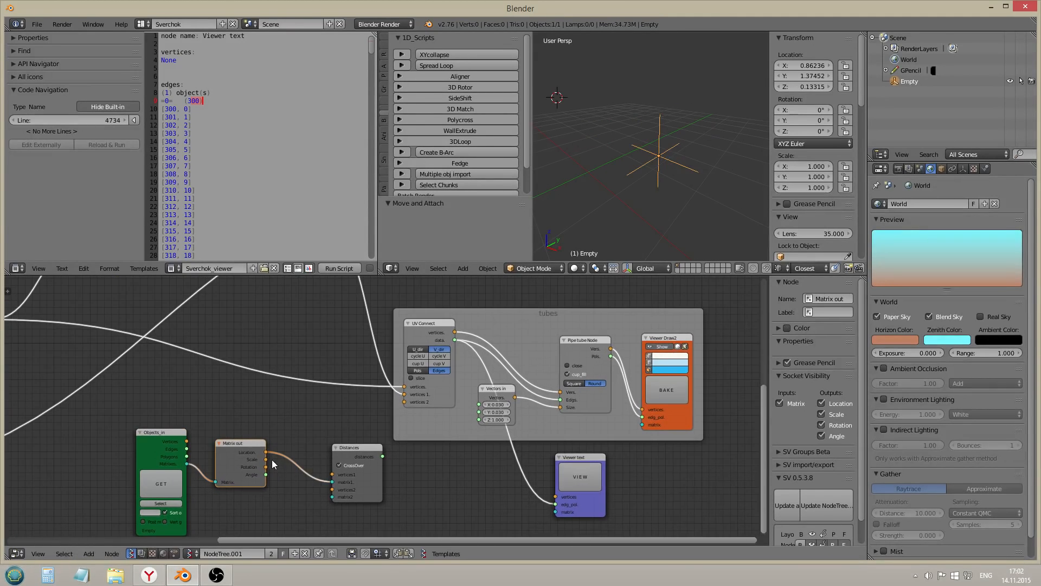
left_click_drag(332, 483, 486, 473)
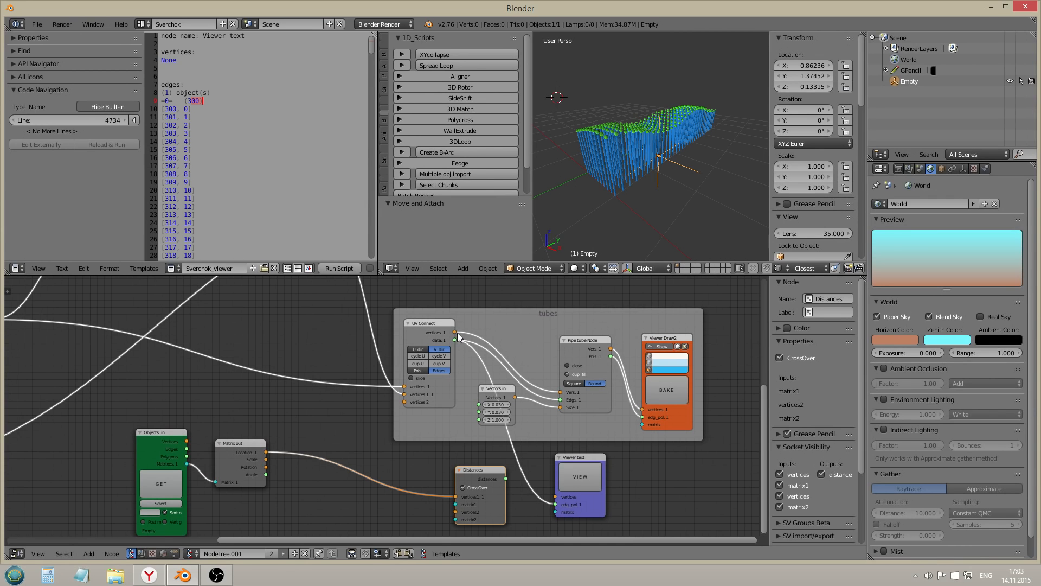
Connect the Plane node's vertices output to the vertices2 input of Distances
left_click_drag(454, 331, 456, 512)
scroll(520, 454, "down", 3)
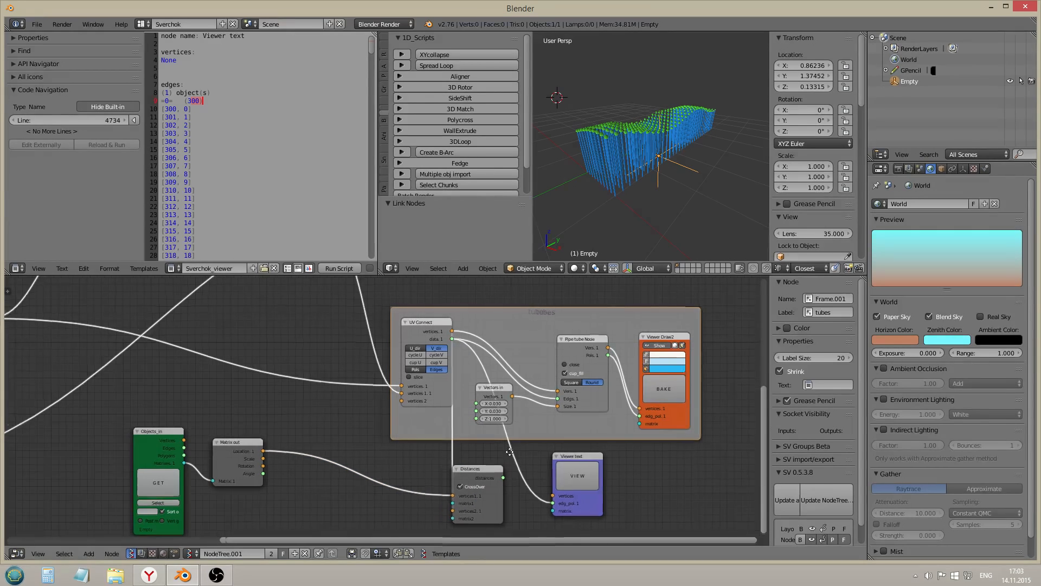
middle_click_drag(389, 438, 420, 452)
scroll(357, 438, "down", 1)
left_click_drag(134, 368, 484, 512)
scroll(488, 499, "up", 1)
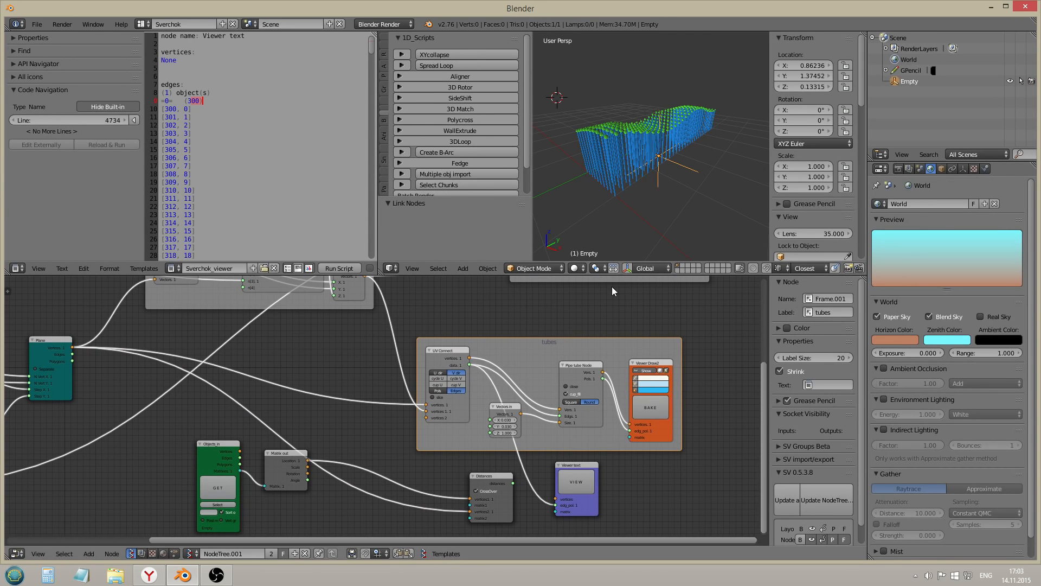
Connect the Distances output to the Viewer text edg_pol input and move the Distances node away from the viewer
middle_click_drag(537, 488, 441, 459)
scroll(437, 463, "up", 1)
left_click_drag(417, 453, 463, 475)
left_click_drag(161, 92, 231, 187)
left_click(230, 198)
left_click_drag(392, 444, 313, 441)
Examine the computed distance values throughout the Sverchok_viewer text
left_click(222, 109)
left_click_drag(373, 44, 369, 240)
left_click_drag(239, 182, 211, 109)
left_click_drag(369, 245, 382, 92)
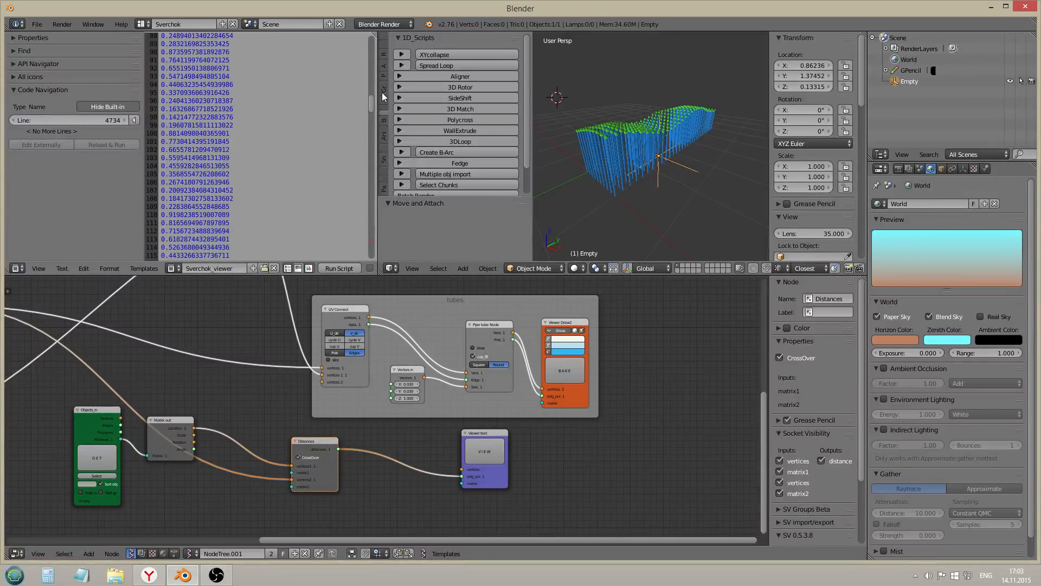
Add a Formula node on the link between Distances and Viewer text
scroll(354, 496, "up", 3)
key("shift+a")
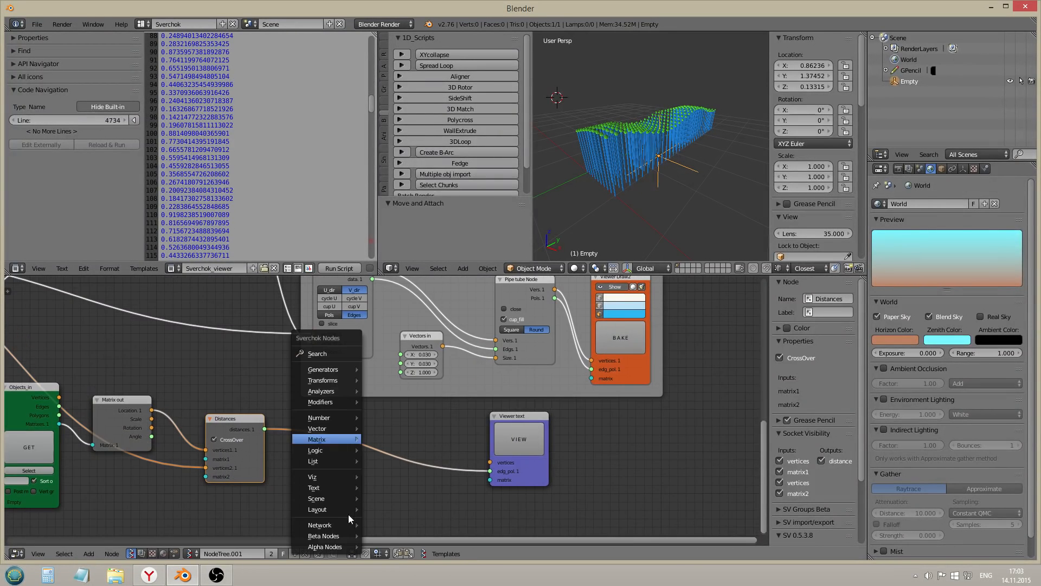
mouse_move(337, 415)
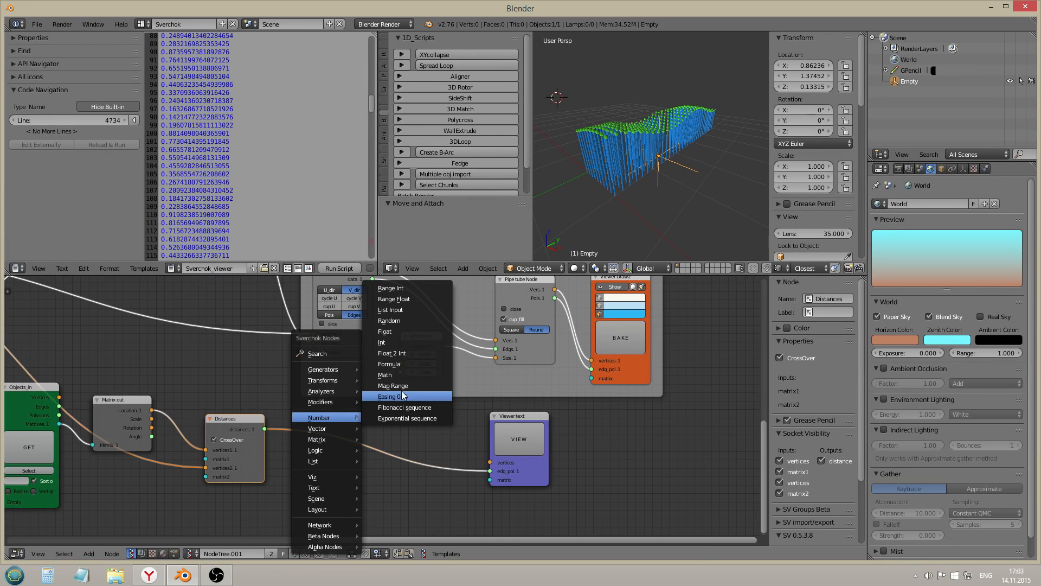
left_click(399, 363)
left_click(341, 432)
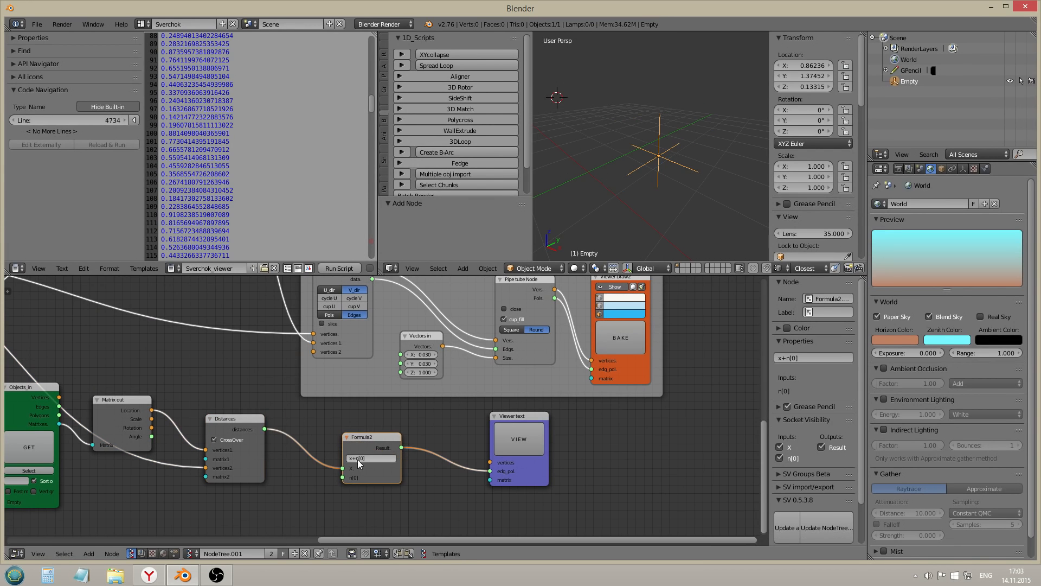
Set the Formula2 expression to x/40
left_click_drag(356, 459, 379, 465)
key("shift+End")
key("Delete")
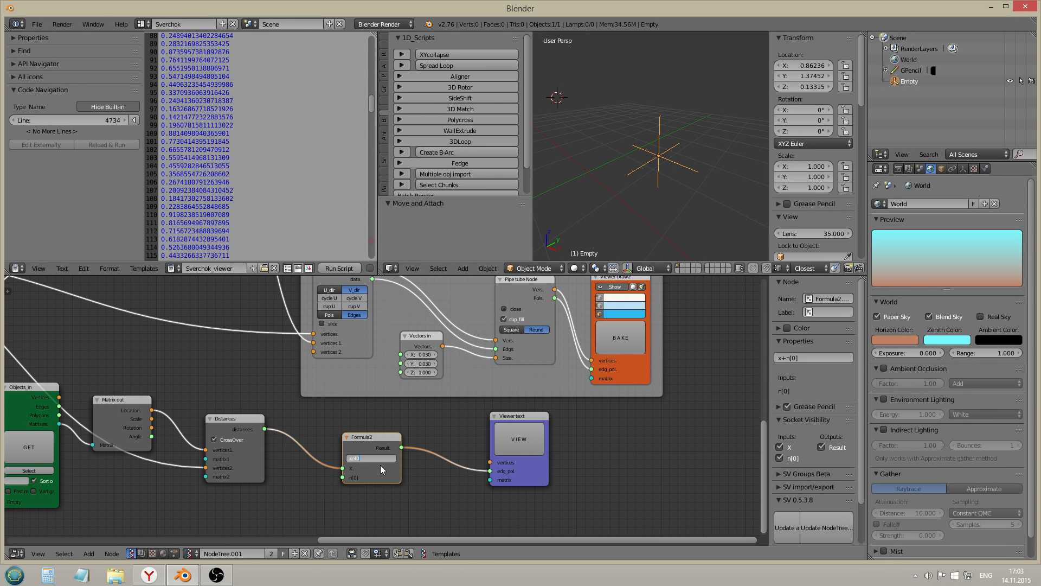
key("Return")
Move the Formula2 node closer to Distances and wrap its x/40 expression in a max() function
left_click_drag(387, 434, 359, 424)
scroll(381, 437, "up", 3)
middle_click_drag(382, 438, 354, 439)
left_click_drag(324, 433, 293, 431)
left_click(270, 448)
type("max(")
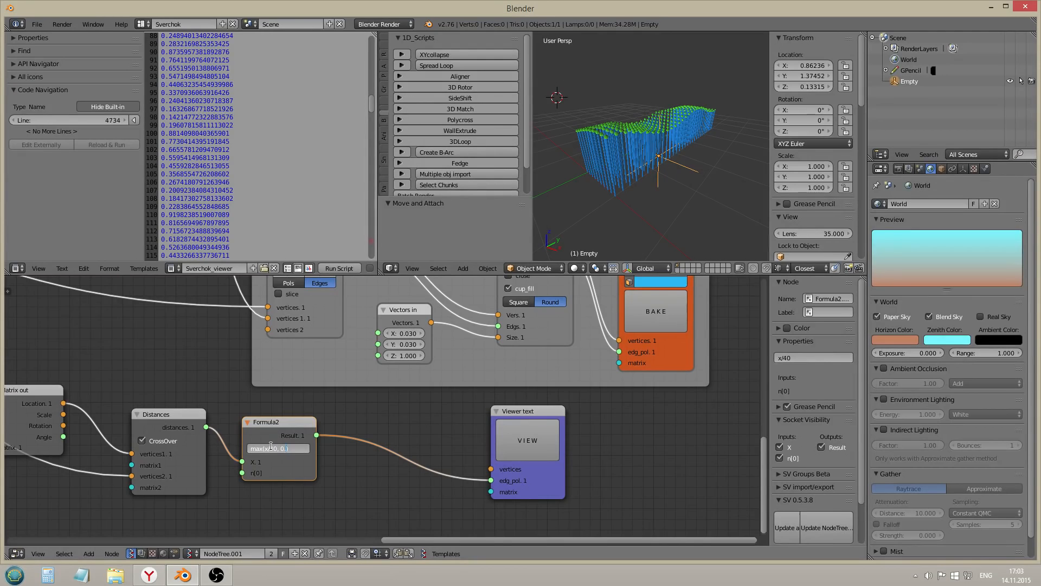
Finish the Formula2 expression as max(x/40, 0.02) and refresh the linked text viewer to review the values
type("2")
key("Return")
scroll(301, 465, "up", 2)
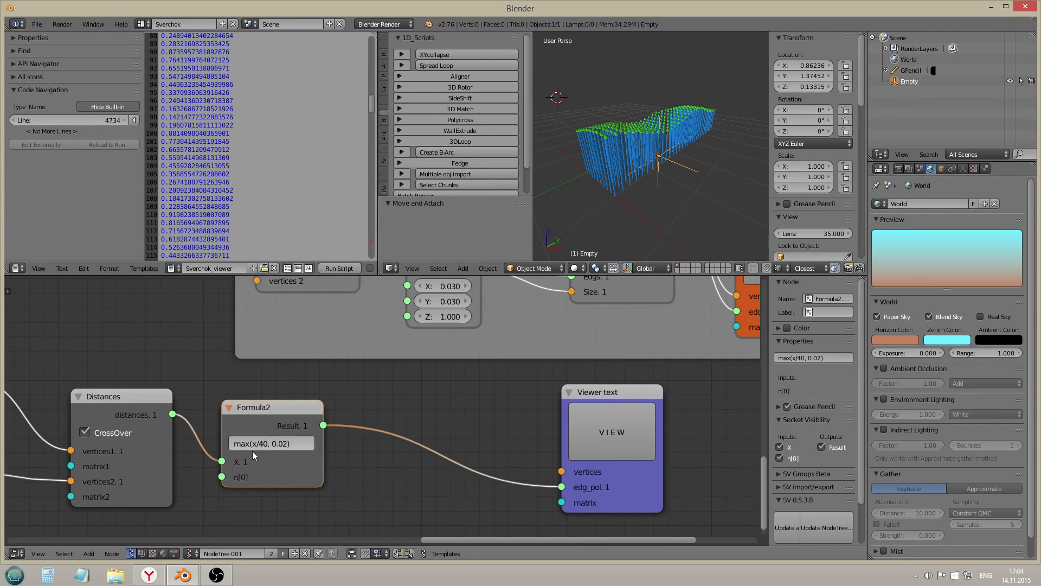
left_click_drag(324, 426, 562, 486)
left_click(601, 439)
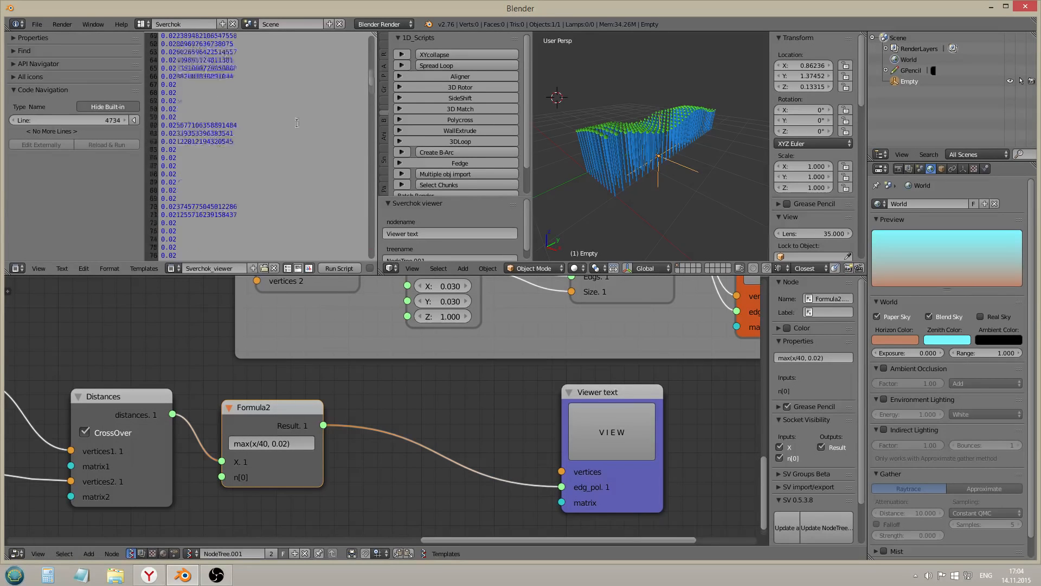
scroll(296, 123, "up", 10)
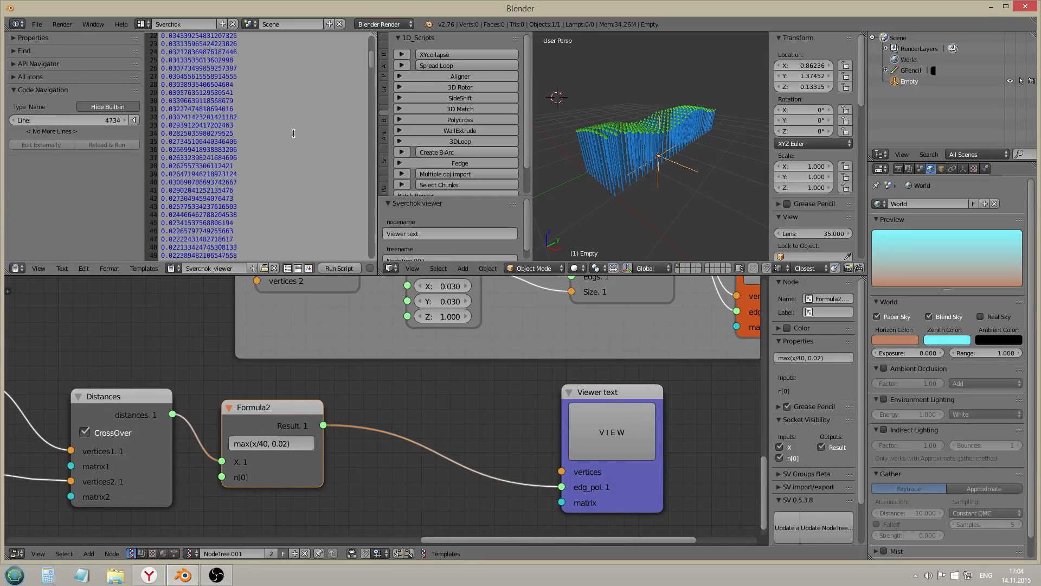
scroll(294, 134, "down", 4)
Try floor division by changing the Formula2 expression to max(x//40, 0.02), and review the refreshed text viewer output
left_click(259, 443)
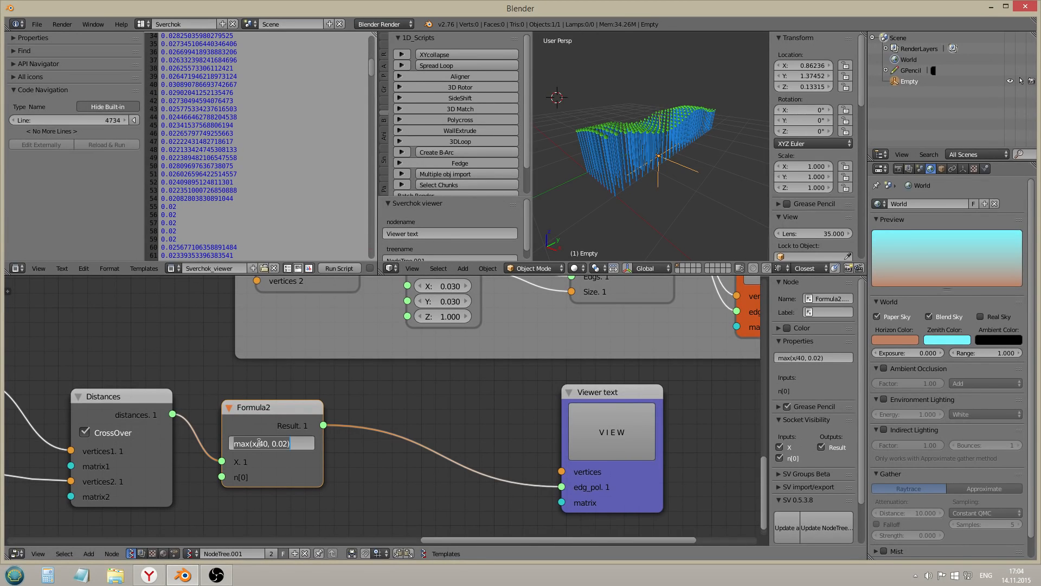
left_click(259, 443)
type("/")
key("Return")
left_click(635, 434)
scroll(339, 95, "down", 3)
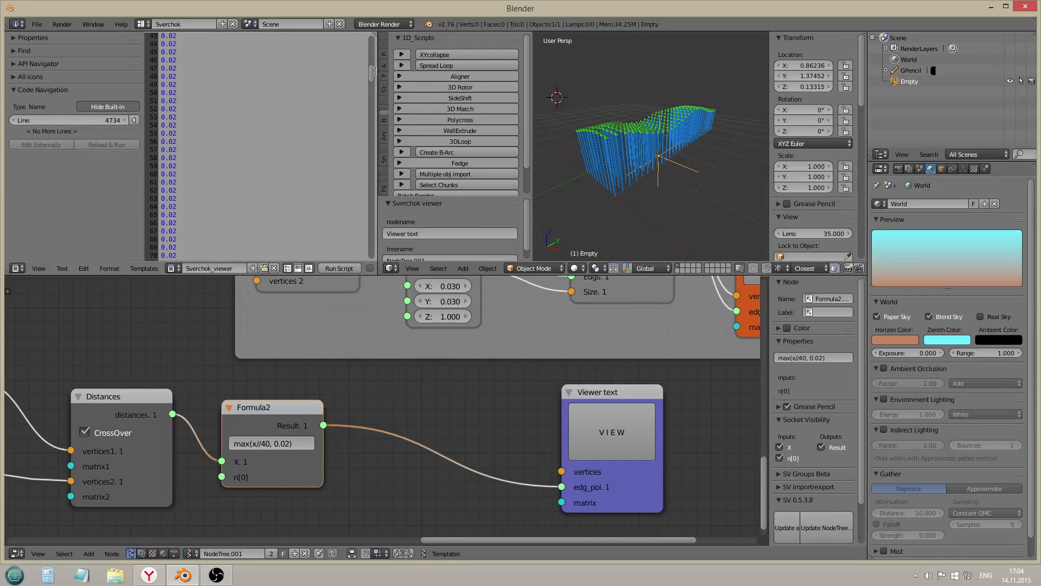
left_click_drag(378, 216, 382, 233)
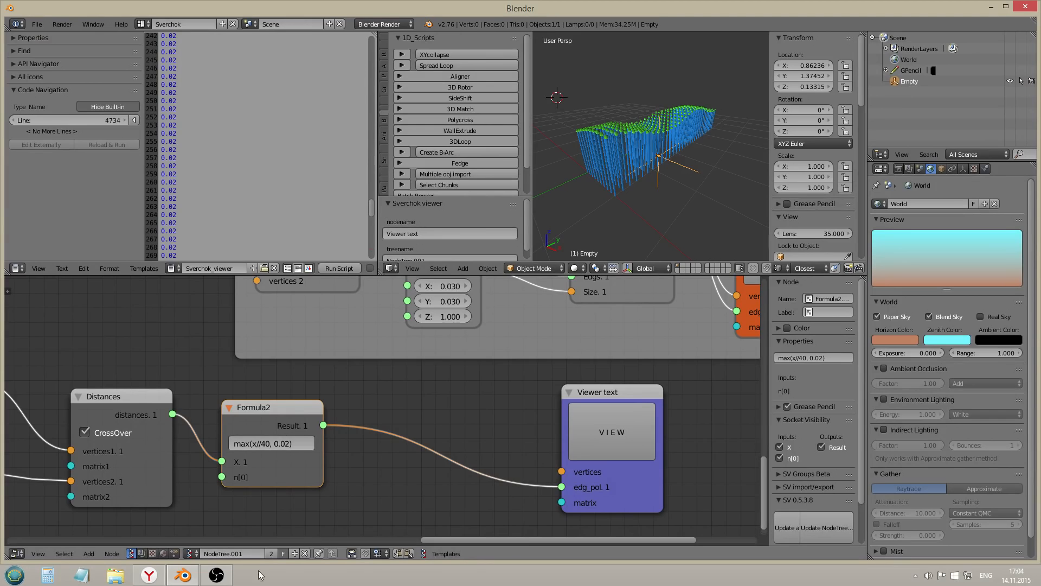
Restore the Formula2 expression to max(x/40, 0.02) and review the refreshed text viewer output
double_click(259, 443)
key("Delete")
key("Return")
left_click(607, 454)
left_click(263, 444)
type("0")
key("BackSpace")
key("Return")
left_click(626, 440)
scroll(265, 161, "up", 17)
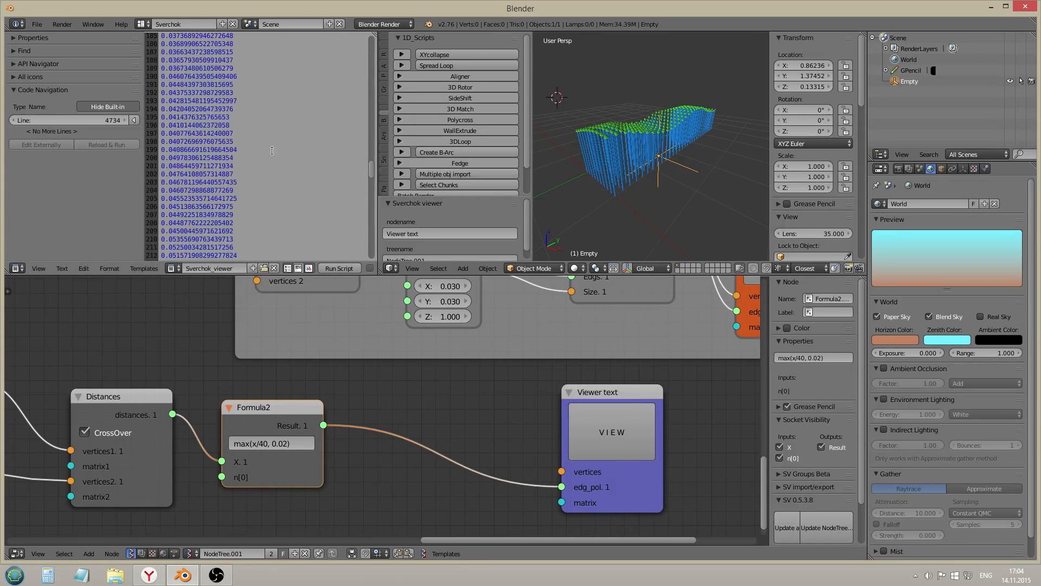
scroll(373, 77, "up", 10)
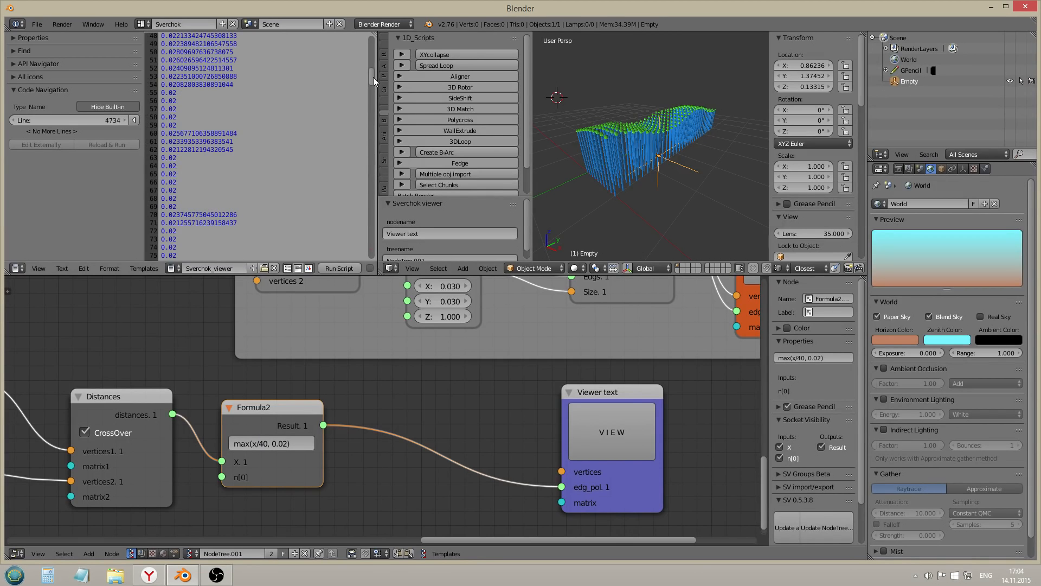
Add a Math node between Formula2 and the text viewer with its function set to Round N
key("shift+a")
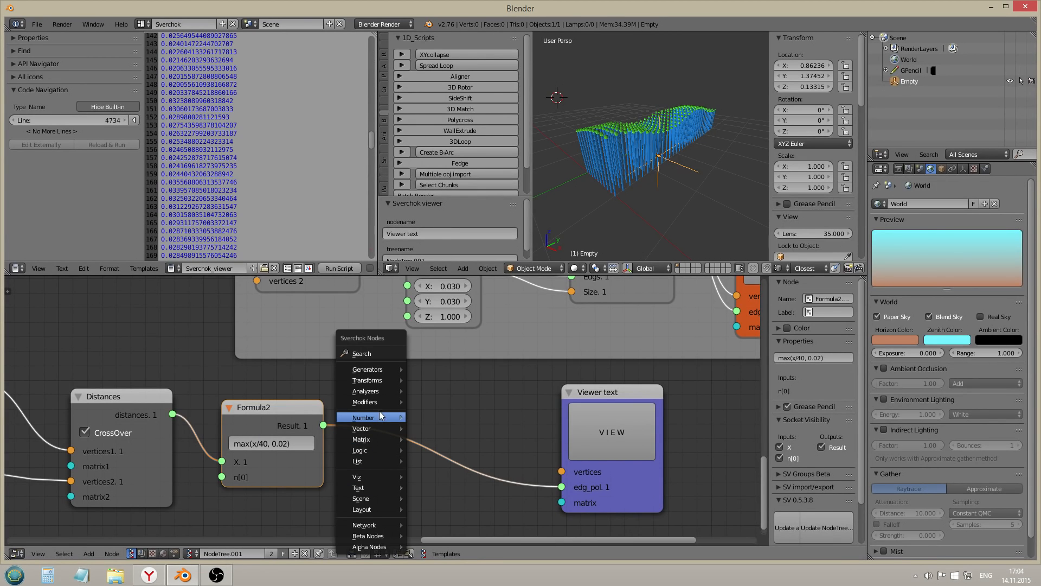
mouse_move(401, 420)
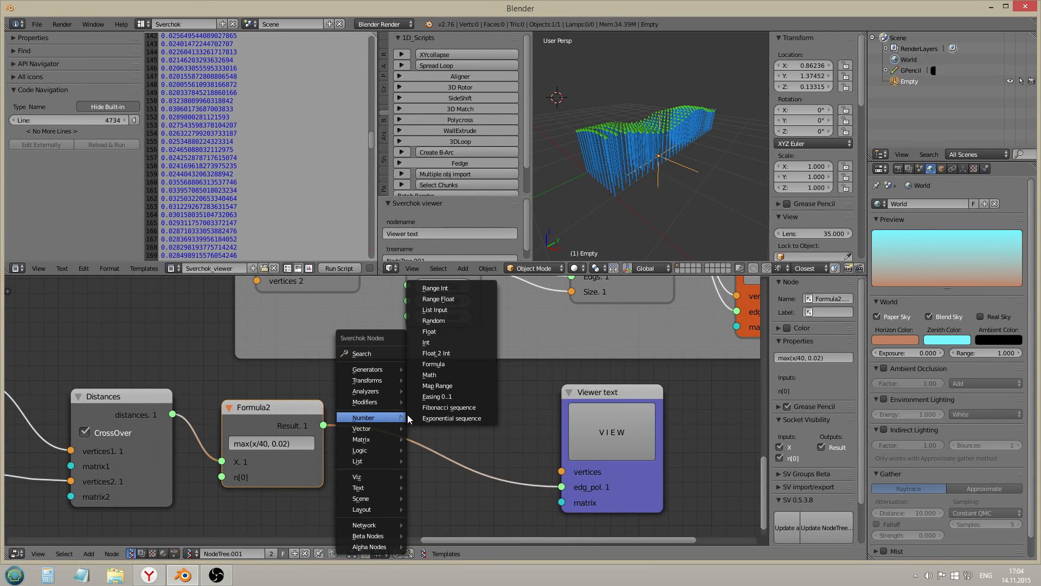
left_click(443, 374)
left_click(442, 363)
left_click(502, 405)
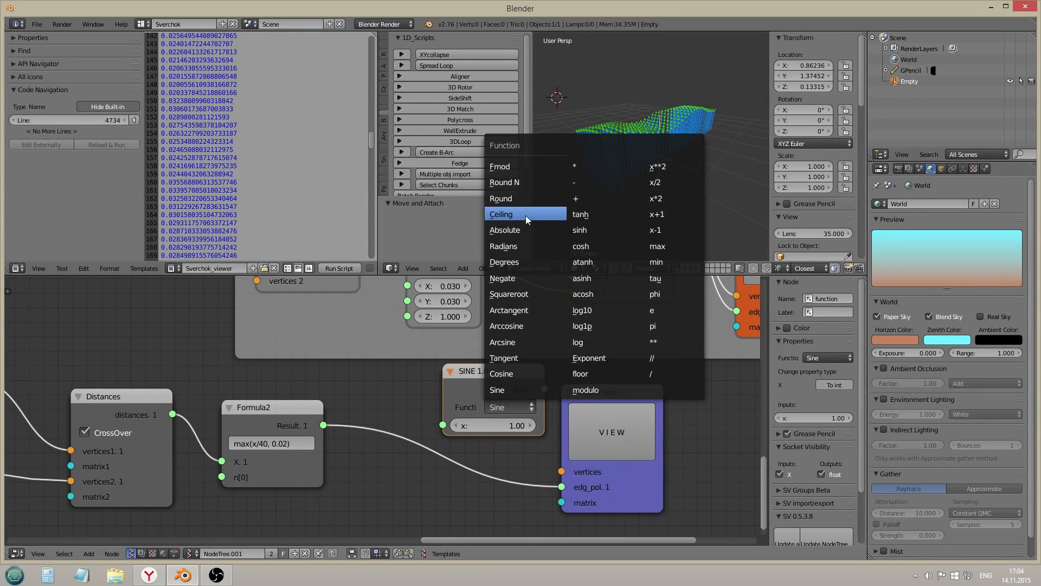
key("Return")
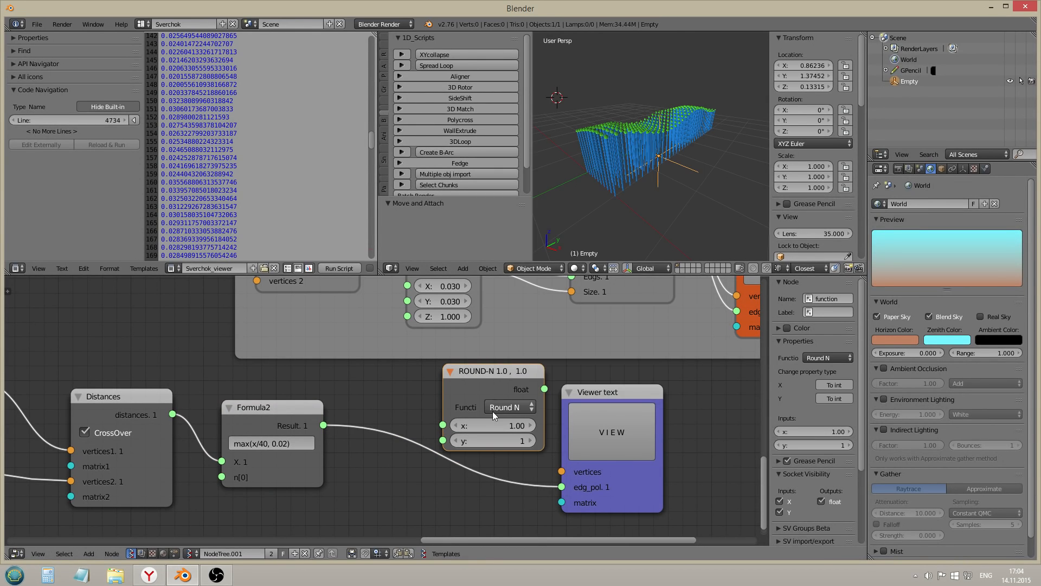
Switch the new math node's function to Round and set its x to .02
left_click(503, 405)
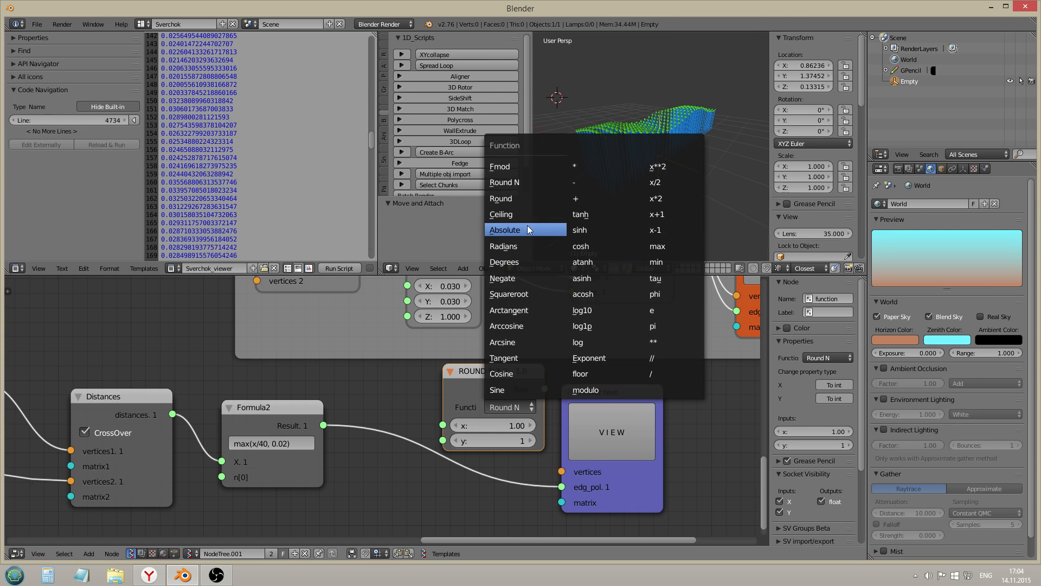
key("Return")
left_click(509, 407)
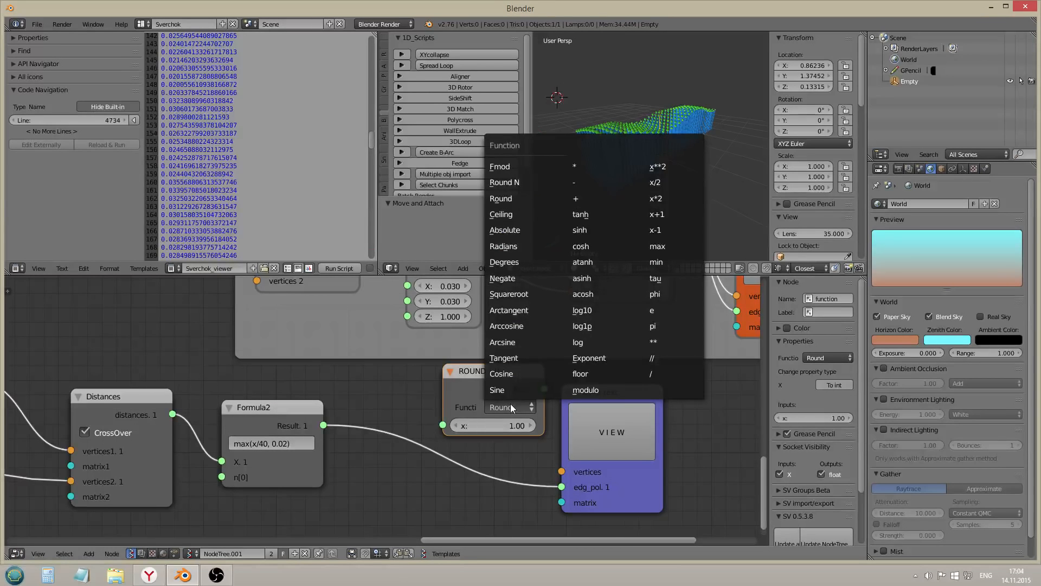
left_click(497, 425)
key("BackSpace")
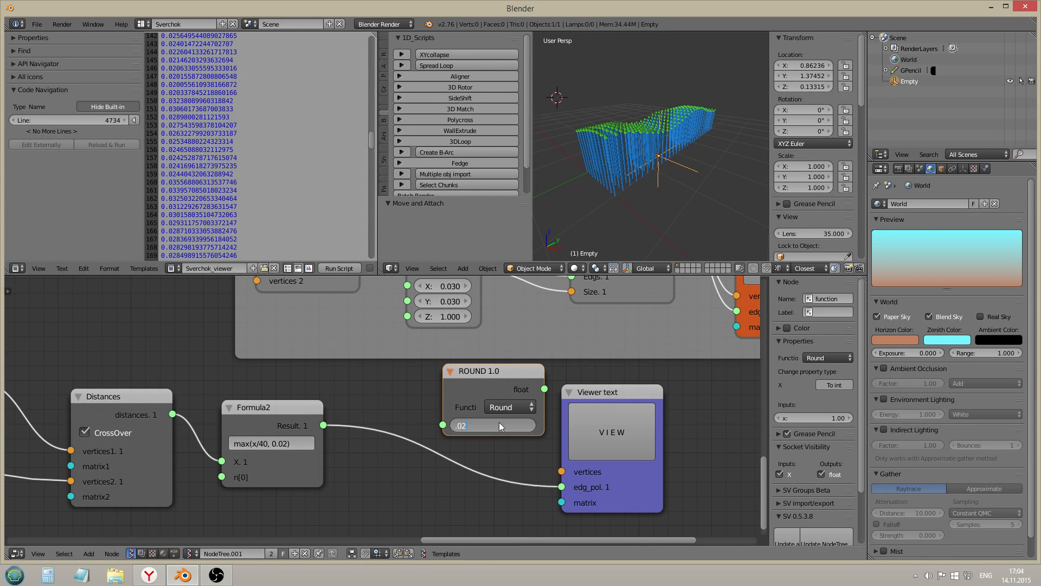
key("Return")
Link Formula2's result to the math node's x and its float output to the viewer's edg_pol, and refresh the viewer
left_click_drag(324, 425, 430, 432)
left_click_drag(496, 420, 575, 490)
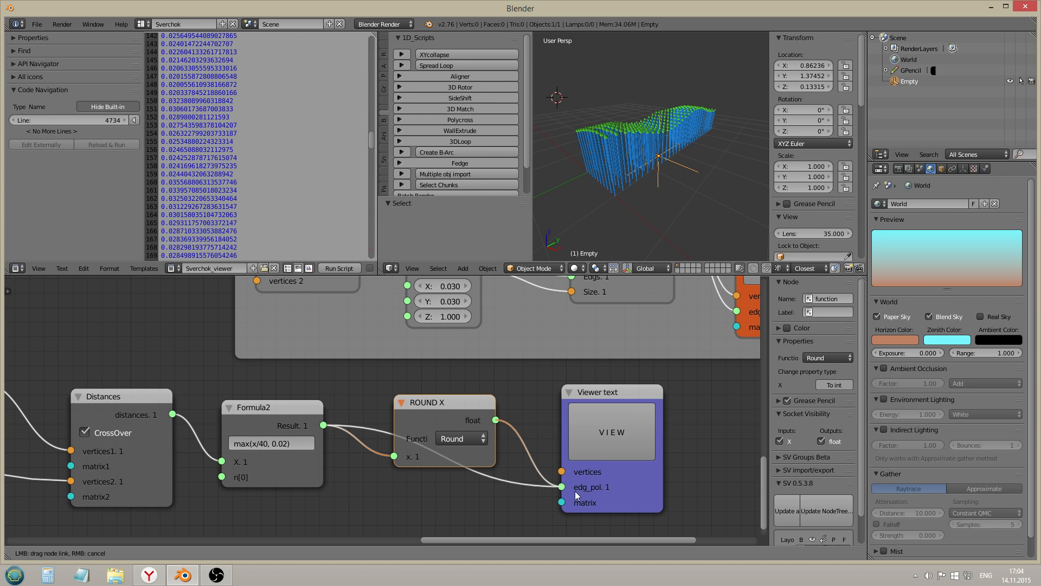
left_click_drag(596, 441, 595, 441)
left_click(595, 440)
left_click_drag(372, 133, 370, 36)
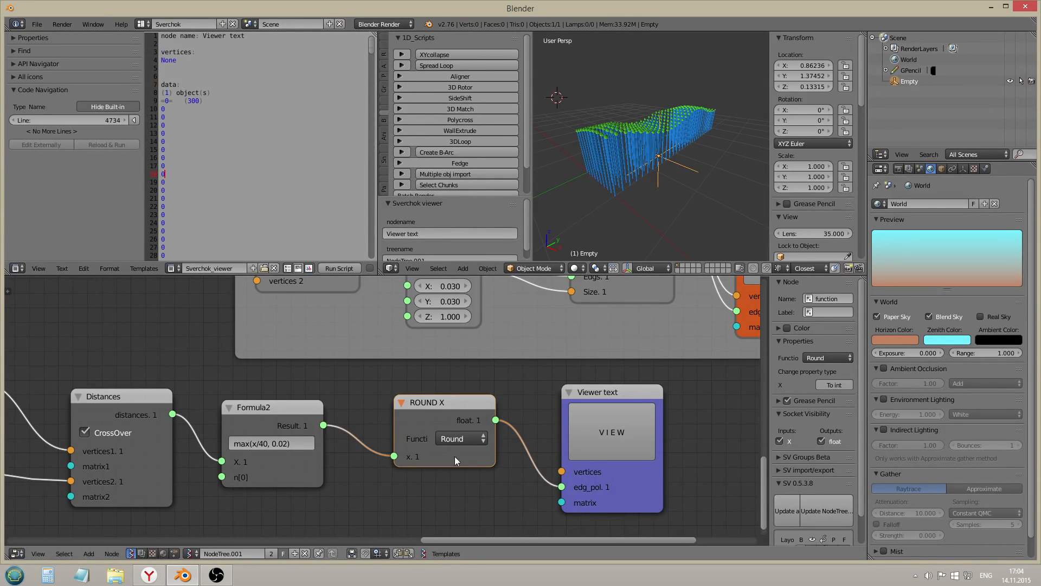
Set the math node's function to Round N with y at 2, and review the refreshed values in the text viewer output
left_click(454, 439)
left_click(469, 212)
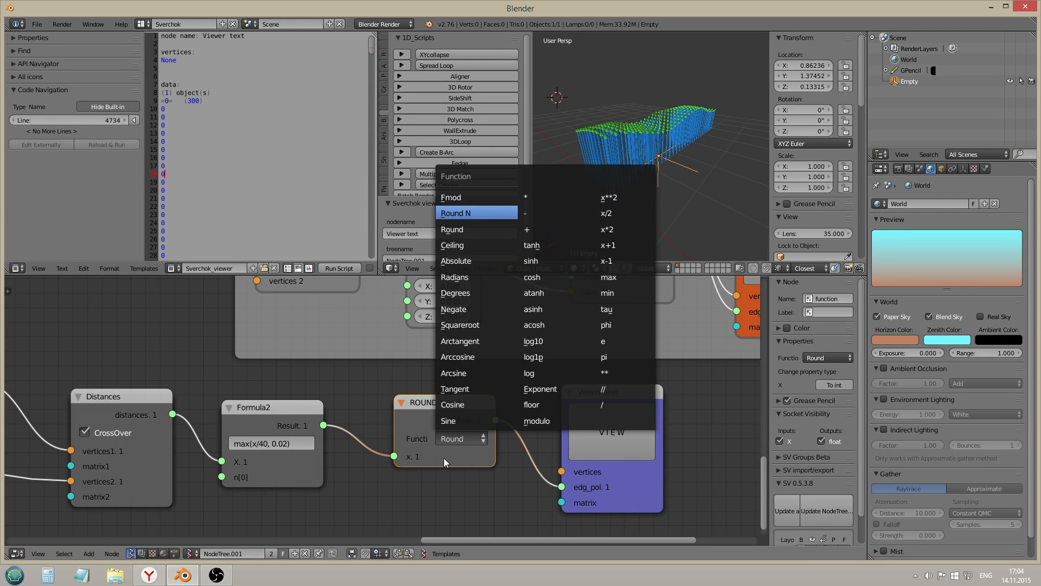
left_click(482, 471)
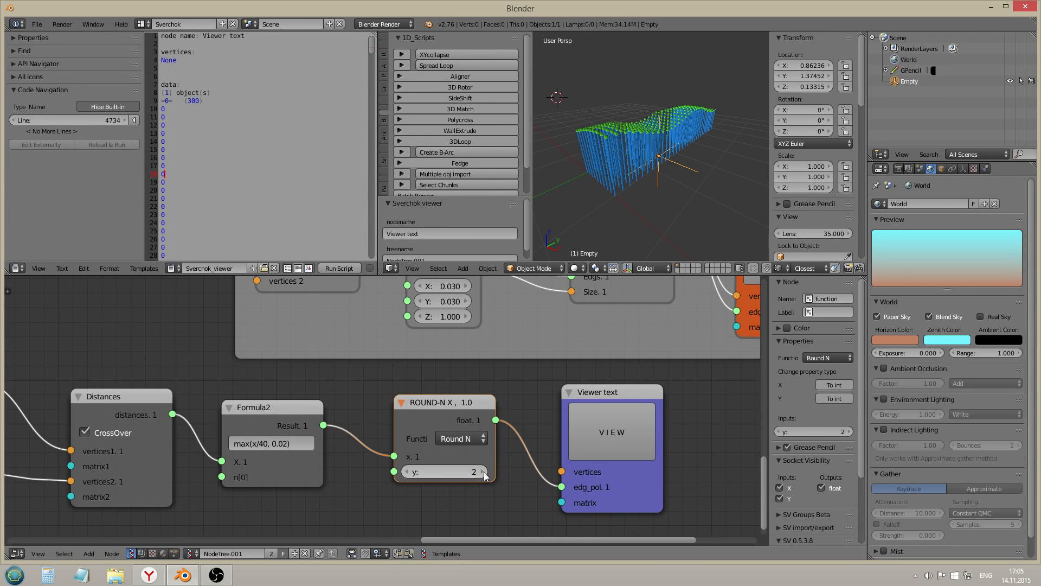
left_click(482, 471)
left_click(592, 444)
left_click(411, 472)
left_click(582, 439)
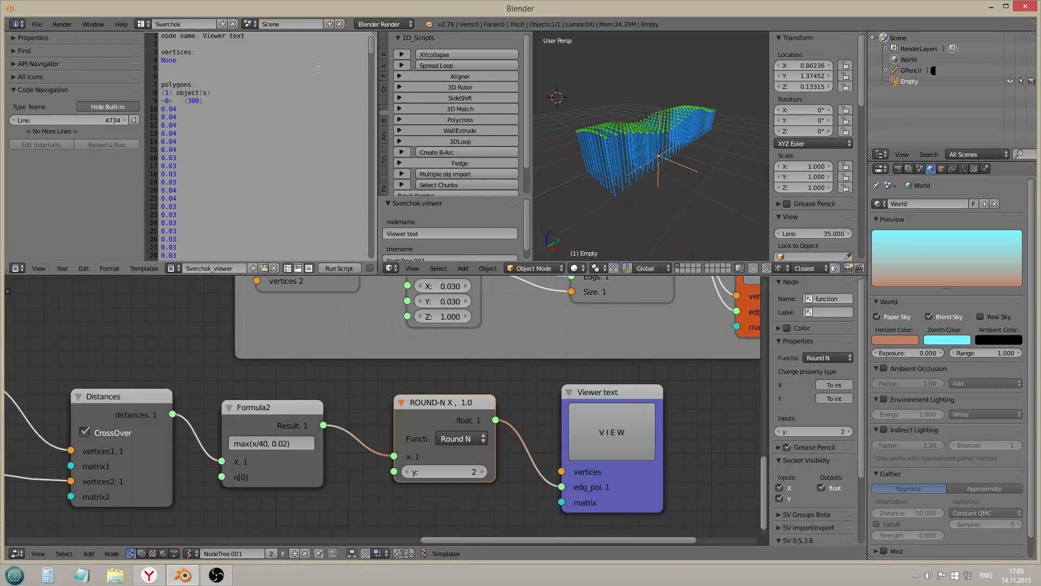
left_click_drag(371, 49, 372, 200)
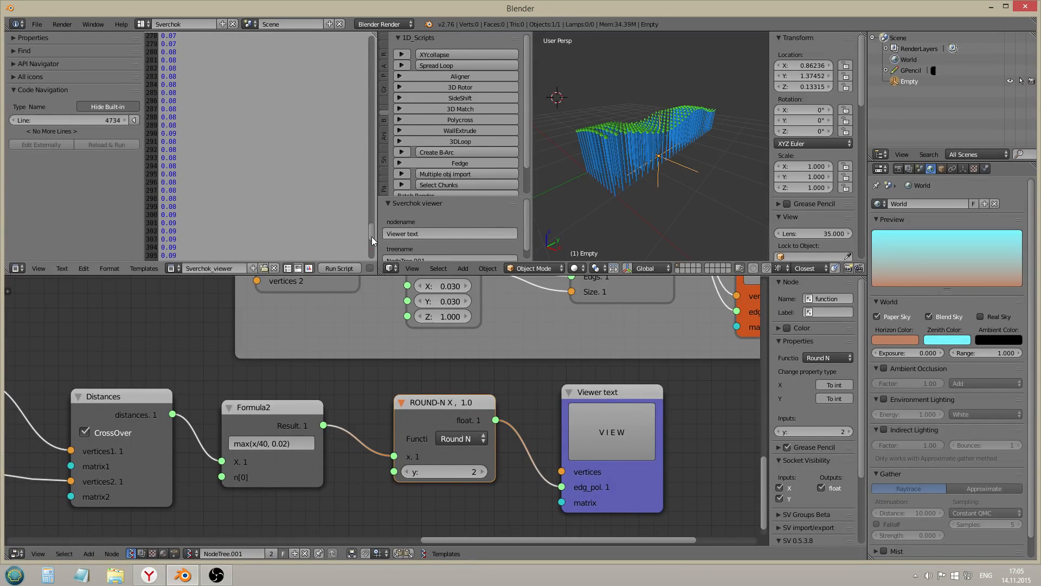
left_click_drag(369, 103, 368, 233)
Link the Round N node's float output to both the X and Y inputs of the Vectors in node
scroll(287, 421, "down", 3)
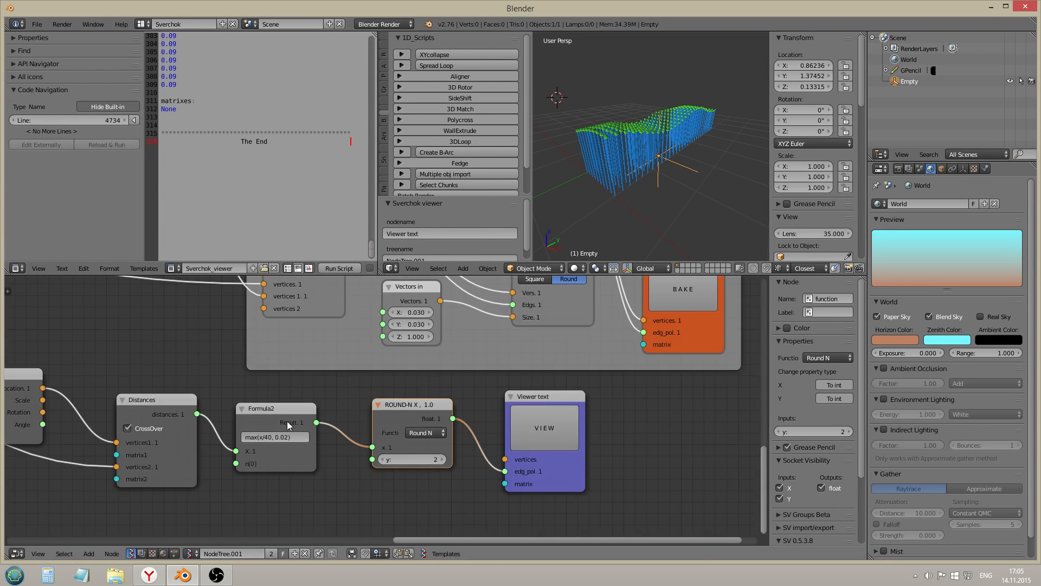
scroll(370, 416, "up", 1)
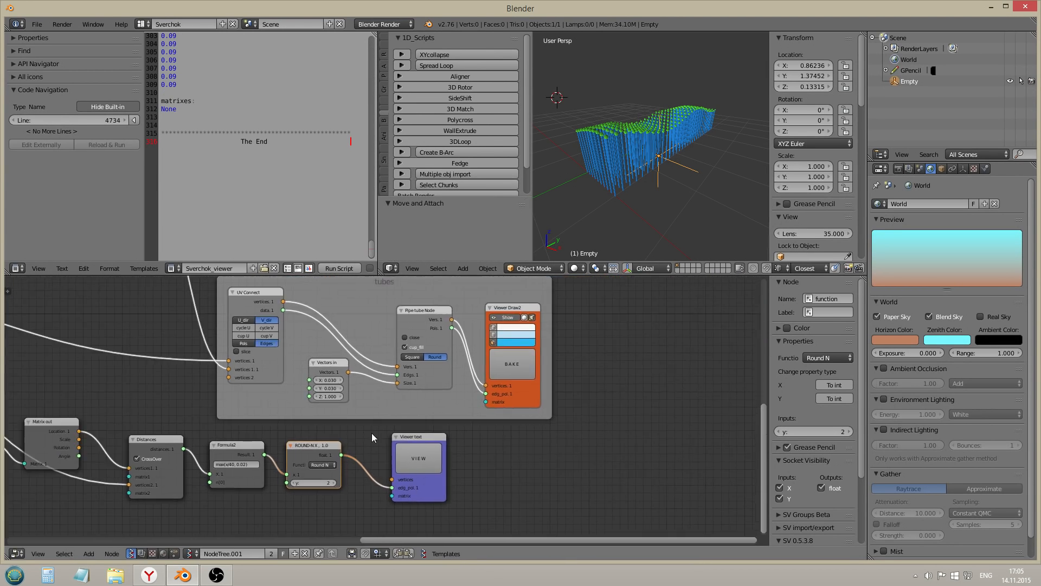
left_click_drag(339, 448, 294, 345)
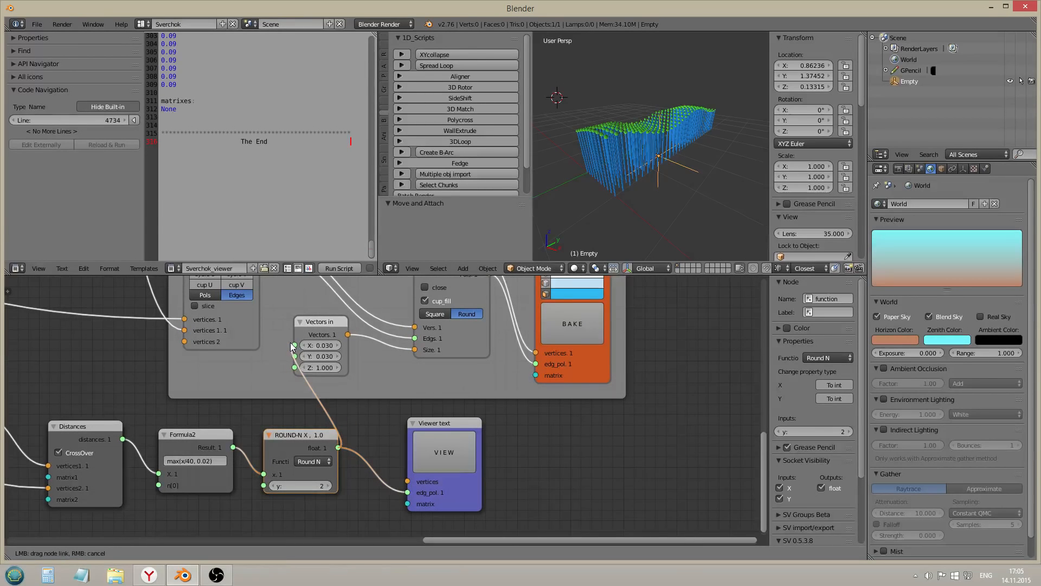
left_click_drag(337, 448, 294, 356)
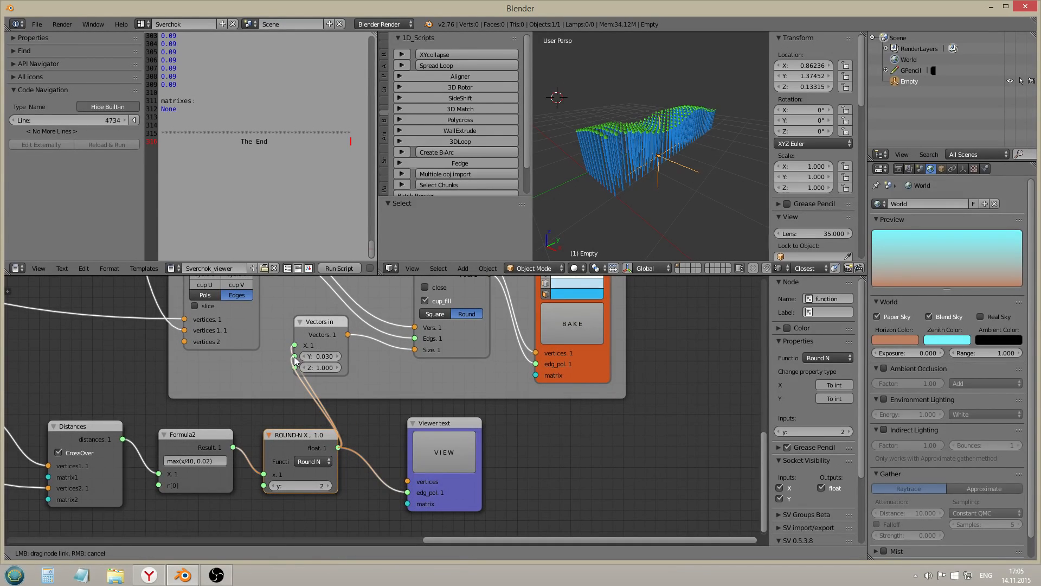
Try max(x/20, 0.02) in Formula2, inspect the pipes from another angle, and restore the expression to max(x/40, 0.02)
mouse_move(684, 160)
middle_mouse_down()
mouse_move(678, 141)
mouse_move(643, 138)
mouse_move(681, 154)
middle_mouse_up()
scroll(685, 148, "up", 3)
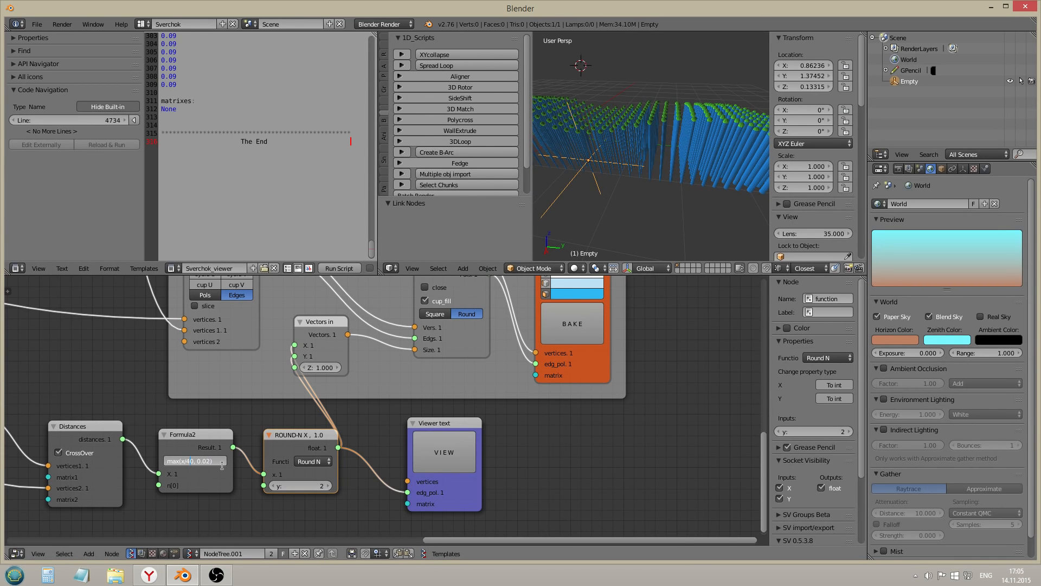
key("Return")
middle_click_drag(580, 162, 667, 179)
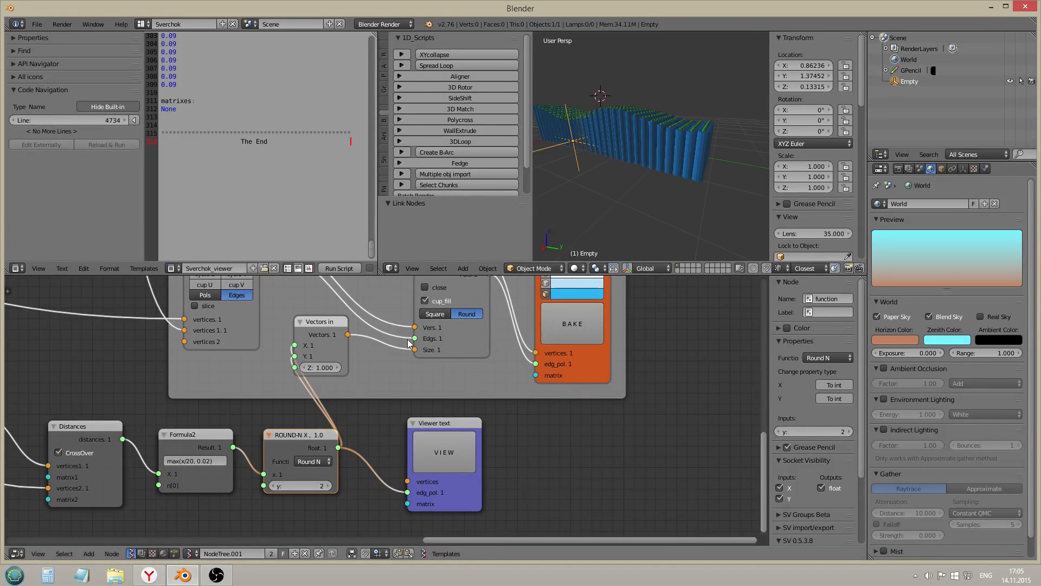
left_click(190, 460)
key("Return")
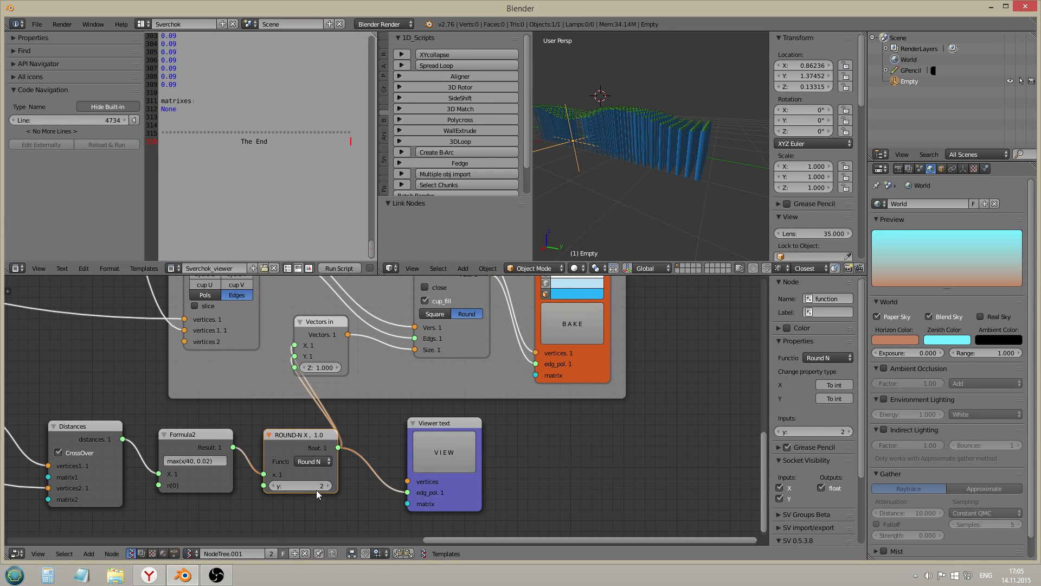
Examine the pipe thicknesses in the 3D view and the rounded values in the refreshed text viewer output
middle_click_drag(640, 115, 617, 181)
scroll(725, 199, "up", 4)
scroll(226, 108, "up", 12)
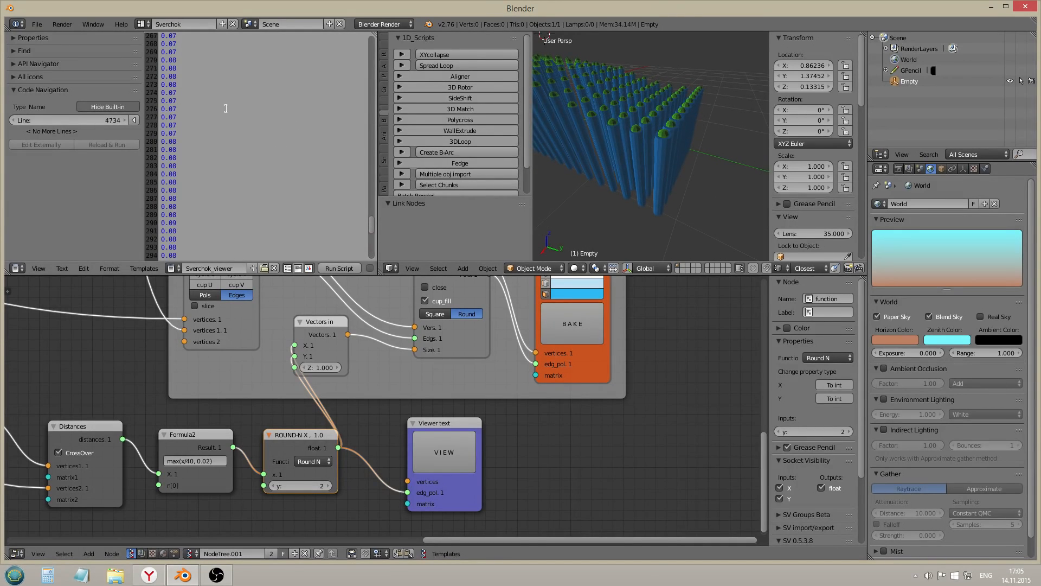
left_click(442, 454)
scroll(280, 134, "down", 5)
scroll(280, 133, "up", 9)
scroll(291, 301, "up", 1)
middle_click_drag(246, 492, 255, 455)
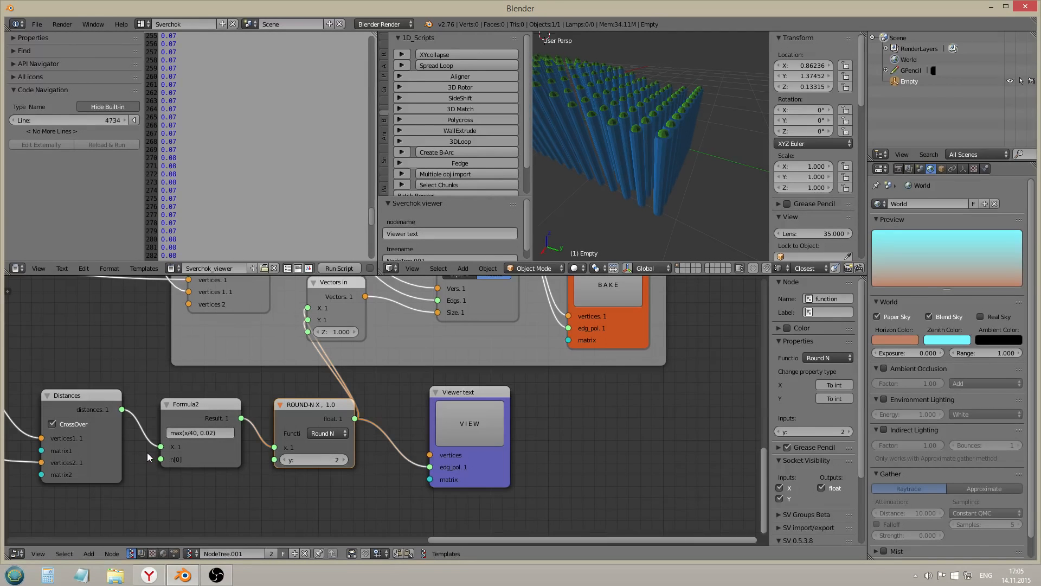
scroll(193, 435, "up", 1)
scroll(193, 435, "up", 1)
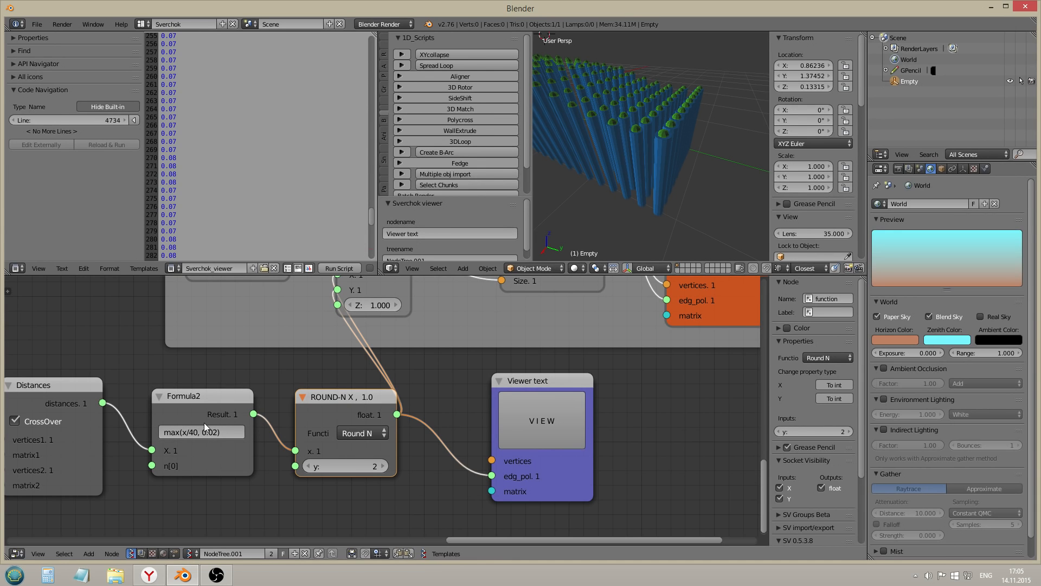
scroll(281, 69, "up", 17)
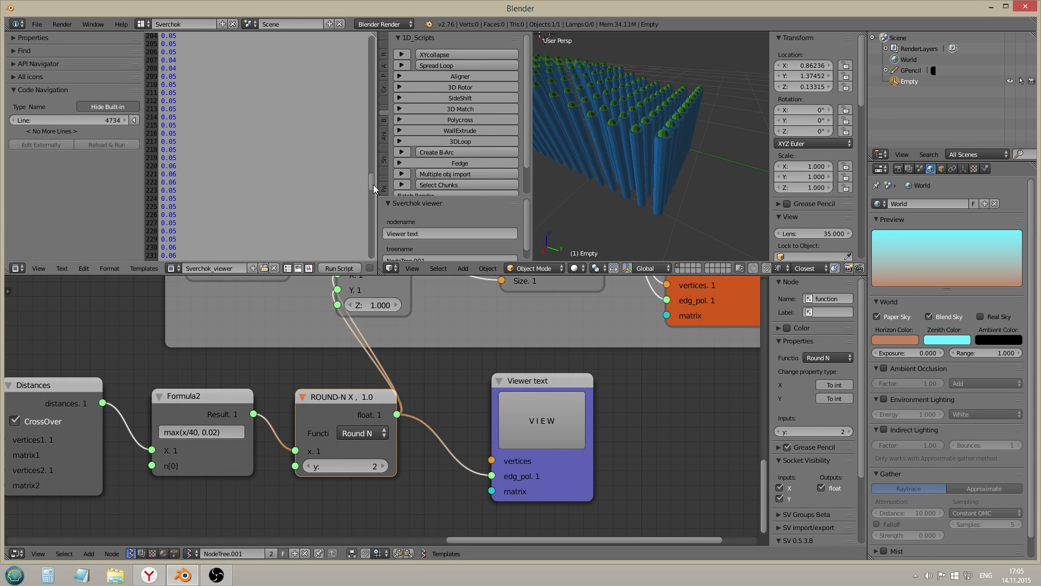
left_click_drag(374, 109, 372, 81)
left_click_drag(382, 226, 379, 180)
left_click_drag(378, 121, 374, 214)
Set the Formula2 expression to max(x/80, 0.02) and check the refreshed list of values in the text viewer output
double_click(201, 433)
key("Left")
key("Delete")
type("8")
key("Return")
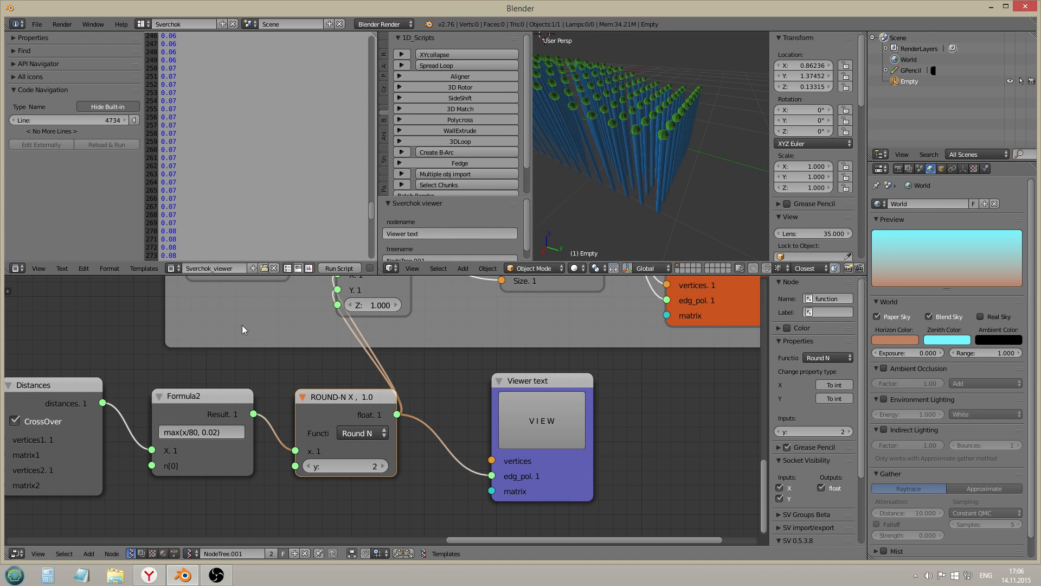
left_click(520, 415)
scroll(358, 206, "down", 4)
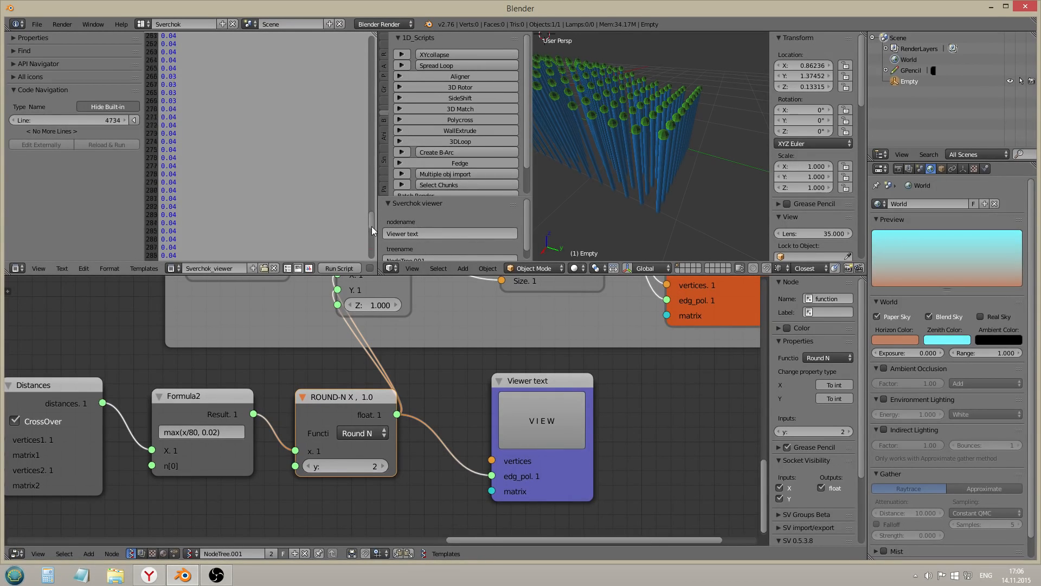
left_click_drag(372, 245, 368, 194)
mouse_move(369, 150)
left_mouse_down()
mouse_move(363, 50)
mouse_move(359, 138)
left_mouse_up()
left_click_drag(358, 236, 357, 252)
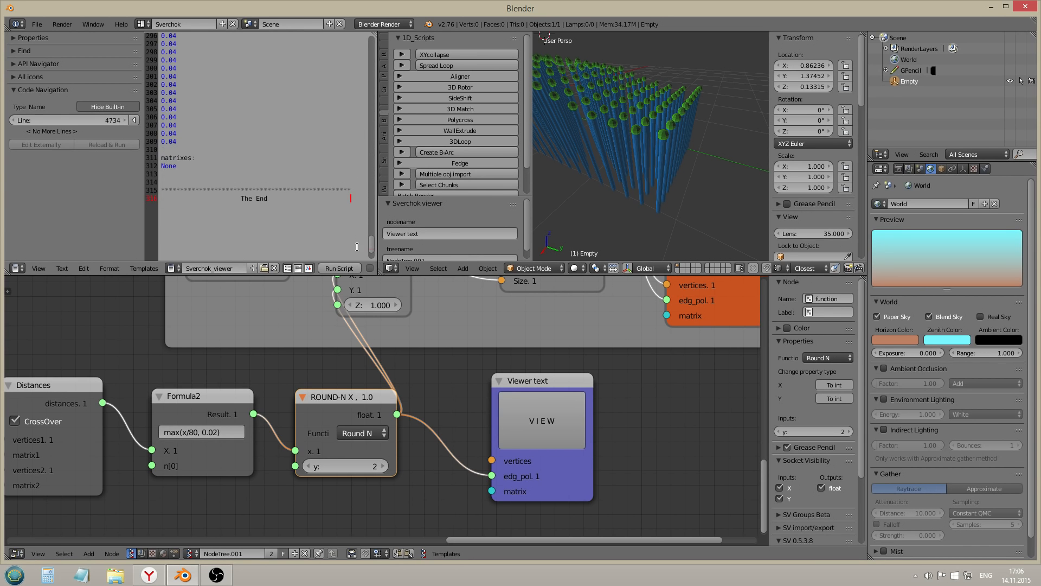
Reposition the Vectors in node within the tubes frame so it sits beside the Pipe tube node
scroll(276, 444, "down", 3)
middle_click_drag(382, 427, 368, 436)
left_click_drag(292, 363, 320, 372)
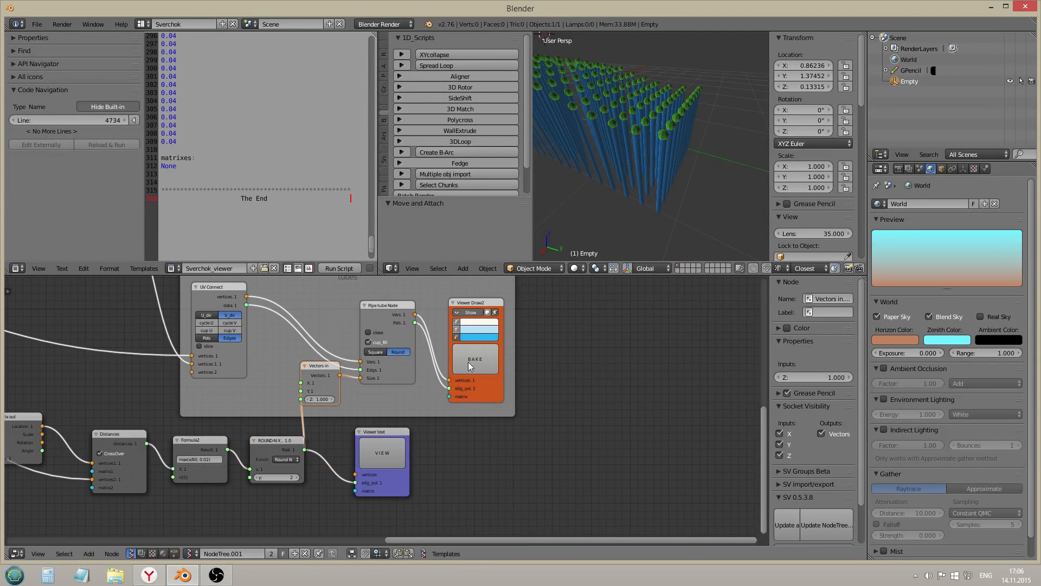
Move the empty in the XY plane to about X 0.46, Y 3.01 and update the NodeTree.001 node tree
middle_click_drag(731, 77, 703, 145)
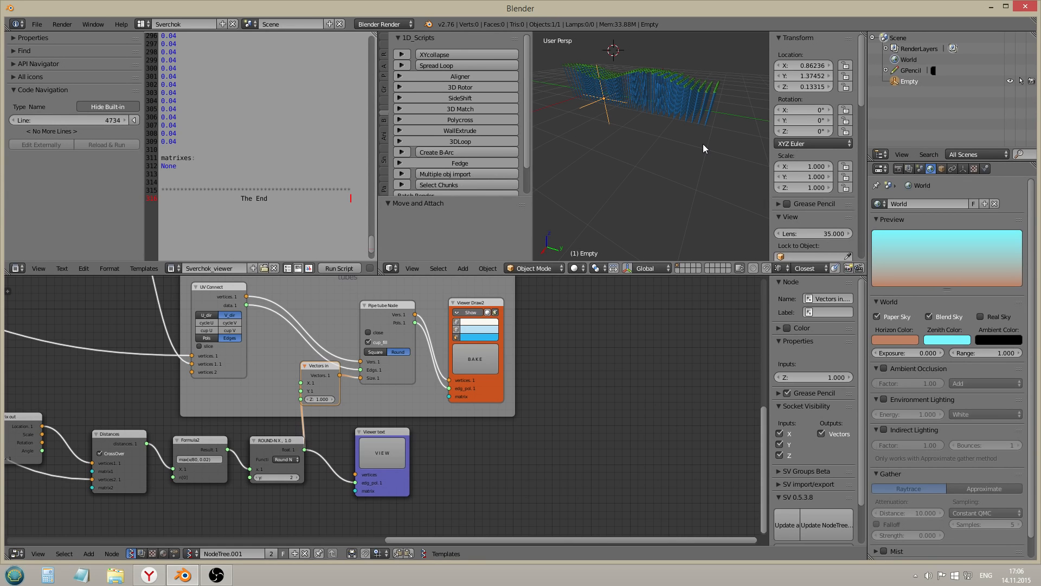
middle_click_drag(702, 145, 624, 158)
key("g")
key("shift+z")
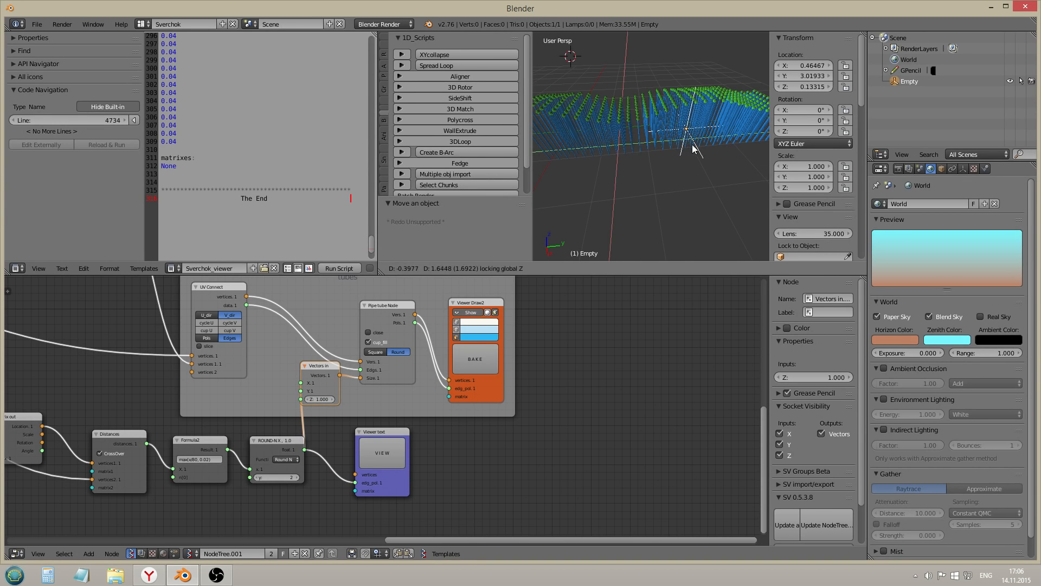
left_click(692, 142)
left_click(826, 525)
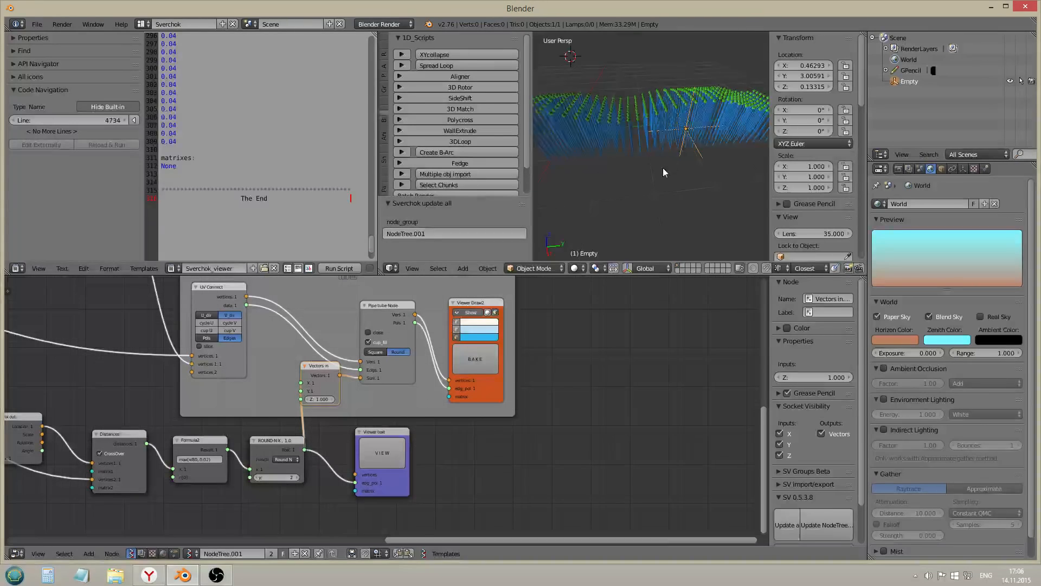
scroll(661, 163, "down", 3)
mouse_move(659, 161)
middle_mouse_down()
mouse_move(629, 138)
mouse_move(689, 130)
mouse_move(620, 131)
mouse_move(623, 148)
mouse_move(668, 155)
middle_mouse_up()
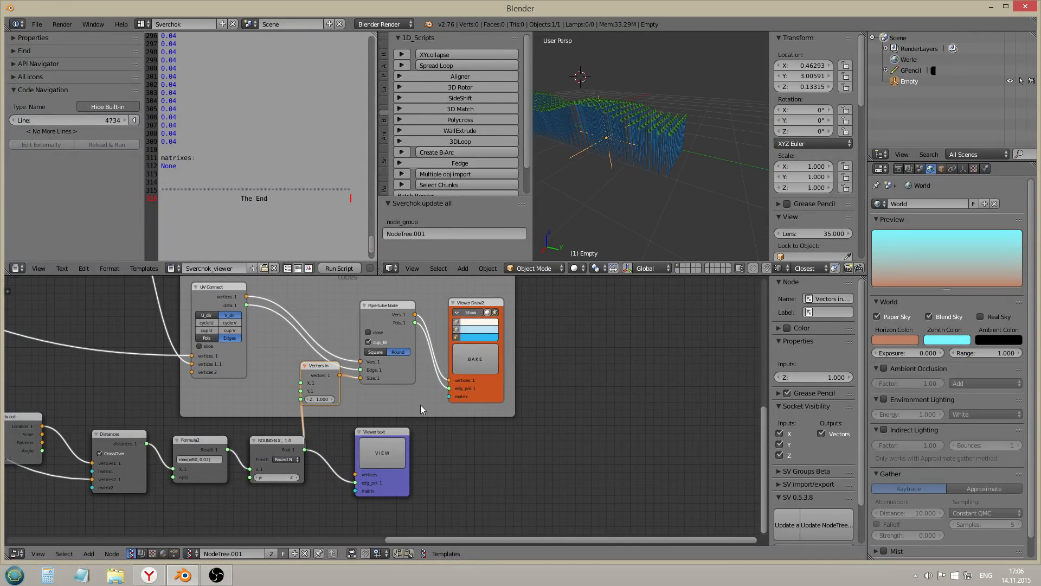
Switch the Pipe tube node's profile to Square
scroll(394, 366, "up", 2)
left_click(377, 348)
middle_click_drag(636, 123, 682, 164)
scroll(695, 143, "up", 2)
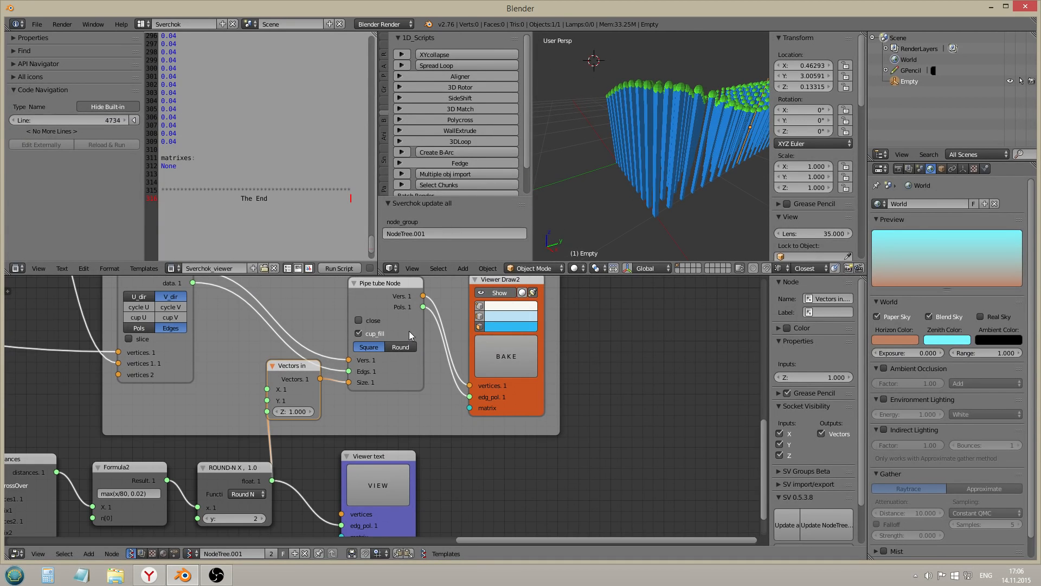
Hide the green spheres' viewer output, turn off shading in the tubes' Viewer Draw2 node, and inspect the pipes from above
scroll(409, 333, "down", 5)
middle_click_drag(409, 333, 449, 506)
middle_click_drag(520, 332, 499, 386)
left_click(519, 318)
middle_click_drag(660, 187, 639, 237)
middle_click_drag(569, 372, 550, 242)
left_click(493, 399)
mouse_move(664, 145)
middle_mouse_down()
mouse_move(700, 121)
mouse_move(648, 151)
mouse_move(703, 130)
mouse_move(653, 141)
mouse_move(664, 143)
middle_mouse_up()
scroll(649, 151, "down", 6)
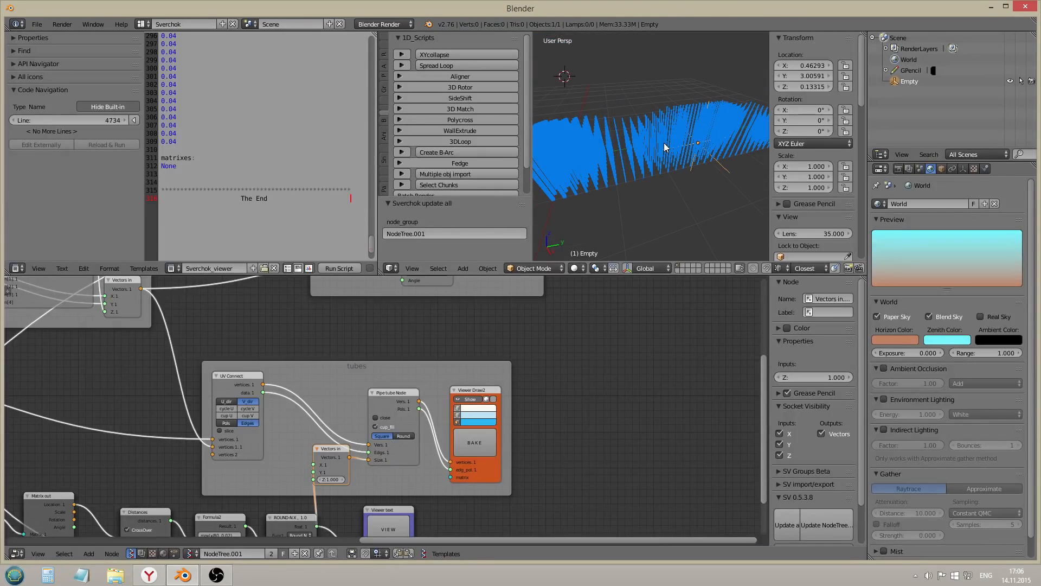
key("ctrl+Up")
middle_click_drag(637, 183, 558, 351)
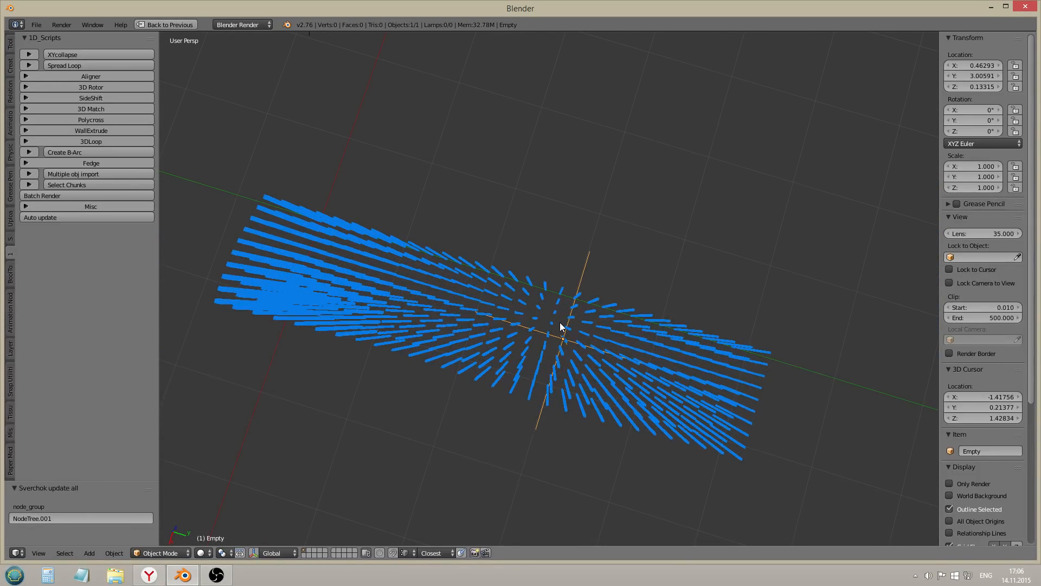
key("ctrl+Up")
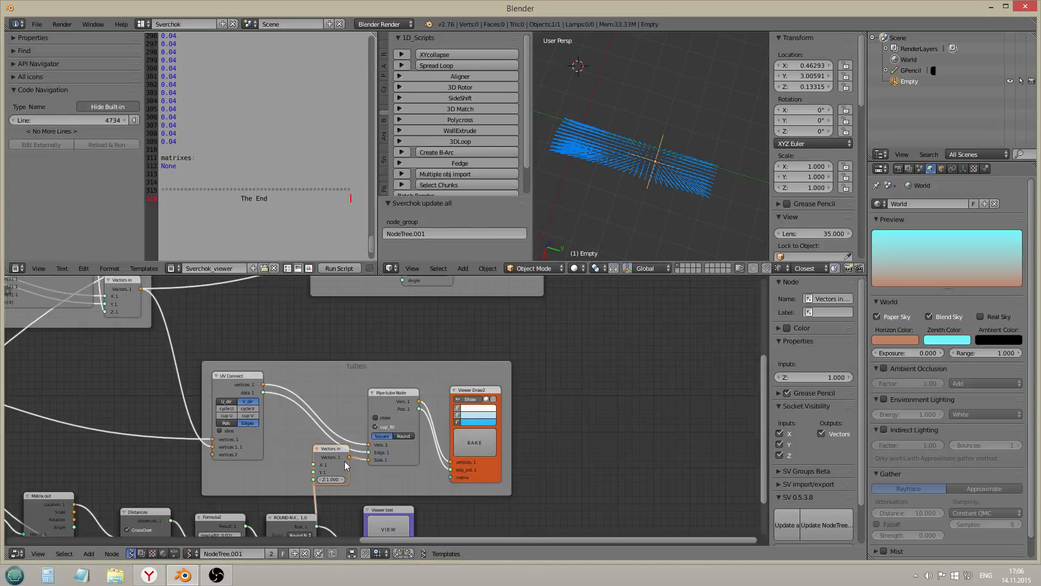
Set the Formula2 expression to max(x/40, 0.02) and refresh the text viewer output
middle_click_drag(344, 461, 373, 374)
scroll(249, 466, "up", 3)
double_click(249, 442)
type("4")
key("Return")
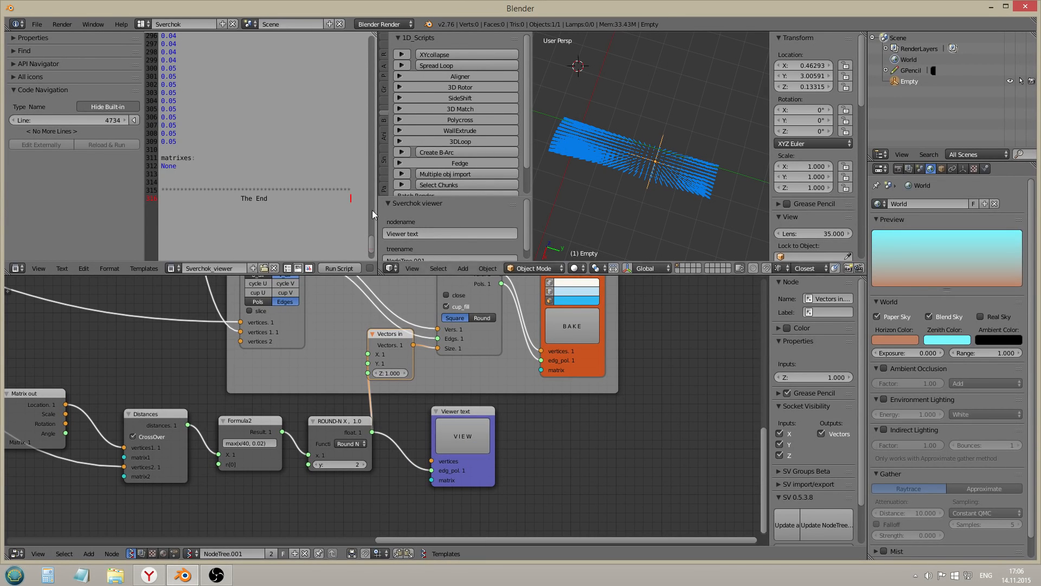
Examine the list of thickness values in the text viewer output and the matching pipes in the maximized 3D view
scroll(262, 156, "up", 9)
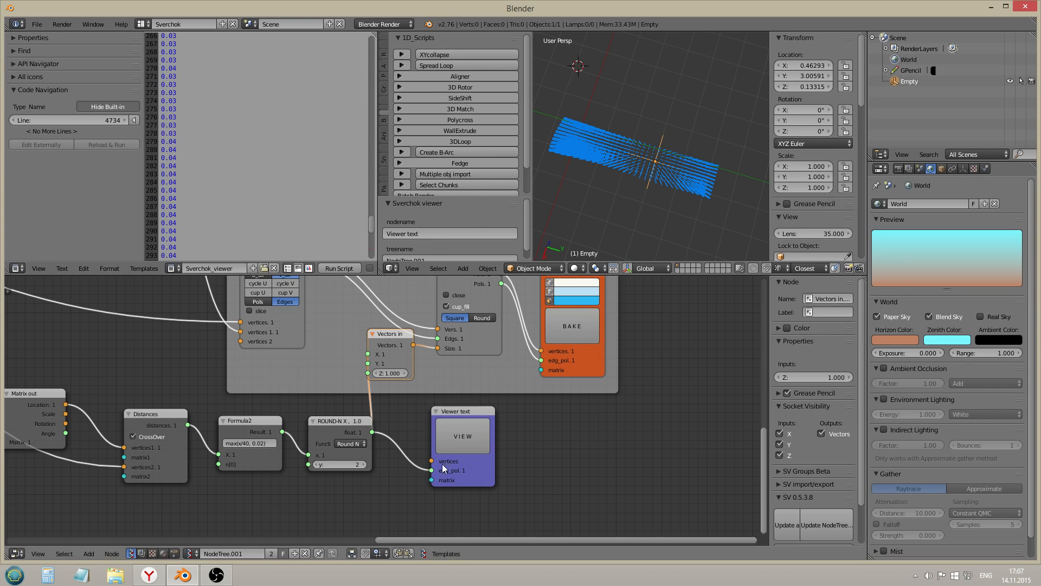
scroll(369, 239, "down", 9)
left_click_drag(372, 244, 373, 201)
left_click_drag(376, 153, 379, 207)
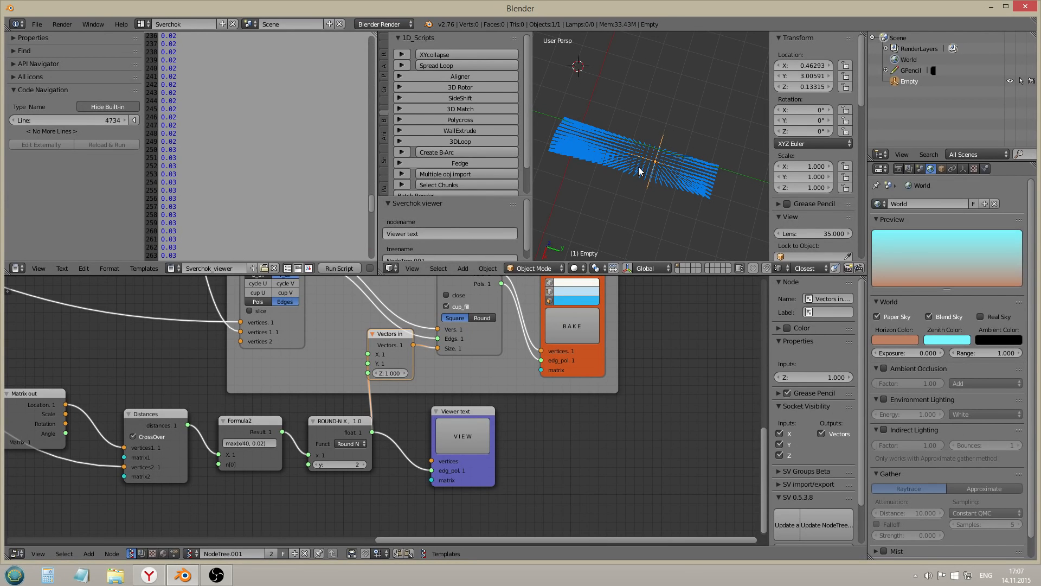
key("shift+space")
scroll(559, 349, "up", 2)
mouse_move(562, 350)
middle_mouse_down()
mouse_move(607, 340)
mouse_move(614, 313)
mouse_move(579, 317)
mouse_move(601, 280)
mouse_move(559, 298)
mouse_move(563, 337)
mouse_move(521, 330)
mouse_move(477, 243)
mouse_move(520, 262)
mouse_move(549, 194)
mouse_move(652, 217)
mouse_move(520, 247)
mouse_move(509, 465)
mouse_move(518, 464)
mouse_move(416, 473)
middle_mouse_up()
scroll(580, 317, "down", 1)
key("shift+space")
Add a Viewer Index node in the empty area beside the tubes frame
scroll(417, 472, "down", 3)
middle_click_drag(527, 453, 444, 455)
scroll(443, 455, "down", 3)
key("shift+a")
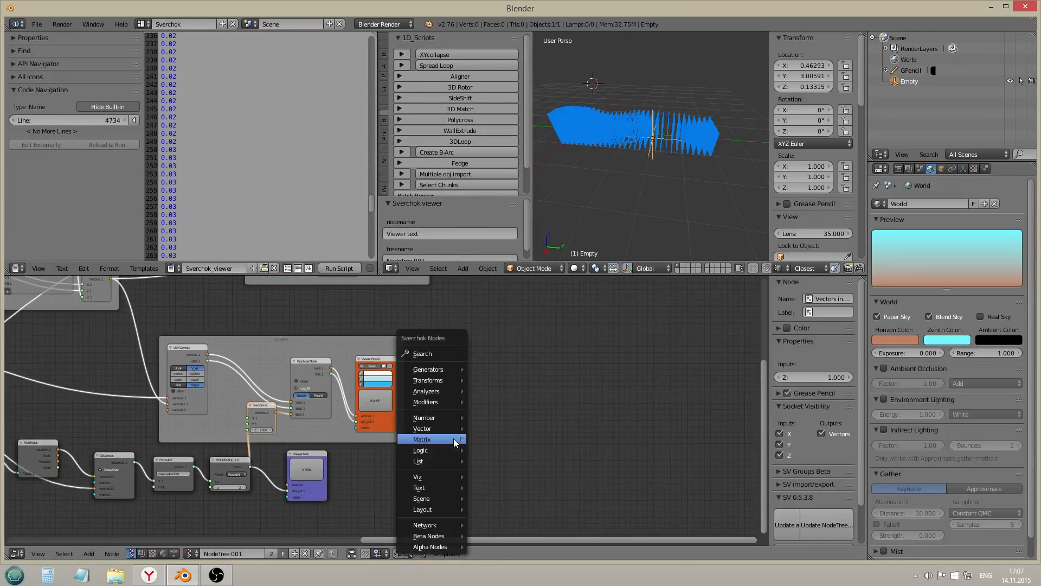
mouse_move(448, 429)
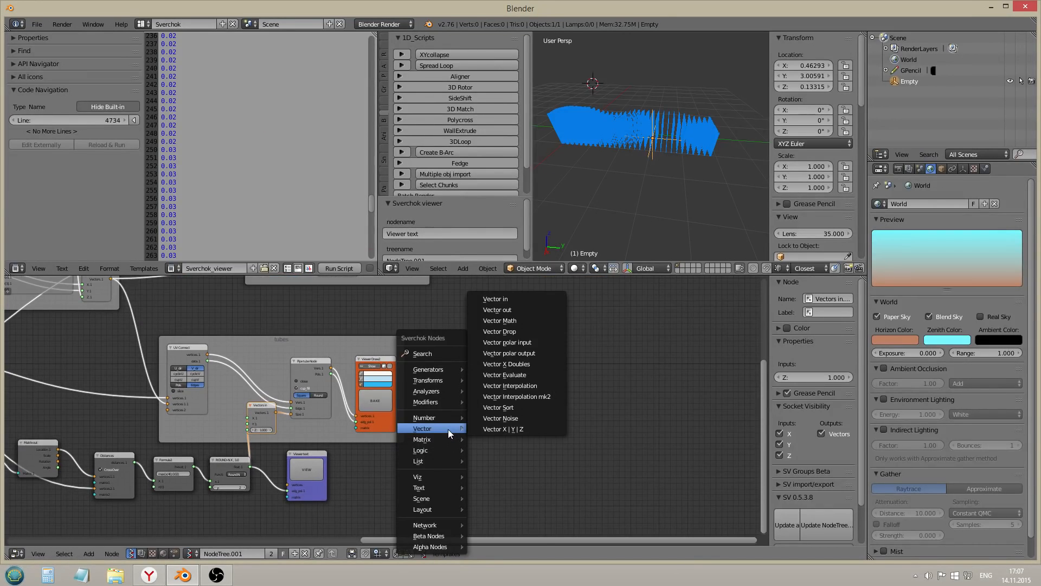
middle_click_drag(686, 152, 643, 173)
scroll(497, 375, "up", 1)
key("shift+a")
mouse_move(486, 407)
mouse_move(477, 457)
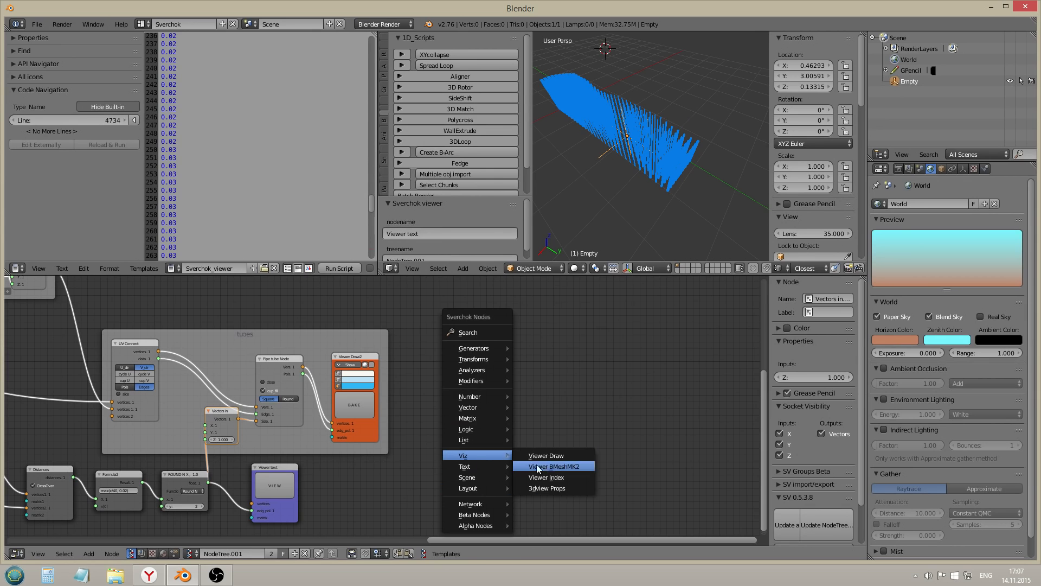
left_click(544, 480)
left_click(470, 331)
Link the Plane node's vertices output to the Index Viewer Draw node's vertices input
middle_click_drag(304, 387, 458, 388)
scroll(420, 391, "down", 2)
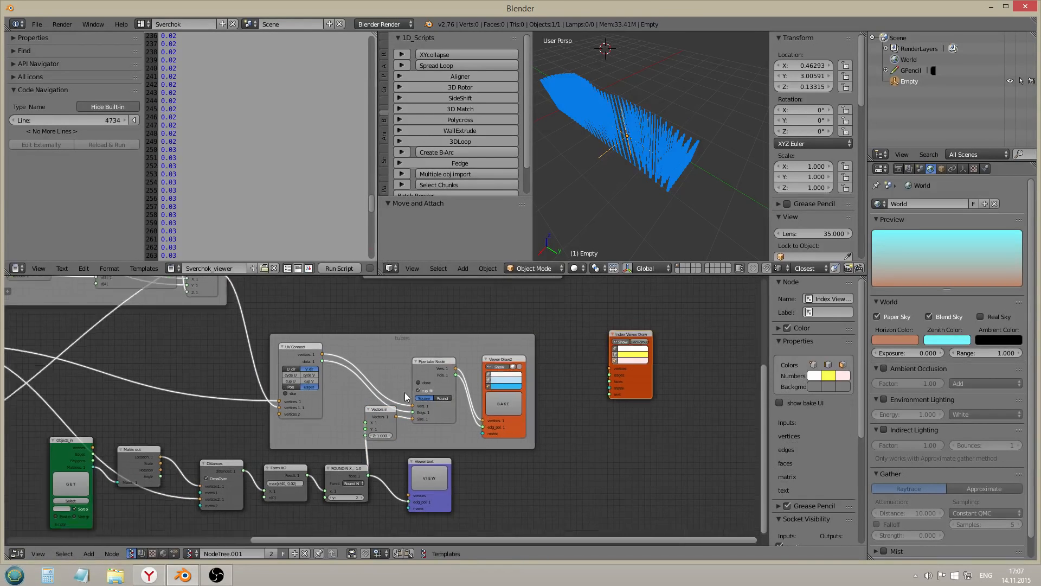
scroll(226, 392, "down", 2)
left_click_drag(100, 360, 600, 380)
scroll(637, 370, "up", 2)
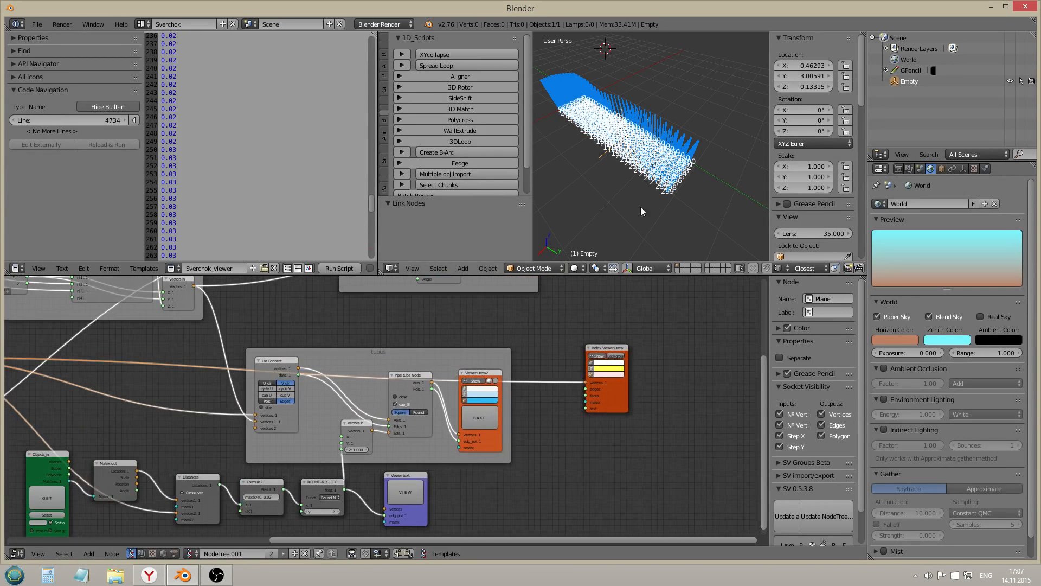
Turn on the label backgrounds in the Index Viewer Draw node and inspect the vertex numbers in the 3D view
scroll(641, 208, "up", 4)
middle_click_drag(684, 198, 668, 222)
scroll(707, 193, "down", 3)
scroll(700, 146, "up", 4)
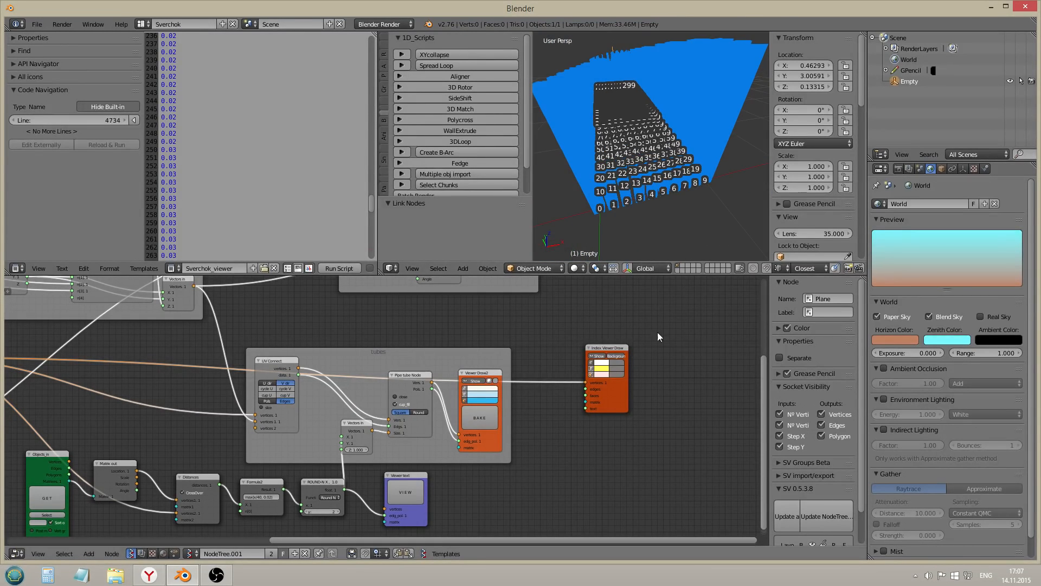
Move the Index Viewer Draw node closer to the tubes frame and turn shading on in the tubes' Viewer Draw2 node
middle_click_drag(657, 333, 645, 329)
left_click_drag(600, 401, 574, 387)
scroll(585, 388, "down", 2)
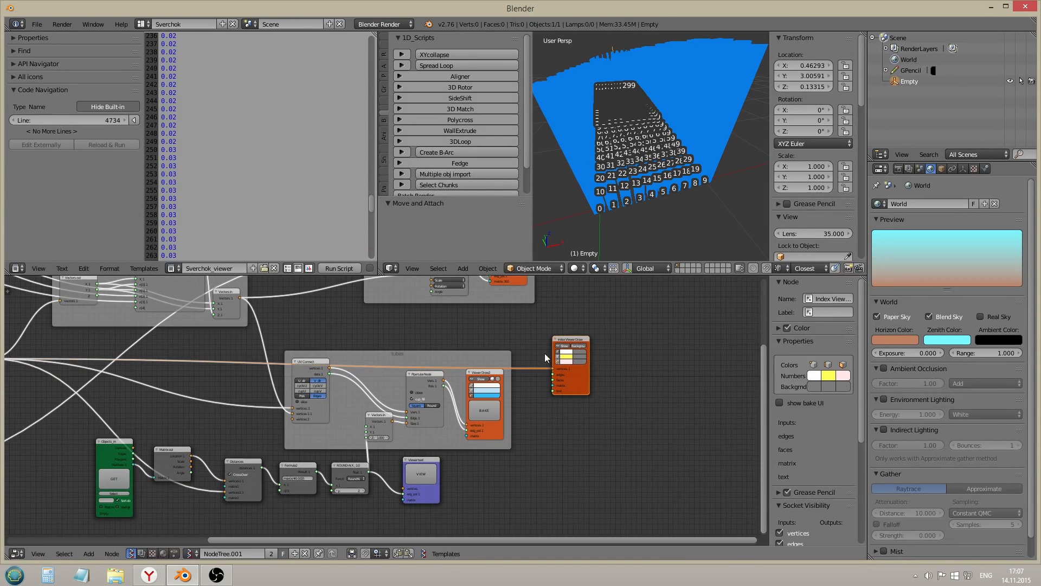
left_click(497, 378)
middle_click_drag(718, 130, 648, 117)
scroll(549, 372, "down", 1)
Add a Text out node below the Index Viewer Draw node
middle_click_drag(612, 406, 538, 388)
scroll(549, 373, "down", 1)
scroll(541, 392, "up", 2)
key("ctrl+space")
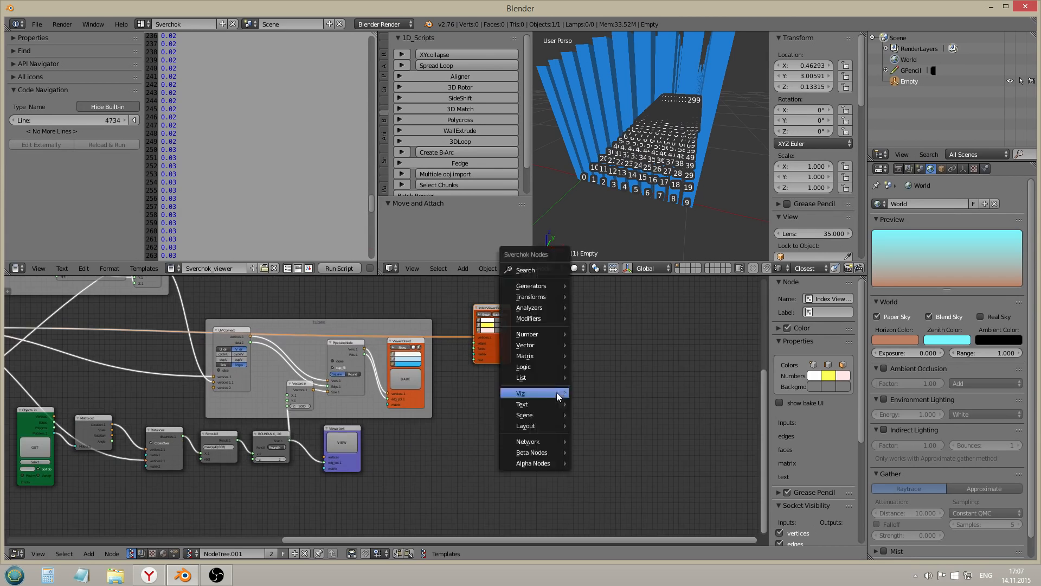
mouse_move(547, 404)
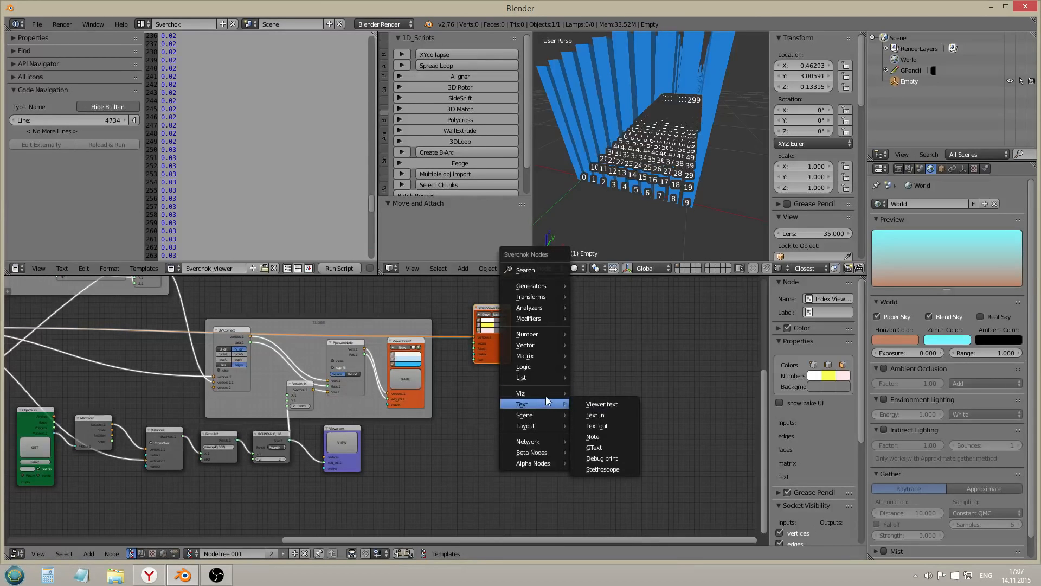
left_click(603, 425)
left_click(545, 389)
scroll(546, 390, "up", 1)
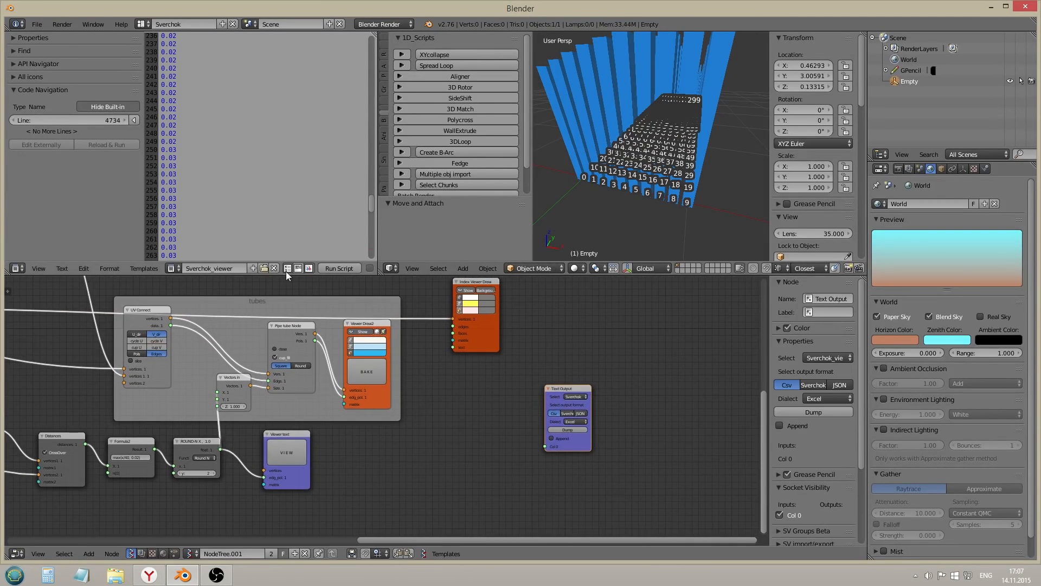
Create a new text block and name it lengths
left_click(253, 268)
left_click(223, 268)
type("length")
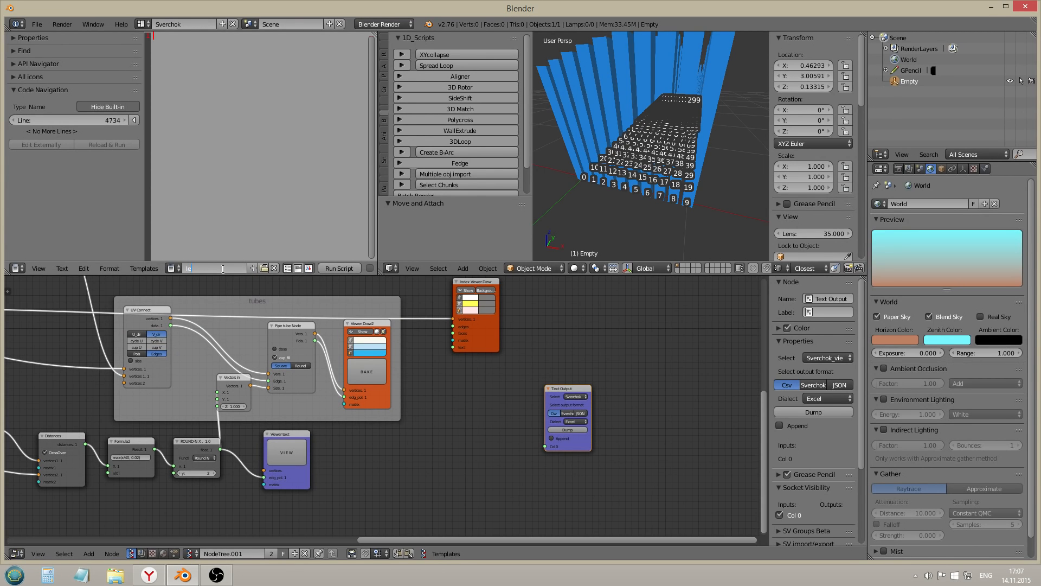
key("Return")
left_click(223, 269)
left_click(223, 269)
type("s")
key("Return")
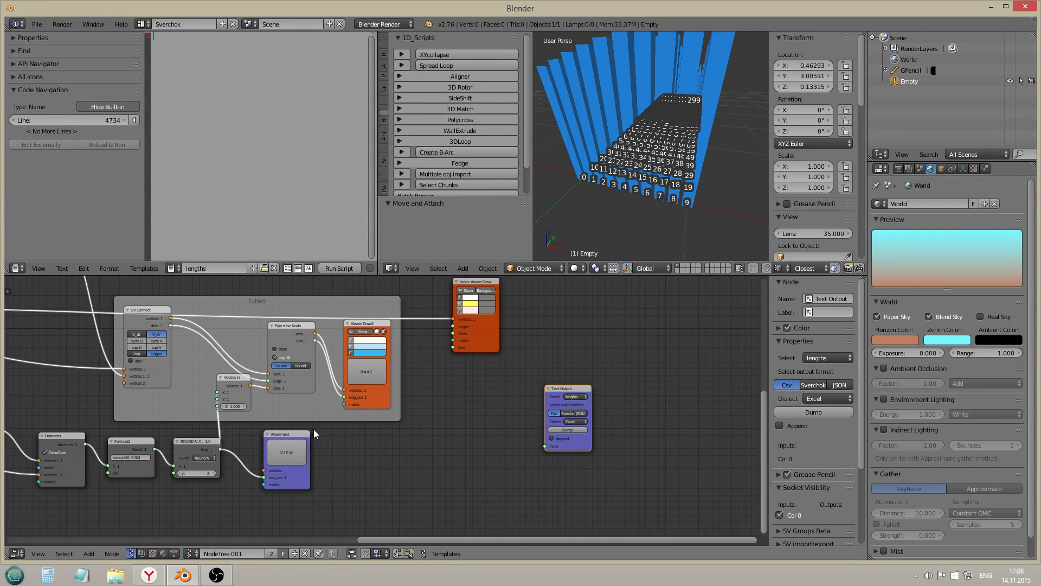
Add a Script Generator node between the Viewer text and Text Output nodes
middle_click_drag(228, 420, 298, 438)
scroll(355, 428, "down", 1)
scroll(417, 437, "up", 1)
middle_click_drag(428, 439, 358, 440)
key("shift+a")
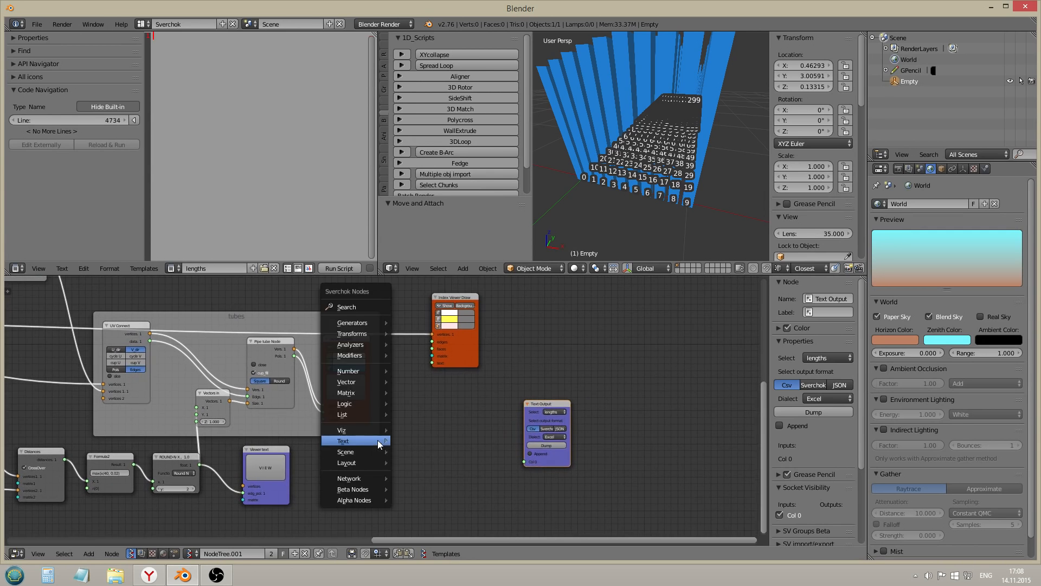
mouse_move(366, 415)
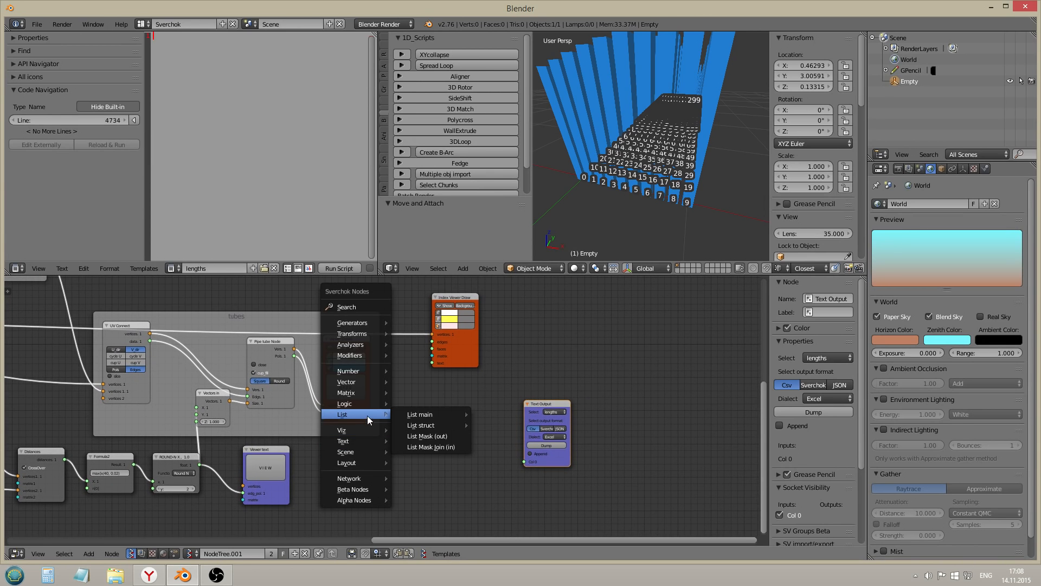
mouse_move(363, 321)
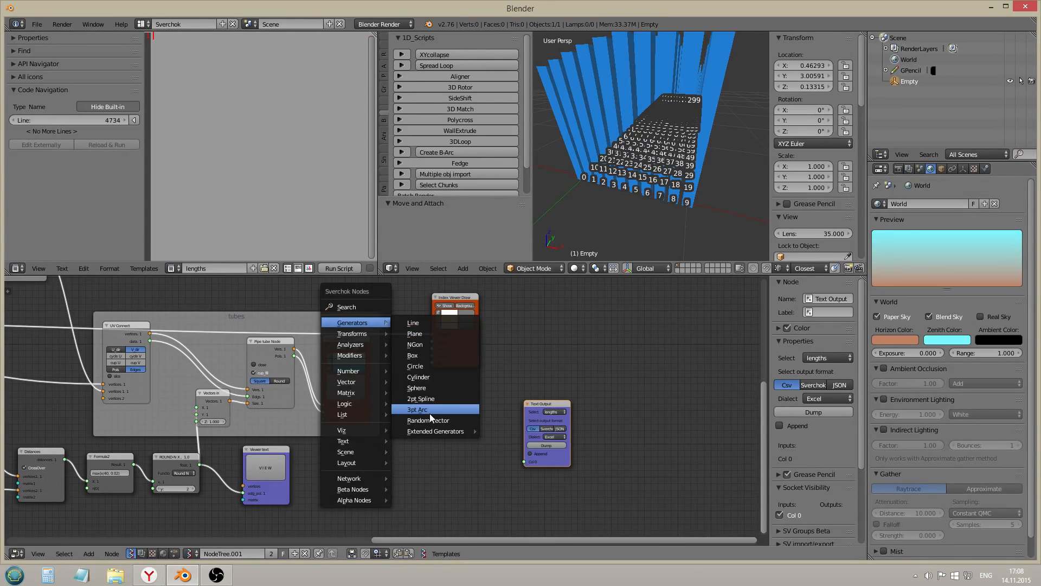
mouse_move(453, 430)
left_click(515, 506)
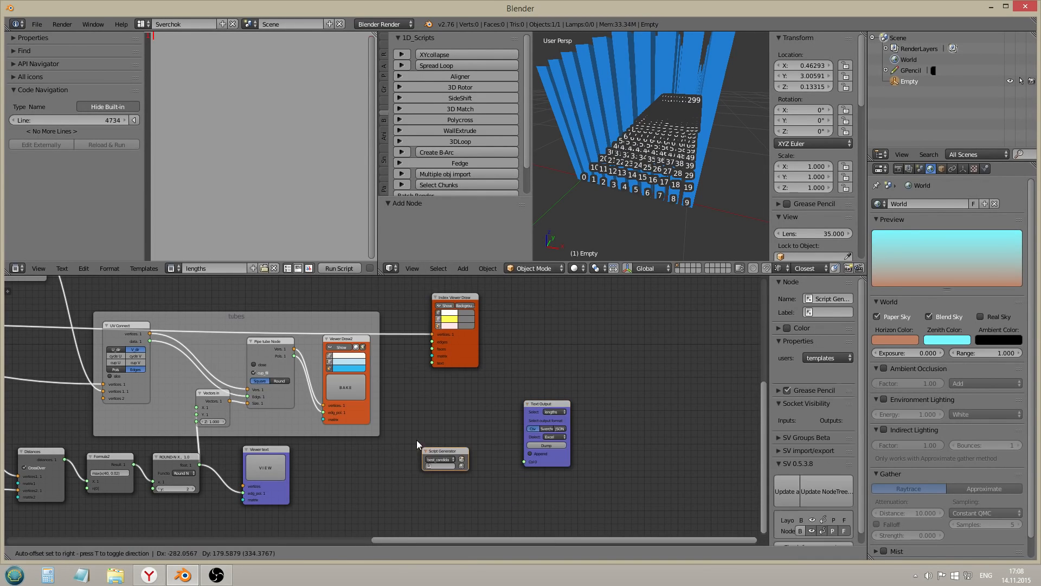
left_click(416, 440)
Import the edge-length.py template in the Script Generator node and load it as the node's script
scroll(431, 447, "up", 2)
left_click(437, 453)
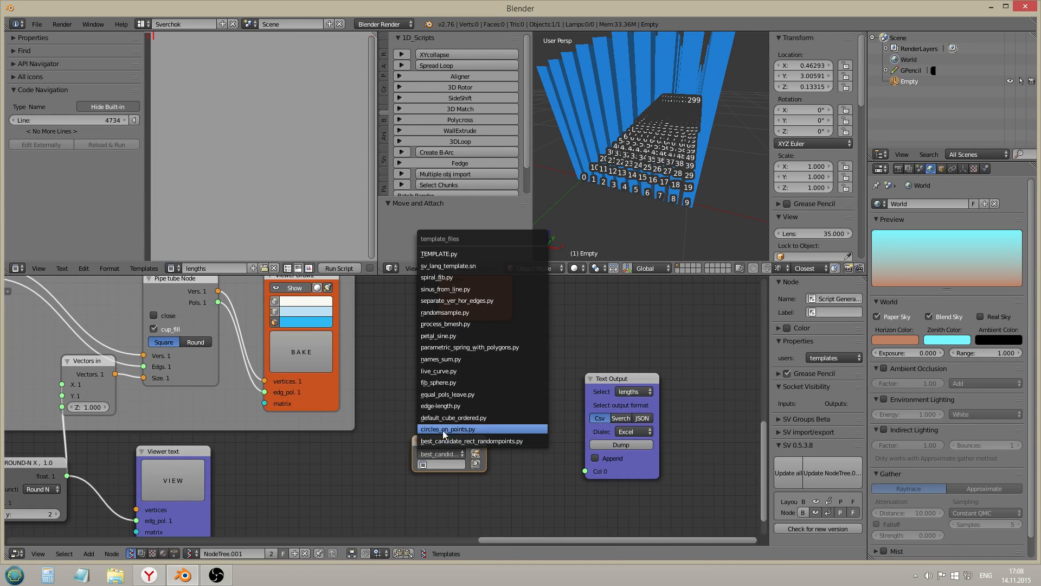
left_click(476, 454)
scroll(474, 456, "up", 1)
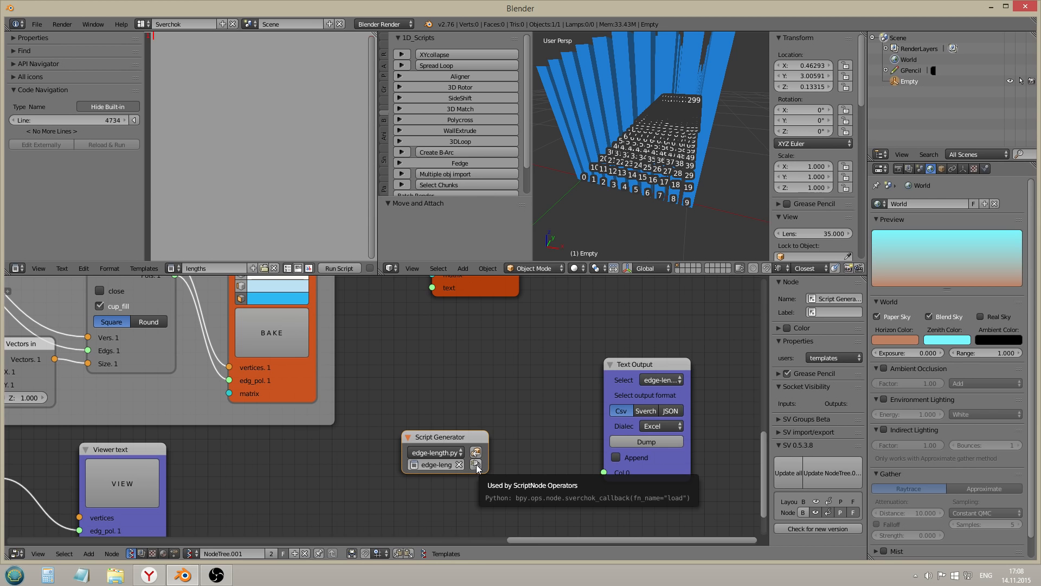
left_click(476, 466)
scroll(466, 442, "down", 1)
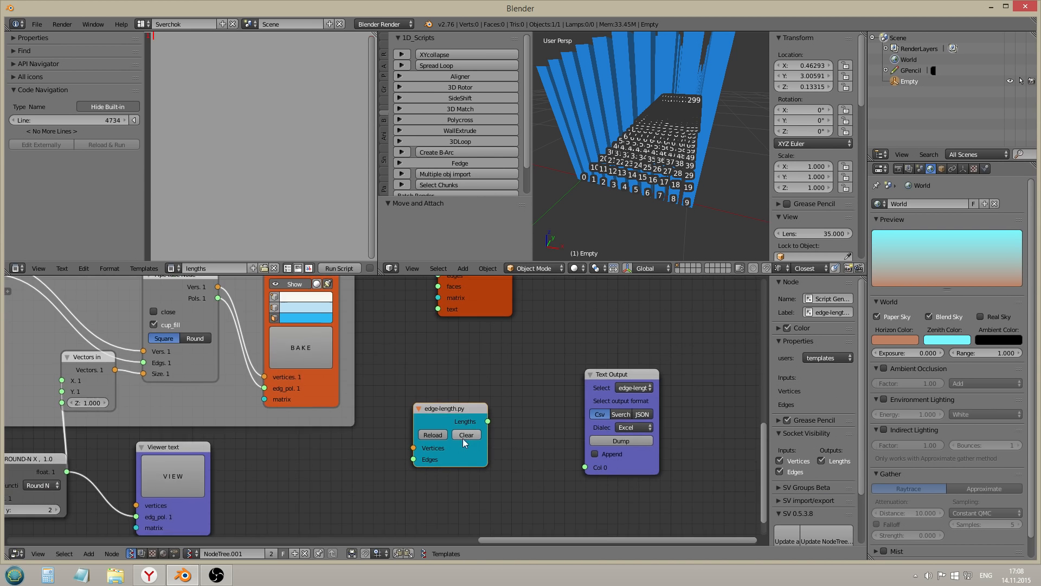
Link UV Connect's vertices and data outputs to edge-length.py's Vertices and Edges, and link its Lengths output to Viewer text's edg_pol input
scroll(465, 443, "down", 2)
mouse_move(148, 332)
left_mouse_down()
mouse_move(488, 483)
mouse_move(129, 329)
left_mouse_up()
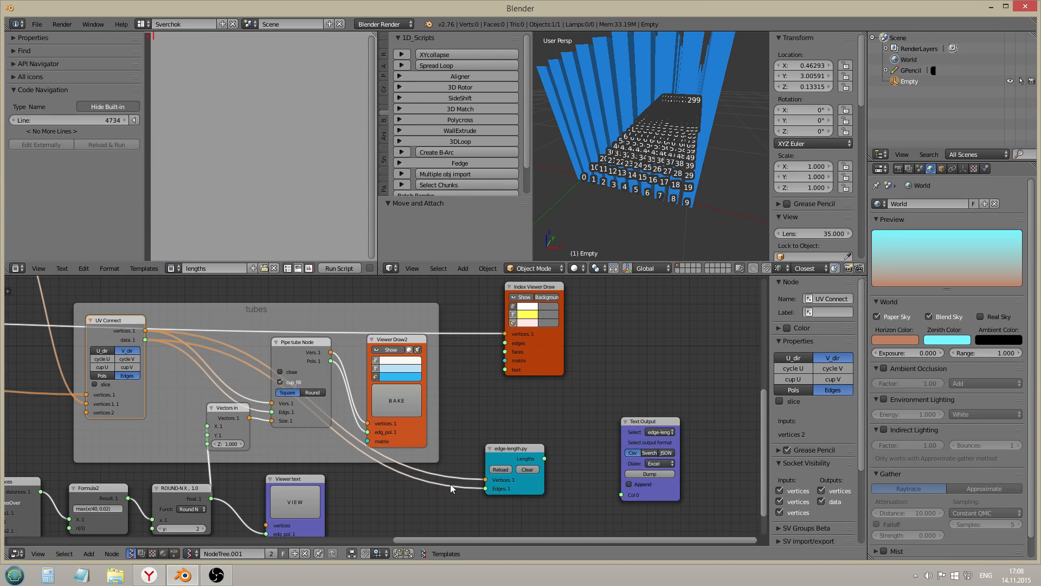
scroll(550, 460, "up", 3)
middle_click_drag(552, 458, 444, 411)
left_click_drag(434, 412, 82, 496)
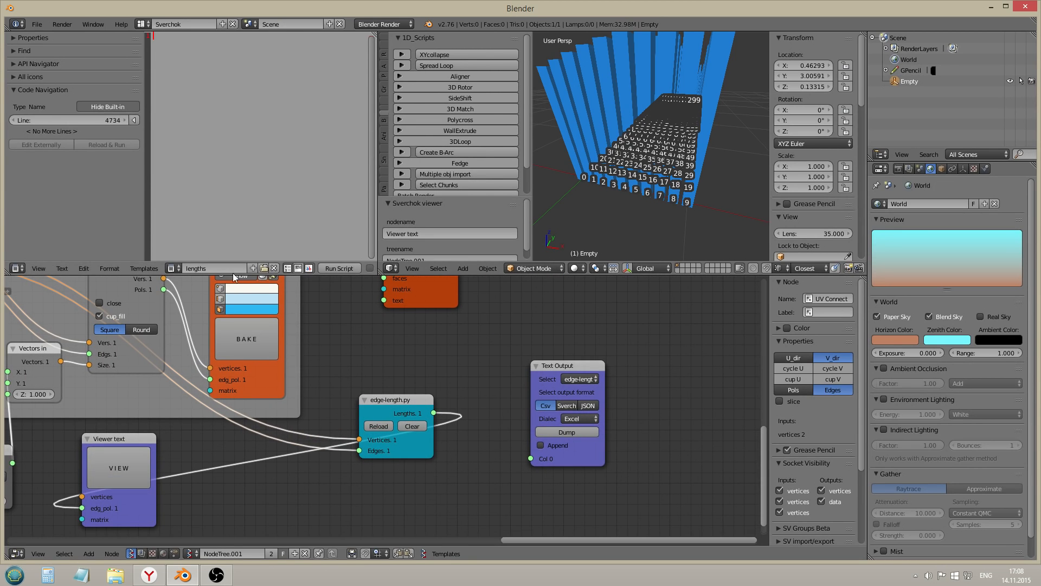
Turn the Outliner area into a Text Editor showing Sverchok_viewer and read through the listed edge lengths
left_click(175, 268)
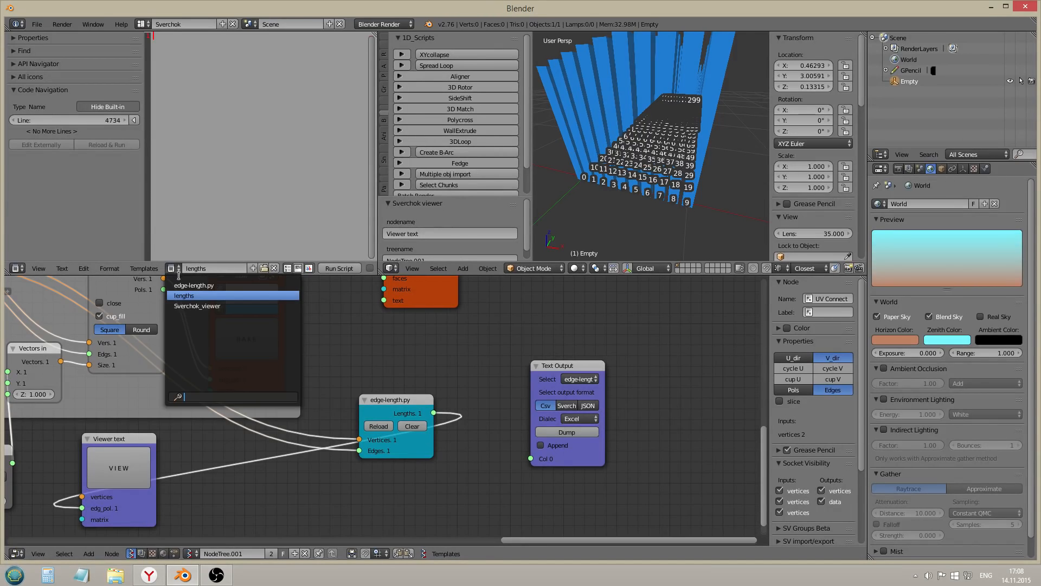
left_click(882, 154)
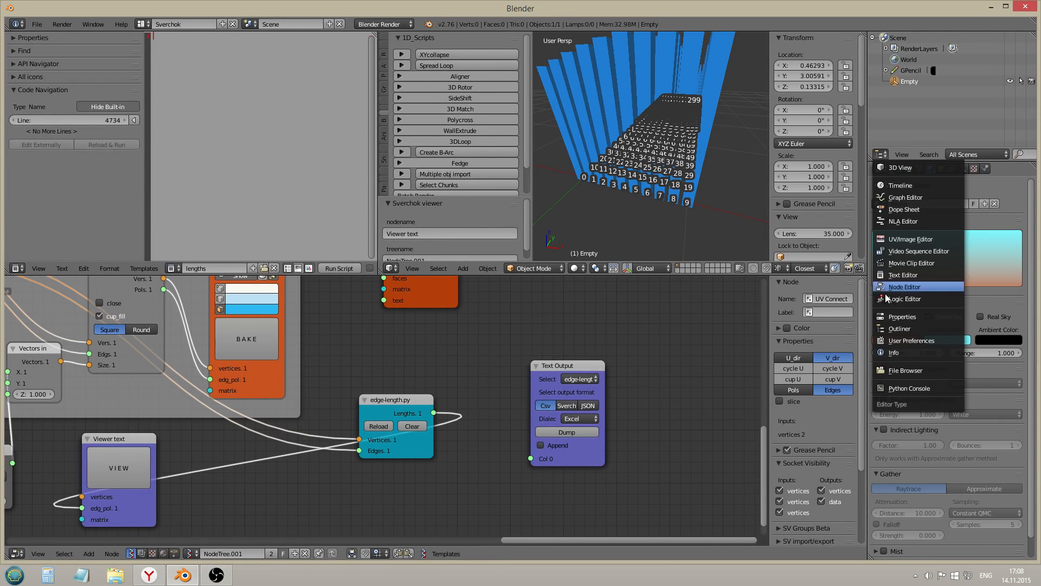
left_click(903, 275)
left_click(984, 155)
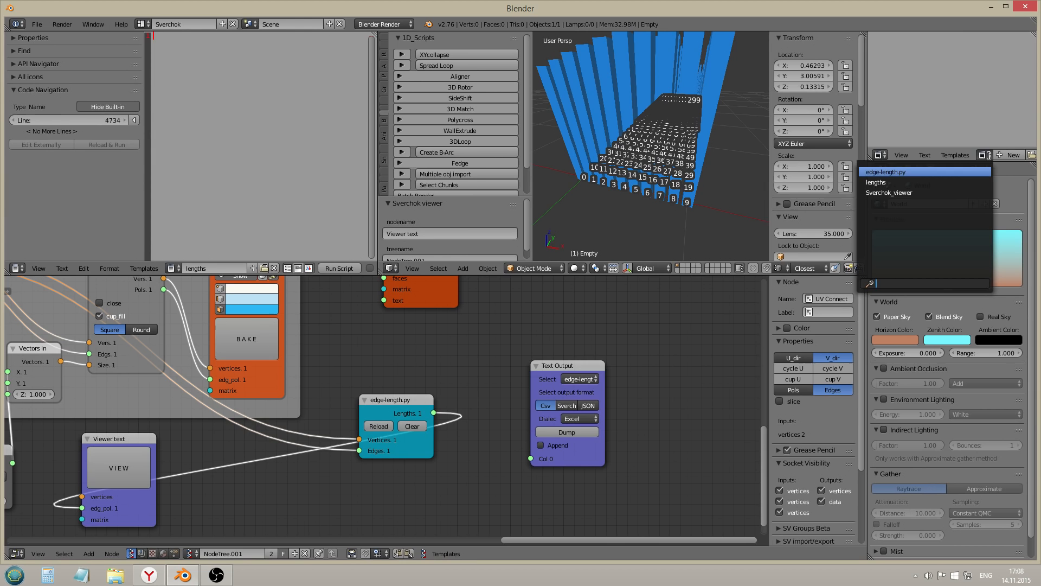
left_click(953, 192)
scroll(1009, 113, "down", 5)
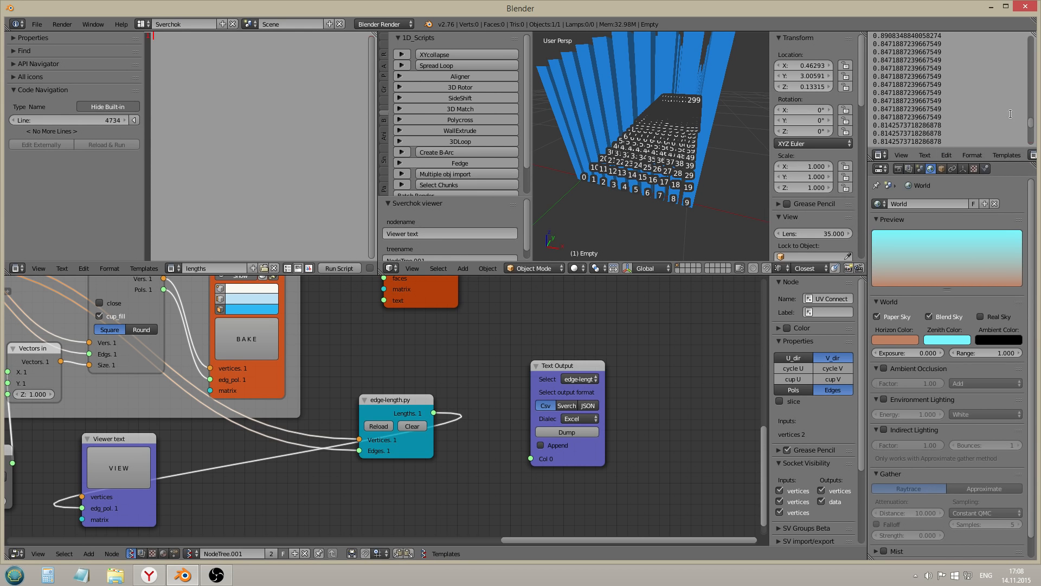
left_click_drag(1032, 127, 1034, 36)
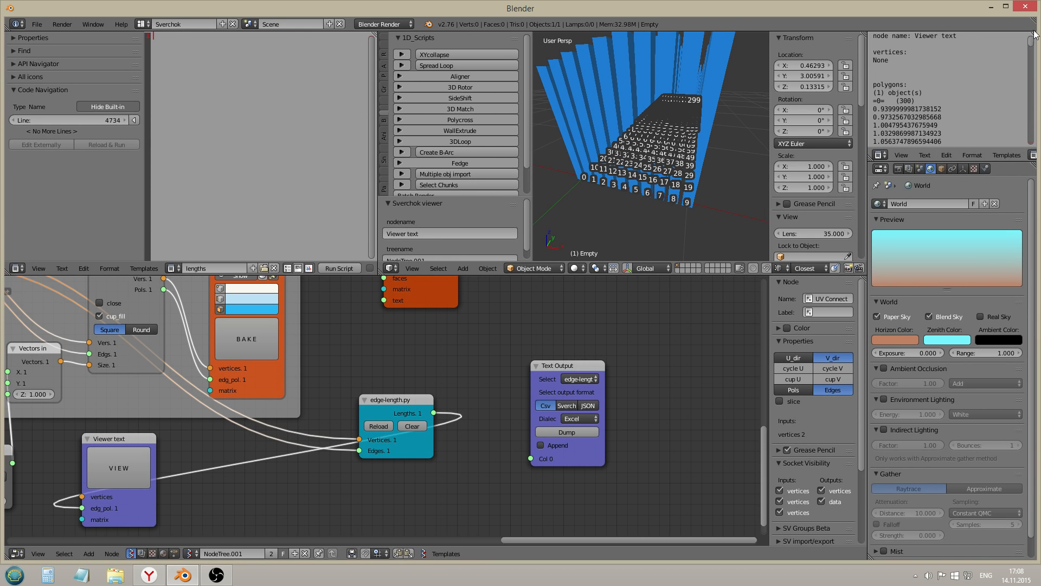
left_click_drag(874, 101, 915, 116)
left_click(925, 117)
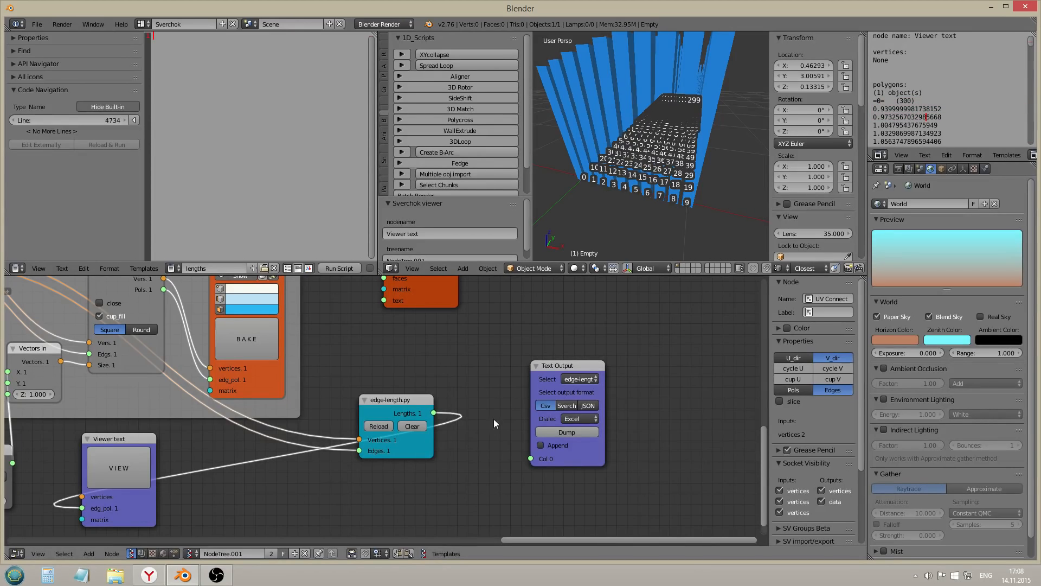
Link edge-length.py's Lengths output to Text Output's Col 0 input and move Text Output farther from the script node
scroll(184, 488, "down", 1)
left_click_drag(430, 432, 483, 462)
right_click_drag(543, 469, 675, 464)
Add a List Split node and insert it into the link between edge-length.py and Text Output
scroll(508, 460, "down", 2)
middle_click_drag(506, 468, 399, 442)
scroll(521, 445, "up", 1)
key("shift+a")
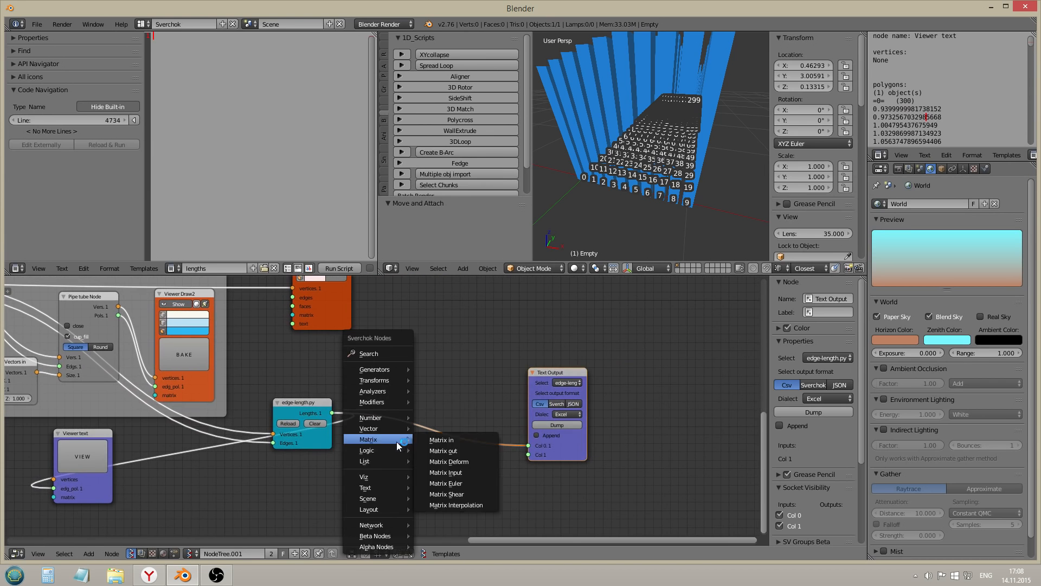
mouse_move(385, 462)
mouse_move(453, 462)
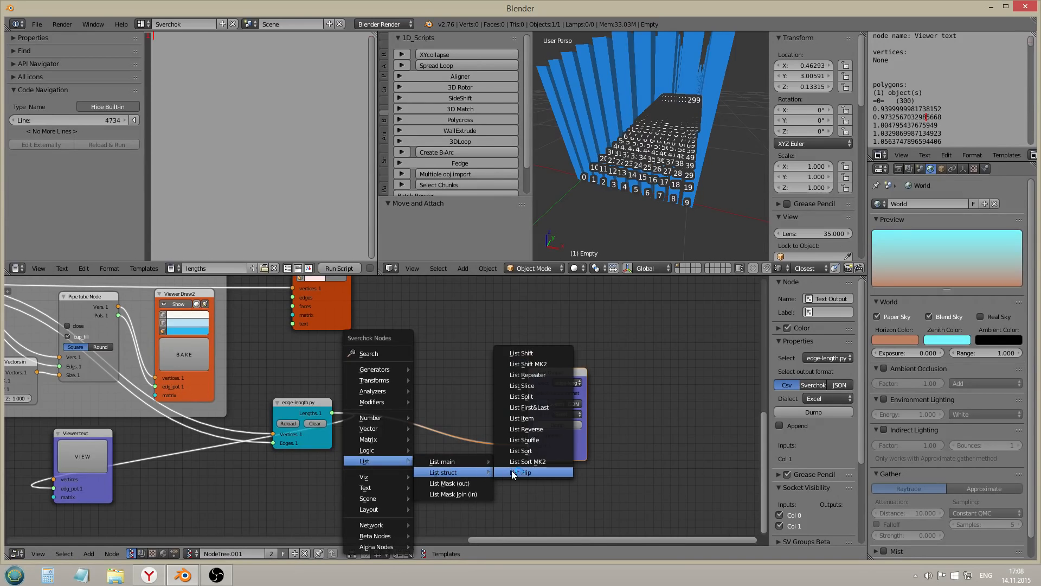
left_click(531, 393)
left_click(395, 345)
scroll(395, 369, "down", 1)
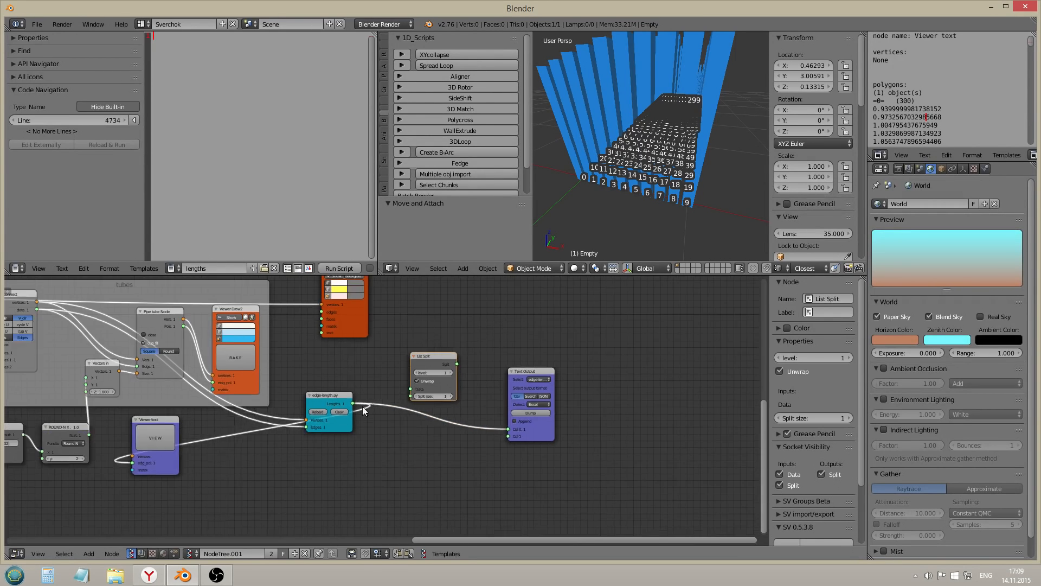
middle_click_drag(312, 412, 551, 441)
left_click_drag(671, 390, 678, 432)
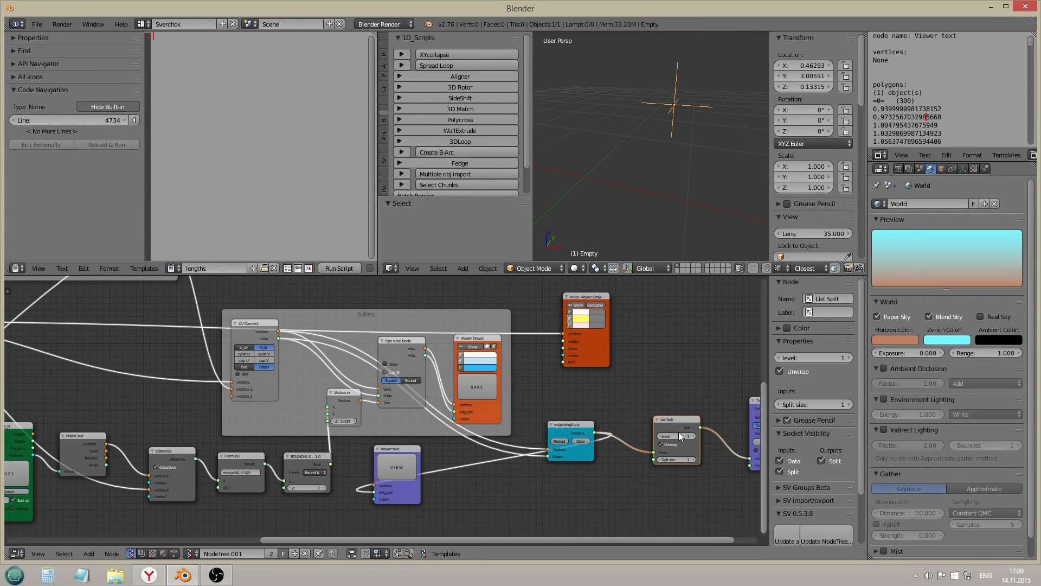
Examine the x and y integer nodes at the start of the node tree
scroll(667, 437, "down", 2)
scroll(373, 402, "down", 3)
middle_click_drag(225, 411, 279, 390)
middle_click_drag(115, 350, 88, 345)
scroll(91, 350, "up", 2)
scroll(80, 351, "up", 2)
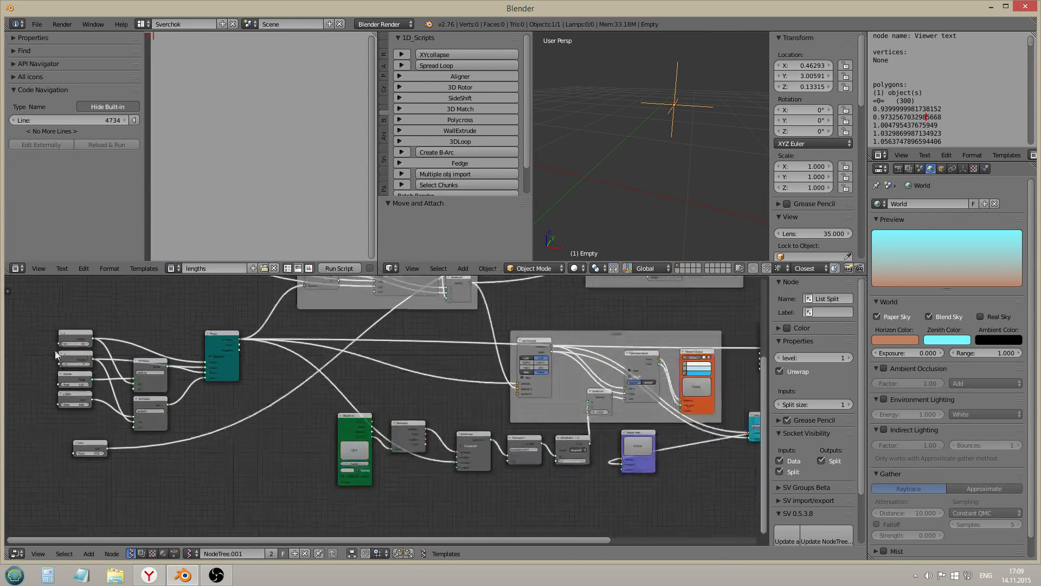
scroll(86, 339, "down", 2)
scroll(86, 339, "up", 4)
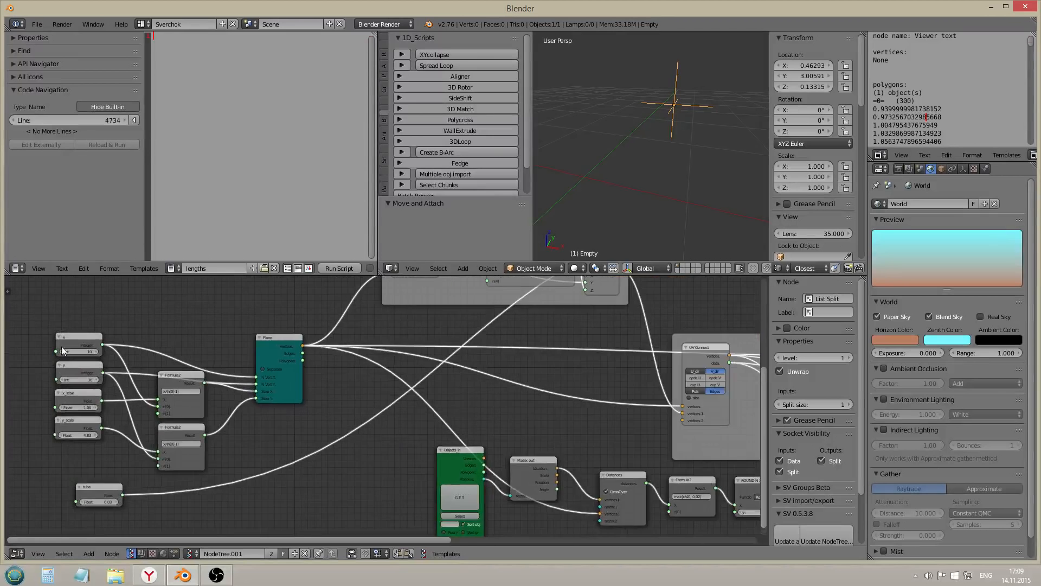
scroll(84, 339, "down", 6)
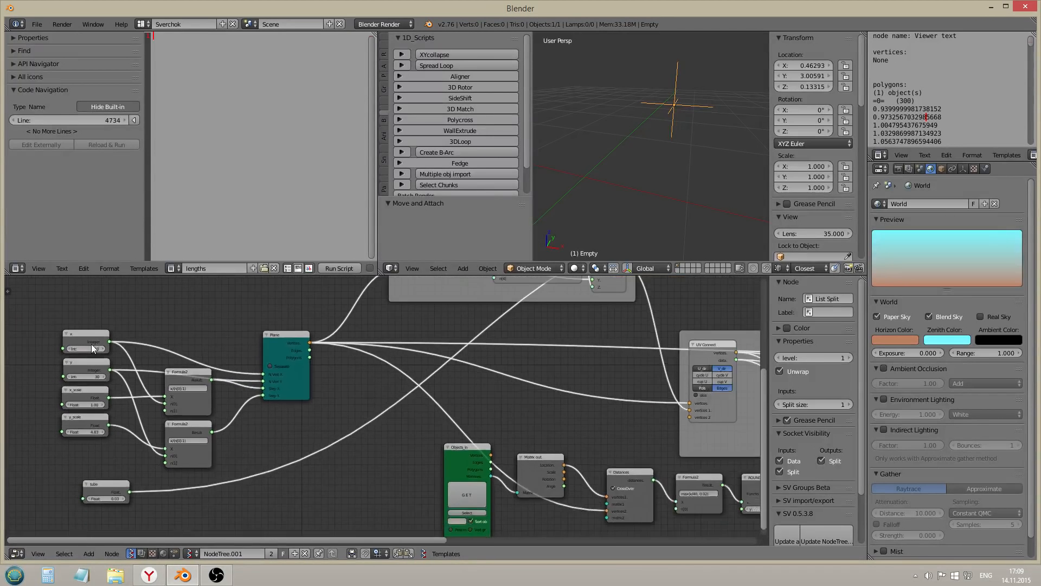
left_click(213, 579)
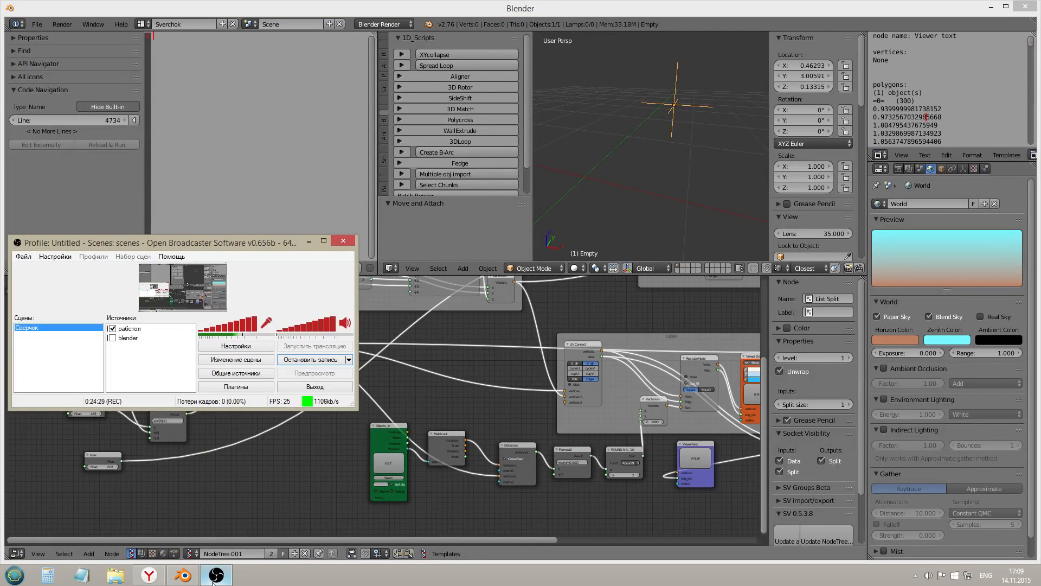
left_click(213, 579)
left_click(213, 579)
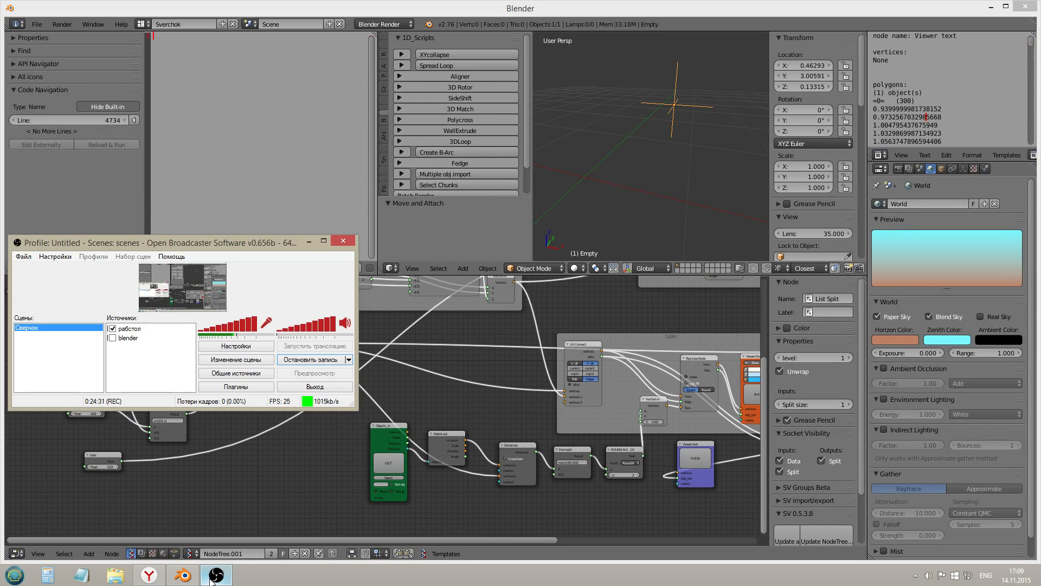
left_click(213, 579)
Link the x integer node's output to List Split's Split size input
scroll(106, 338, "down", 3)
left_click_drag(107, 339, 421, 383)
scroll(654, 407, "up", 5)
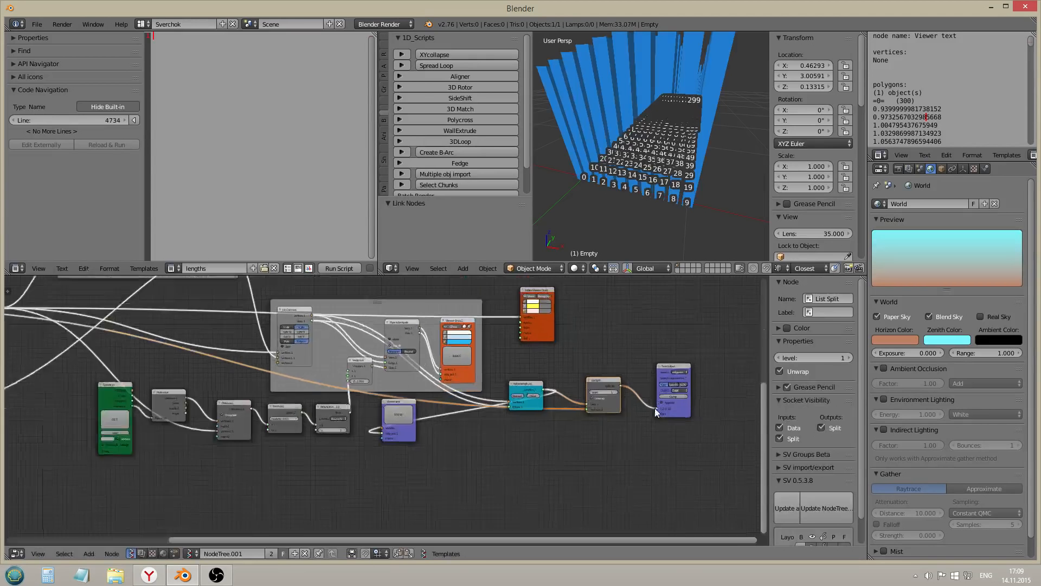
Place Viewer text below Text Output, link List Split's Split output to its edg_pol input, and view the split lists
middle_click_drag(544, 398, 537, 399)
left_click_drag(66, 473, 637, 512)
left_click_drag(509, 377, 574, 499)
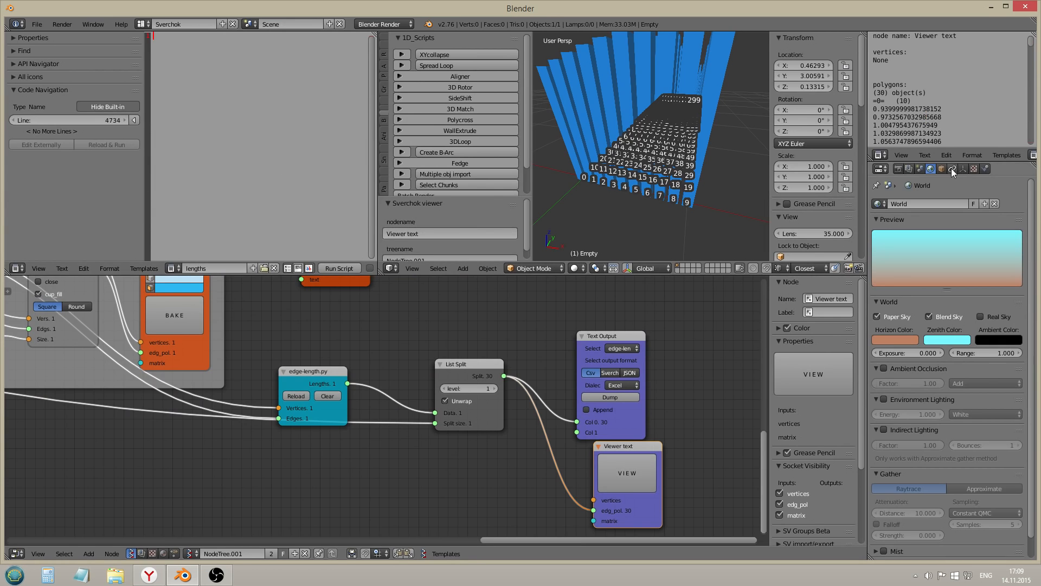
scroll(924, 100, "down", 3)
scroll(924, 101, "down", 8)
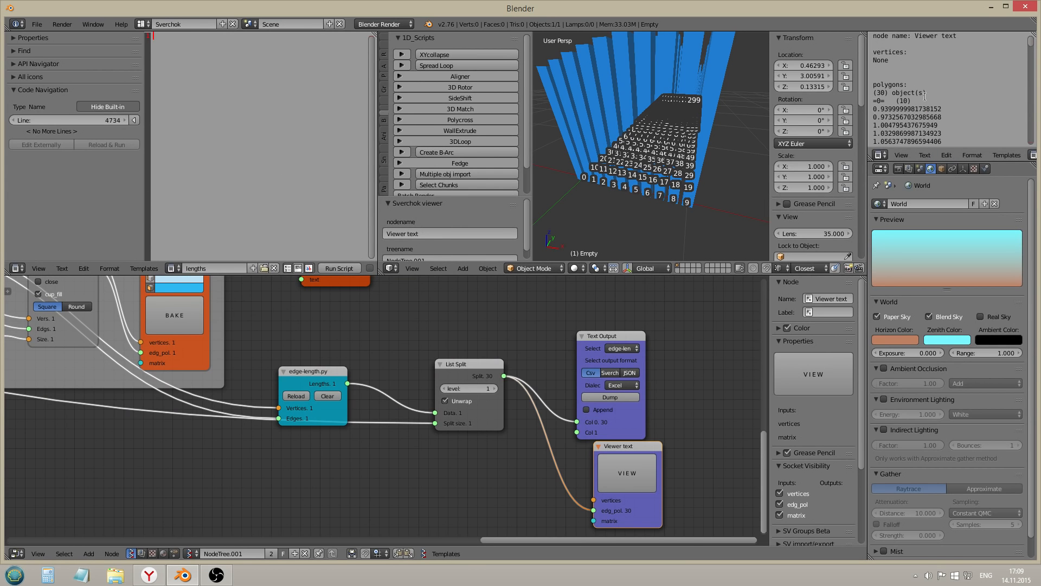
left_click_drag(640, 512, 621, 519)
middle_click_drag(685, 442, 584, 449)
Show the lengths text in the large Text Editor and hide that editor's properties sidebar
left_click(174, 269)
left_click(191, 295)
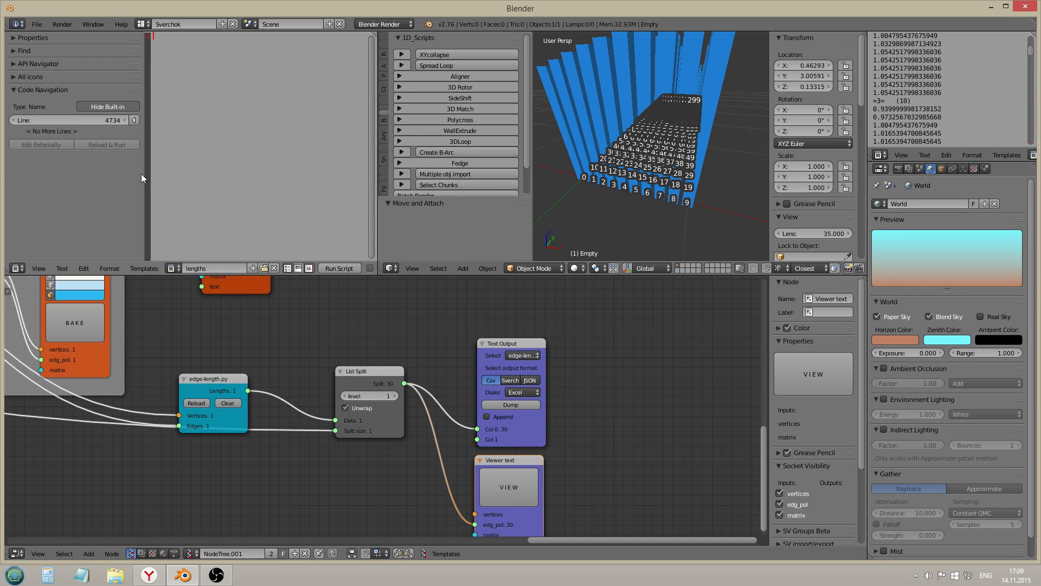
key("ctrl+t")
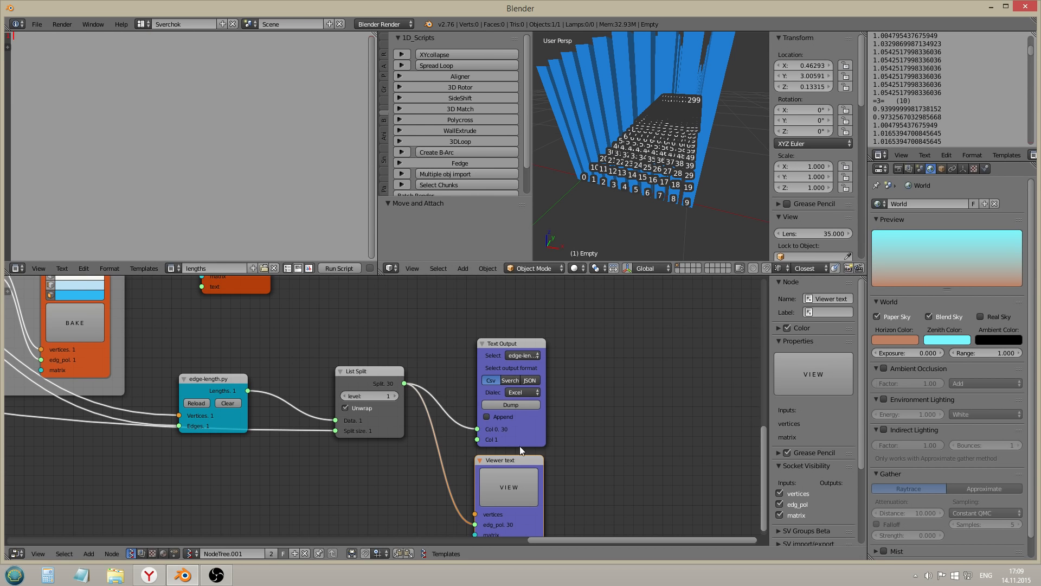
Choose Excel as the CSV dialect in the Text Output node
scroll(512, 387, "up", 2)
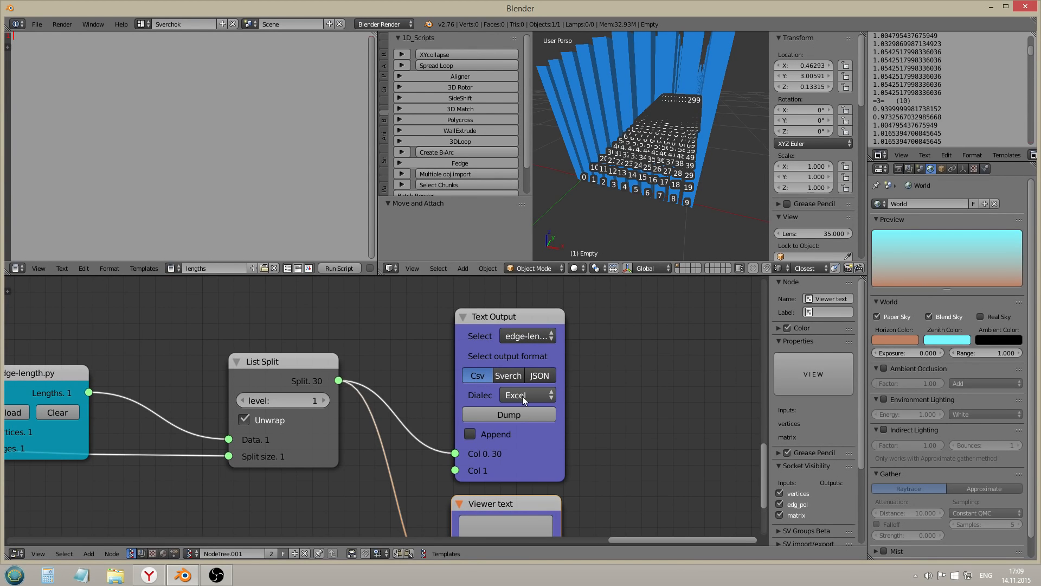
left_click(541, 395)
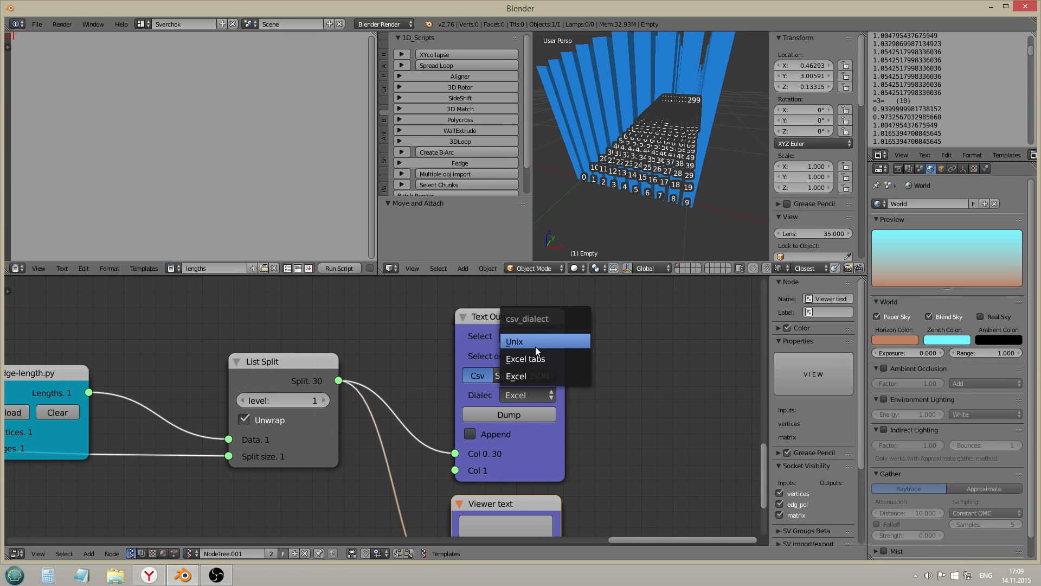
left_click(535, 376)
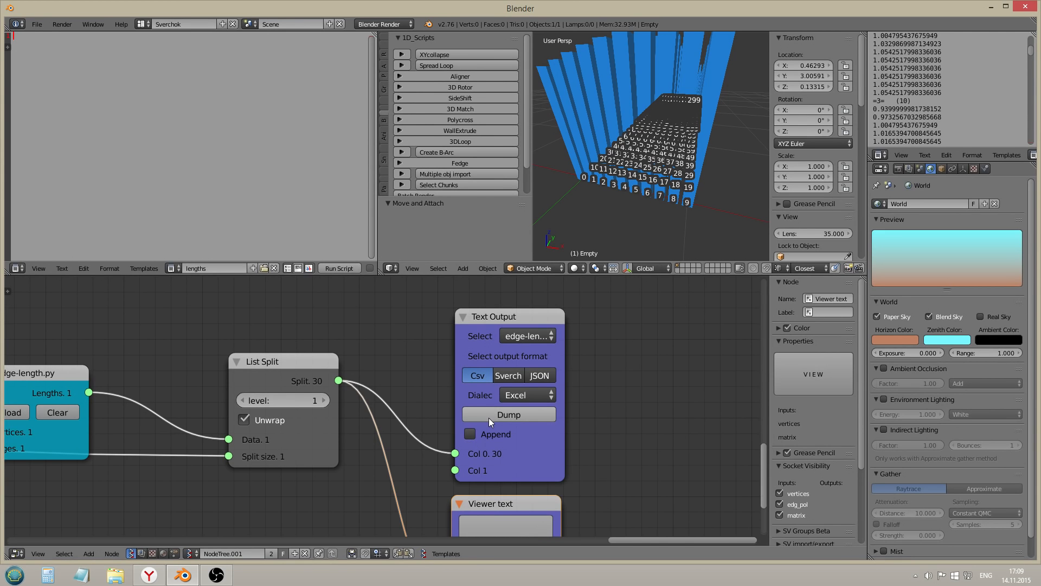
Dump the split lengths from Text Output into the edge-length.py text and show that text in the Text Editor
scroll(567, 425, "down", 3)
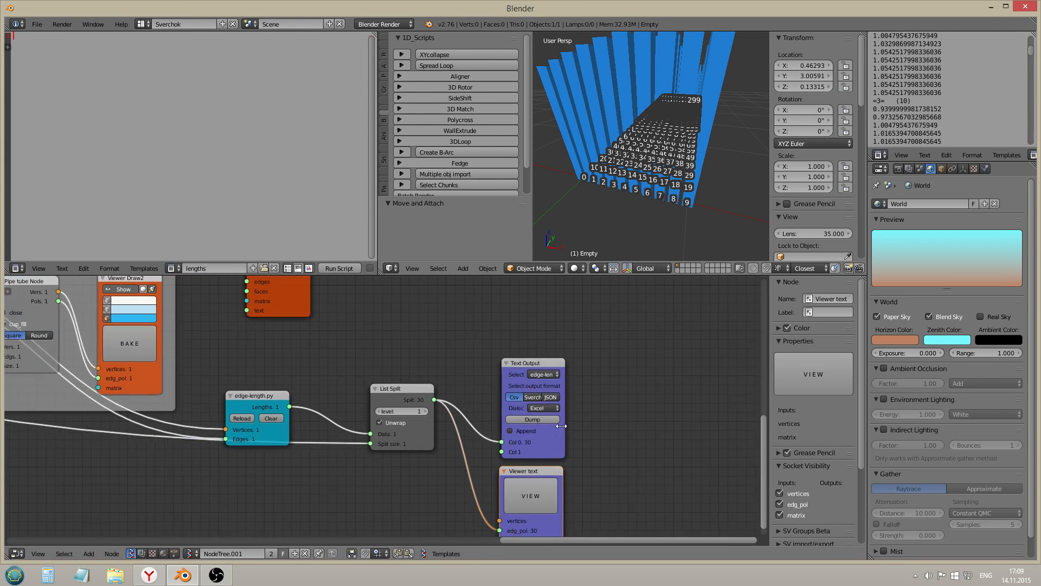
scroll(538, 418, "up", 2)
left_click(538, 419)
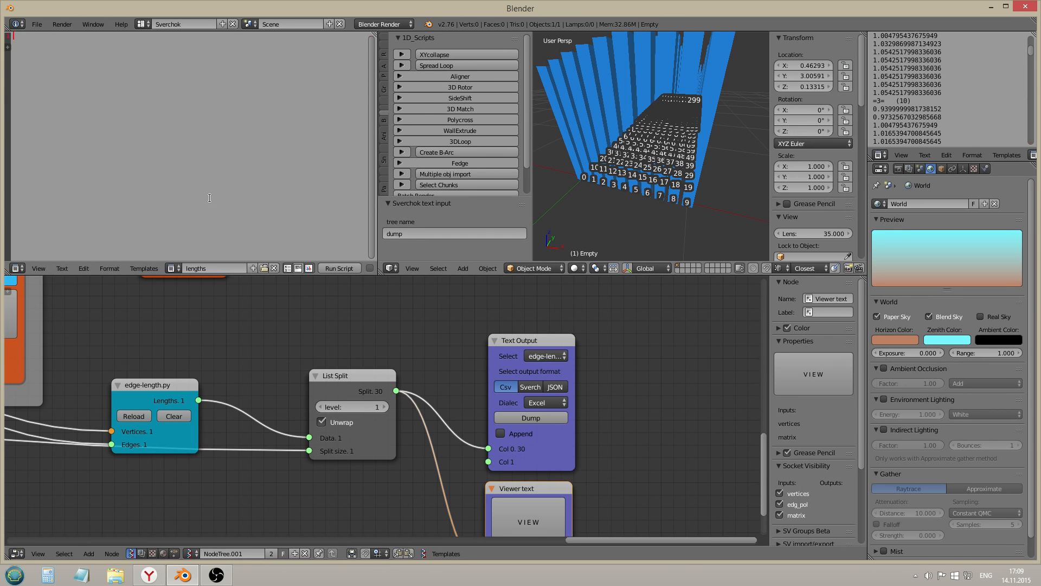
left_click(173, 268)
left_click(191, 282)
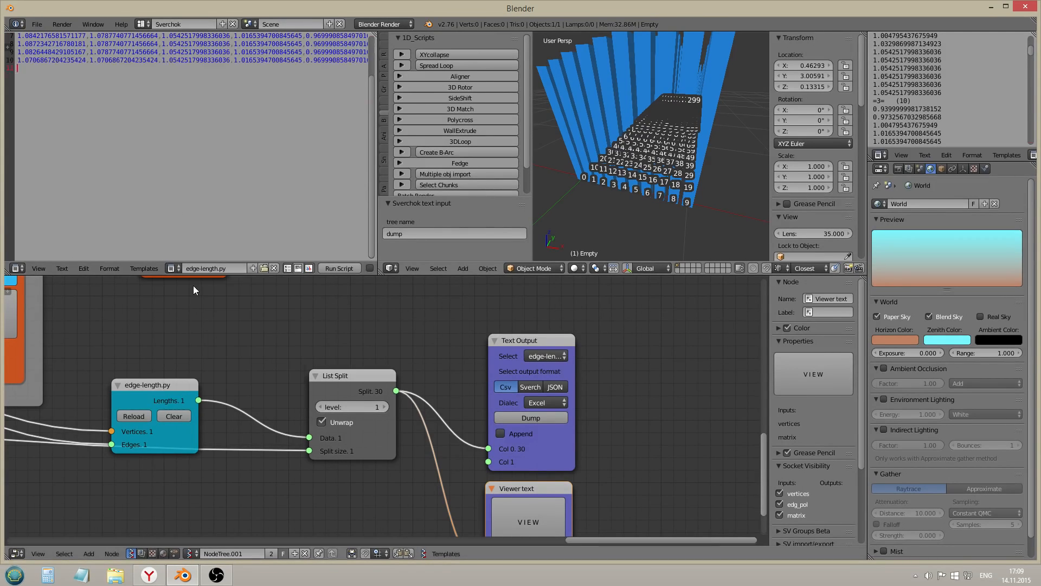
Set Text Output's target text to lengths and show the lengths text in the Text Editor
left_click(539, 357)
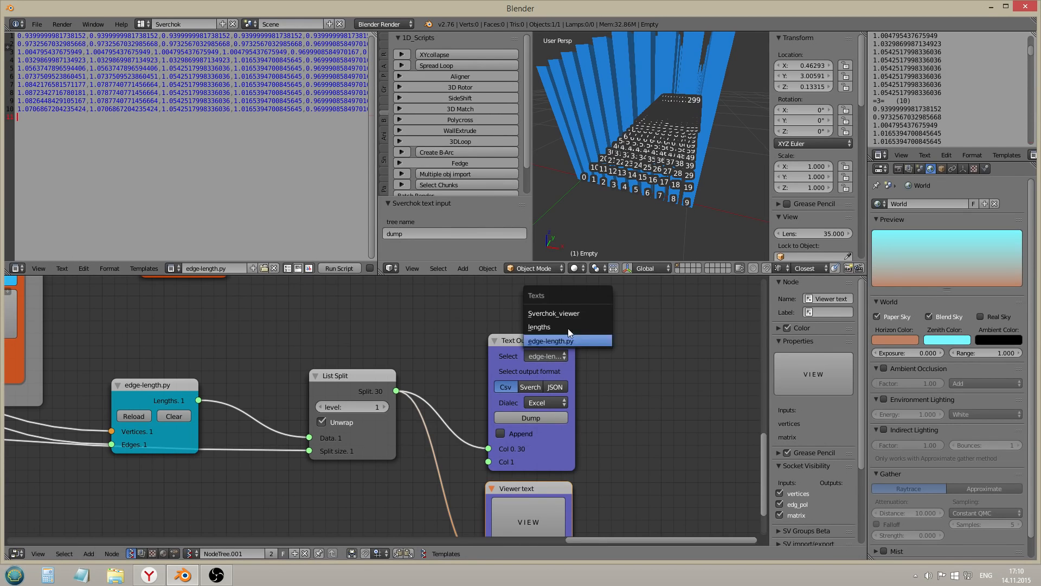
left_click(555, 326)
left_click(173, 268)
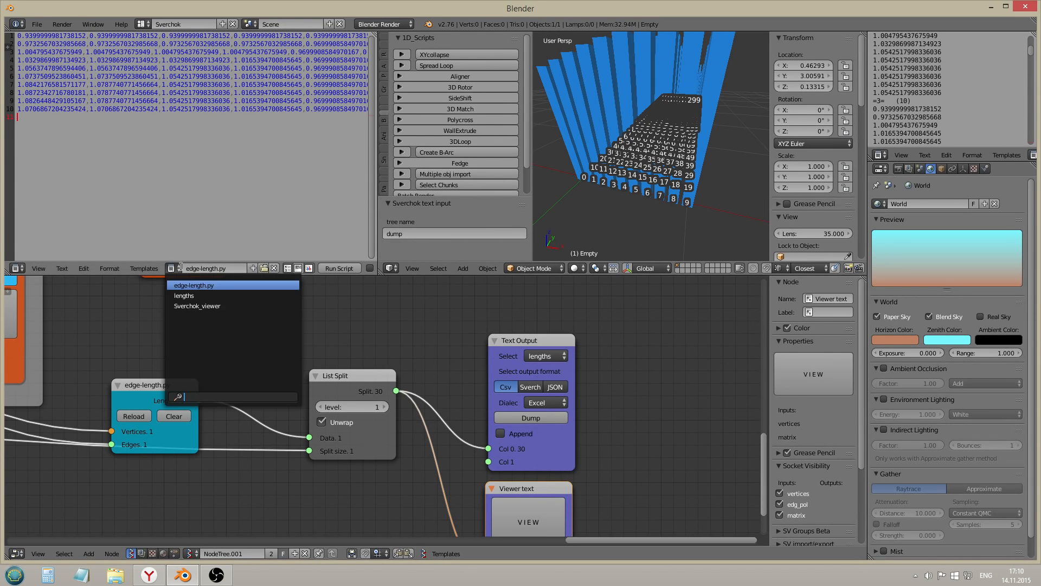
left_click(178, 292)
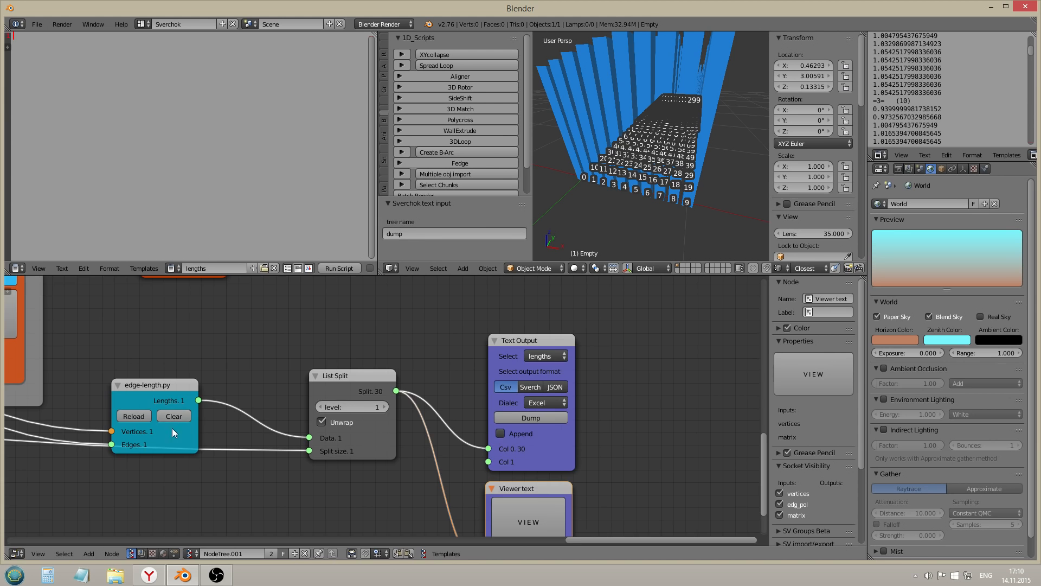
Clear the script from the edge-length.py node and import the edge-length.py template again
middle_click_drag(171, 428, 445, 411)
scroll(445, 412, "down", 3)
left_click(471, 449)
left_click(462, 446)
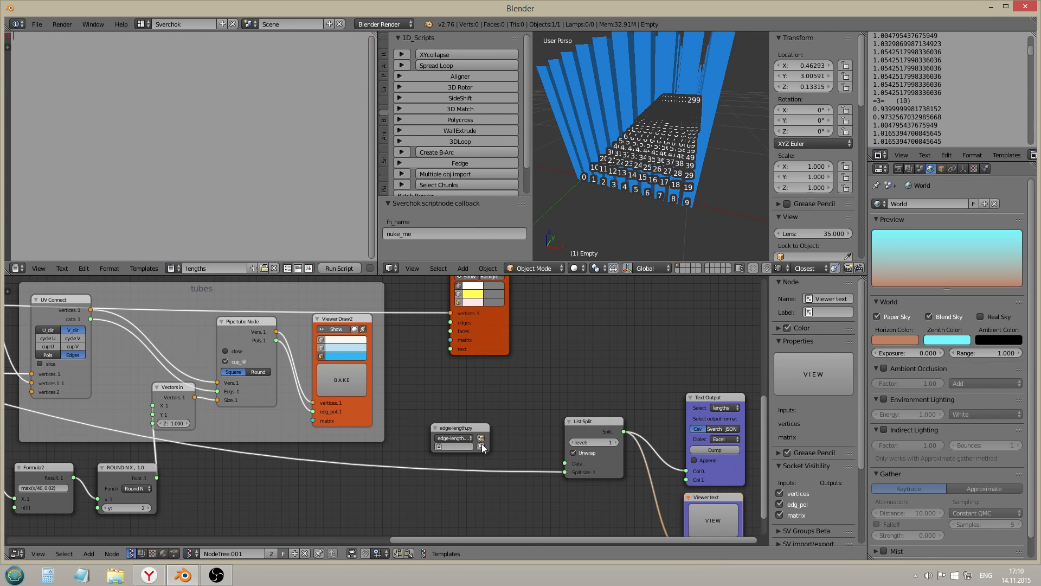
Load edge-length.py.001 in the script node and relink UV Connect's vertices and data outputs to its Vertices and Edges
left_click(458, 447)
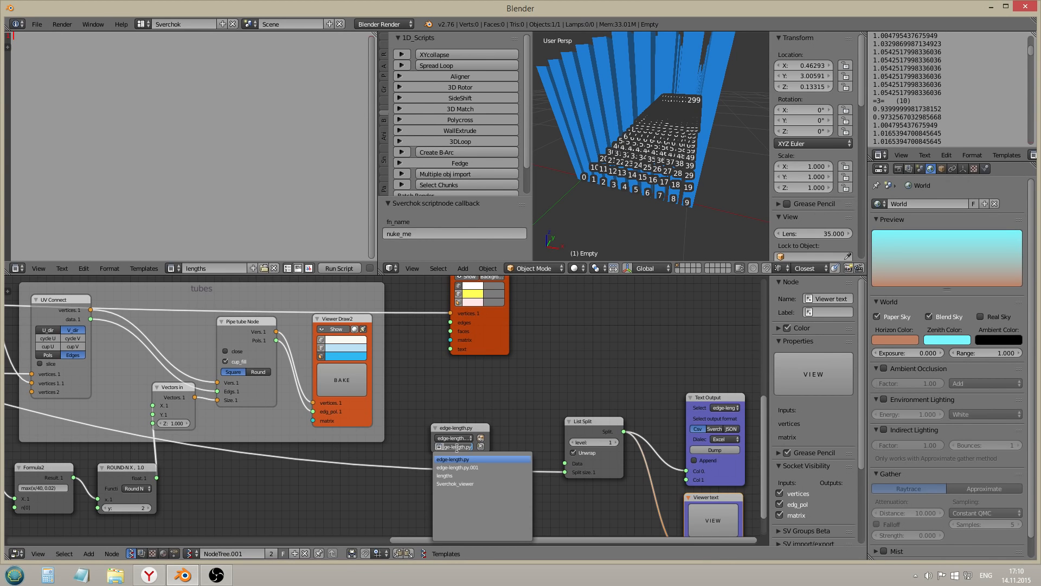
left_click(456, 466)
left_click(481, 446)
mouse_move(431, 459)
left_mouse_down()
mouse_move(89, 311)
mouse_move(291, 419)
mouse_move(439, 468)
left_mouse_up()
Delete the overwritten edge-length.py text block and show the lengths text in the Text Editor
left_click(173, 268)
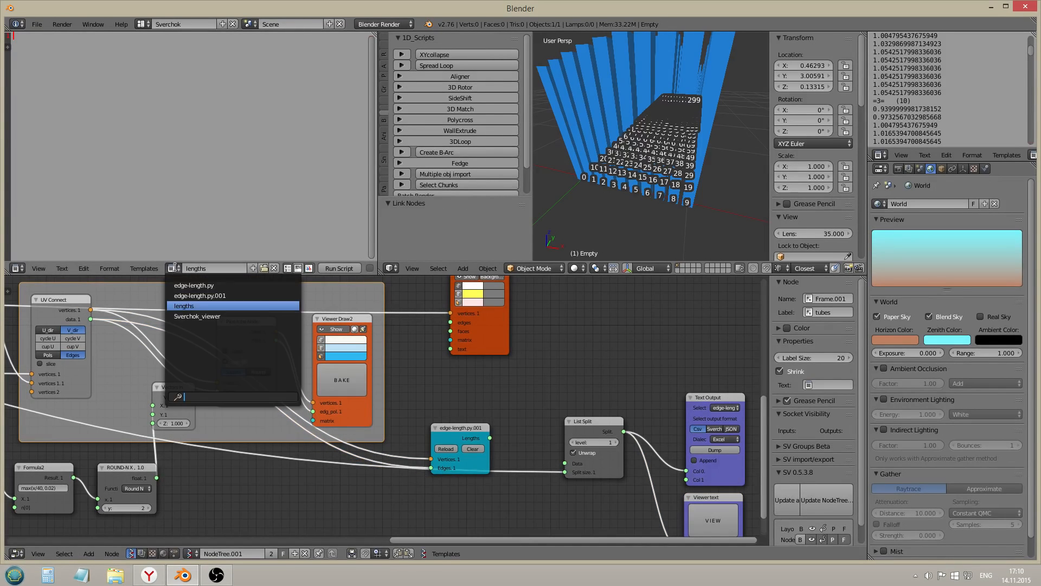
left_click(199, 286)
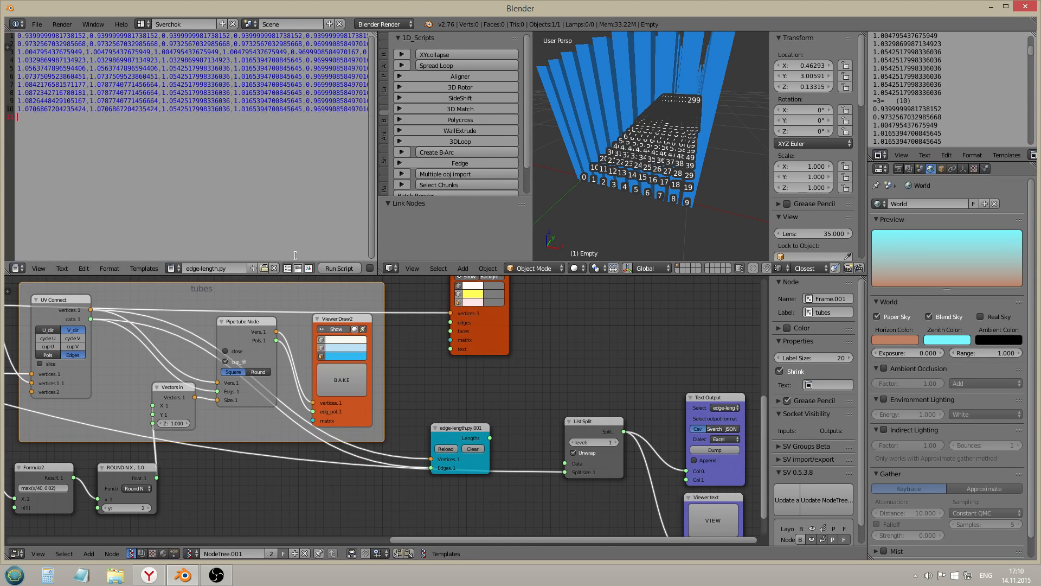
left_click(275, 268)
left_click(173, 268)
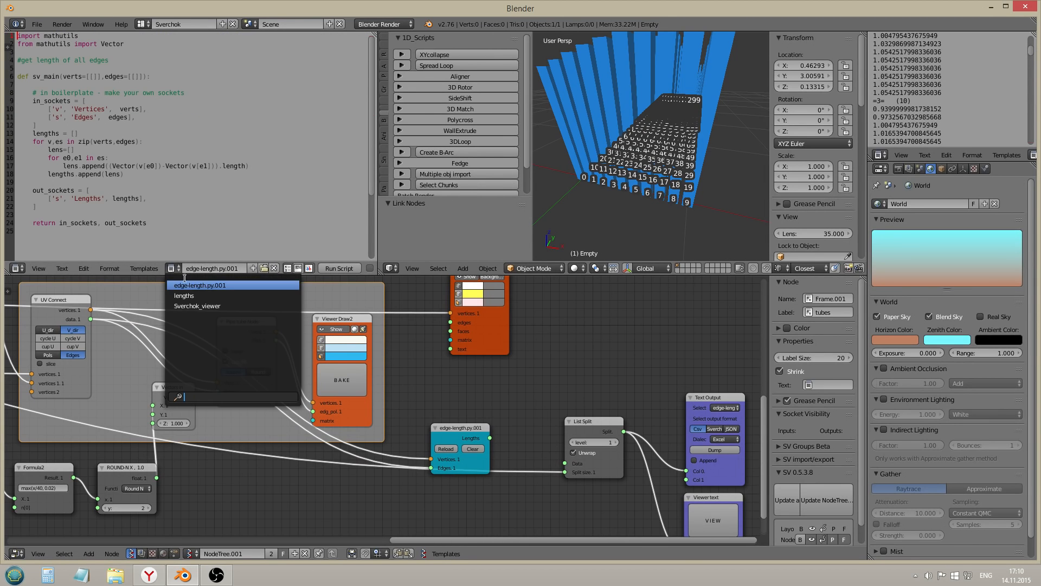
left_click(190, 296)
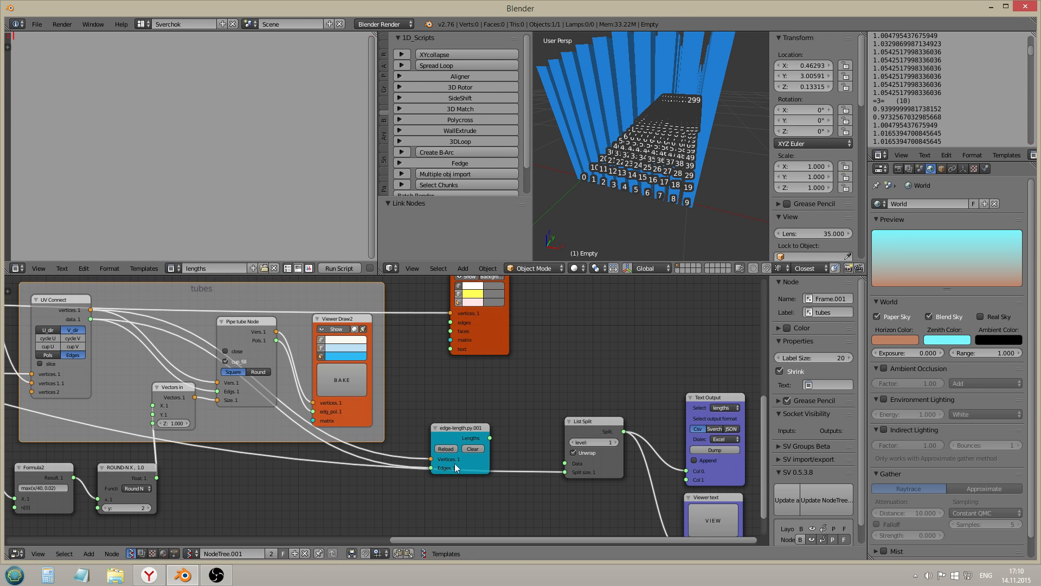
Connect the edge length script's Lengths output to List Split's Data input and dump the split lengths to the lengths text as CSV
left_click_drag(489, 438, 567, 464)
scroll(669, 442, "up", 1)
middle_click_drag(669, 442, 584, 436)
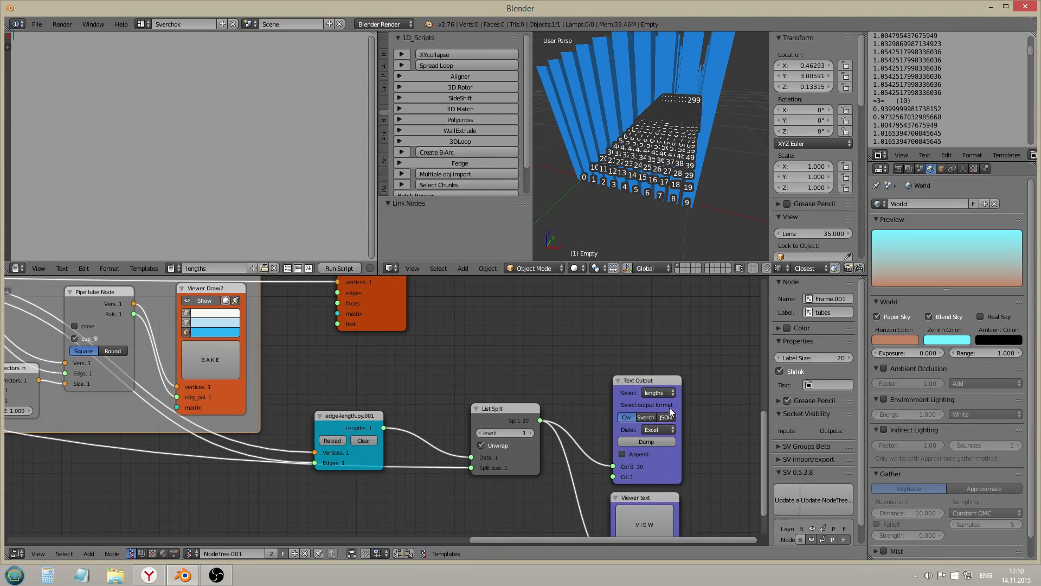
left_click(662, 442)
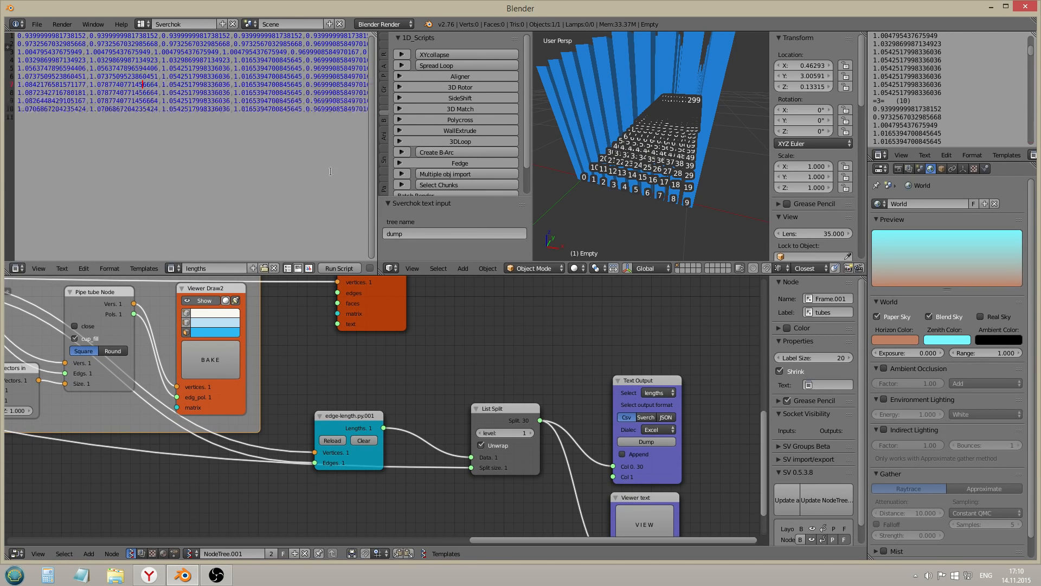
Narrow the Text Editor area and save the lengths text to the Desktop as lengths.csv
left_click_drag(379, 164, 344, 180)
middle_click_drag(687, 492, 526, 456)
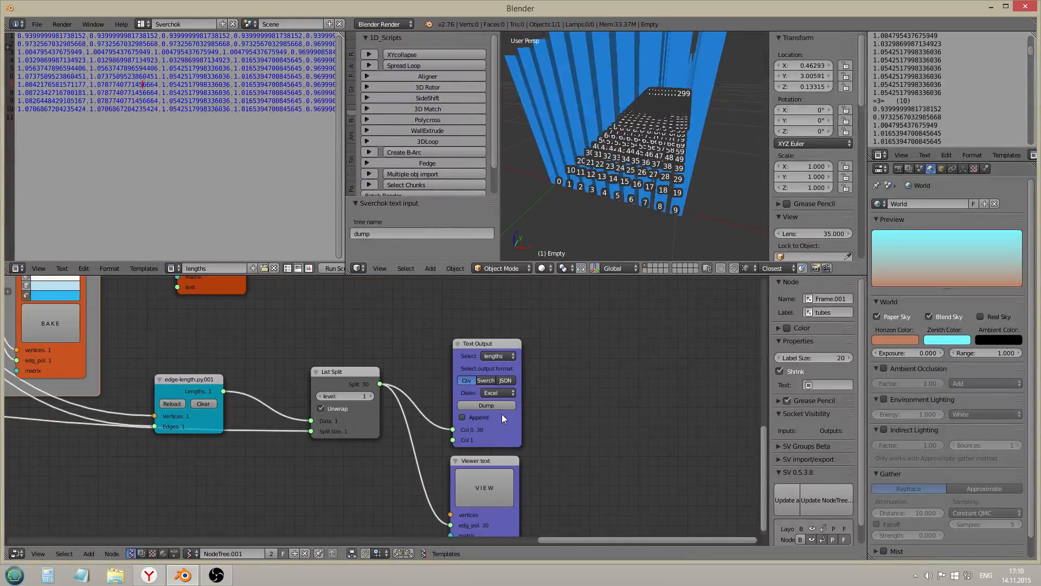
scroll(502, 414, "up", 2)
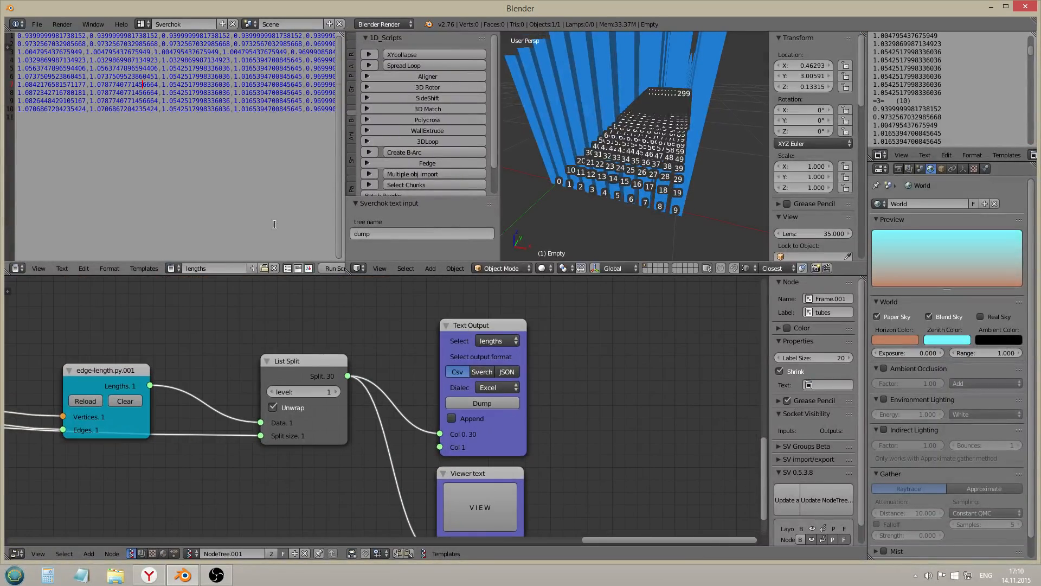
left_click(44, 269)
left_click(61, 268)
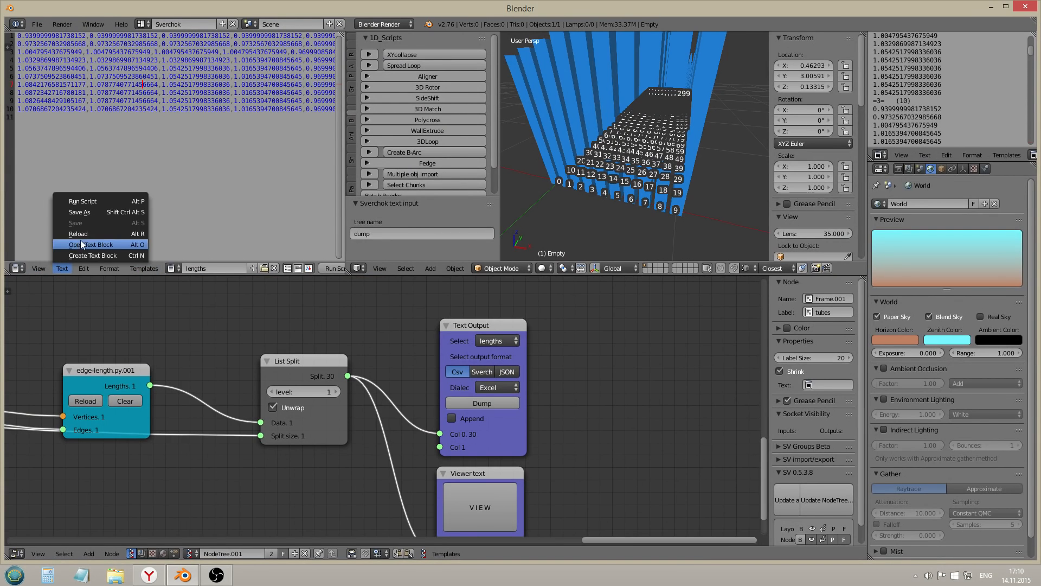
left_click(89, 214)
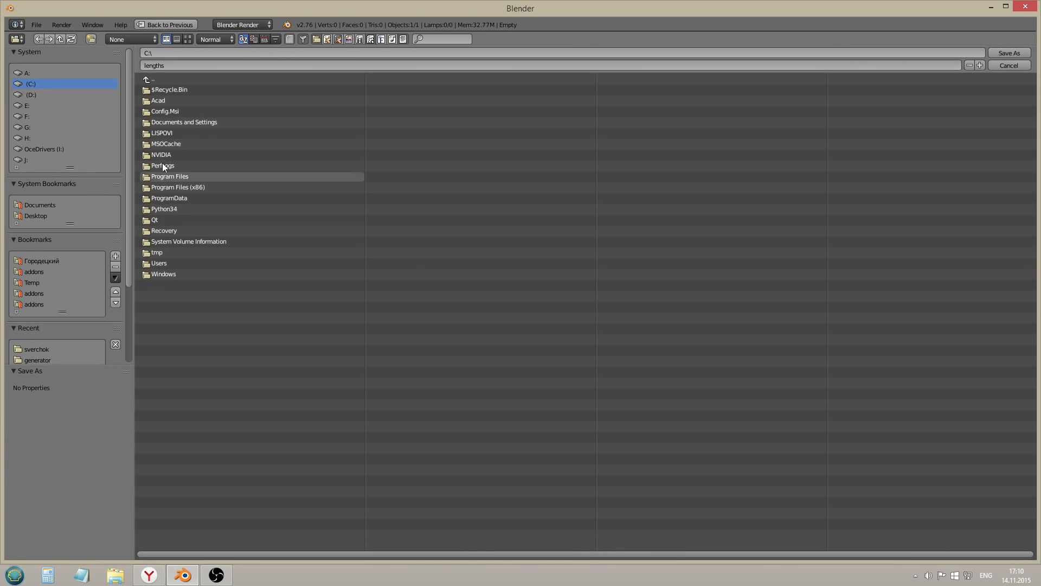
left_click(171, 65)
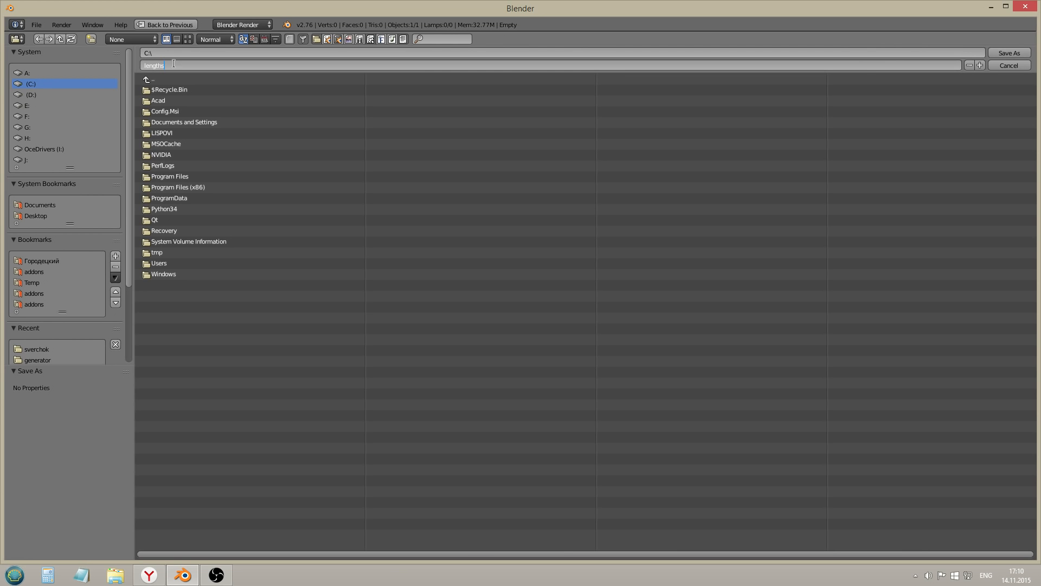
left_click(189, 234)
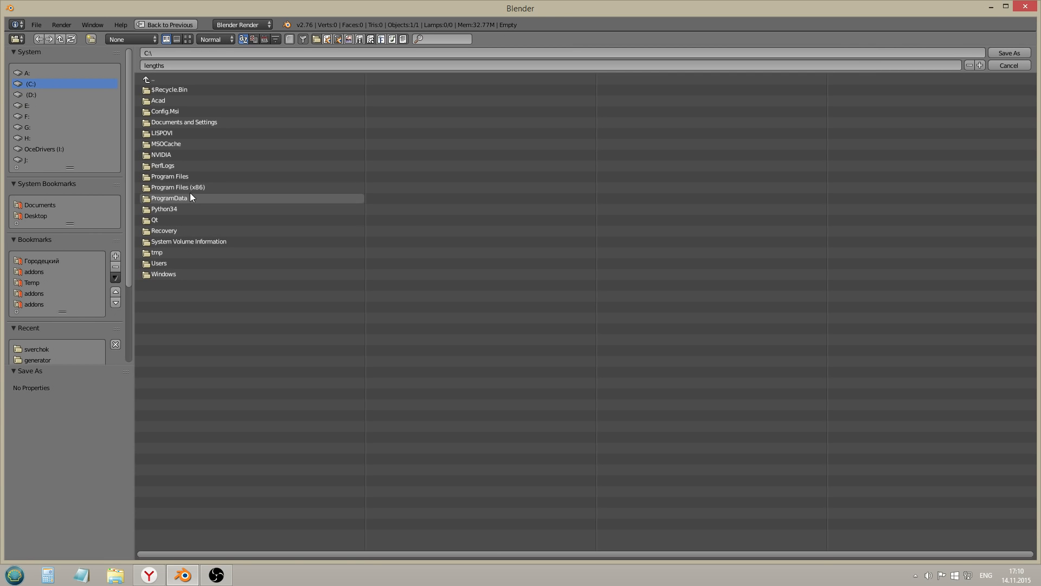
scroll(71, 316, "down", 3)
scroll(57, 295, "up", 2)
left_click(42, 204)
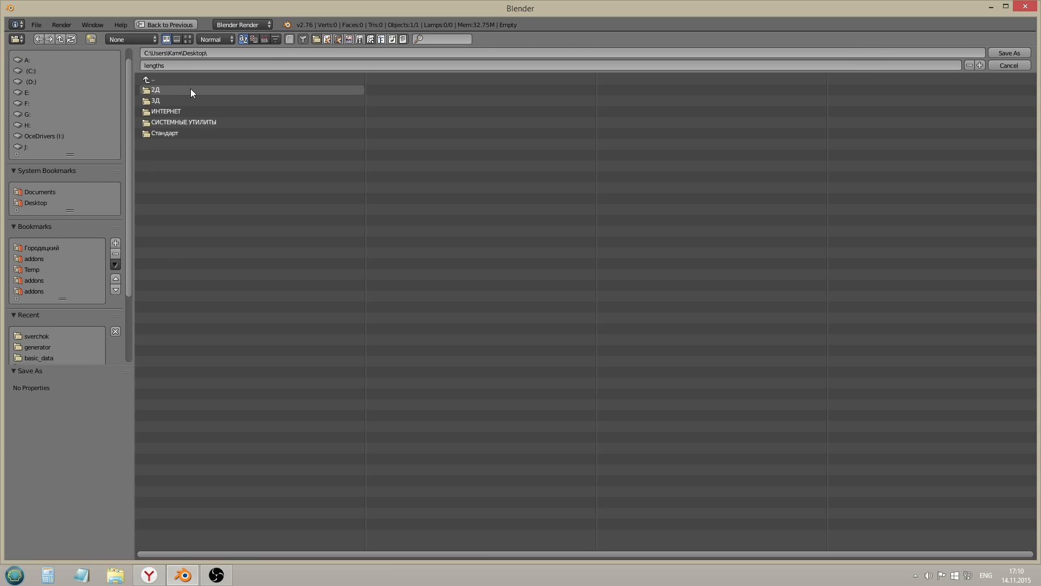
left_click(187, 66)
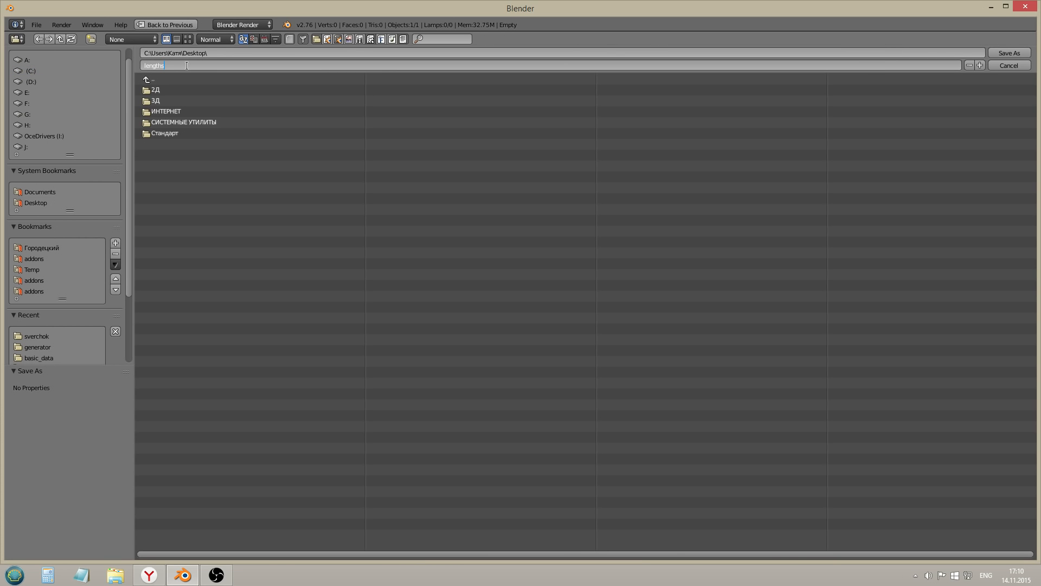
key("Return")
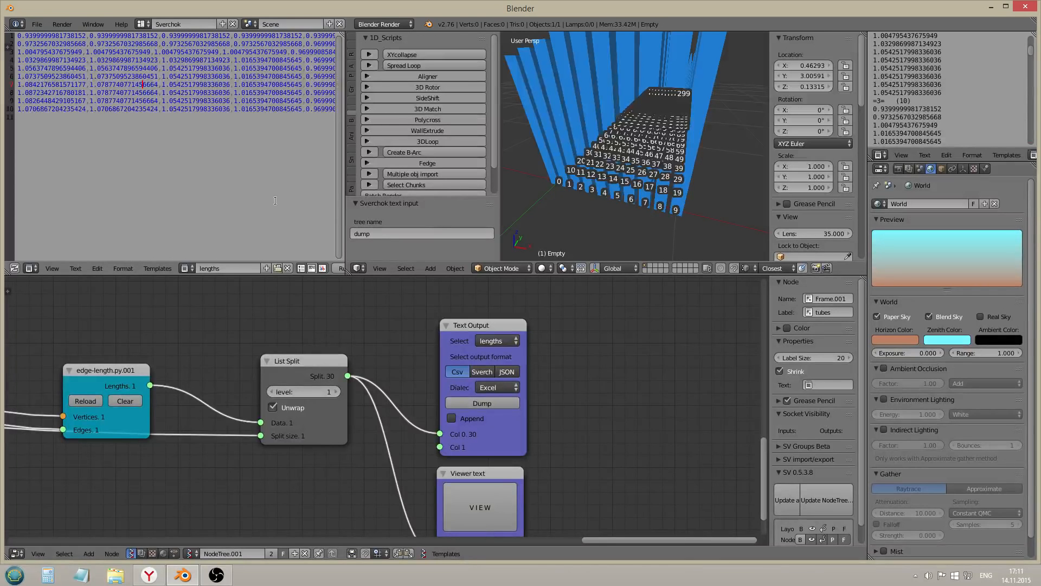
Examine the node chain from the ROUND-N node through the edge length script and List Split to Text Output
left_click(495, 445)
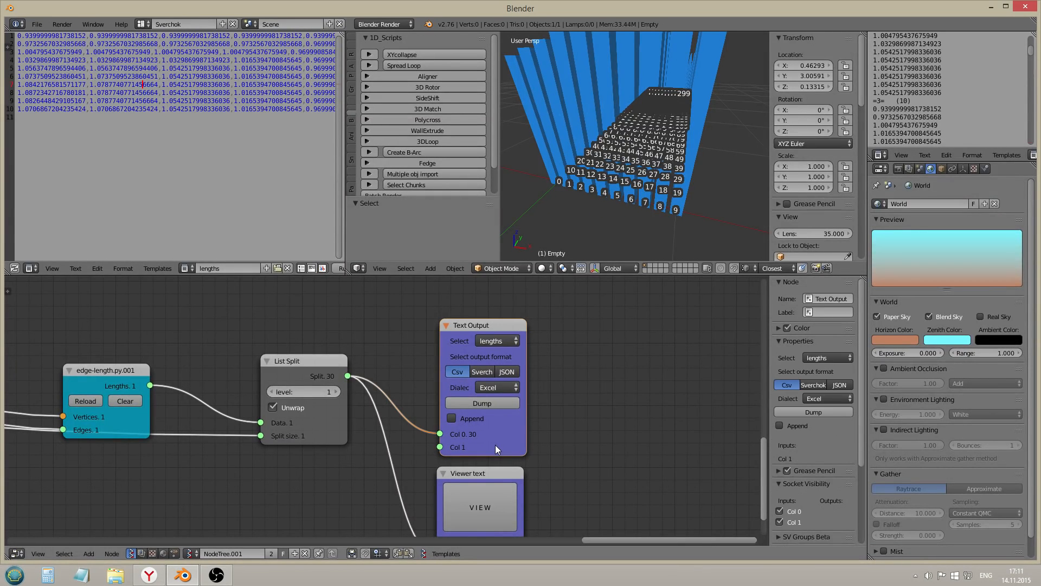
scroll(468, 442, "down", 1)
scroll(314, 362, "down", 1)
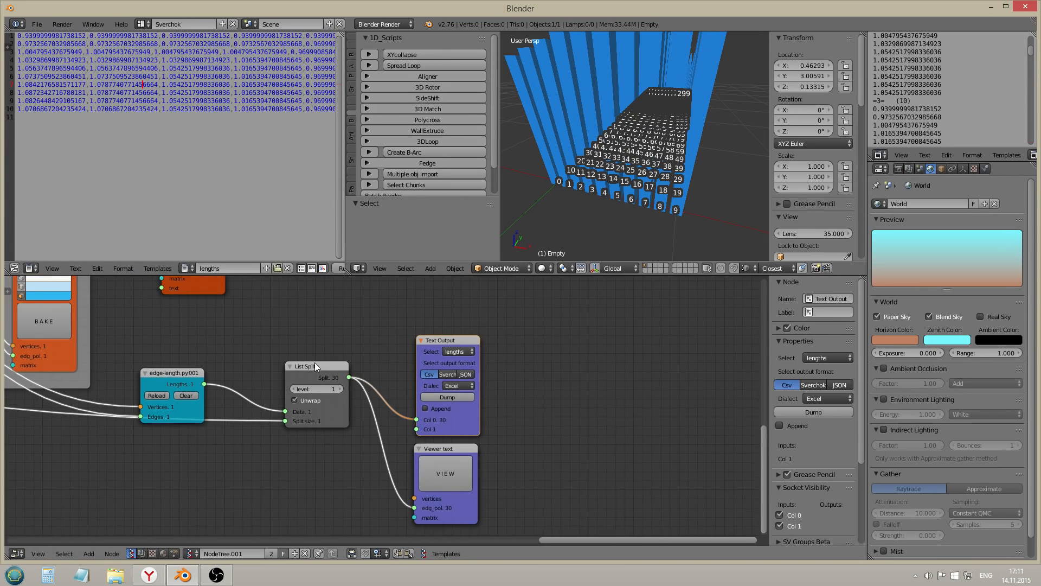
middle_click_drag(471, 417, 405, 459)
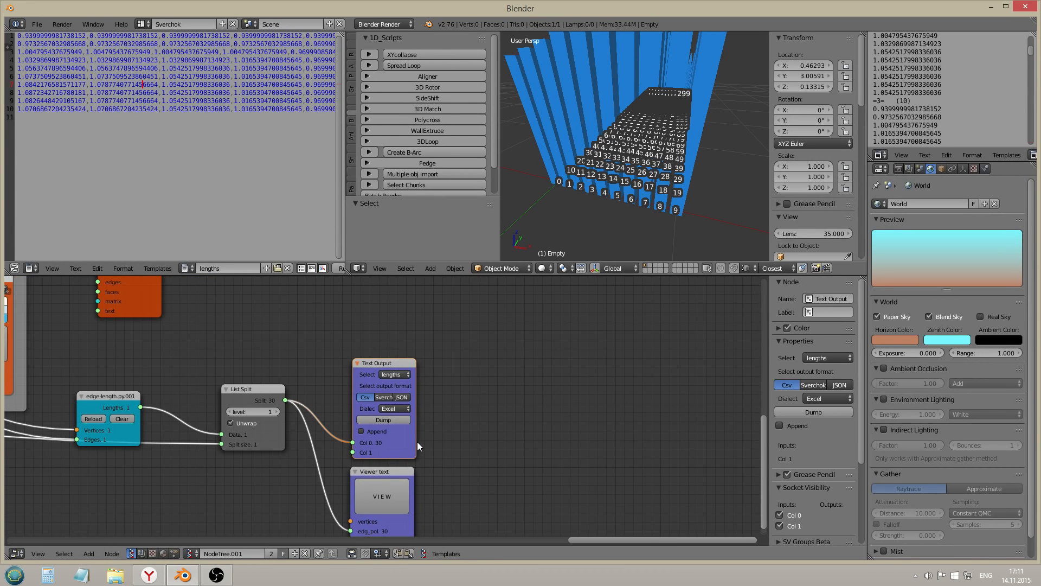
scroll(433, 416, "down", 8)
scroll(76, 439, "up", 7)
left_click_drag(63, 418, 53, 410)
scroll(89, 422, "down", 3)
middle_click_drag(148, 441, 144, 456)
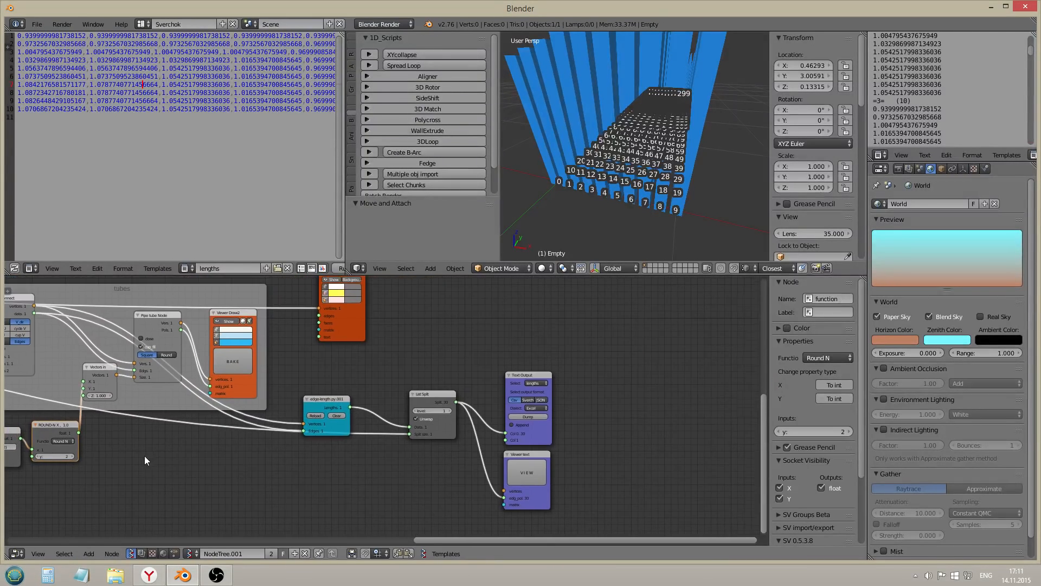
scroll(144, 456, "up", 1)
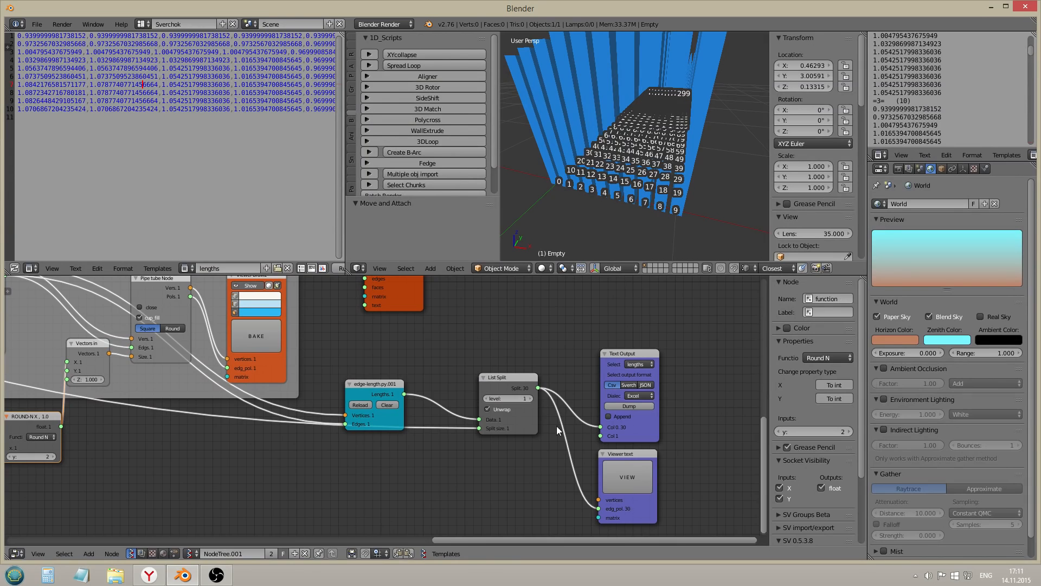
mouse_move(505, 376)
left_mouse_down()
mouse_move(500, 406)
mouse_move(502, 371)
left_mouse_up()
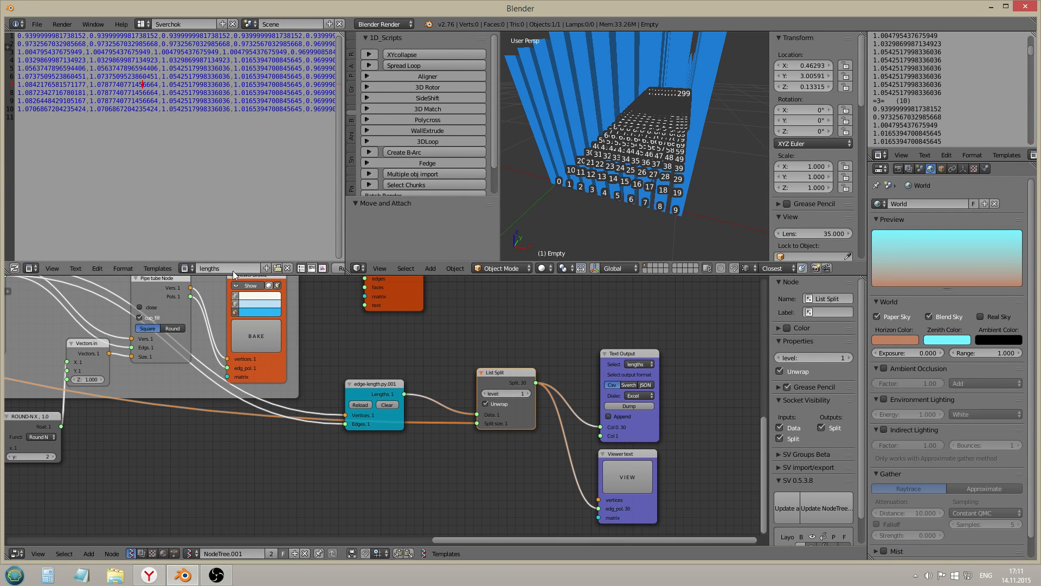
Create a new text block and name it lengths_diameter.csv
left_click(266, 268)
double_click(223, 268)
key("BackSpace")
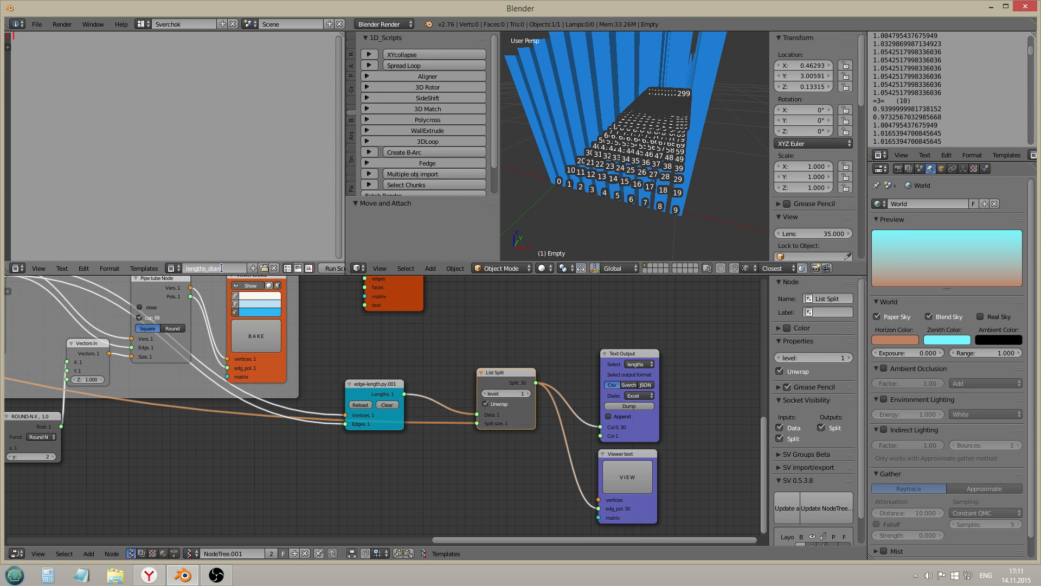
key("Return")
left_click(224, 268)
type("sv")
key("Return")
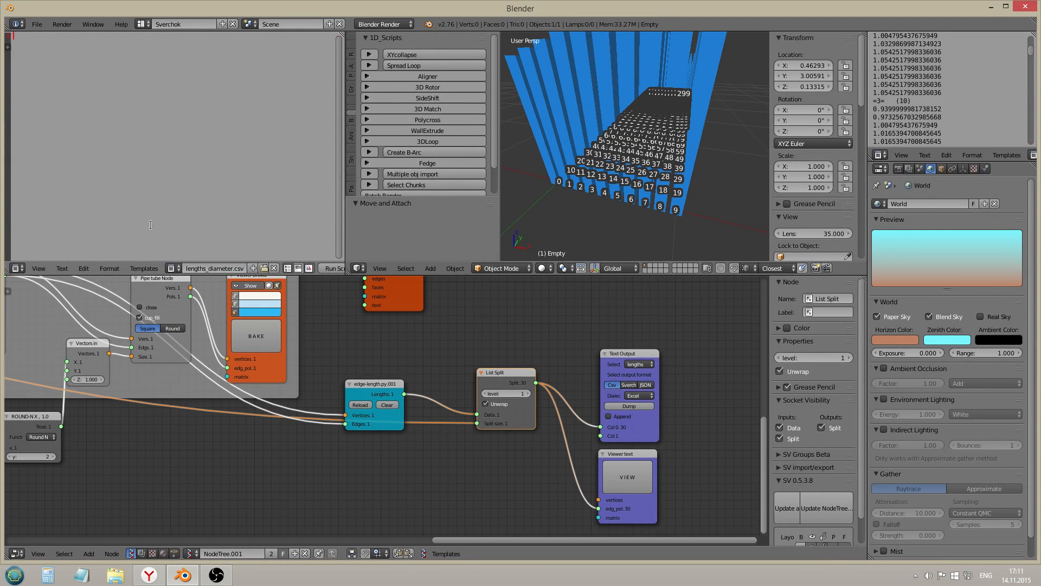
Duplicate the Text Output node below List Split and link Lengths to Col 0 and ROUND-N's float output to Col 1
left_click(640, 435)
key("shift+d")
left_click(524, 526)
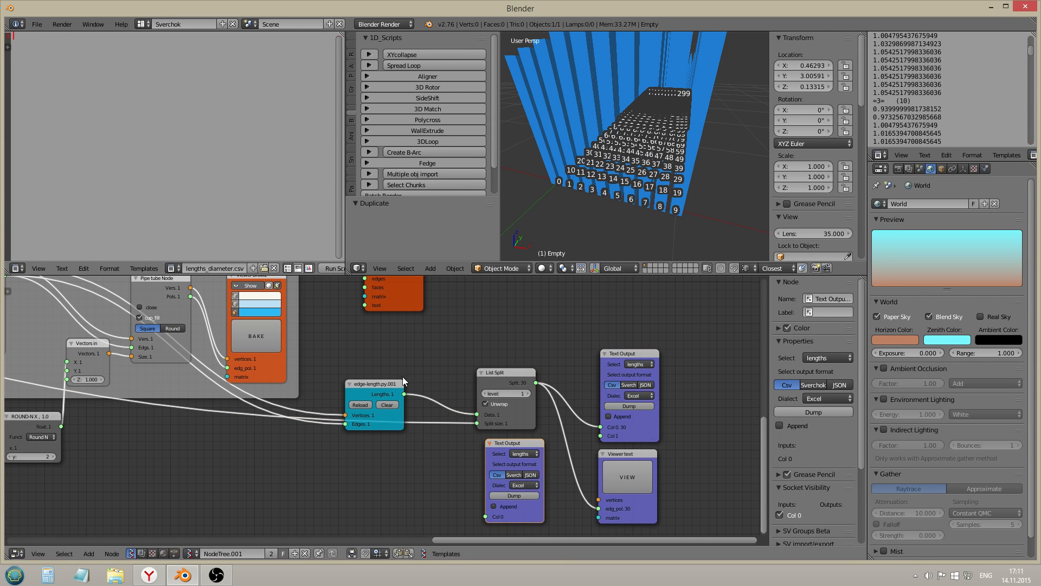
left_click_drag(404, 393, 485, 516)
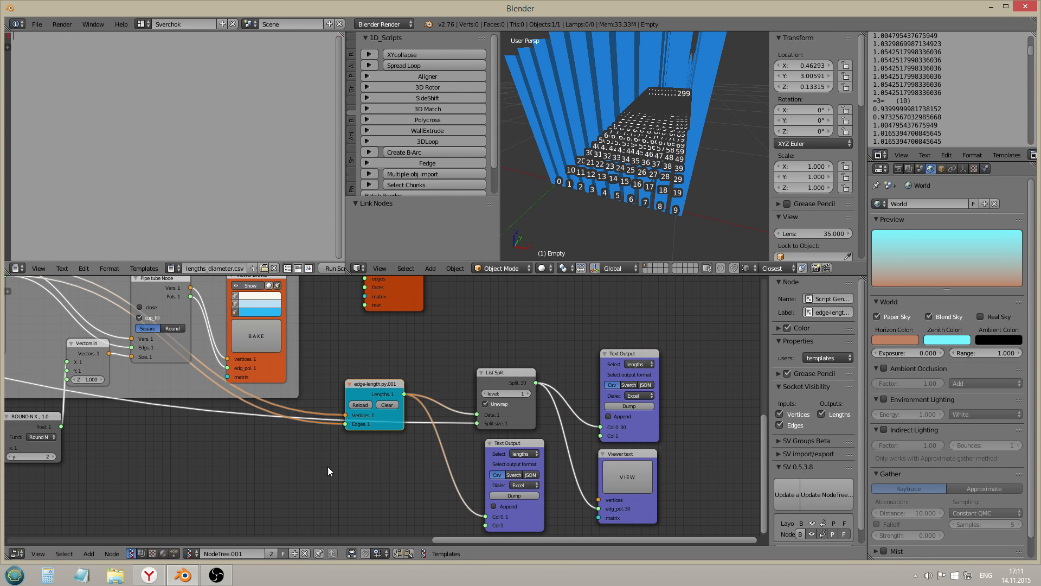
middle_click_drag(135, 429, 201, 379)
left_click_drag(126, 377, 550, 476)
Set the duplicated Text Output's target to lengths_diameter.csv and dump the two columns into it as CSV
middle_click_drag(629, 468, 525, 464)
scroll(549, 452, "up", 2)
left_click(467, 407)
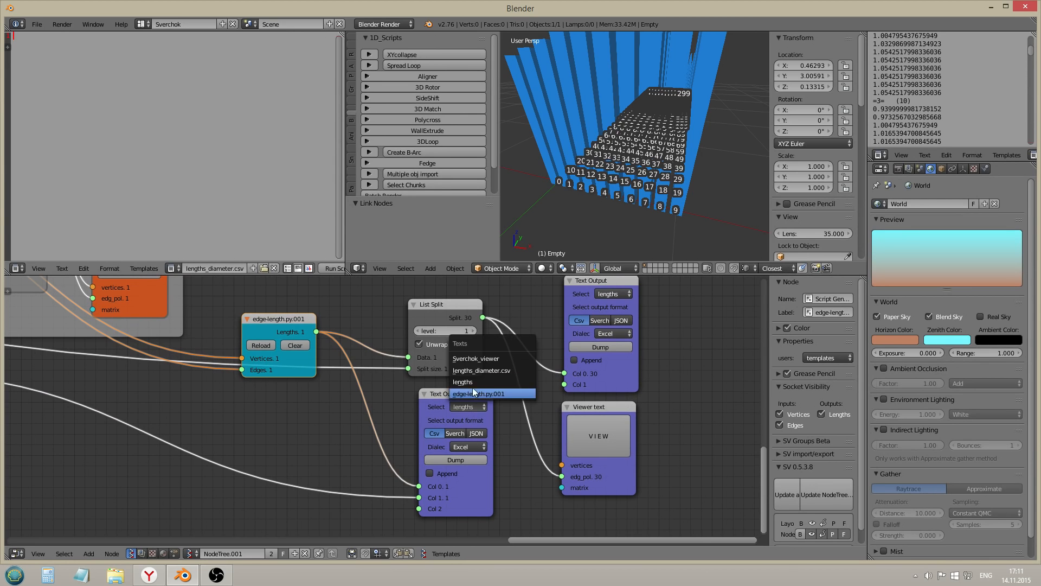
left_click(477, 372)
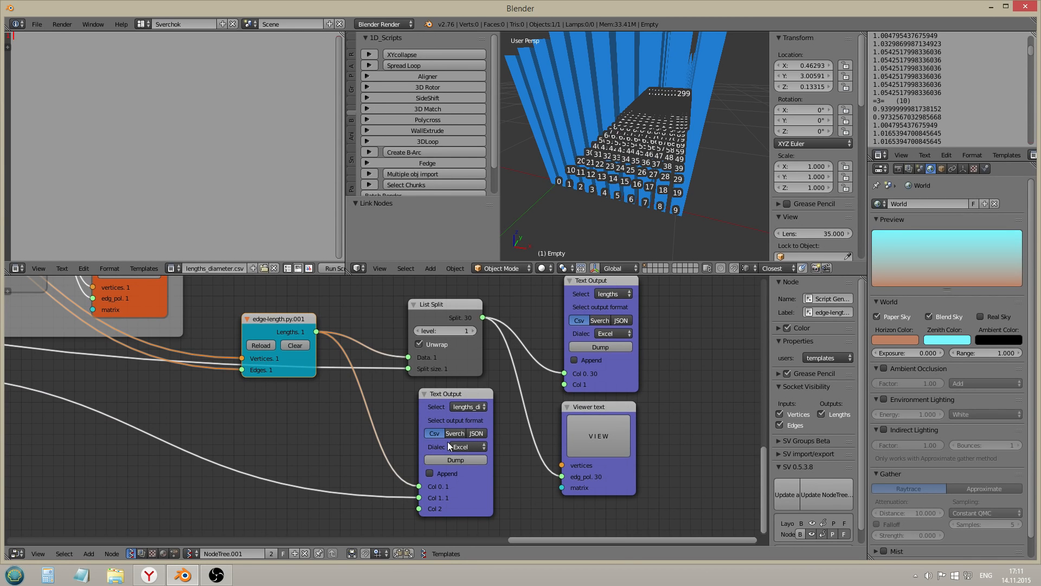
left_click(457, 459)
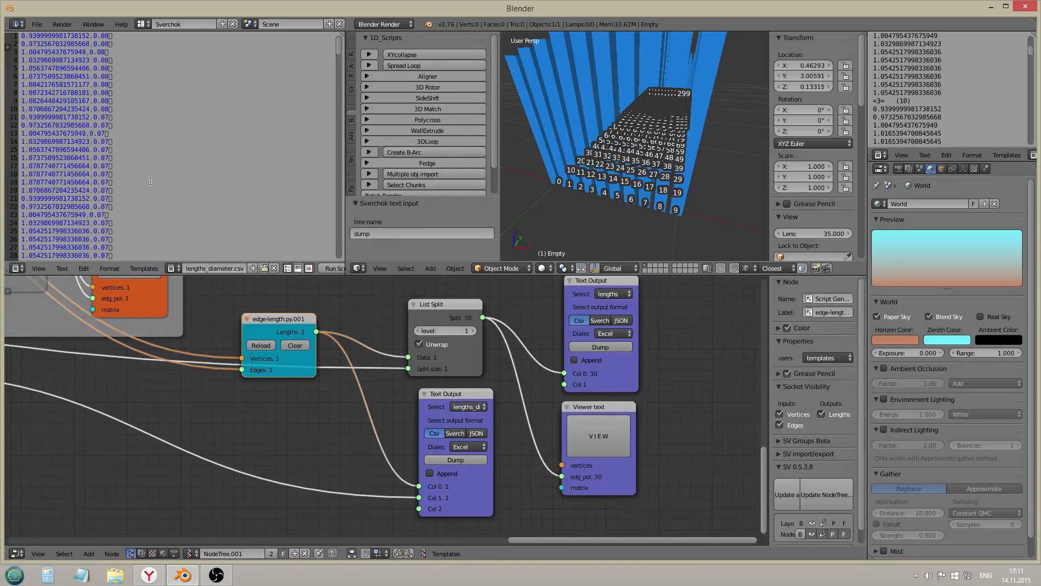
scroll(174, 165, "down", 1)
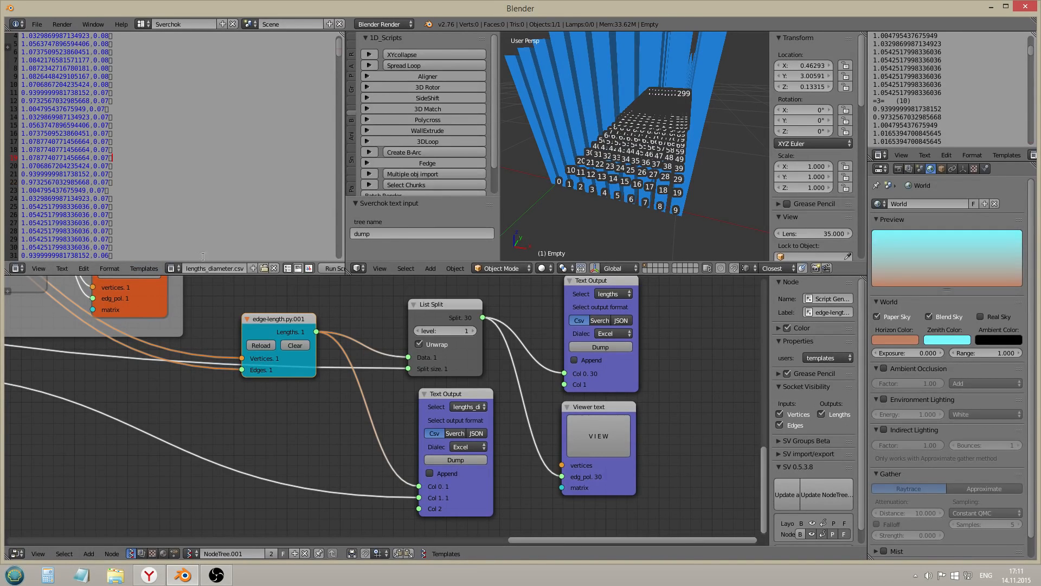
Save the lengths_diameter.csv text to the Desktop under its current name
left_click(62, 268)
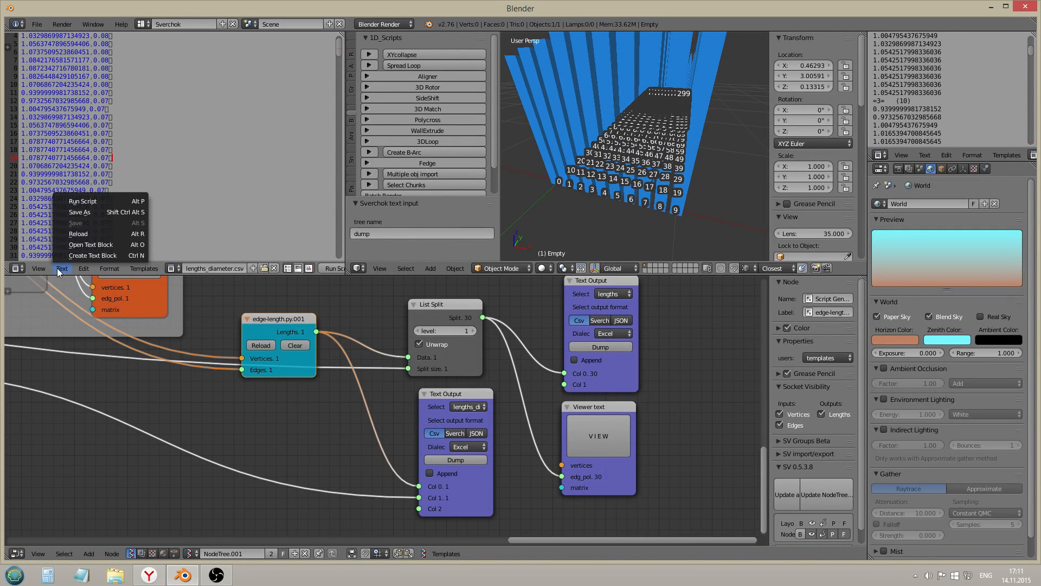
left_click(93, 212)
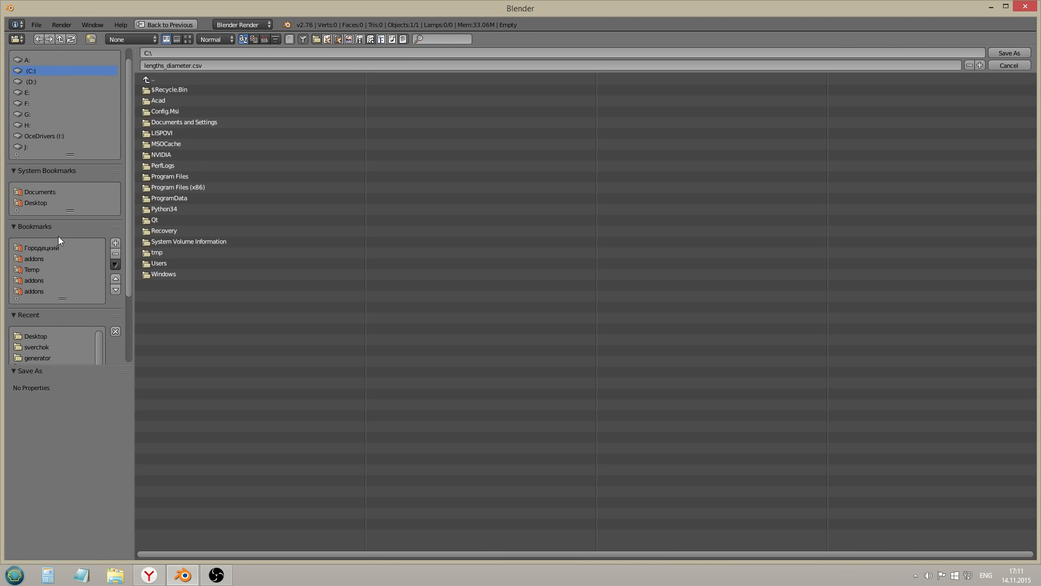
left_click(36, 203)
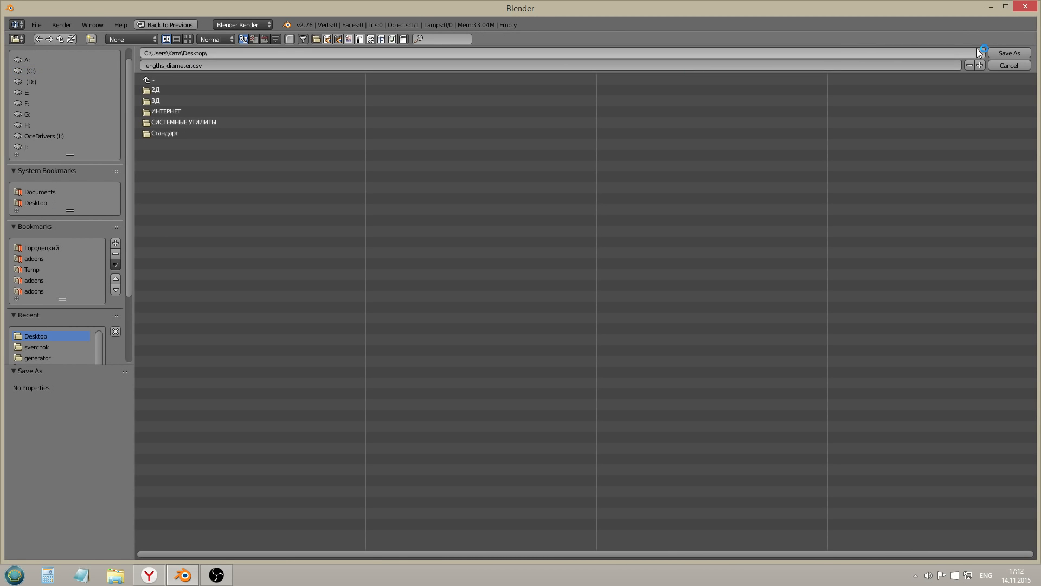
left_click(997, 51)
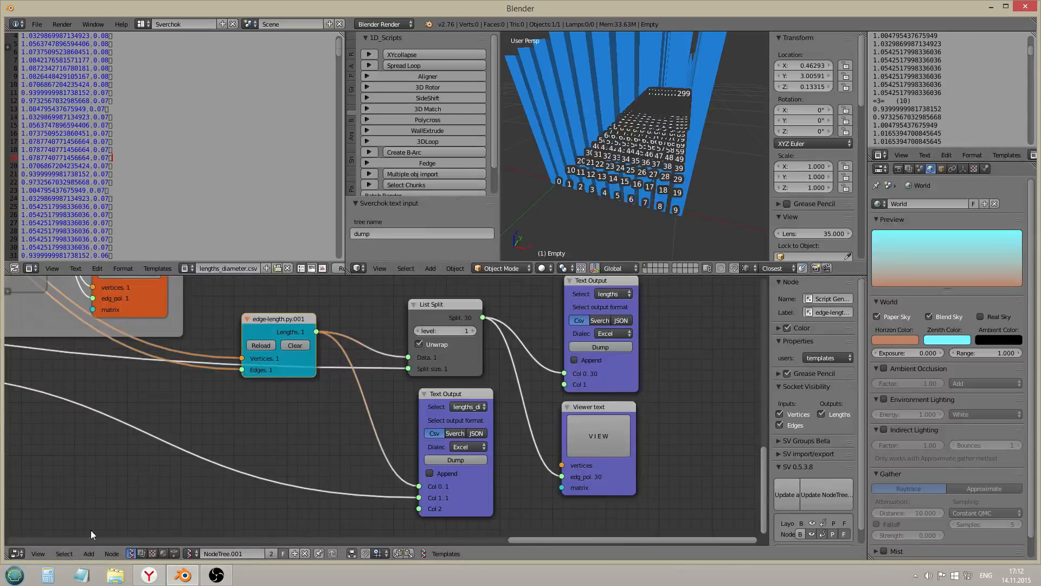
Show the Windows desktop, open lengths_diameter.csv in Excel, and widen column A to fit its values
left_click(206, 579)
left_click(206, 579)
key("super+d")
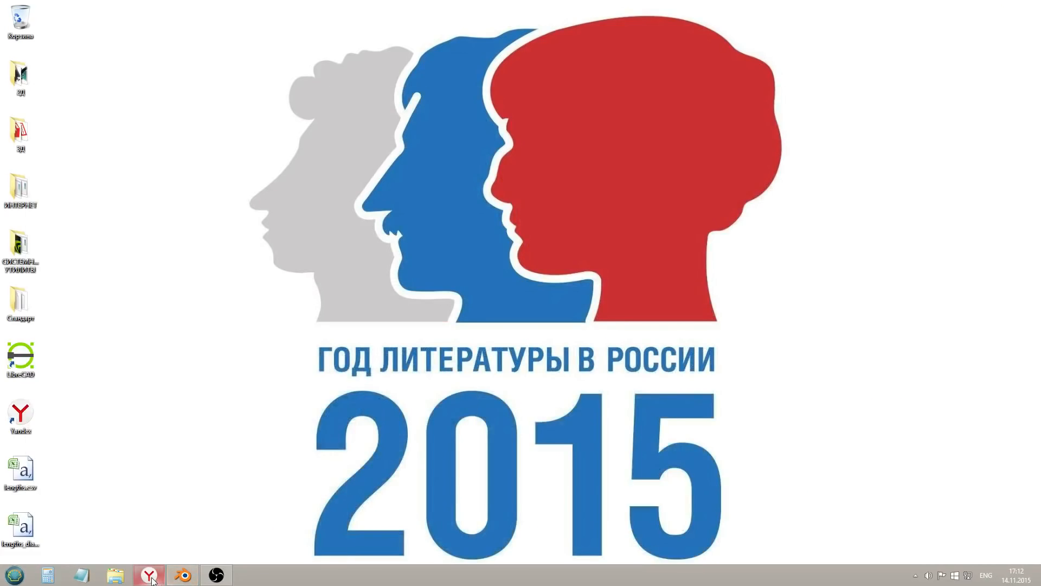
left_click(27, 523)
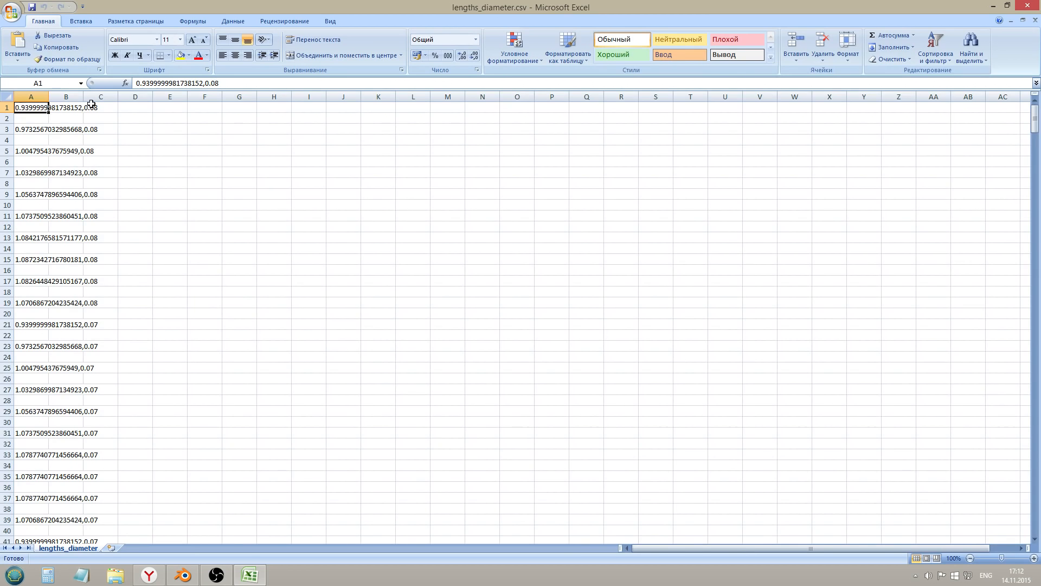
left_click_drag(49, 97, 114, 96)
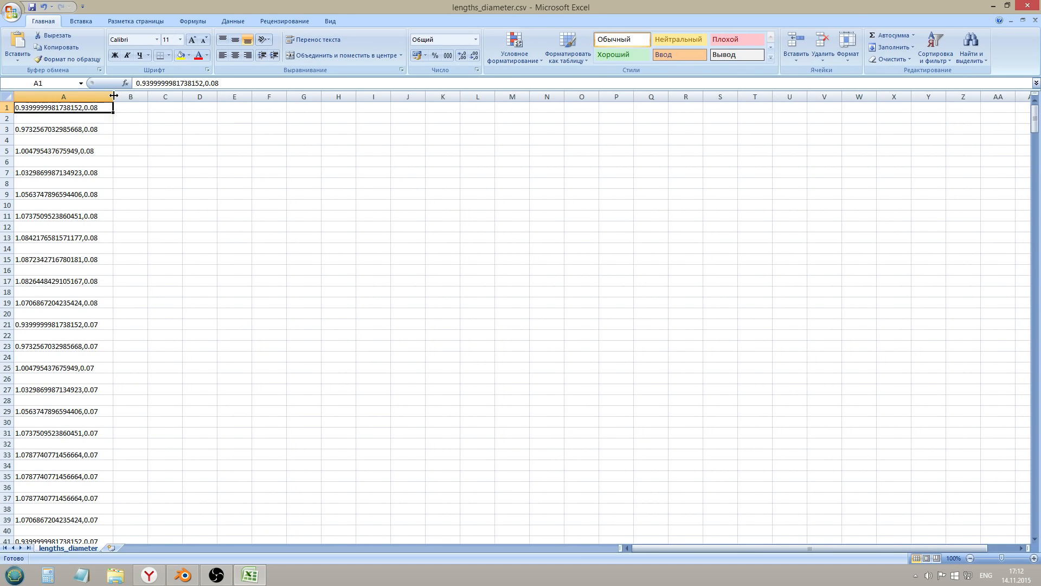
Examine the length and diameter entries in column A of the lengths_diameter sheet
left_click(108, 139)
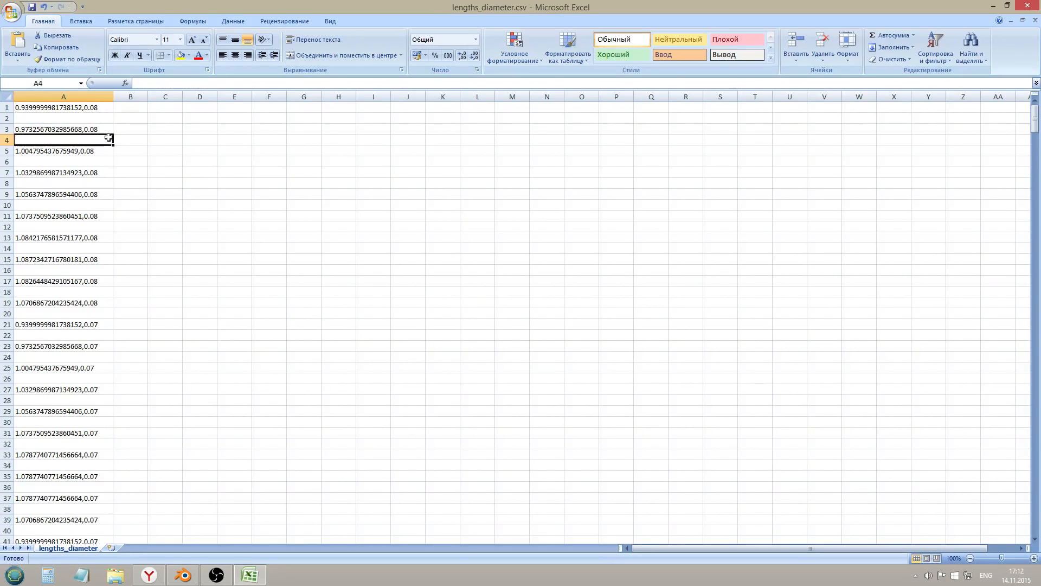
left_click(100, 98)
left_click(102, 128)
left_click(99, 150)
left_click(86, 258)
left_click(96, 239)
left_click(98, 204)
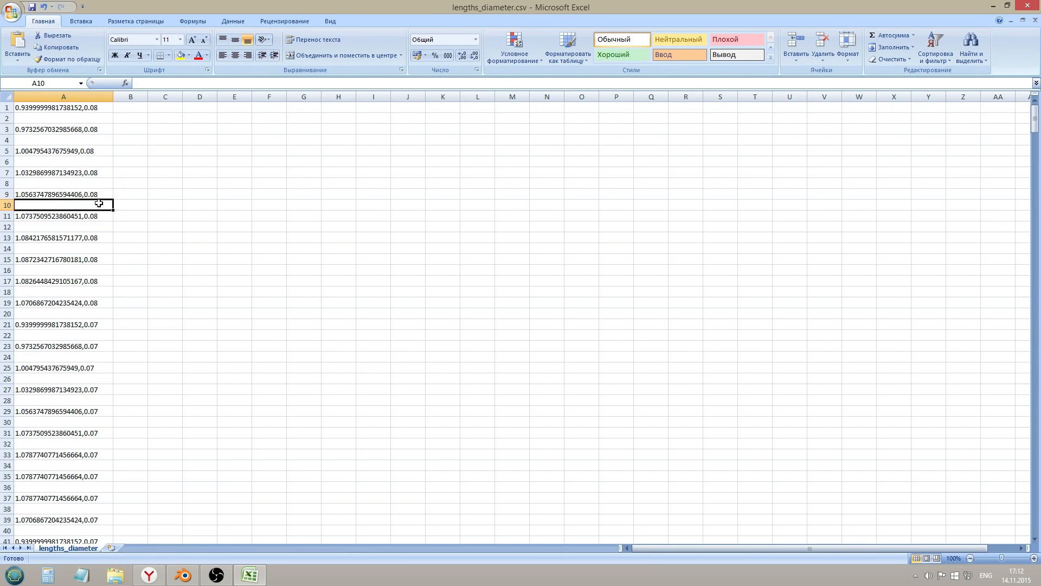
Select all the cells of the lengths_diameter sheet
left_click(87, 152)
key("ctrl+a")
left_click(84, 171)
key("ctrl+a")
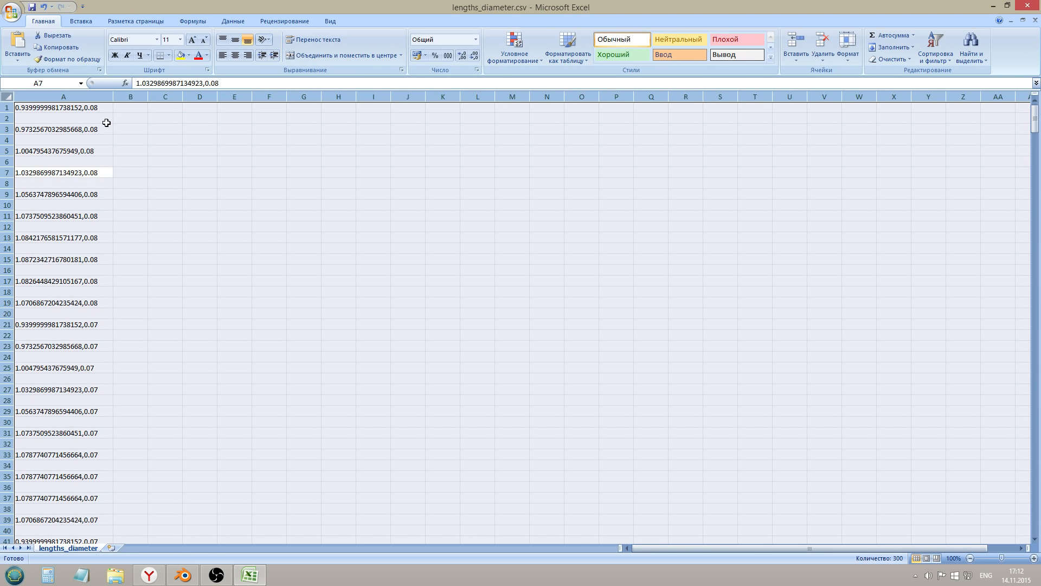
Switch to Blender, set the lengths_diameter Text Output's dialect to Excel tabs, and dump its two columns again
key("alt+Tab")
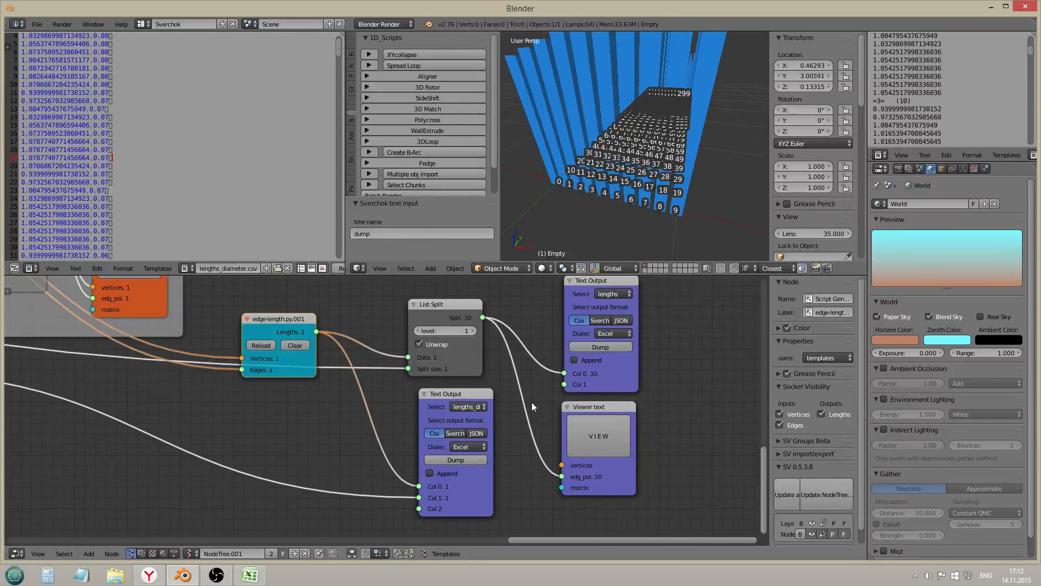
left_click(464, 443)
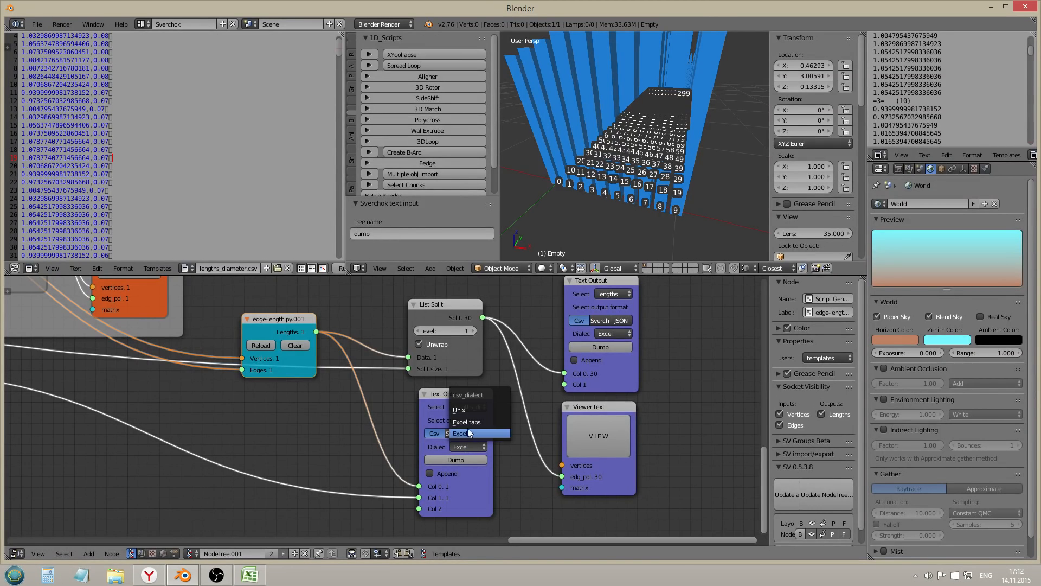
left_click(470, 421)
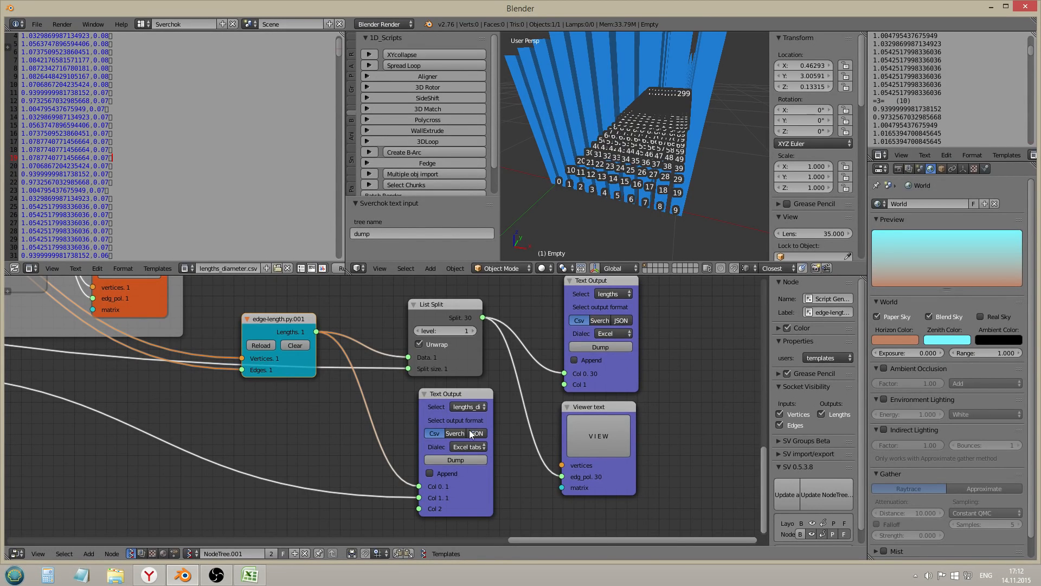
left_click(470, 460)
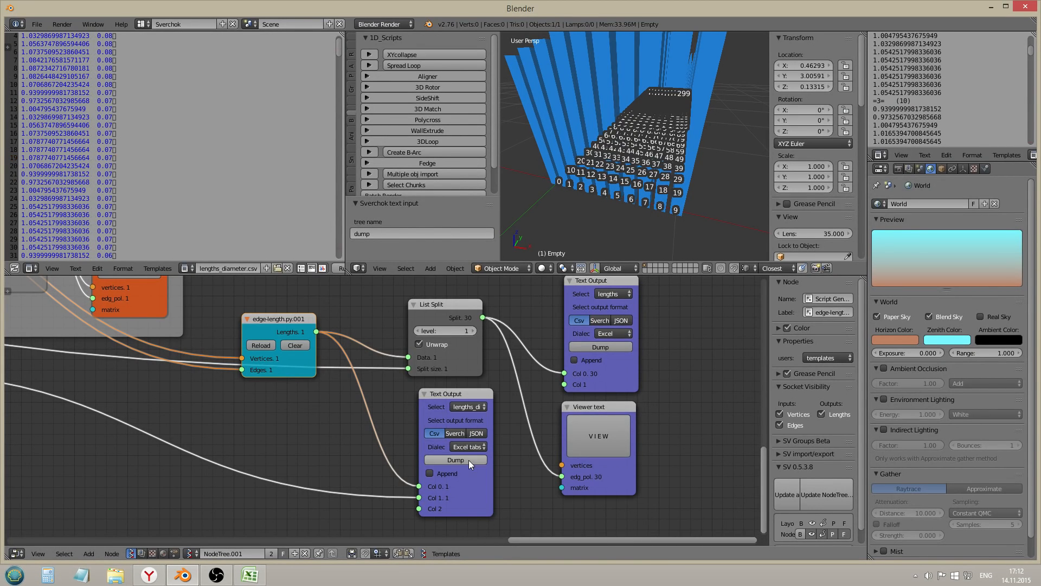
Try to save the lengths_diameter.csv text to the Desktop, directly and with Save As under the same name
left_click(73, 270)
left_click(102, 224)
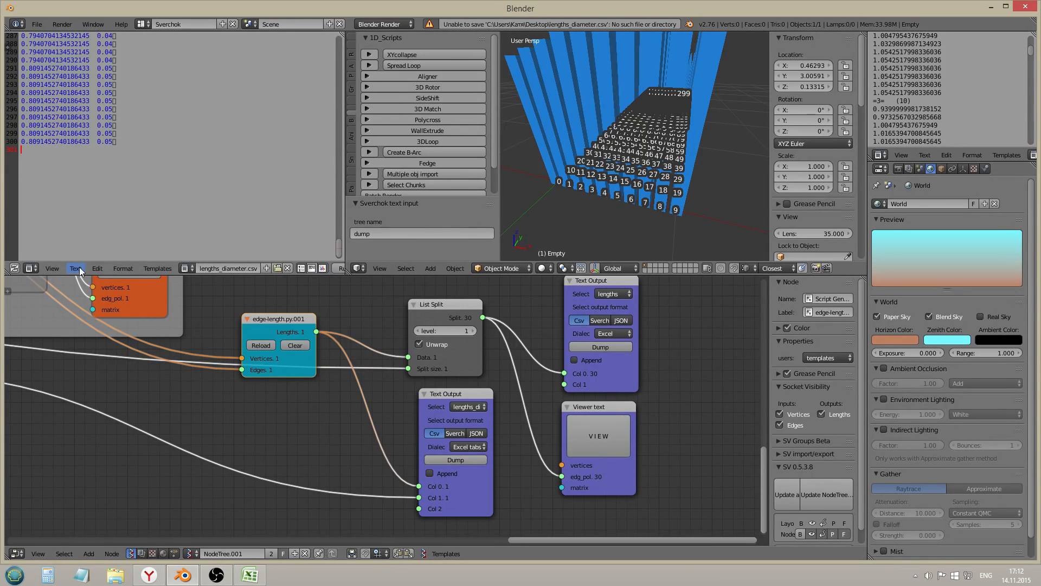
left_click(75, 268)
left_click(104, 212)
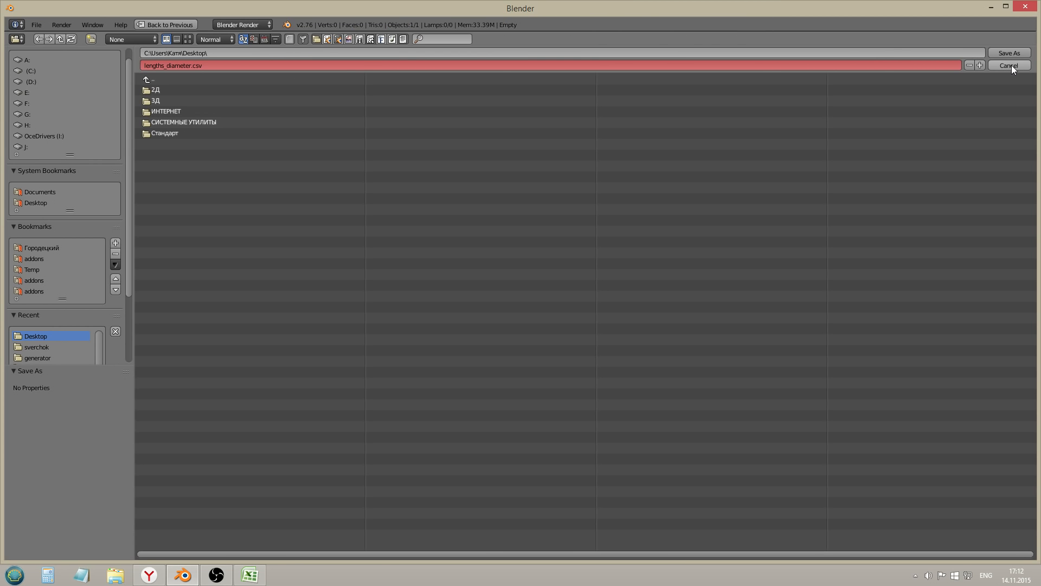
left_click(1005, 51)
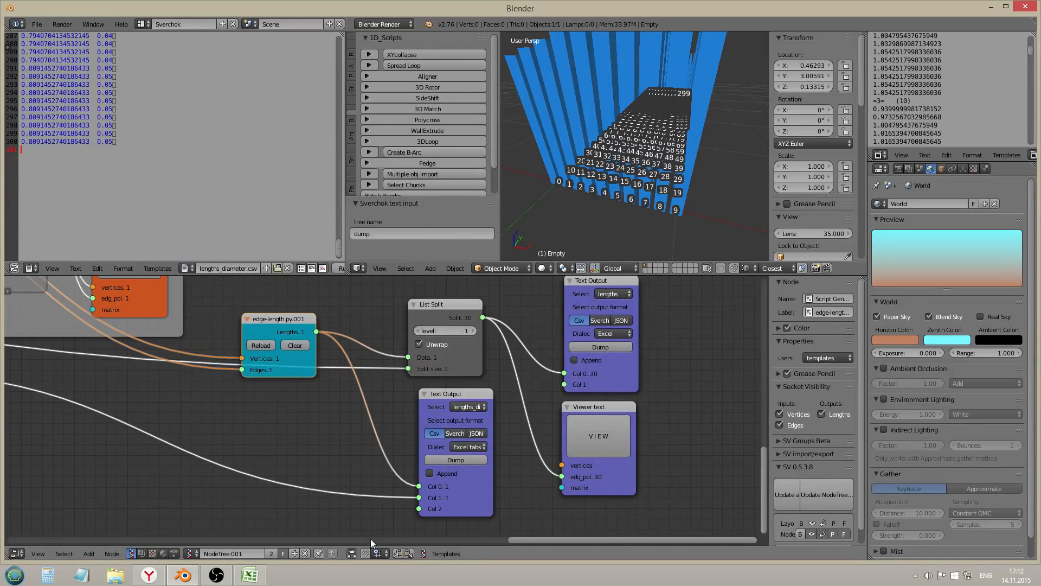
Close lengths_diameter.csv in Excel and save the Blender text over that file on the Desktop
right_click(251, 576)
left_click(255, 546)
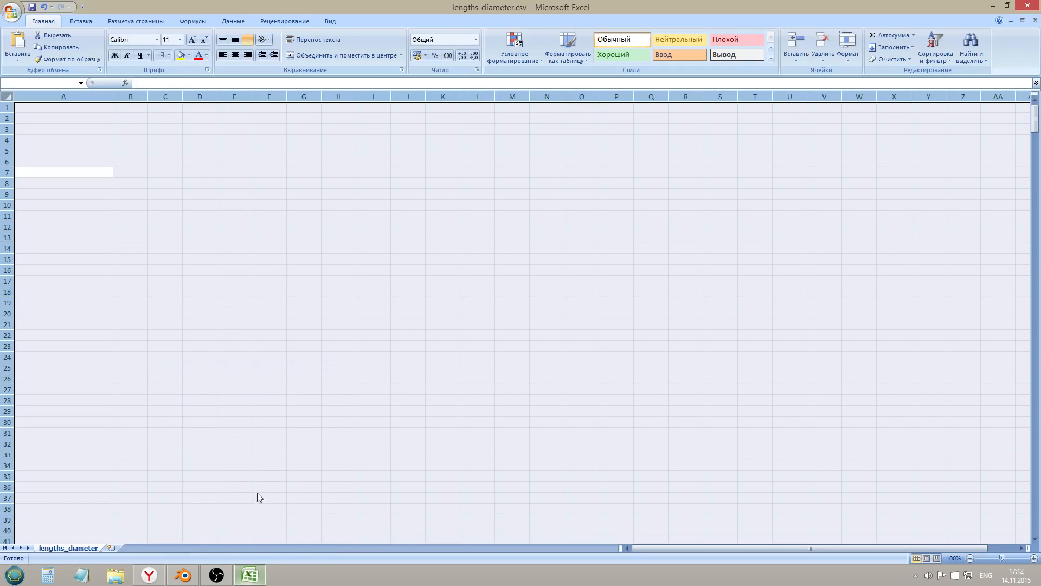
left_click(545, 319)
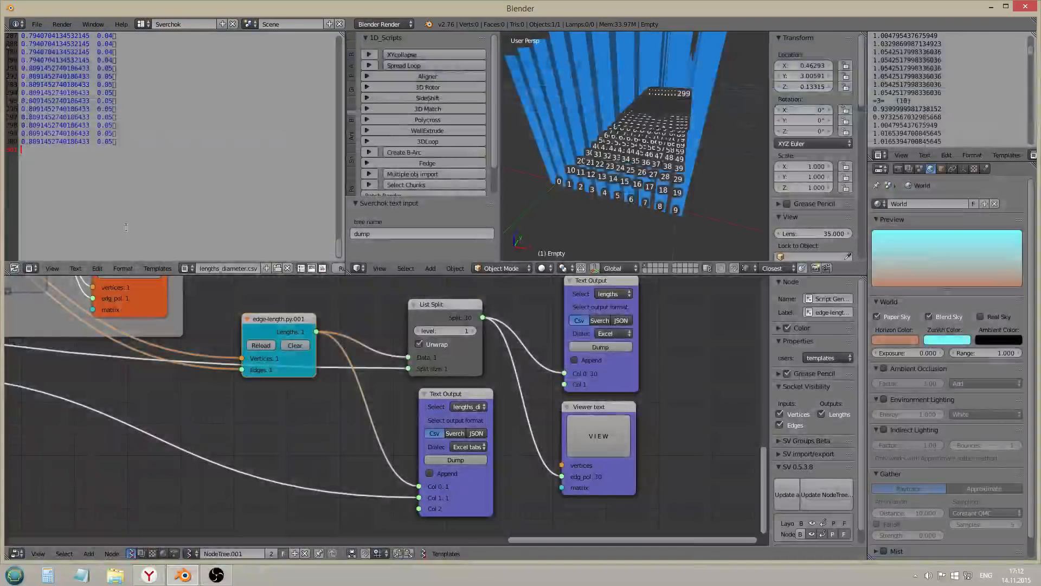
left_click(74, 267)
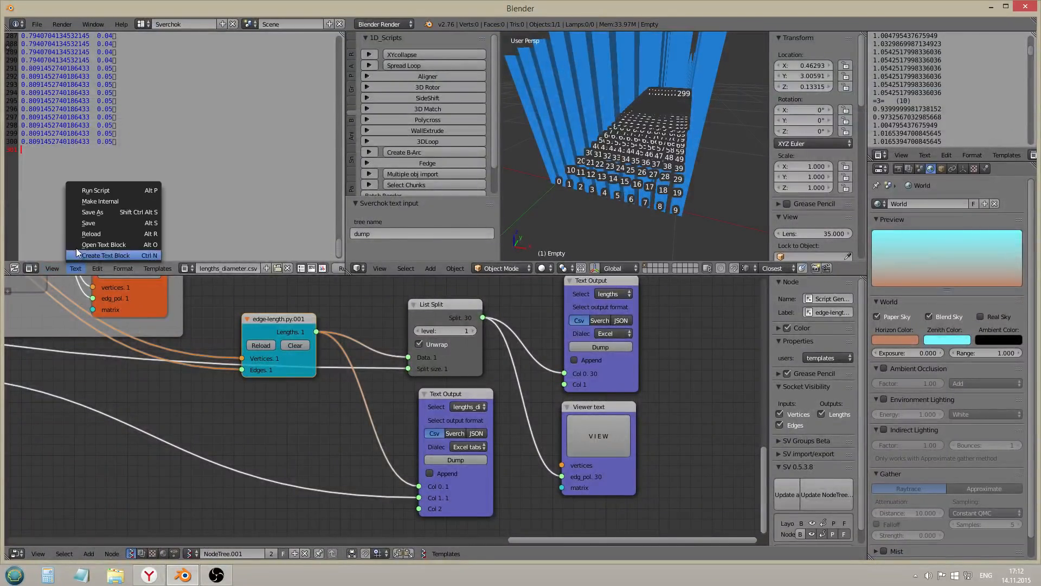
left_click(82, 222)
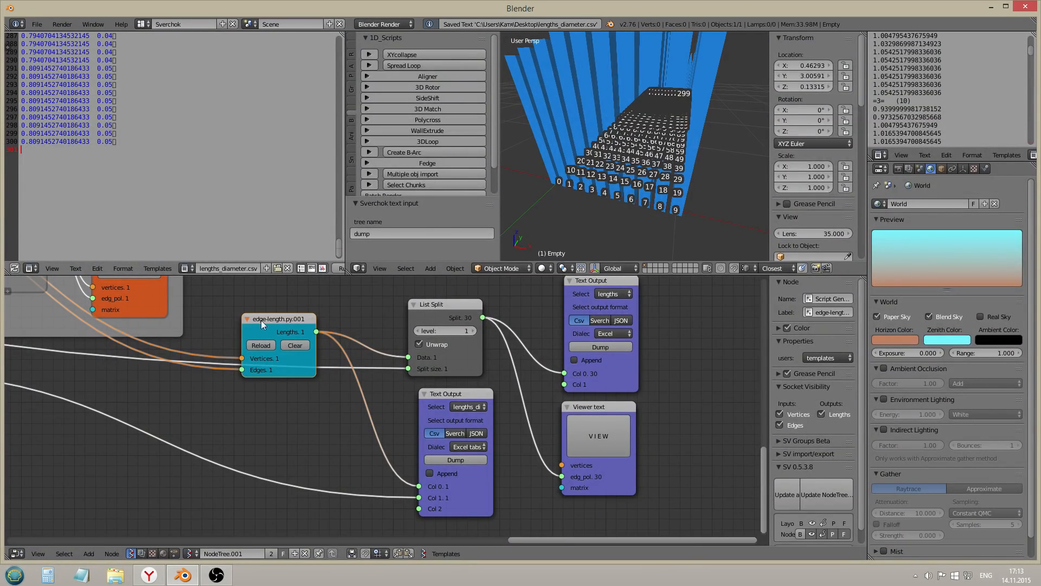
Reopen lengths_diameter.csv in Excel from the Desktop and widen column A to fit its entries
left_click(183, 574)
double_click(26, 531)
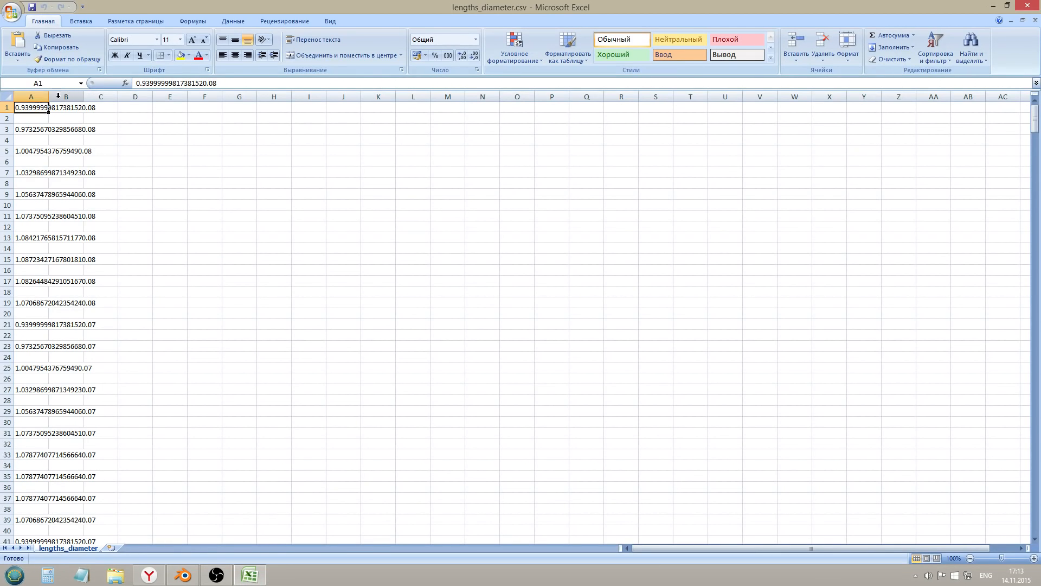
left_click_drag(49, 97, 130, 92)
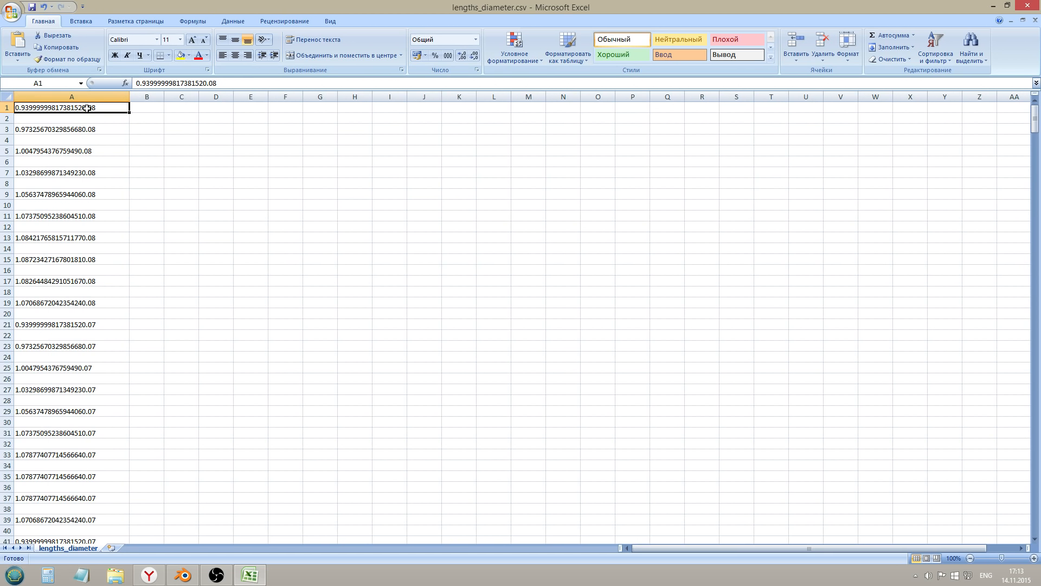
left_click(71, 206)
left_click(100, 324)
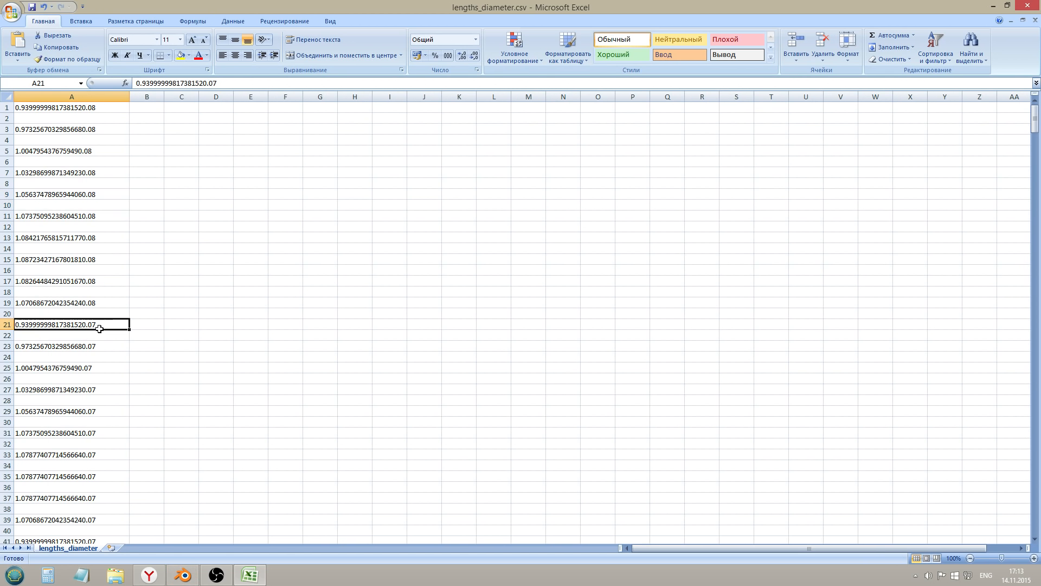
Clear the lengths_diameter sheet, paste the whole tab-separated text from Blender at cell A1, and review the two columns
key("ctrl+a")
key("Delete")
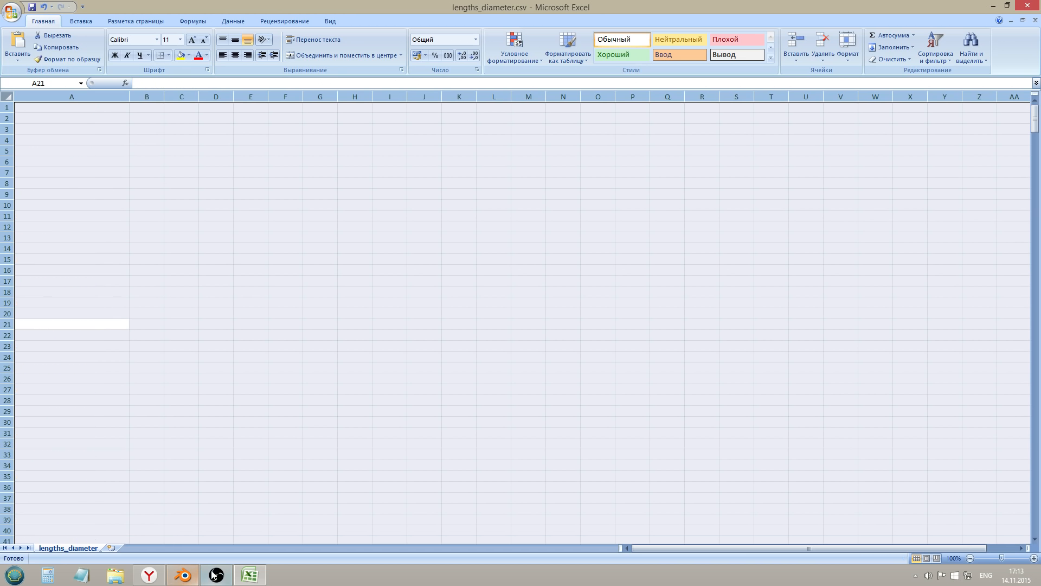
left_click(241, 572)
key("ctrl+a")
key("ctrl+c")
key("alt+Tab")
left_click(52, 108)
key("ctrl+v")
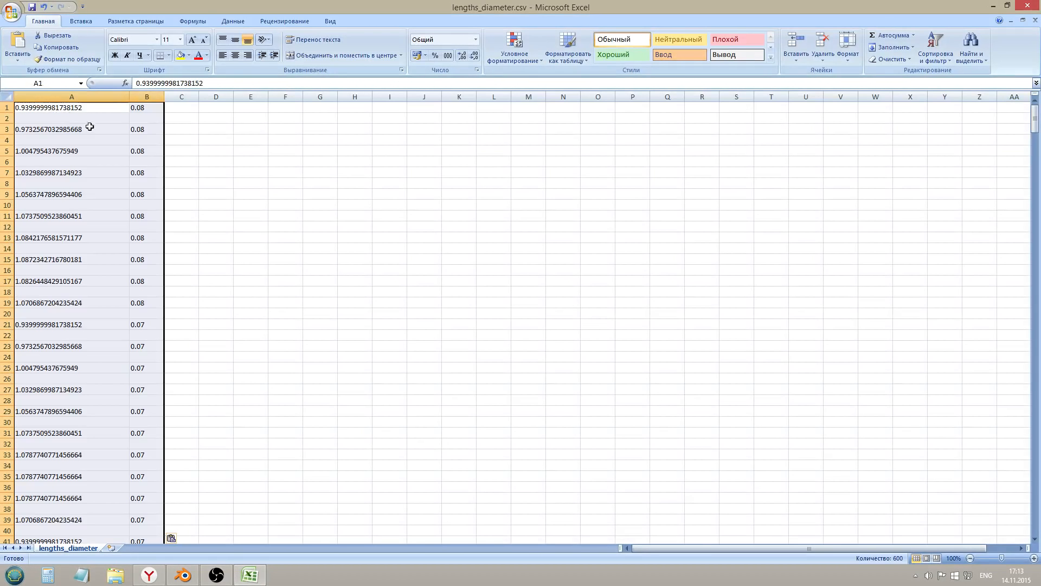
left_click(202, 170)
left_click(48, 120)
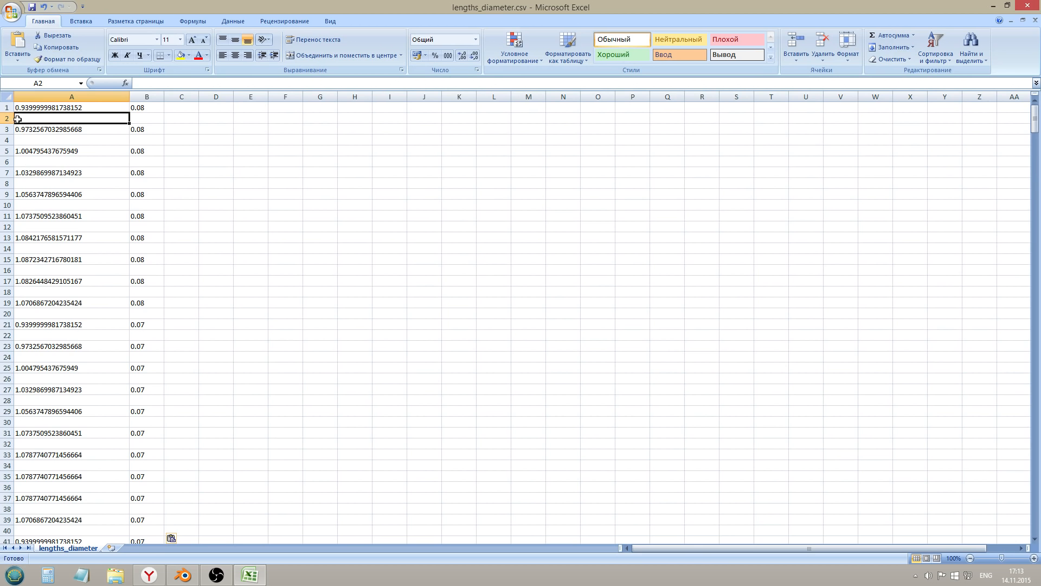
scroll(128, 247, "down", 20)
left_click_drag(1036, 163, 1024, 103)
Display the lengths text in Blender, copy all of it, and paste it into a new Excel workbook
key("alt+Tab")
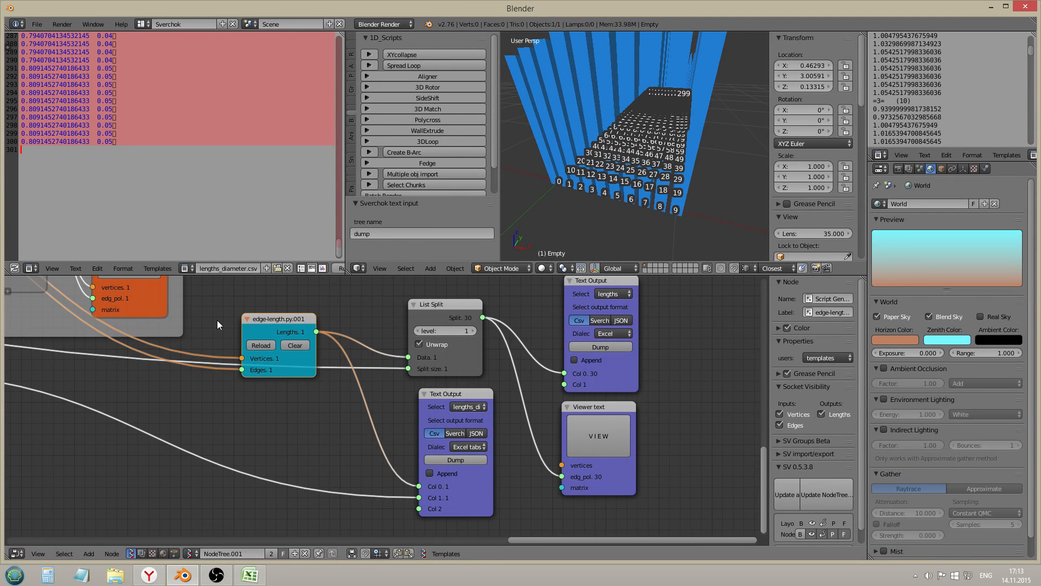
left_click(187, 268)
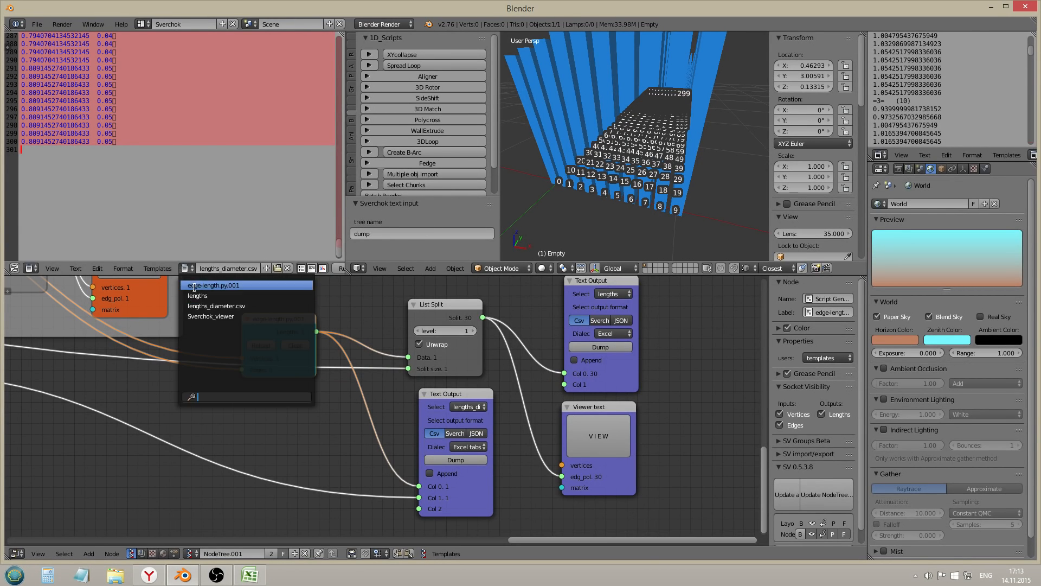
left_click(206, 291)
key("ctrl+a")
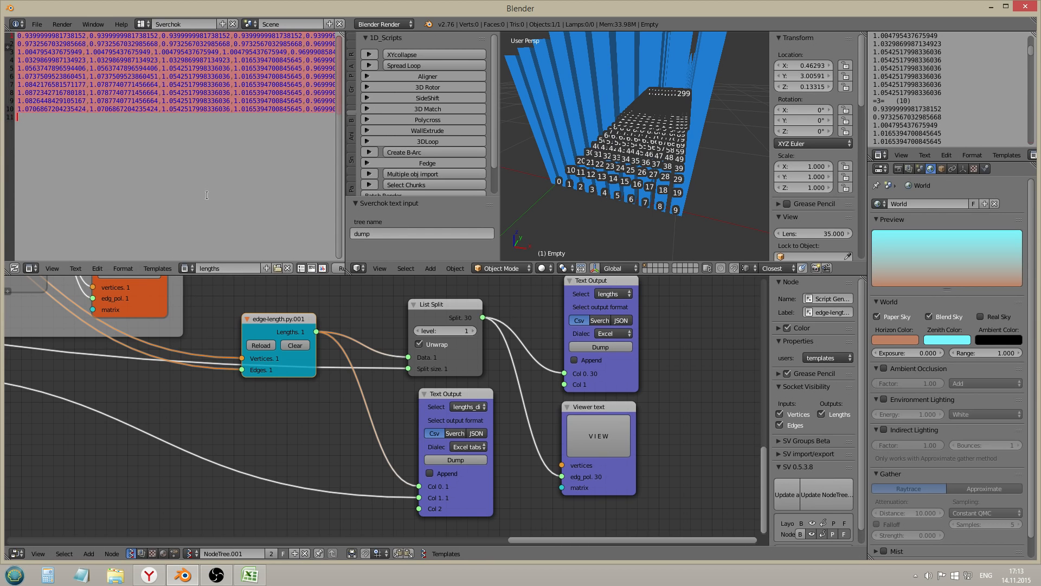
key("alt+Tab")
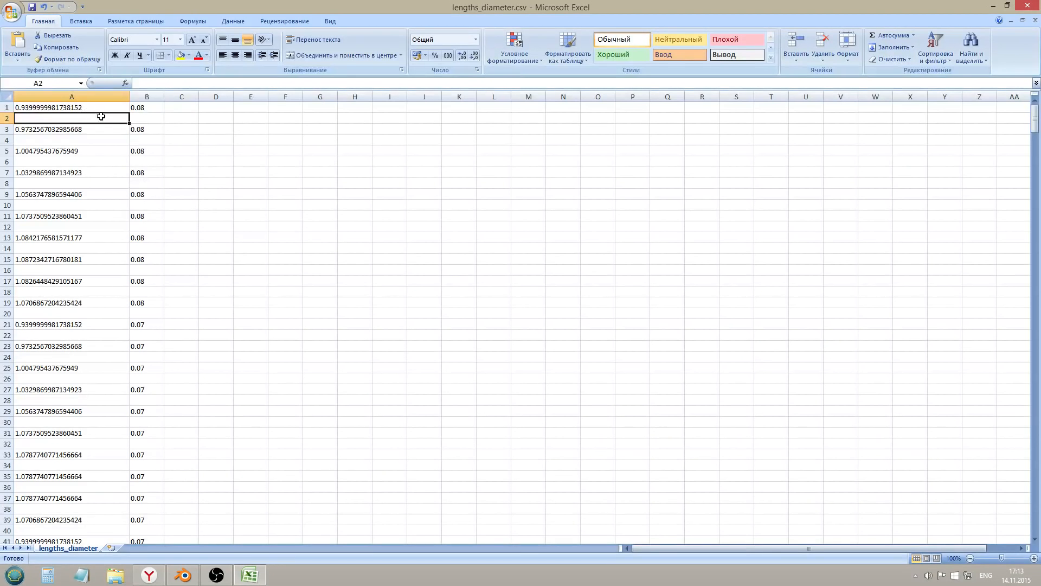
key("ctrl+n")
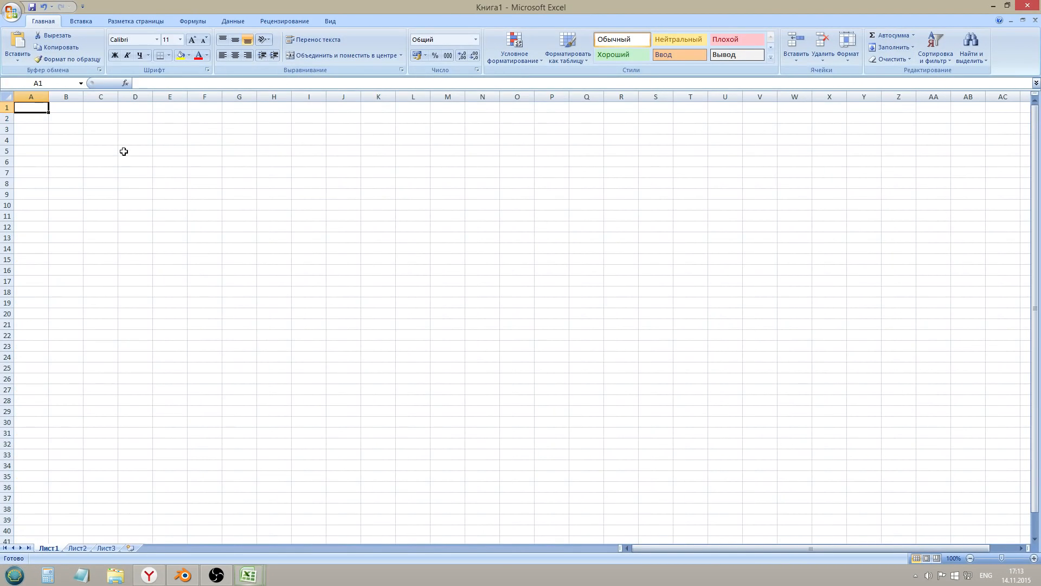
key("ctrl+v")
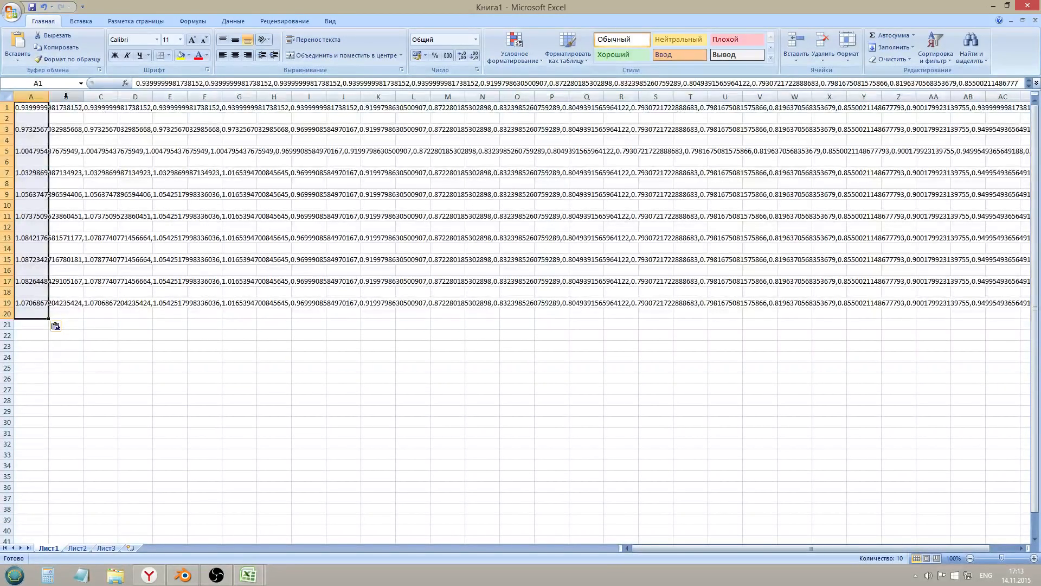
mouse_move(49, 97)
left_mouse_down()
mouse_move(434, 103)
mouse_move(59, 103)
left_mouse_up()
Return to Blender, set the lengths Text Output's dialect to Excel tabs, and dump the lengths again
key("alt+Tab")
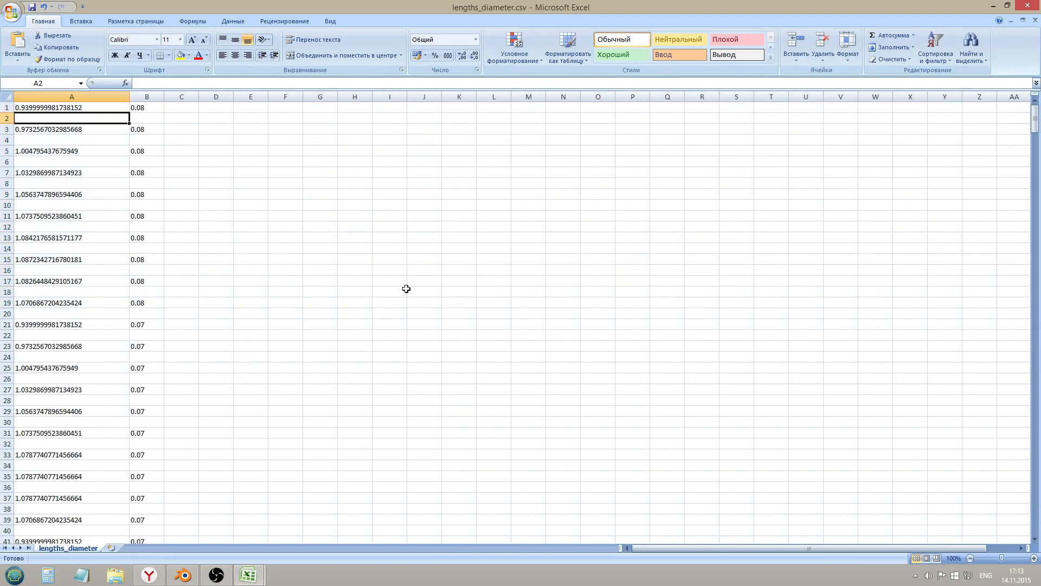
key("alt+Tab")
left_click(187, 577)
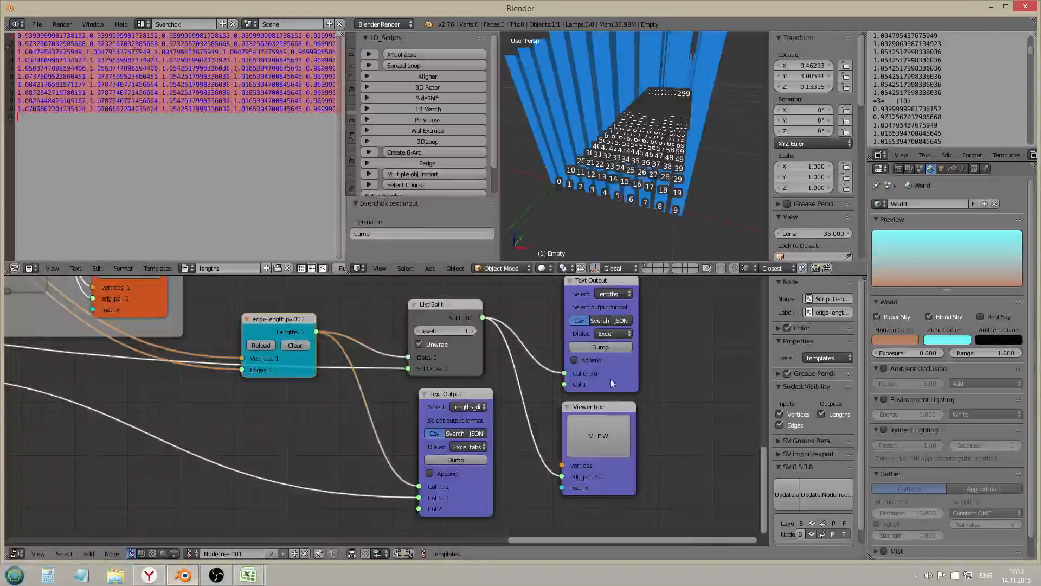
left_click(608, 332)
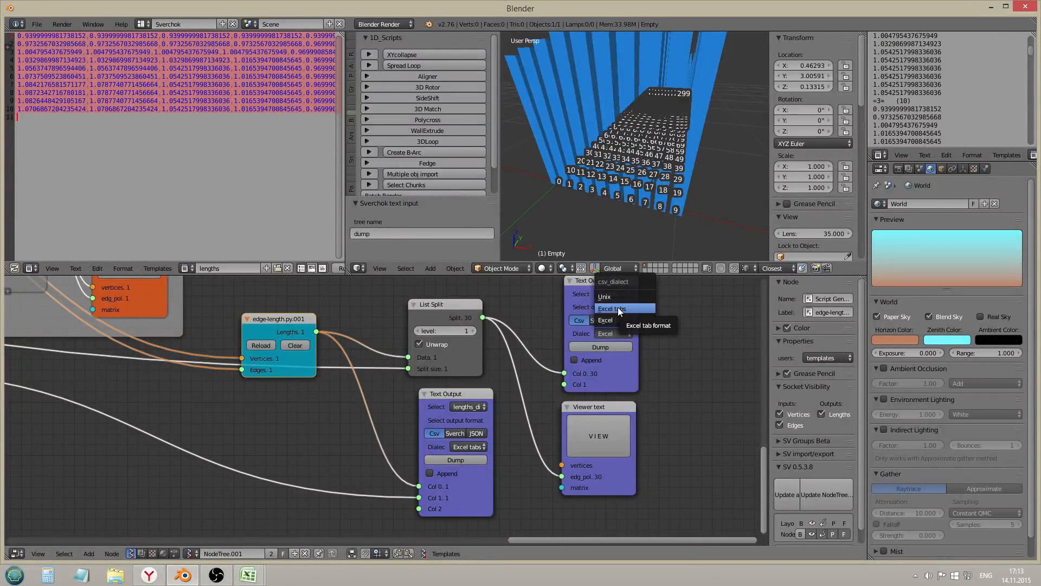
left_click(617, 308)
left_click(609, 347)
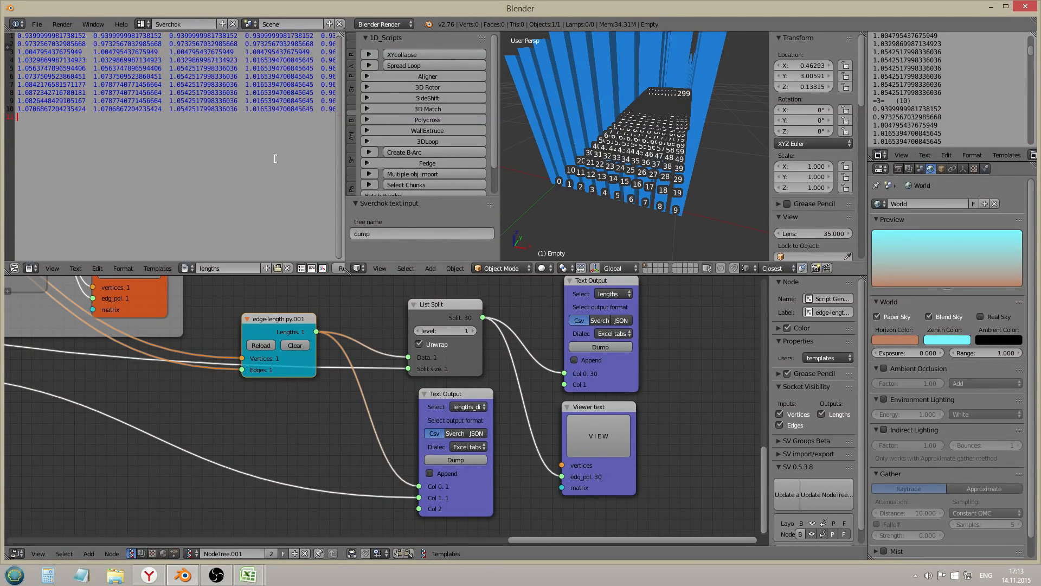
Replace the new workbook's contents with the tab-separated lengths and fit columns A and B to their values
key("alt+Tab")
key("ctrl+a")
key("ctrl+v")
left_click(501, 315)
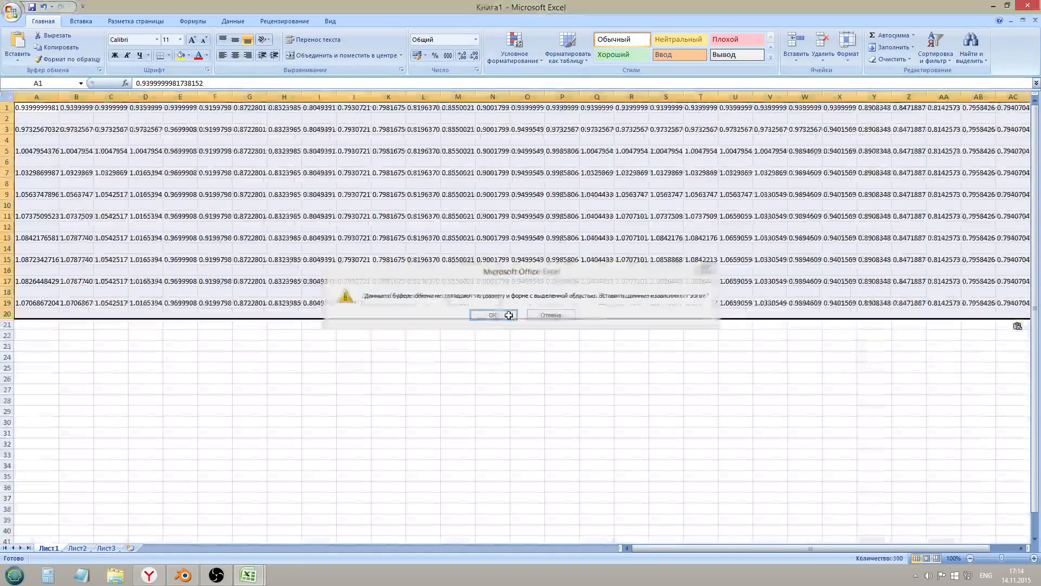
left_click(146, 205)
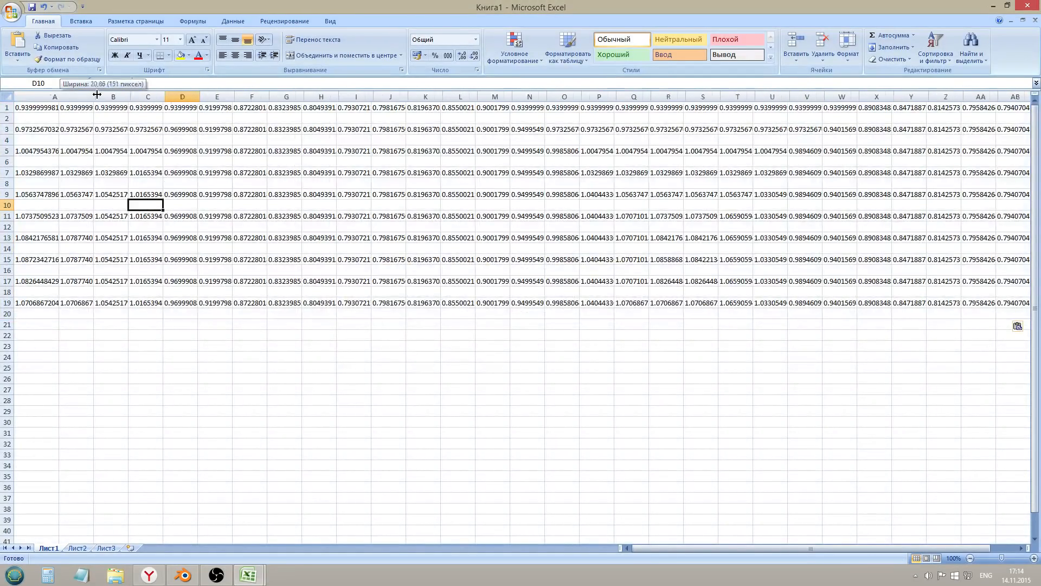
double_click(59, 97)
double_click(131, 96)
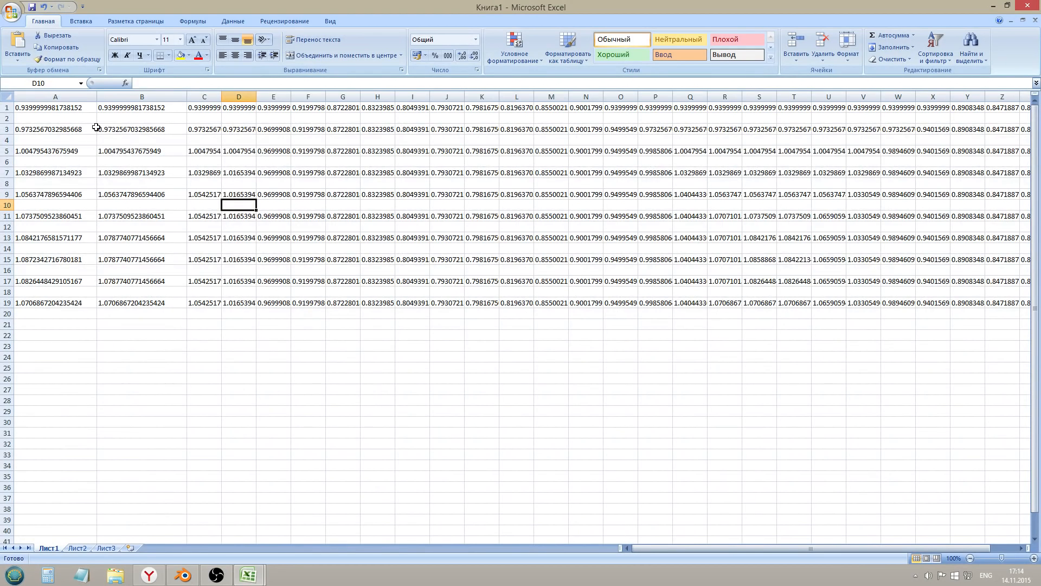
left_click(43, 185)
Delete the trailing line-end symbols from the rows of the lengths text in Blender
key("alt+Tab")
left_click(245, 149)
key("Up")
key("End")
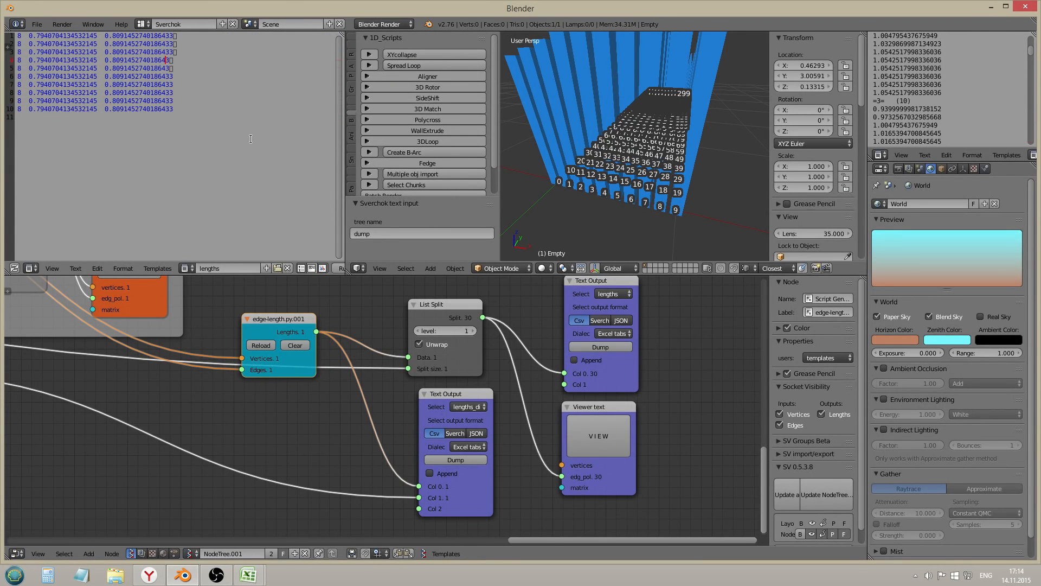
key("Down")
key("Delete")
key("ctrl+z")
key("Right")
key("Left")
key("BackSpace")
key("Home")
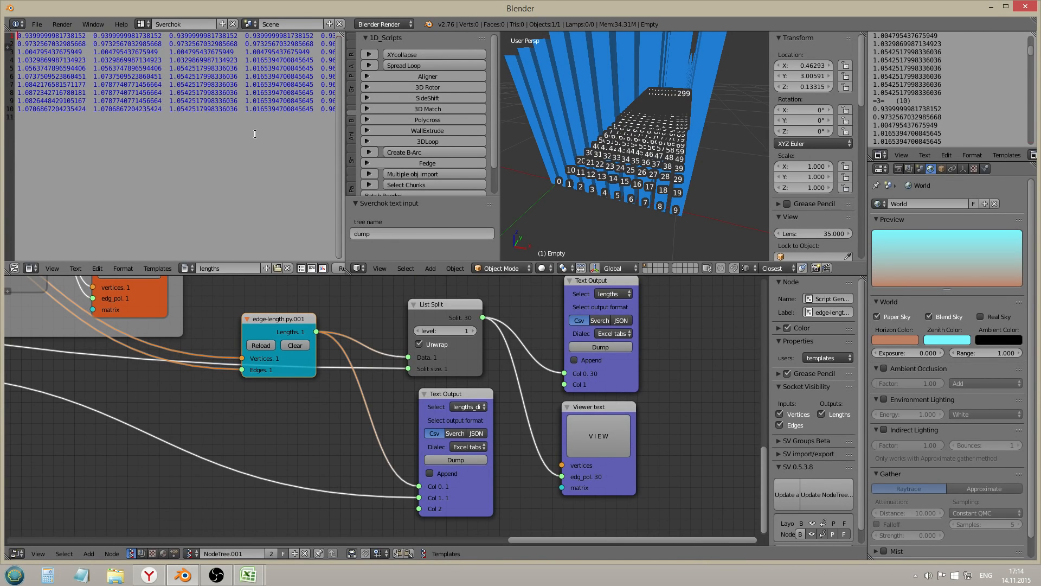
Copy the entire cleaned lengths text in Blender, switch to Excel, and delete everything on the sheet
key("End")
key("ctrl+a")
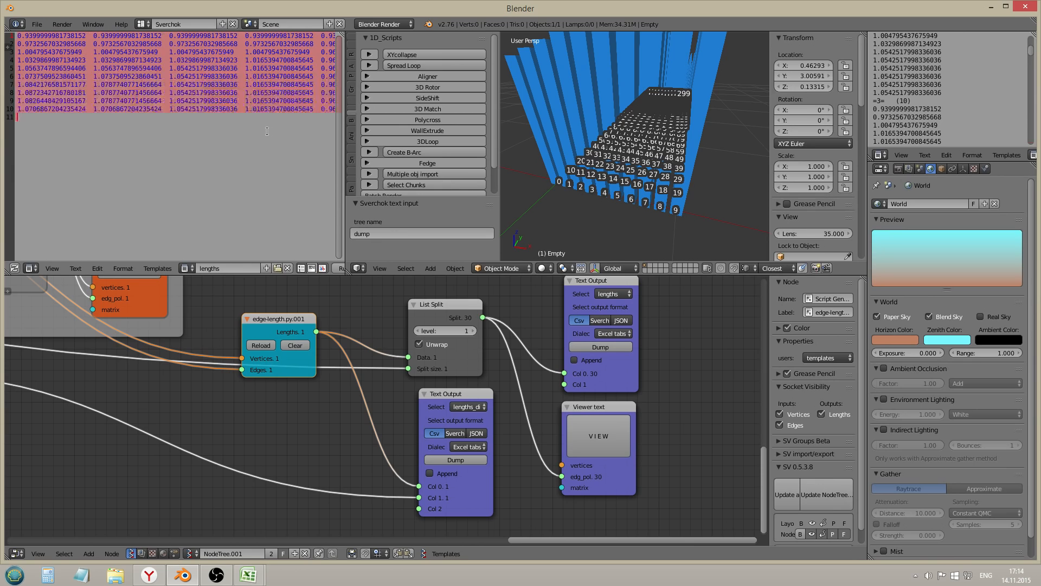
key("alt+Tab")
key("ctrl+a")
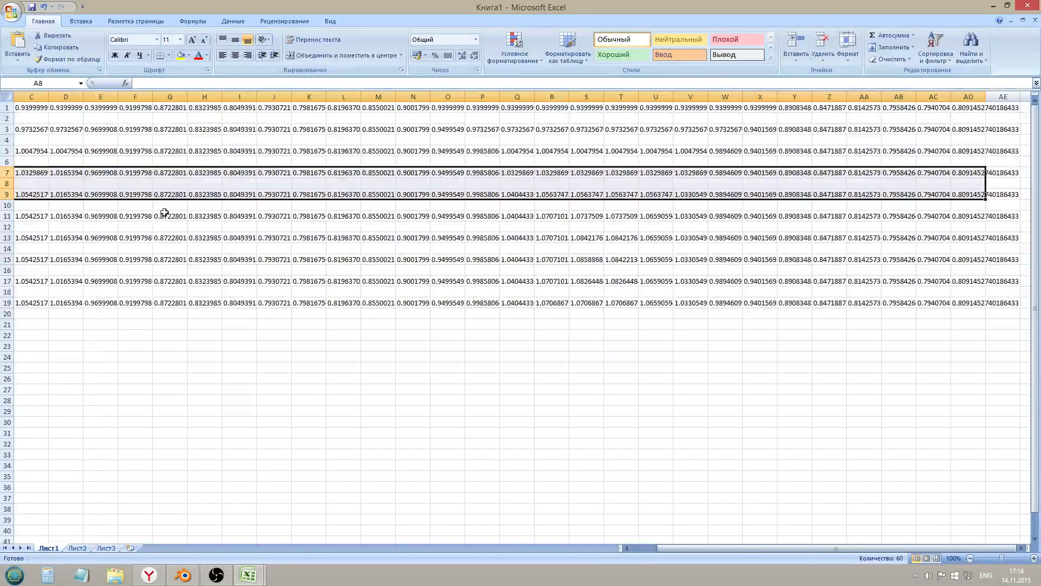
left_click(142, 261)
left_click(192, 325)
key("ctrl+a")
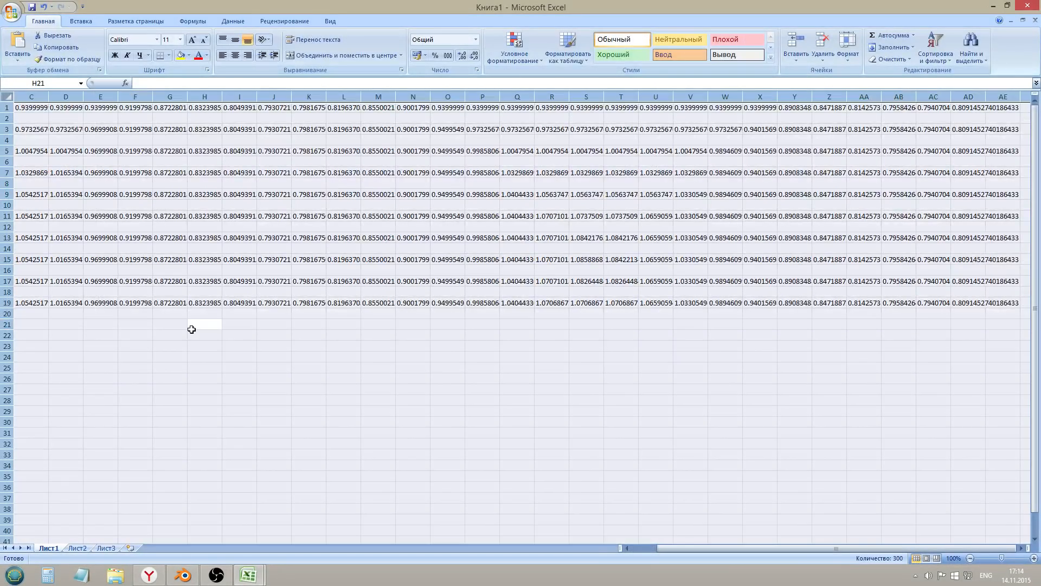
key("Delete")
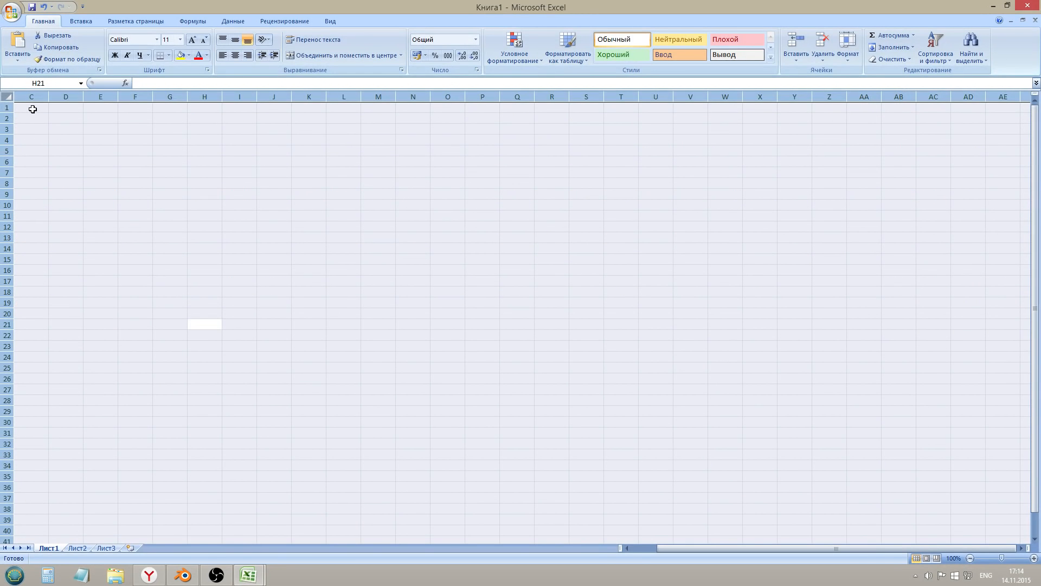
Paste the cleaned tab-separated lengths into the emptied sheet starting at cell A1
left_click(627, 548)
left_click(627, 548)
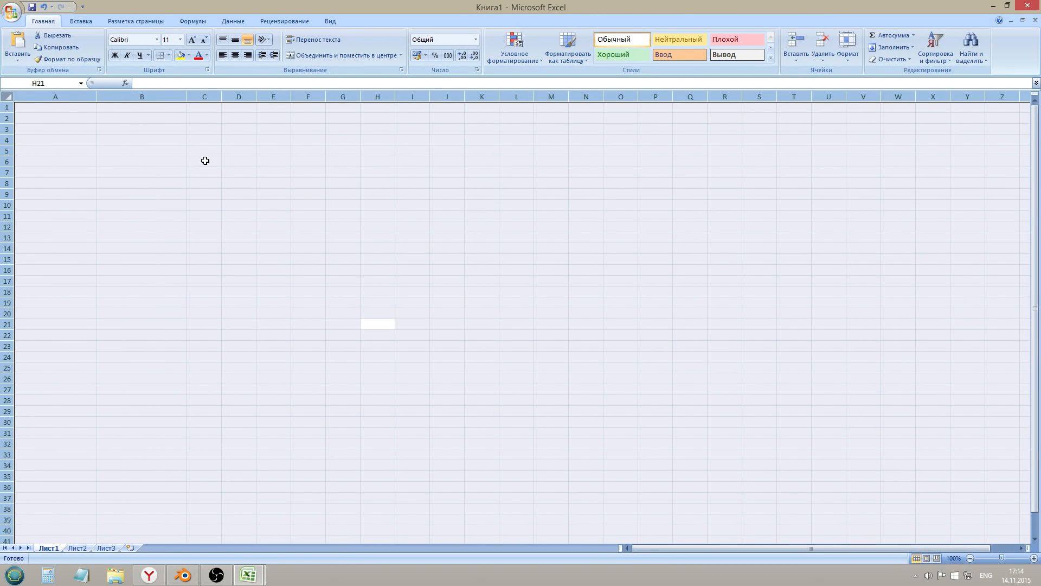
left_click(49, 111)
key("ctrl+v")
left_click(141, 226)
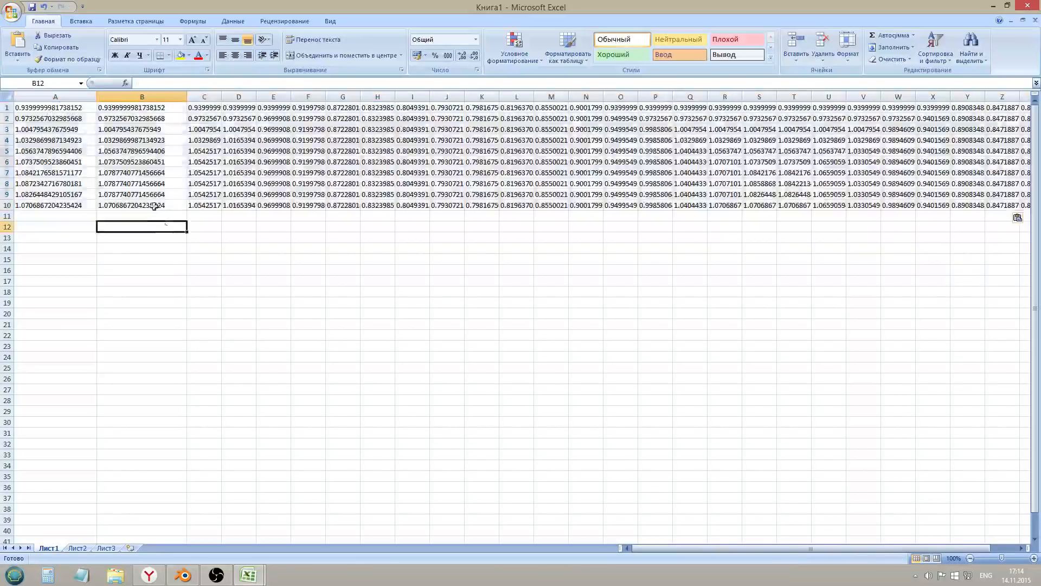
Widen column C so its full length values fit
left_click(141, 151)
left_click_drag(222, 99, 314, 99)
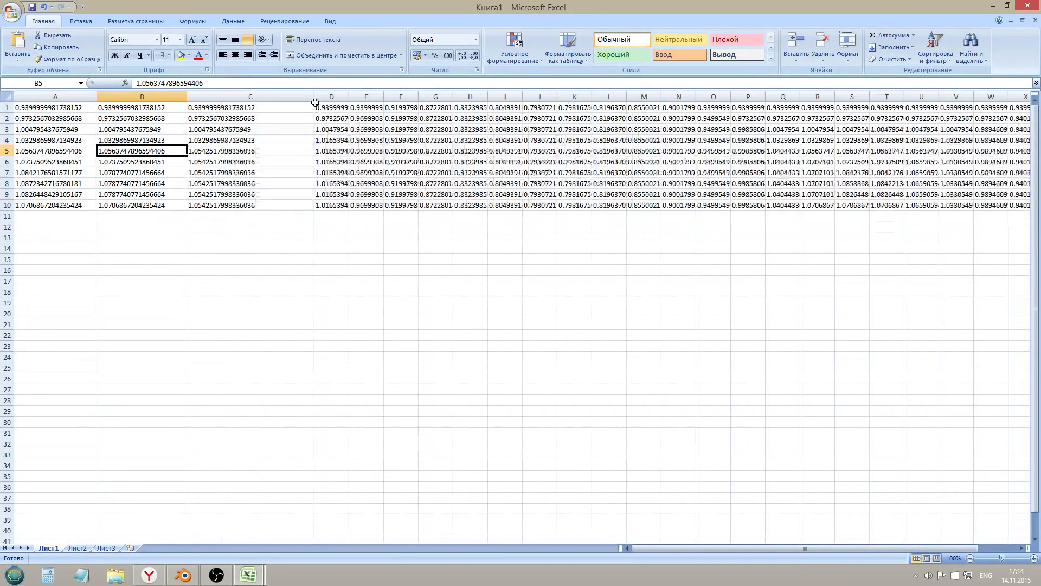
left_click(197, 118)
key("ctrl+a")
left_click(226, 97)
right_click(226, 96)
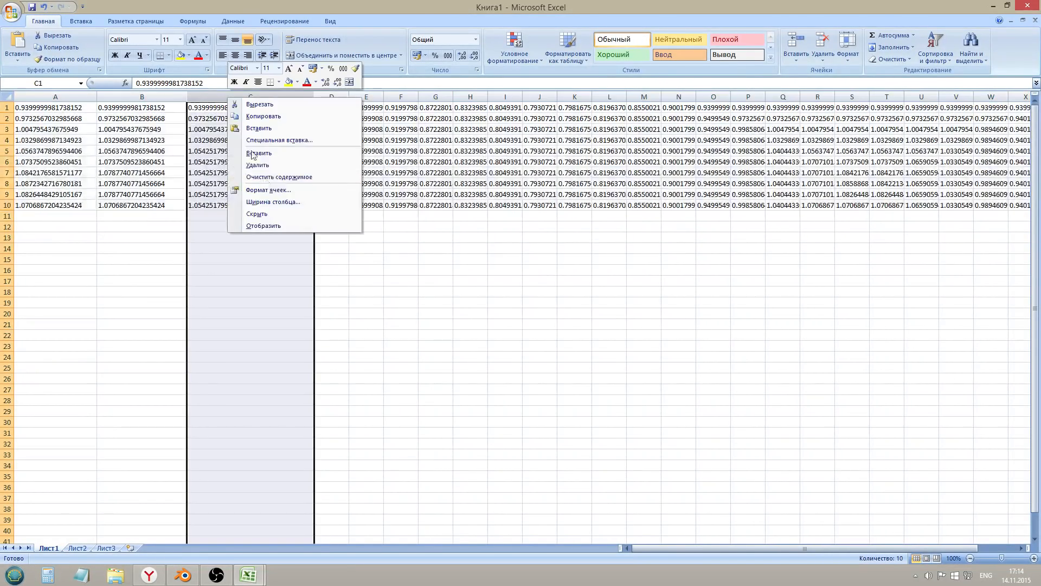
left_click(170, 157)
key("ctrl+a")
left_click(410, 163)
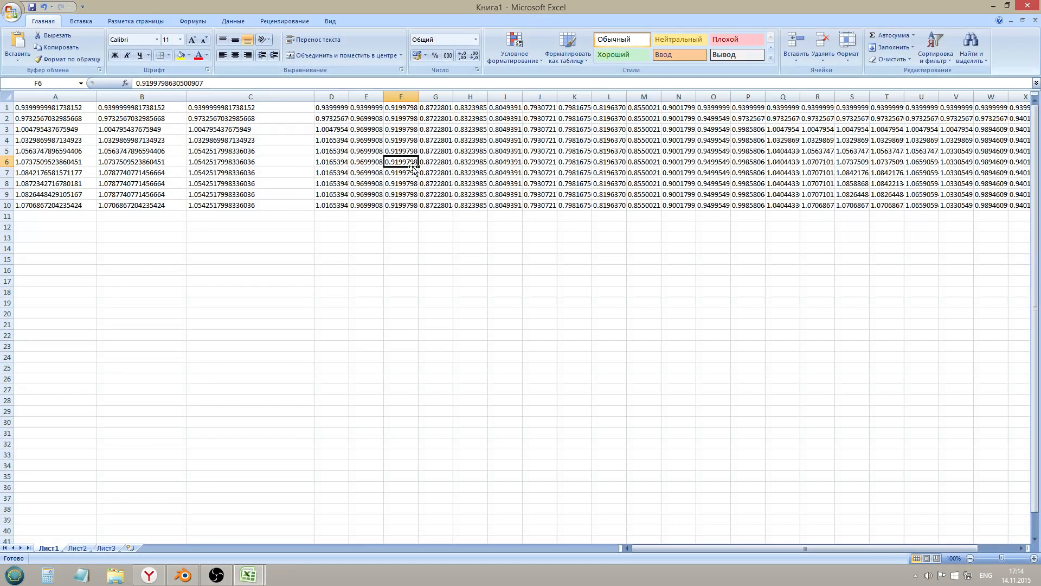
Check the pasted lengths column by column in A to D and narrow column C closer to its values
left_click_drag(48, 120, 60, 202)
left_click_drag(122, 114, 142, 211)
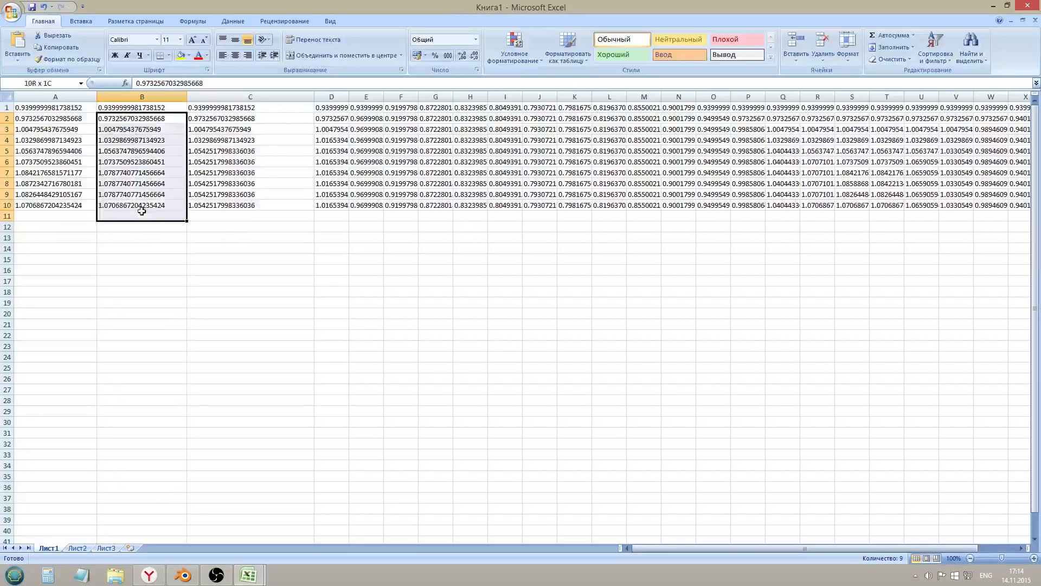
left_click(247, 213)
left_click_drag(218, 107, 237, 205)
left_click_drag(324, 107, 333, 205)
left_click_drag(314, 98, 275, 99)
Return to Blender and spread out the Viewer text, List Split, and lengths-diameter Text Output nodes to free space beside the edge-length node
left_click(182, 575)
middle_click_drag(609, 397, 355, 408)
scroll(355, 408, "down", 2)
left_click_drag(366, 416, 606, 389)
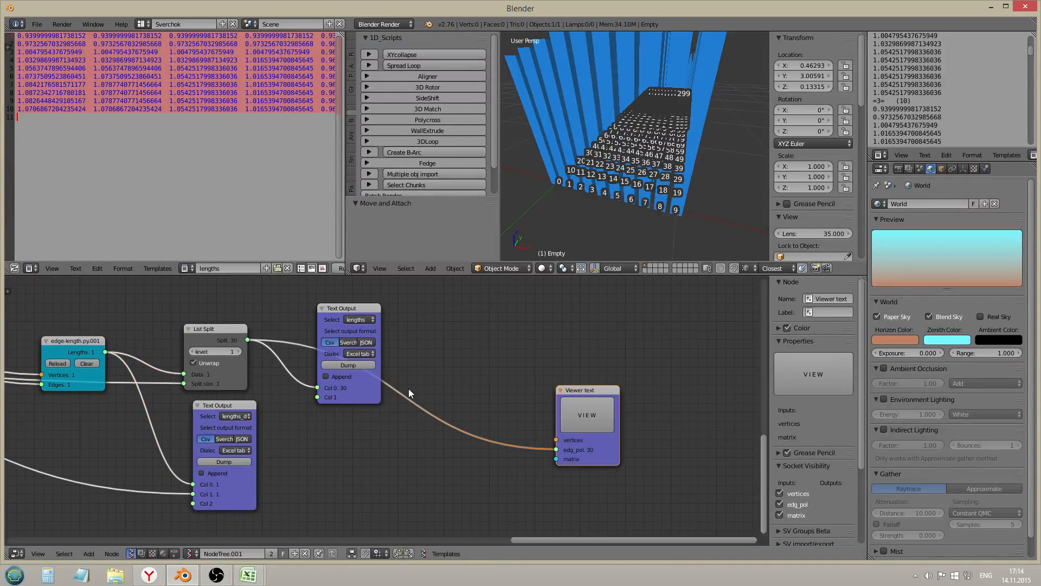
scroll(172, 353, "up", 3)
left_click_drag(224, 322, 519, 408)
scroll(212, 334, "down", 1)
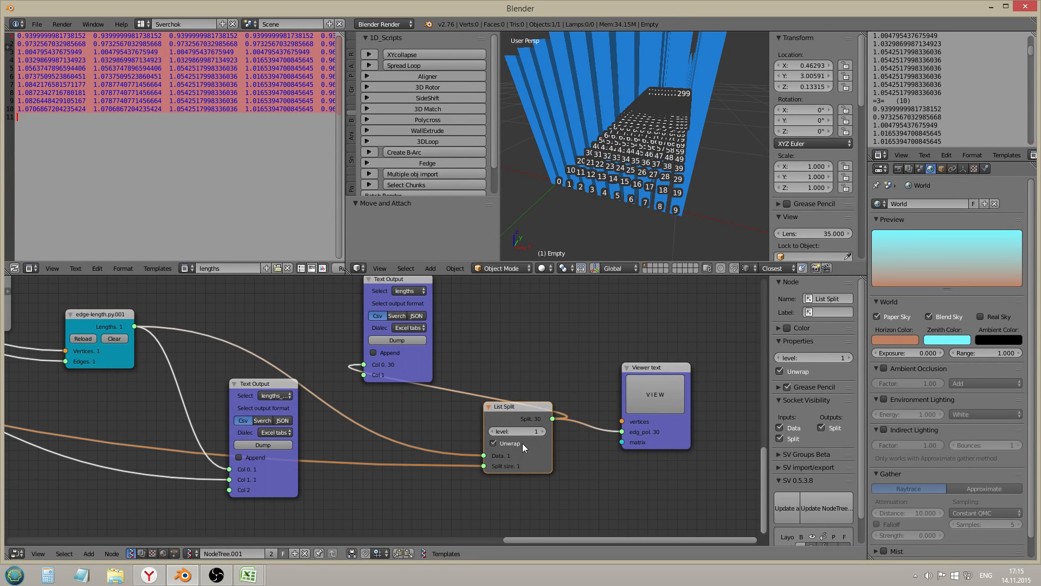
scroll(256, 402, "up", 1)
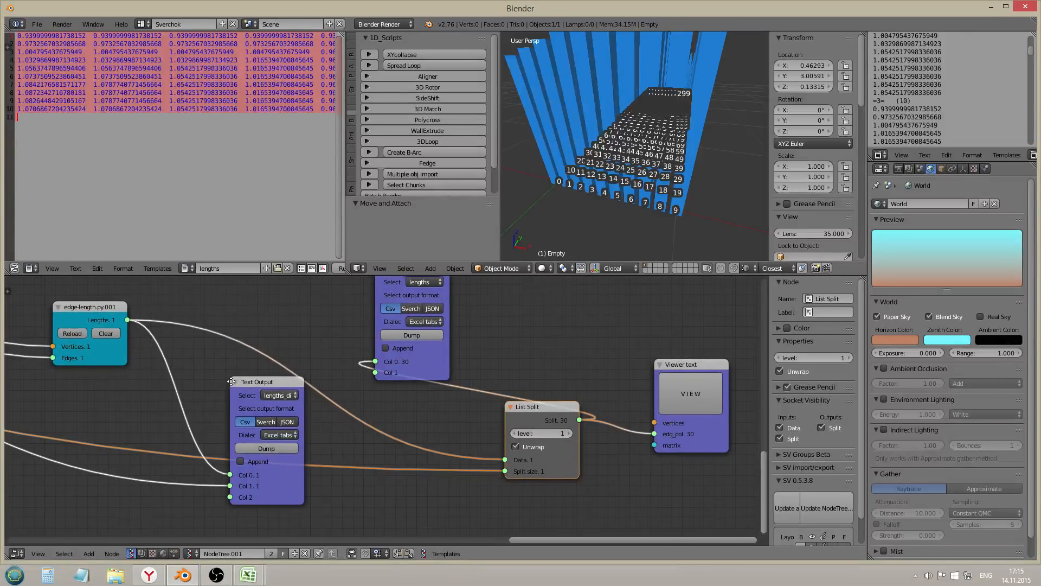
left_click_drag(244, 382, 280, 382)
Add a List Zip node beneath the edge-length node
key("shift+a")
mouse_move(245, 372)
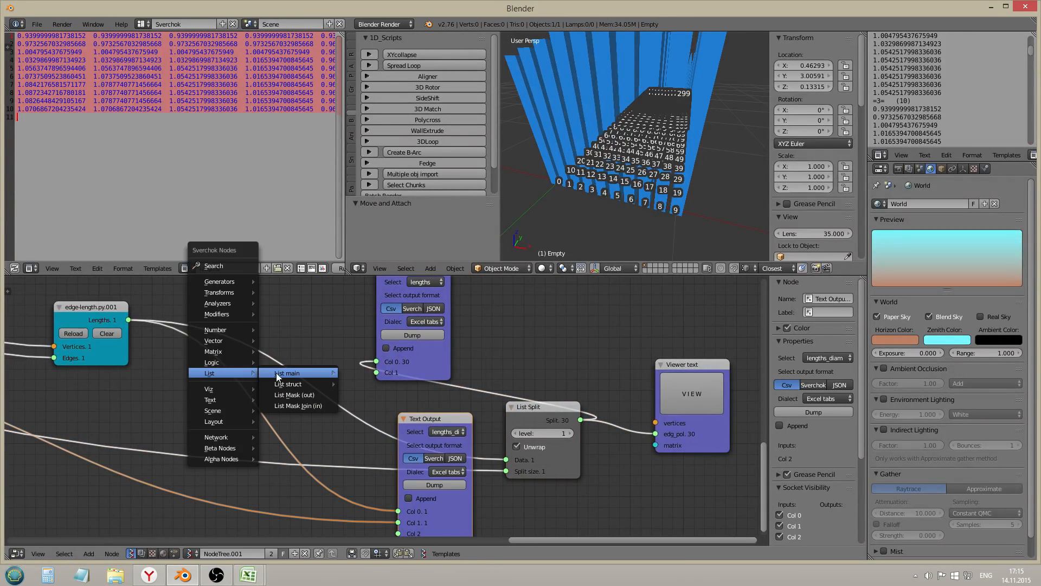
mouse_move(279, 374)
left_click(367, 383)
left_click(125, 367)
scroll(126, 367, "down", 2)
middle_click_drag(126, 366, 400, 352)
Link the edge-length node's Lengths and the rounded diameter output to List Zip's data inputs
left_click_drag(405, 312, 401, 405)
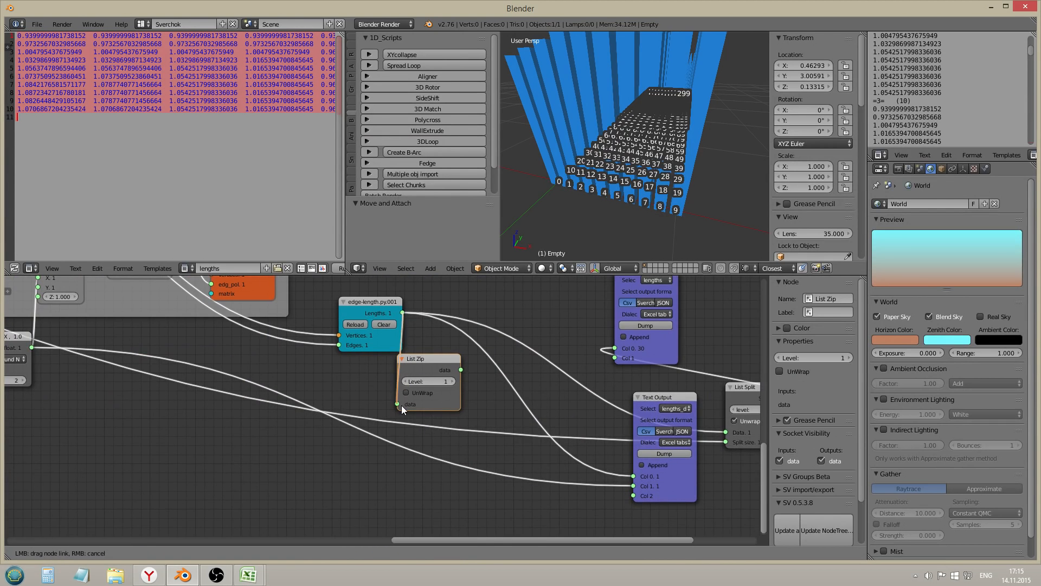
middle_click_drag(402, 405, 503, 411)
left_click_drag(132, 355, 499, 419)
Try List Zip at level 2, link its output to Viewer text's edg_pol input, and view the data
middle_click_drag(558, 415, 297, 358)
left_click(296, 360)
left_click_drag(301, 349, 725, 393)
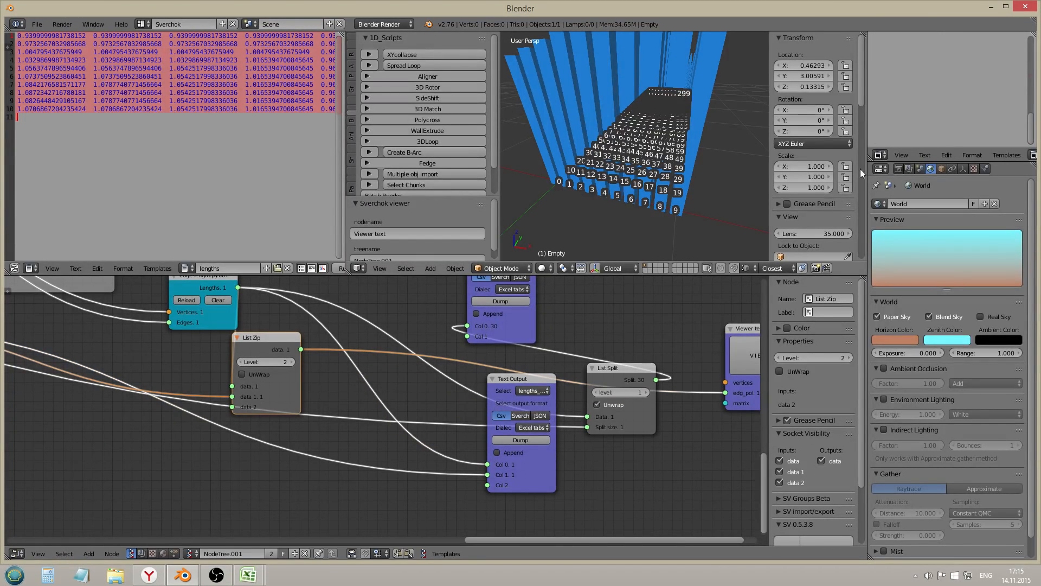
left_click(1030, 156)
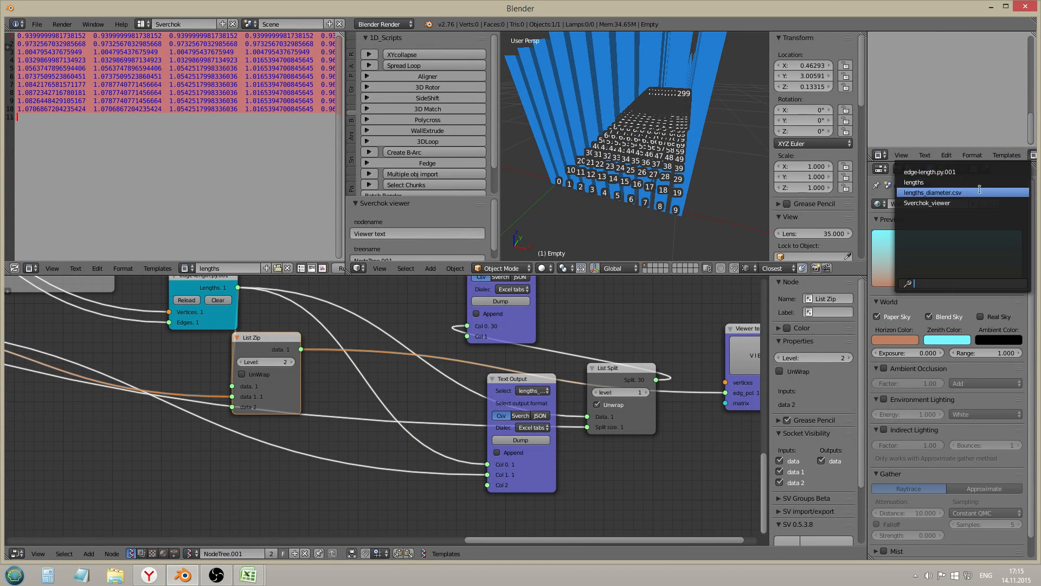
left_click(952, 66)
scroll(929, 92, "down", 1)
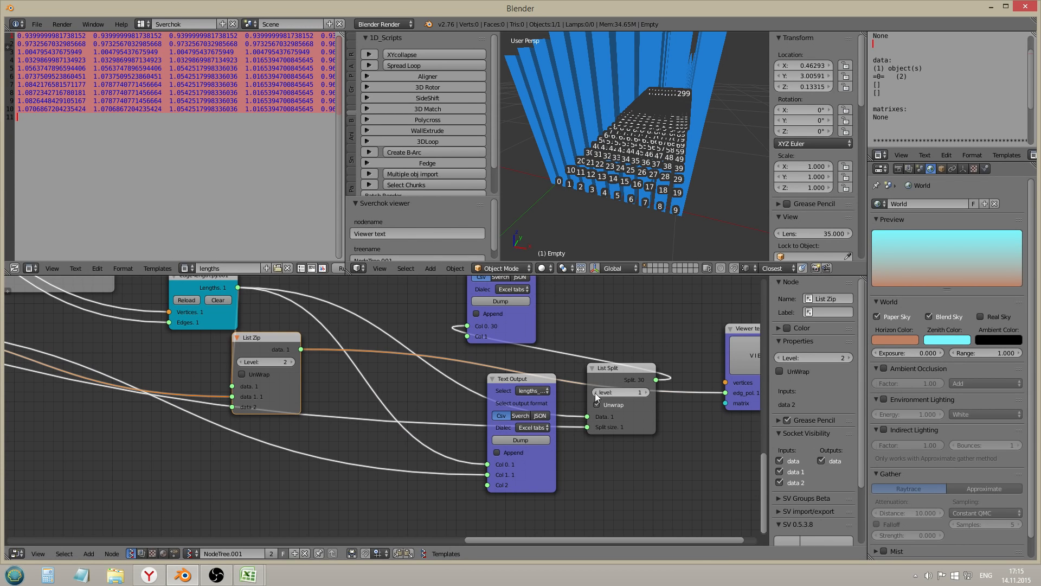
Set List Zip's level to 1 and view the edge-length node's Lengths output through Viewer text
left_click(242, 362)
left_click_drag(262, 334, 383, 335)
scroll(371, 386, "down", 1)
left_click_drag(192, 315, 617, 405)
left_click(637, 372)
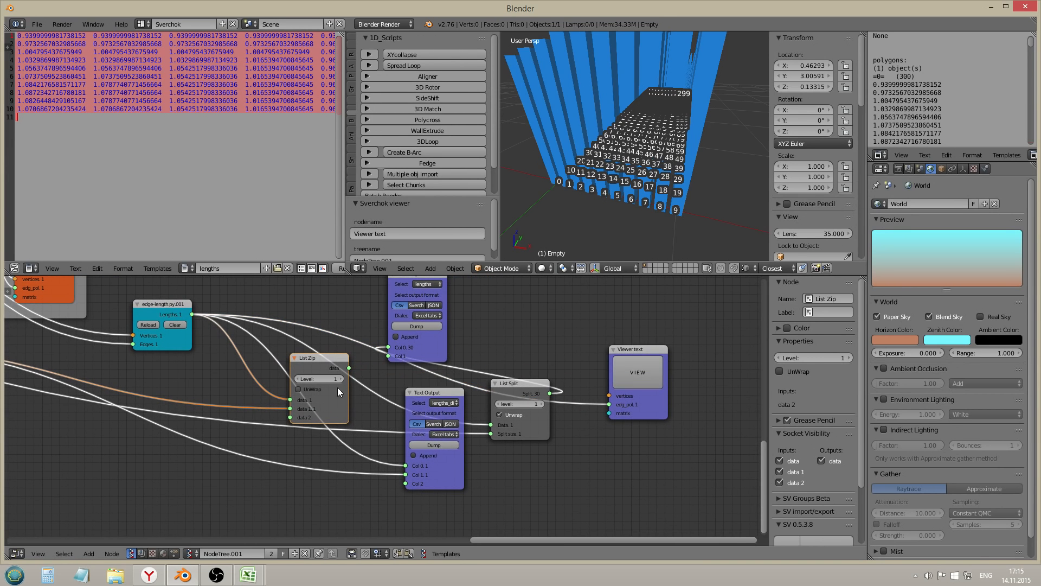
Link the Round N node's float output to Viewer text and view the rounded diameters
scroll(337, 387, "down", 2)
left_click_drag(150, 355, 707, 397)
left_click(725, 375)
scroll(449, 350, "up", 2)
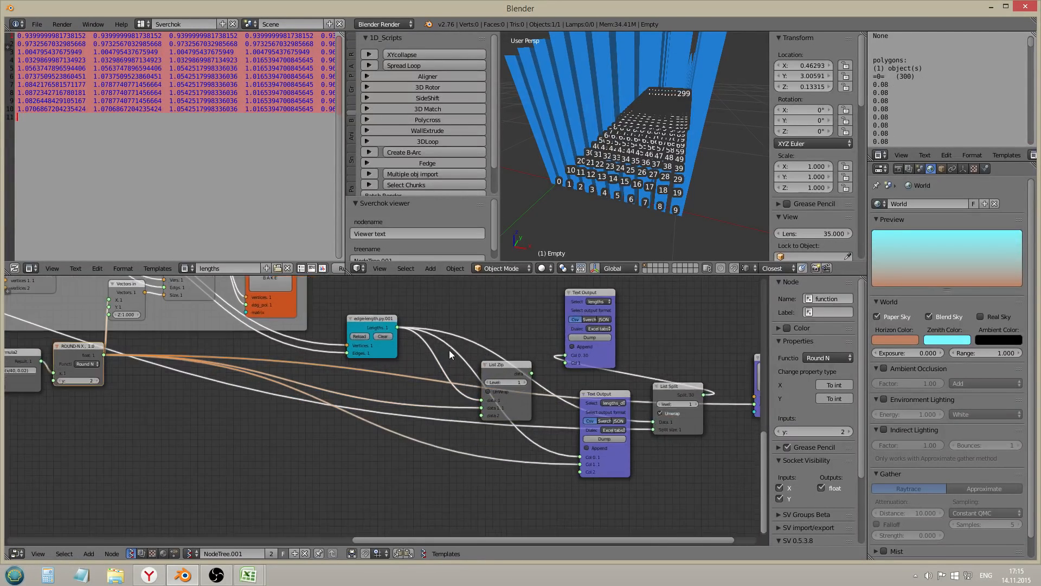
middle_click_drag(449, 350, 329, 344)
left_click(269, 327)
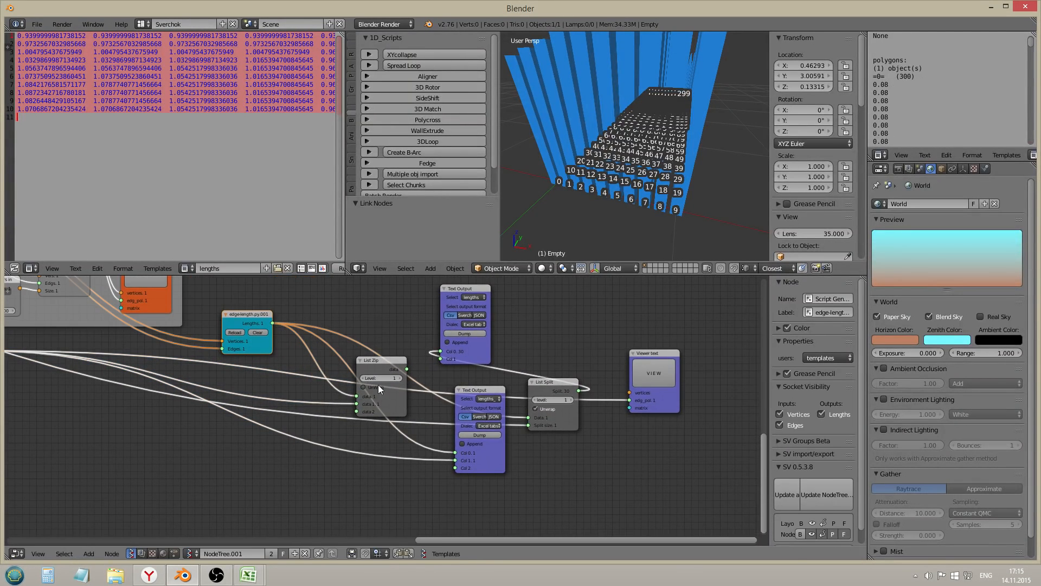
Link List Zip's data output to Viewer text's edg_pol input and examine the zipped length and diameter pairs
left_click_drag(407, 370, 629, 399)
left_click(644, 383)
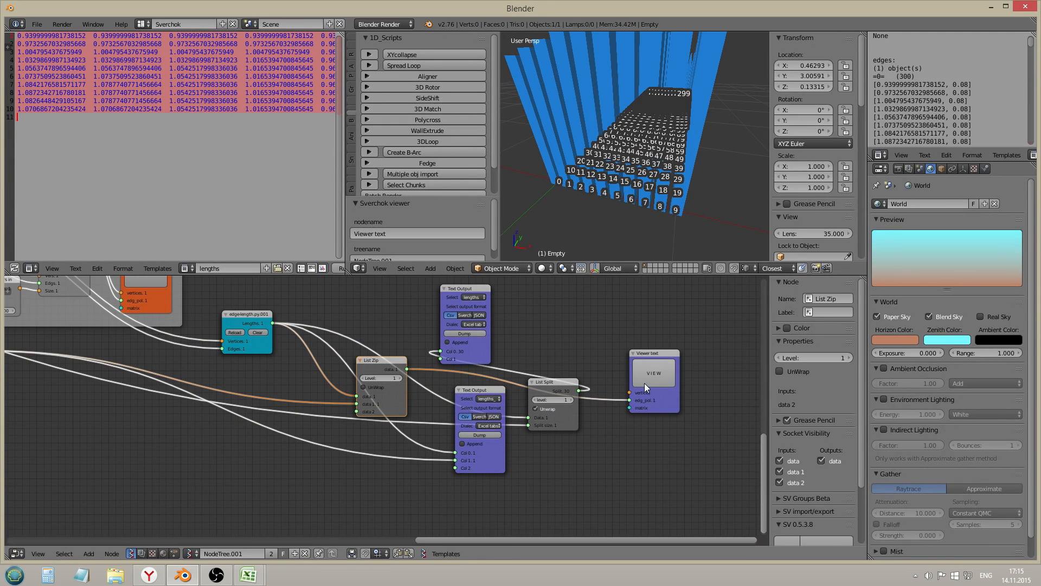
scroll(902, 126, "up", 2)
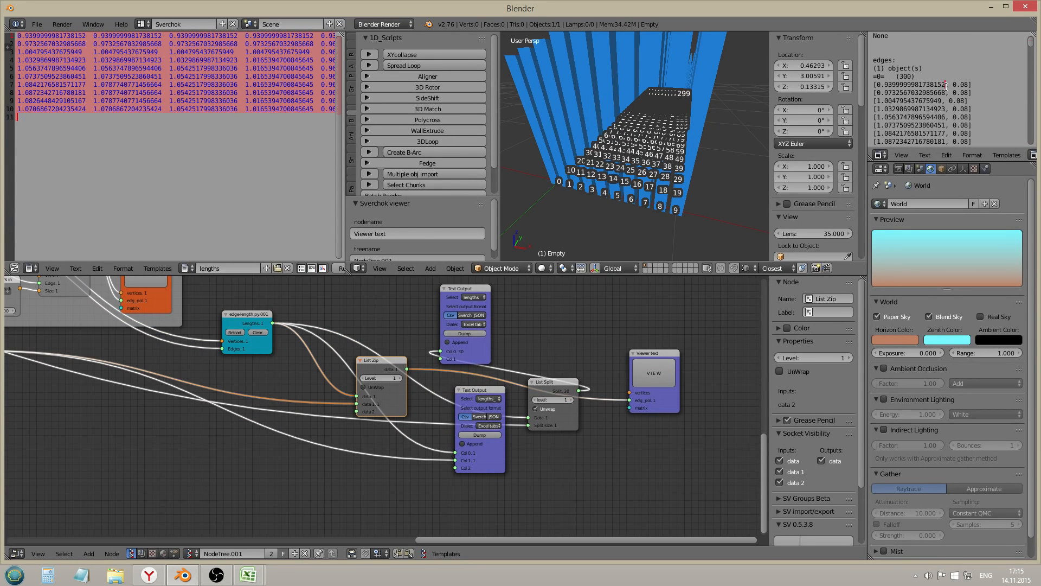
scroll(953, 94, "down", 4)
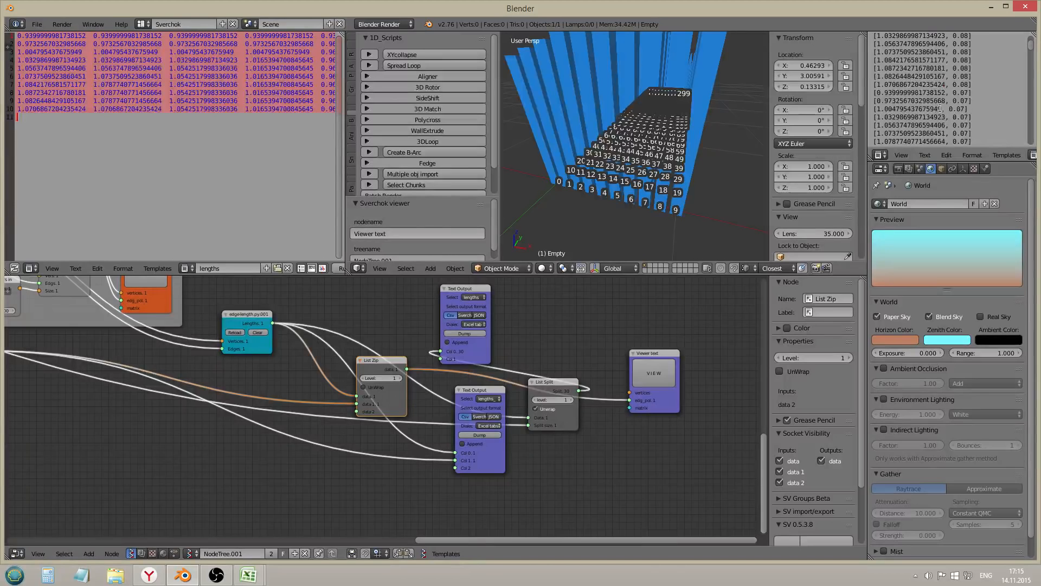
scroll(505, 383, "up", 1)
Feed List Zip's output into List Split's Data input and view the split pairs through Viewer text
left_click_drag(357, 352, 311, 308)
middle_click_drag(368, 333, 270, 336)
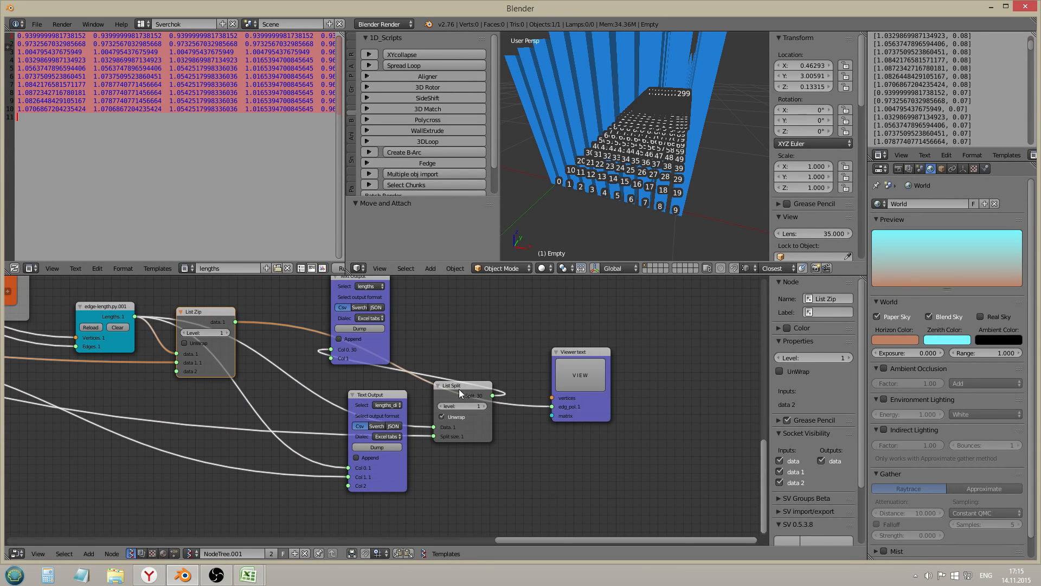
left_click_drag(235, 322, 432, 427)
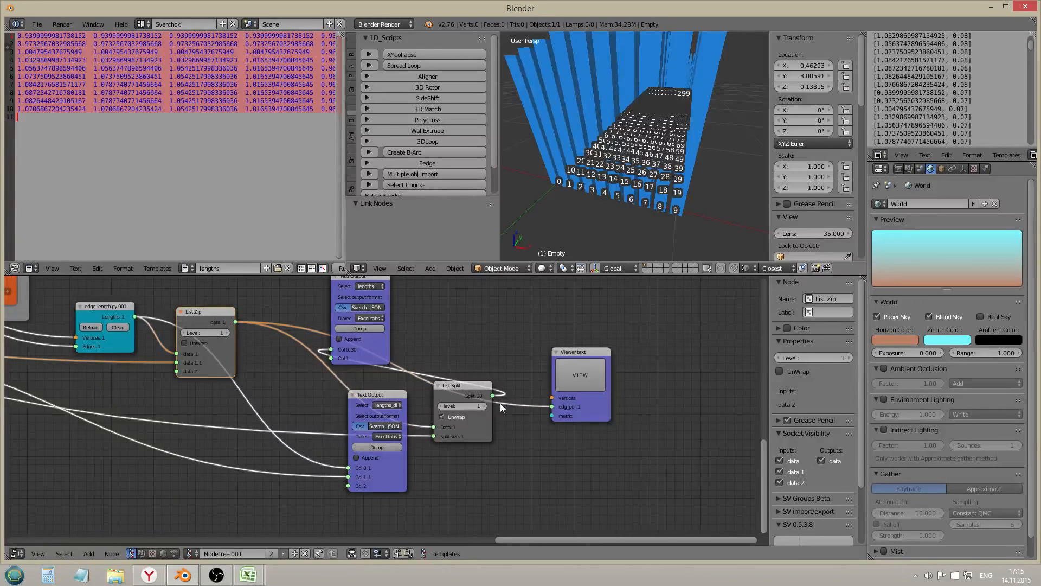
left_click_drag(492, 395, 552, 406)
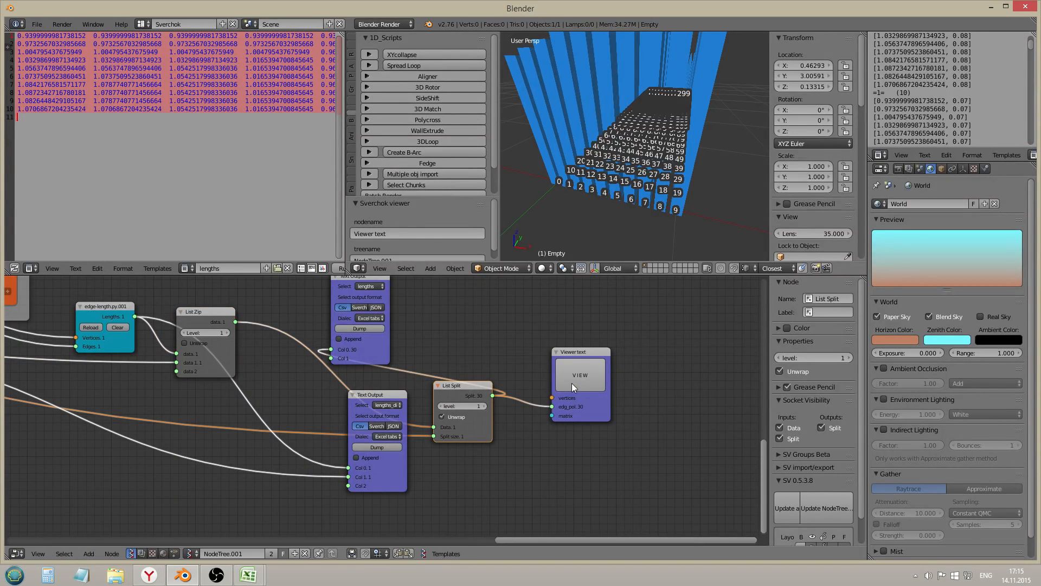
scroll(932, 112, "up", 4)
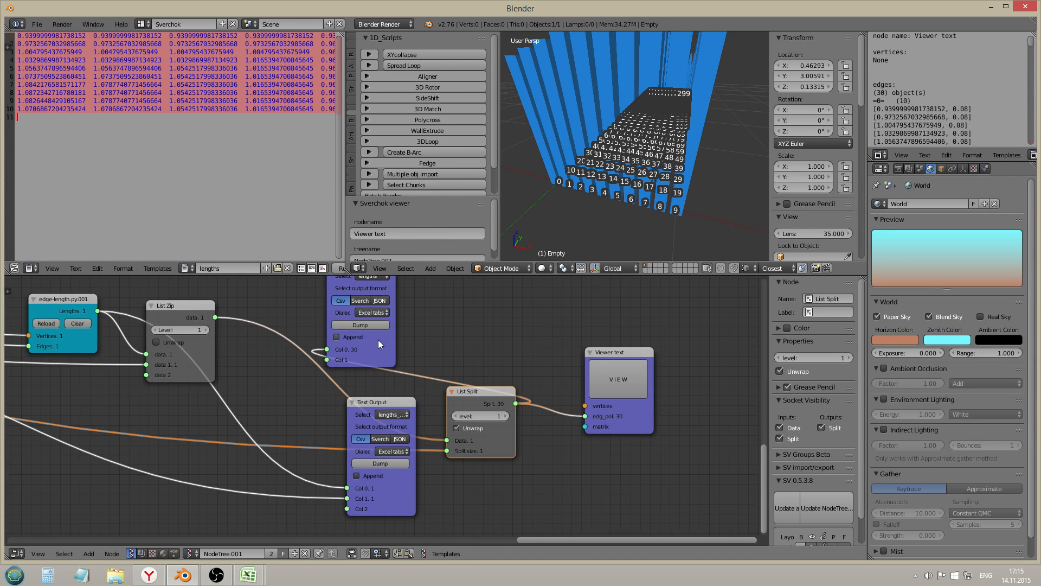
Dump the split length-diameter pairs to the lengths text and copy all of it
scroll(417, 368, "up", 2)
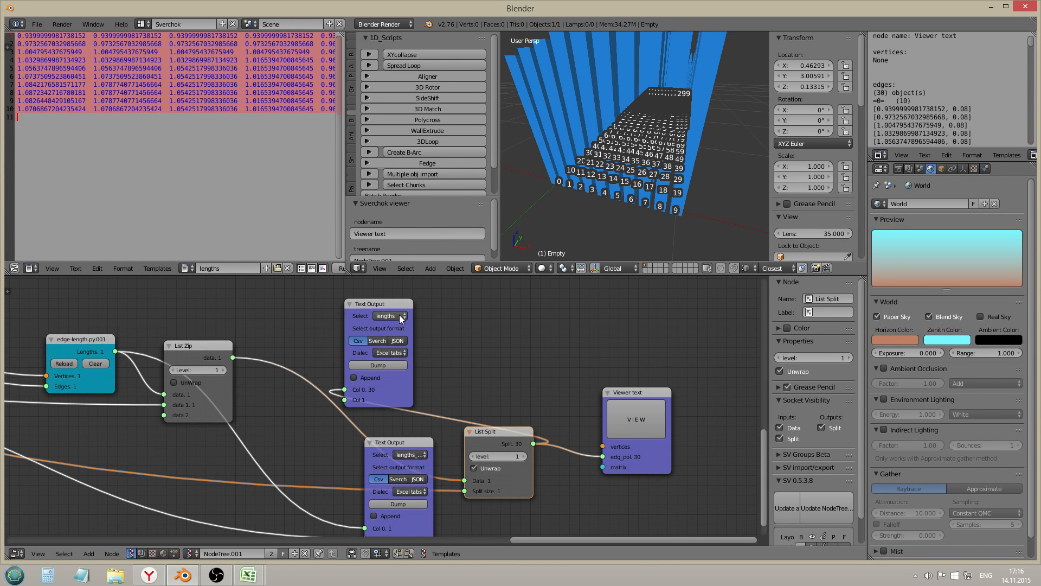
left_click(379, 365)
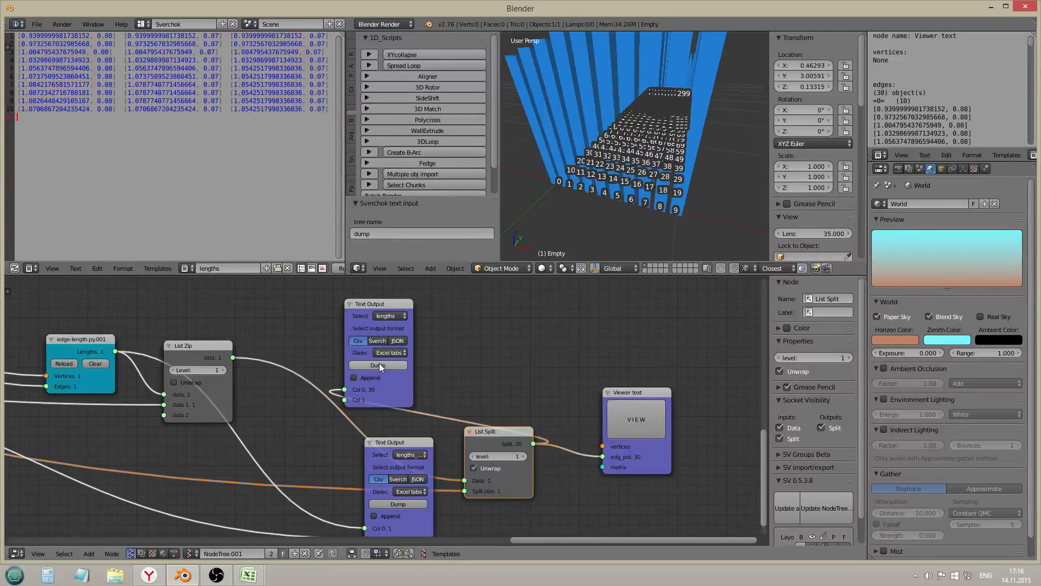
key("ctrl+a")
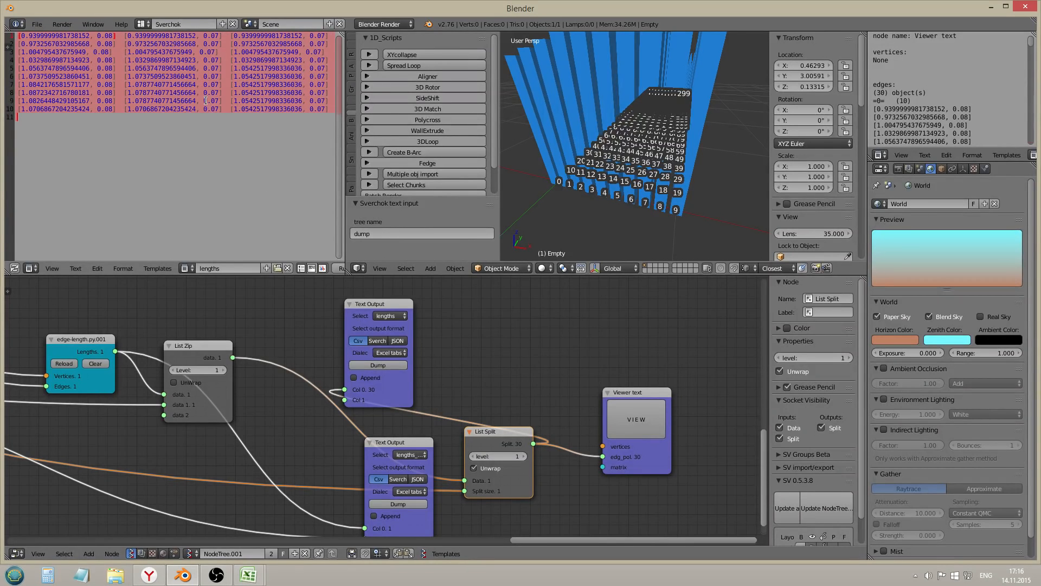
Replace the Excel sheet's contents with the length-diameter pairs, fit column A to its values, and return to Blender
key("alt+Tab")
key("ctrl+a")
key("ctrl+v")
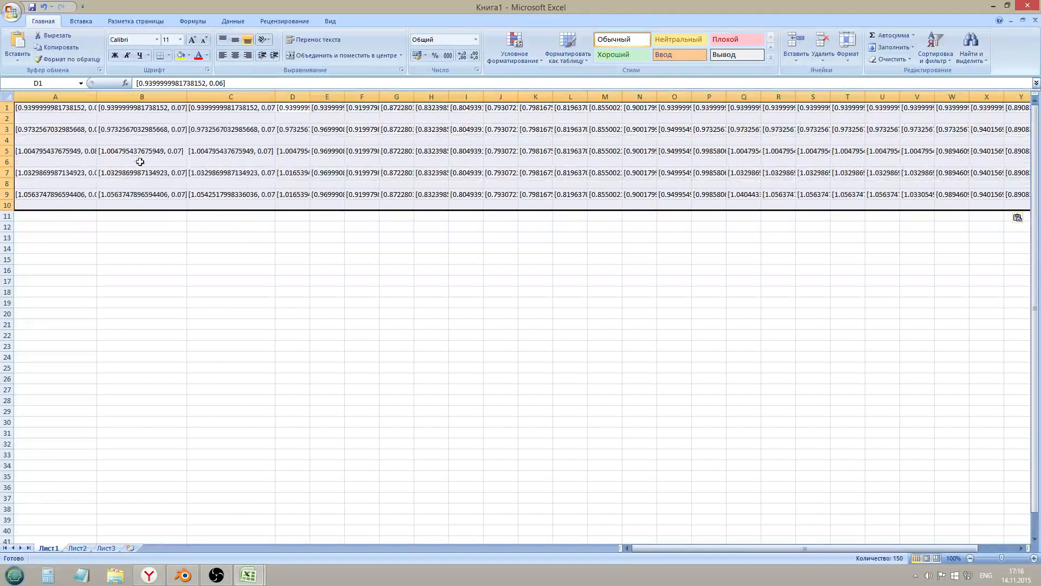
left_click(224, 228)
double_click(97, 96)
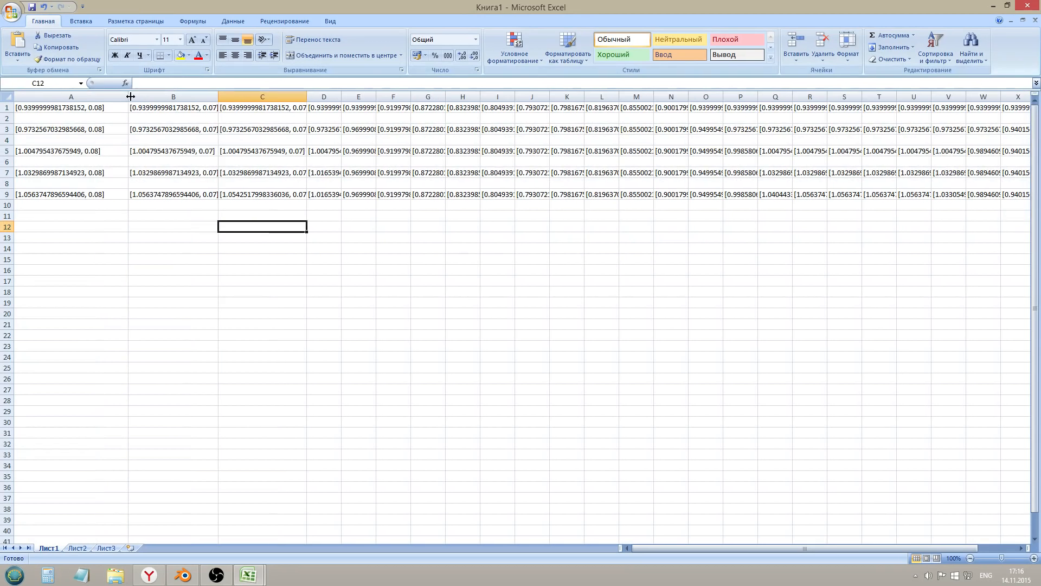
left_click(195, 282)
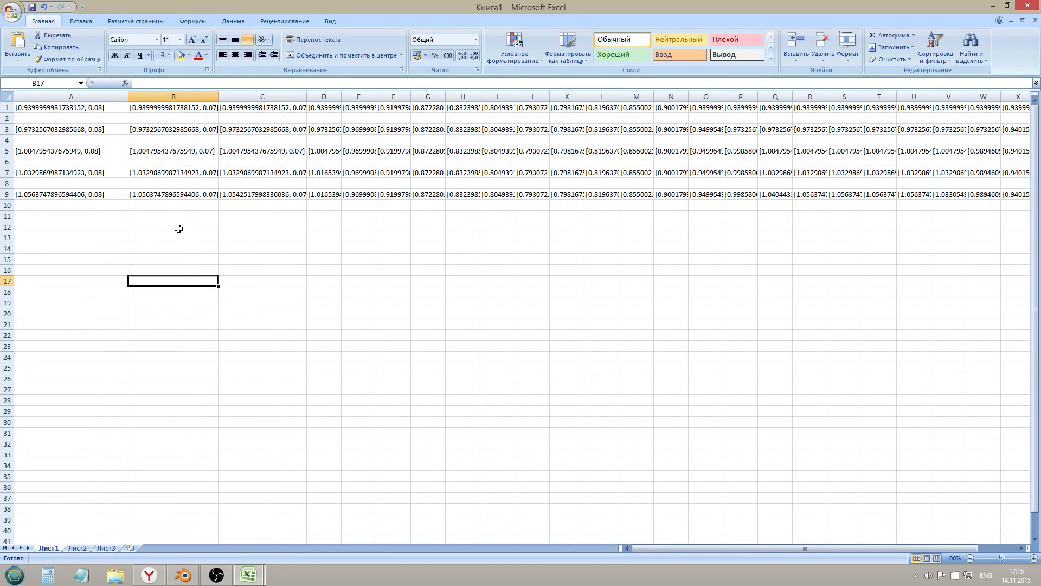
key("alt+Tab")
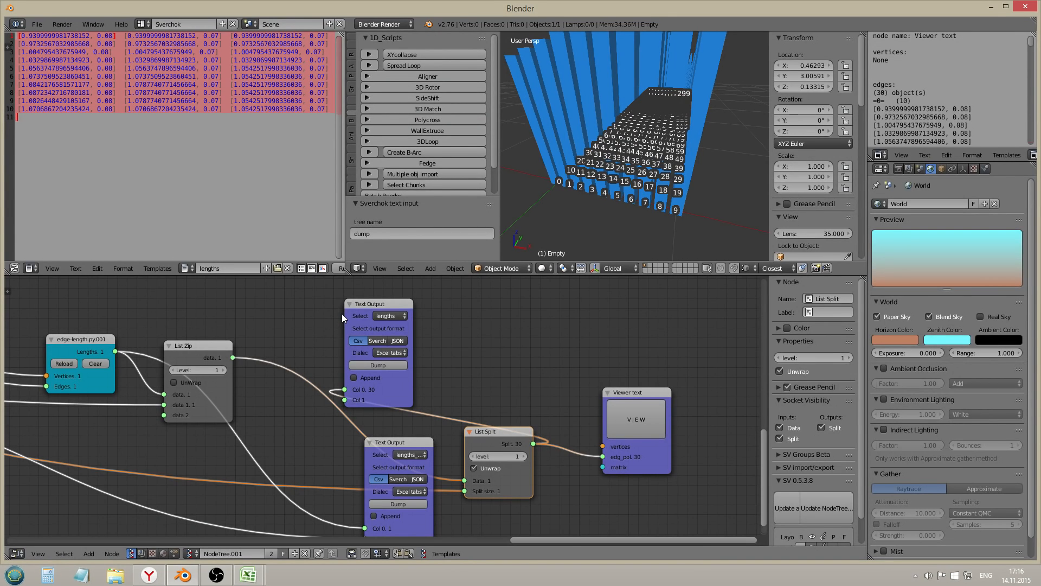
Move both Text Output nodes clear of the wires to the far side of List Split
middle_click_drag(545, 451, 422, 417)
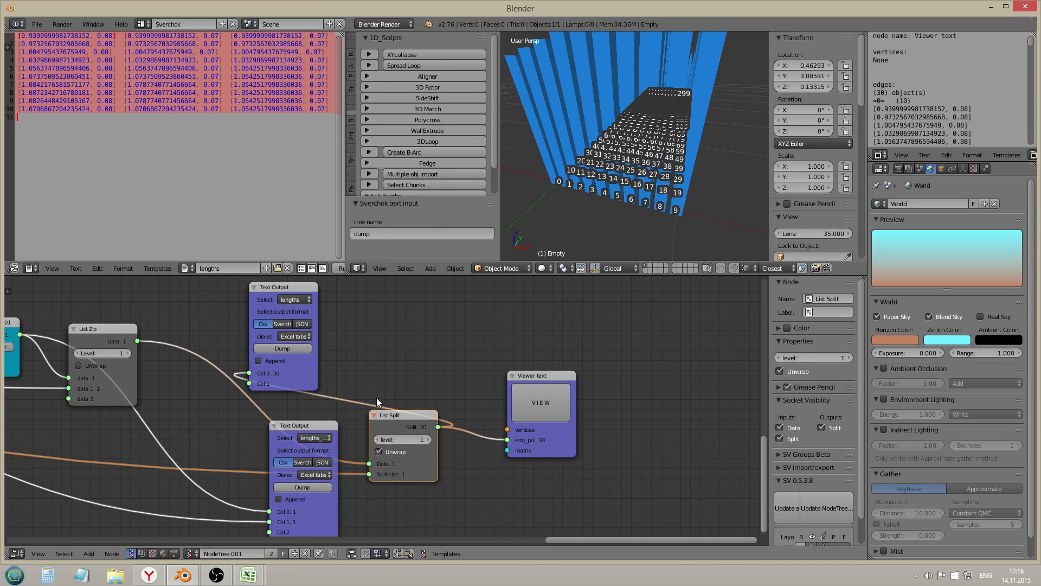
key("alt+Tab")
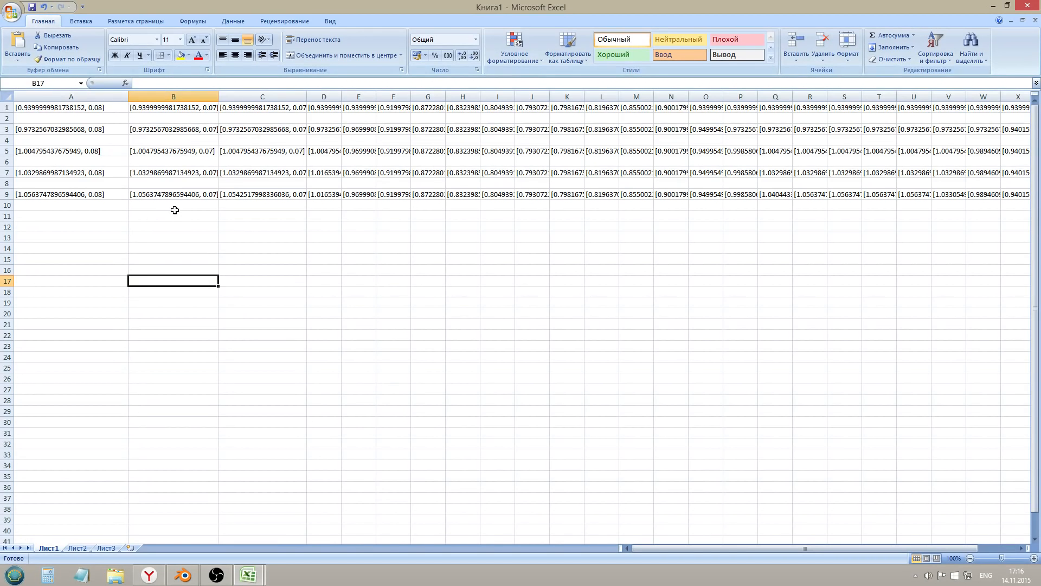
key("alt+Tab")
left_click_drag(261, 286, 492, 283)
left_click_drag(308, 437, 507, 479)
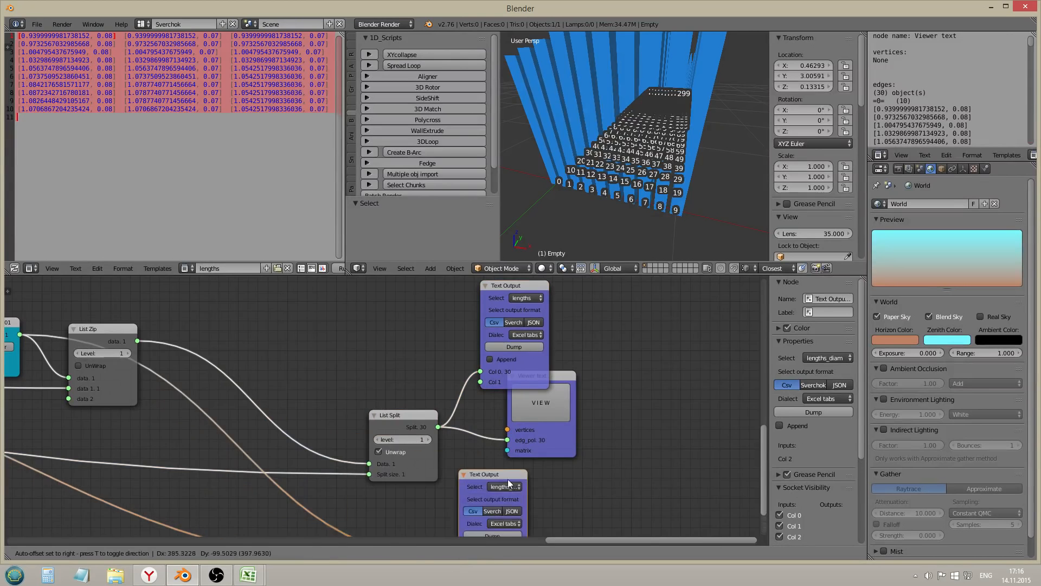
scroll(311, 387, "down", 2)
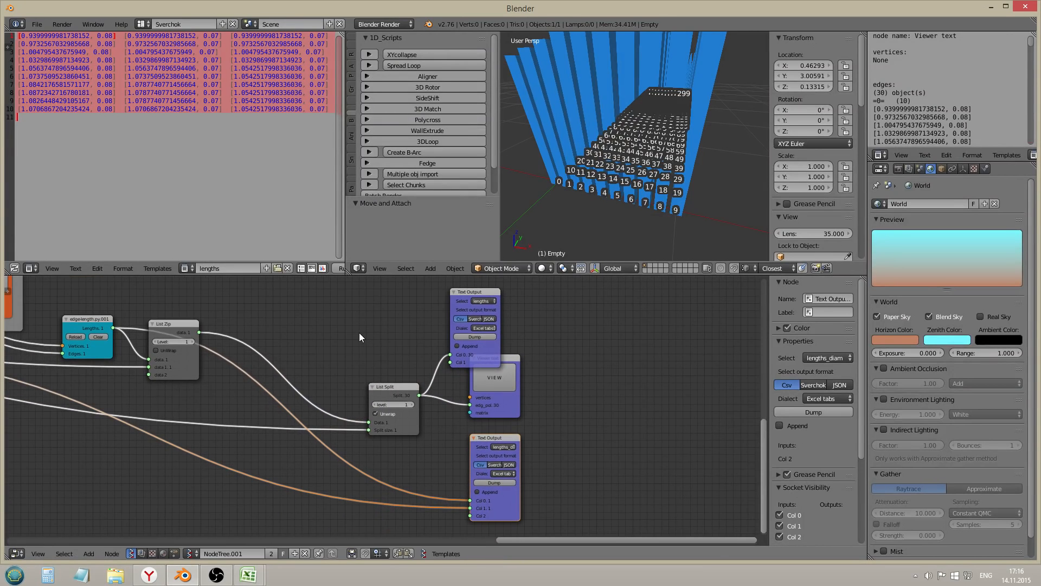
Examine the length-diameter pairs in several cells of the Excel sheet and return to Blender
key("alt+Tab")
left_click(95, 108)
left_click(82, 150)
left_click(99, 193)
left_click(262, 194)
left_click(293, 153)
left_click(388, 152)
left_click(363, 184)
key("alt+Tab")
Examine the diameter values paired with the lengths in the lengths text
middle_click_drag(638, 199, 585, 156)
left_click(215, 92)
mouse_move(215, 75)
left_mouse_down()
mouse_move(219, 101)
mouse_move(206, 86)
mouse_move(219, 85)
left_mouse_up()
left_click(219, 102)
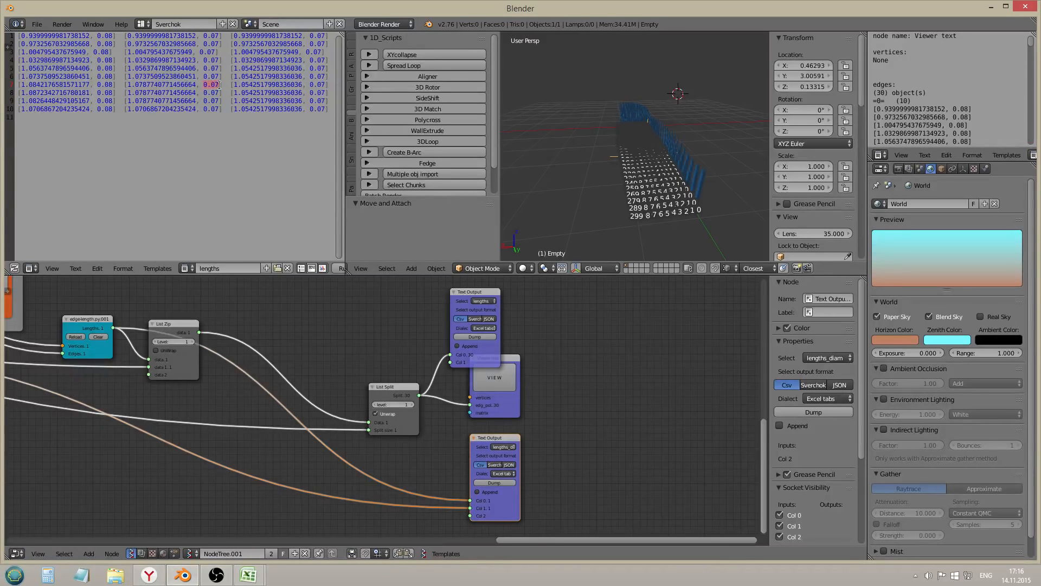
mouse_move(116, 101)
left_mouse_down()
mouse_move(99, 101)
mouse_move(111, 101)
left_mouse_up()
middle_click_drag(104, 418, 266, 434)
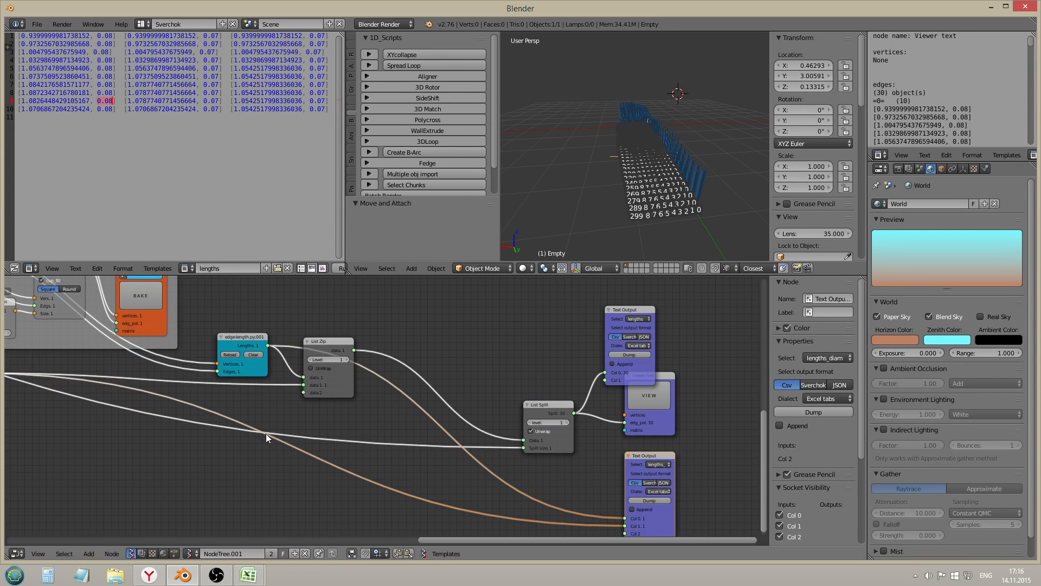
left_click(111, 69)
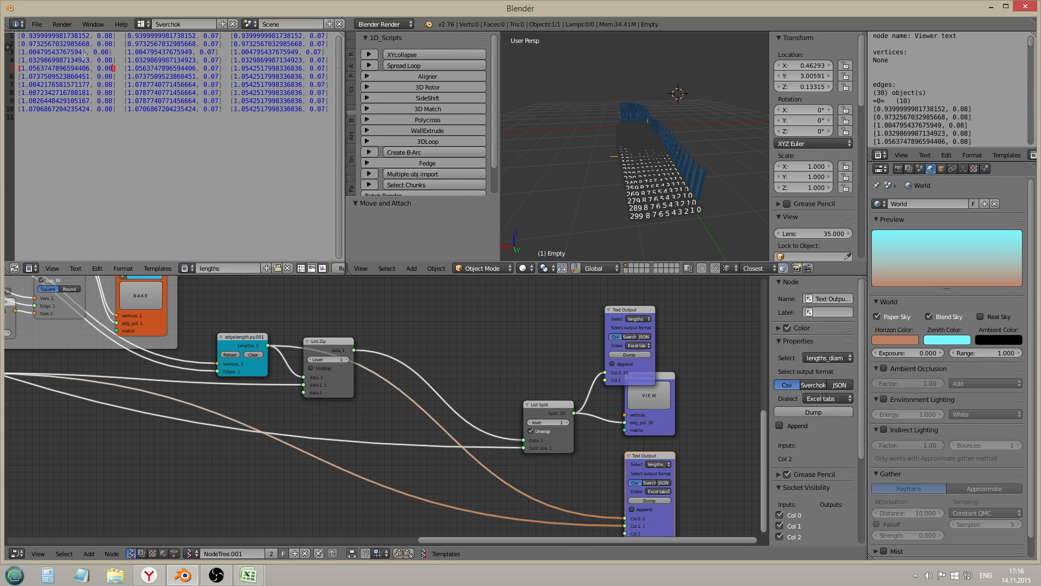
left_click_drag(111, 52, 92, 51)
Switch the 3D view to orthographic and inspect the numbered pipes in a maximised viewport
middle_click_drag(616, 215, 679, 149)
key("KP_5")
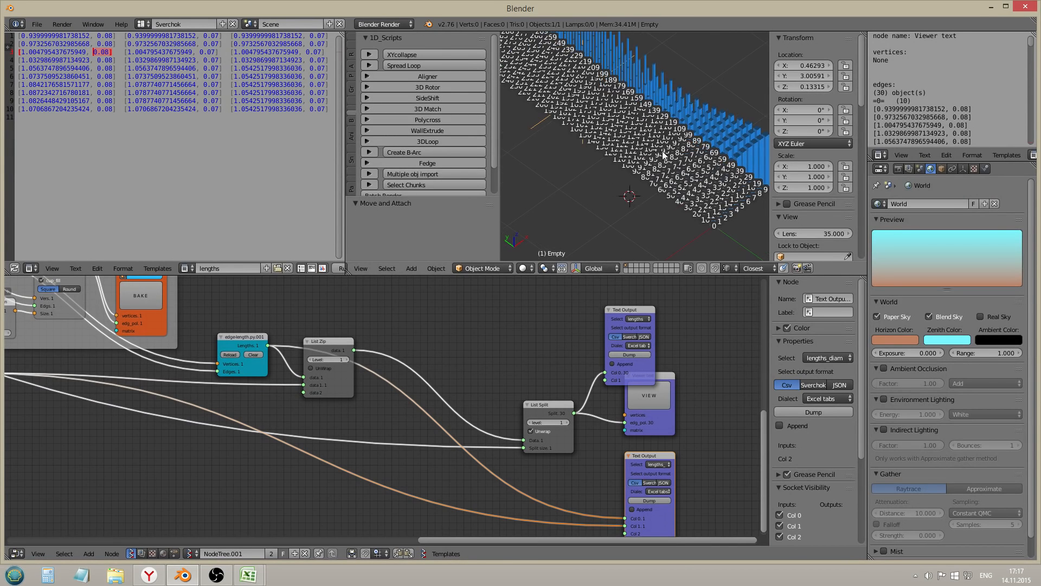
key("ctrl+Up")
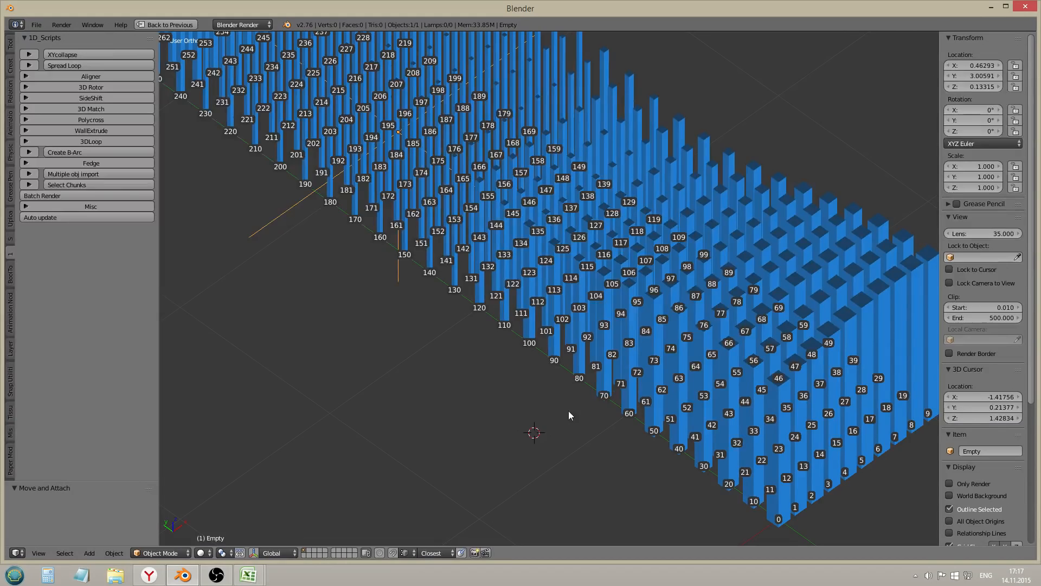
key("ctrl+Up")
Enable the bake UI for the Index Viewer Draw node and bake the pipe index numbers as text objects
middle_click_drag(631, 422, 458, 400)
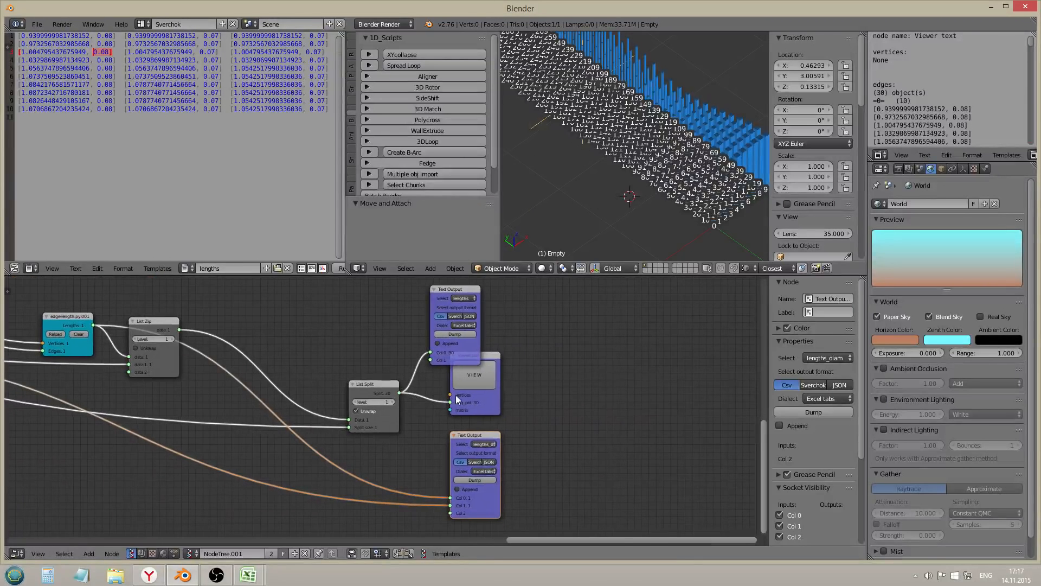
middle_click_drag(521, 450, 916, 511)
mouse_move(339, 393)
middle_mouse_down()
mouse_move(346, 427)
mouse_move(331, 503)
middle_mouse_up()
left_click(467, 410)
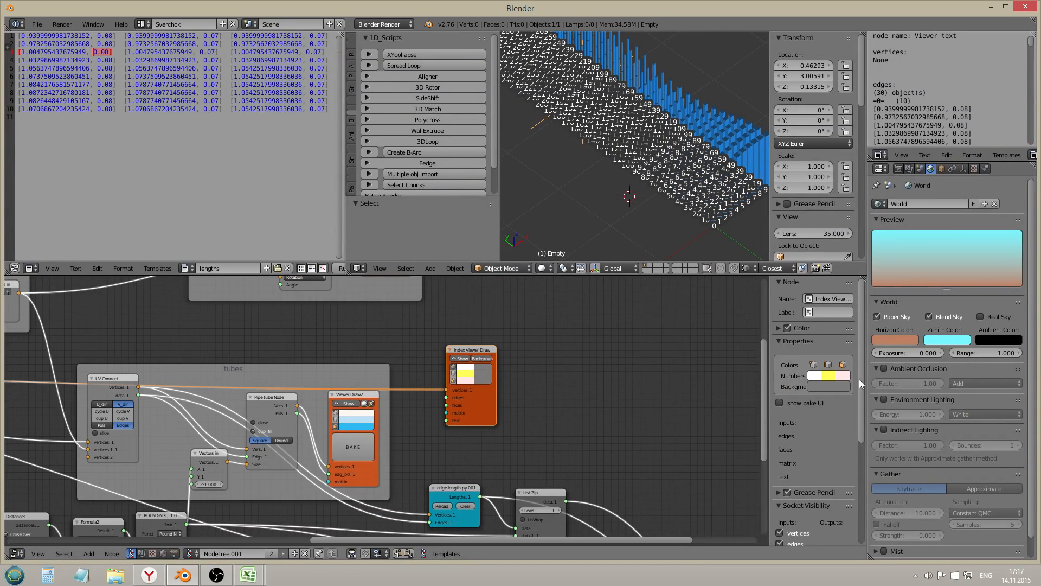
left_click(780, 402)
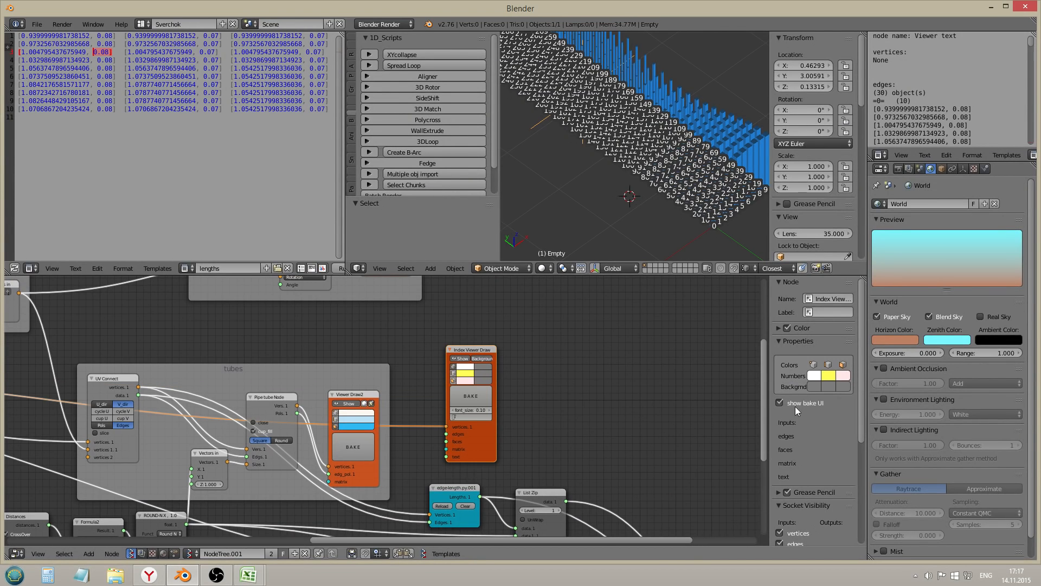
scroll(480, 409, "up", 3)
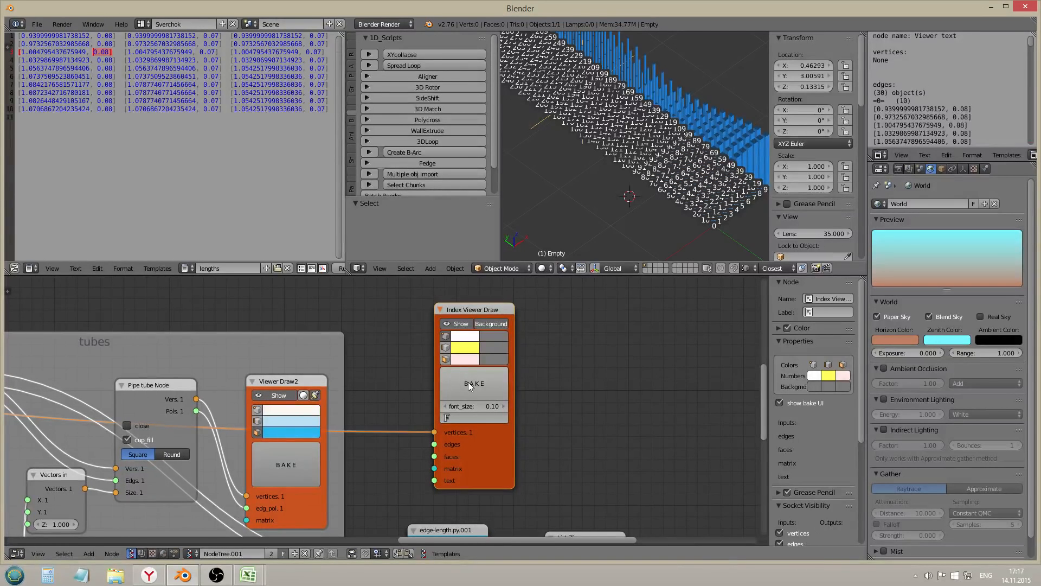
left_click(467, 420)
left_click(541, 410)
left_click(481, 382)
scroll(668, 188, "down", 2)
scroll(721, 211, "up", 4)
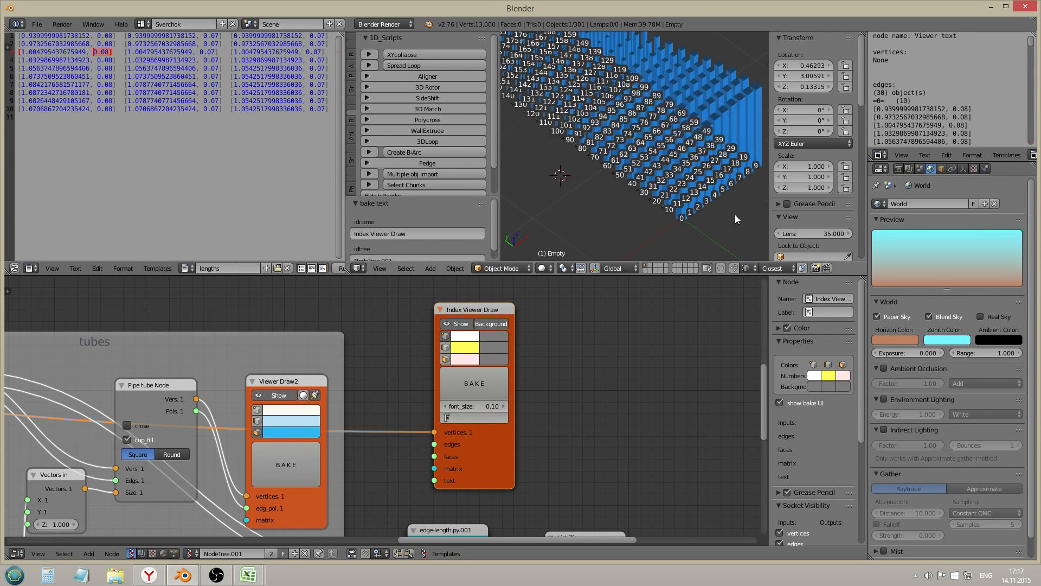
Turn off Index Viewer Draw's live display and select all baked number objects, leaving out the Empty
left_click(454, 325)
scroll(687, 213, "up", 2)
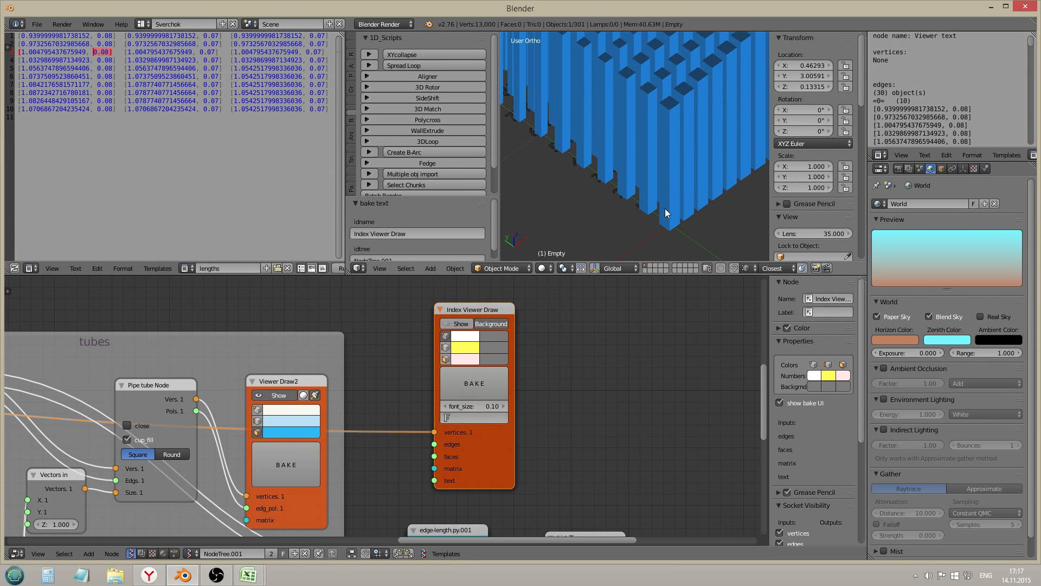
scroll(667, 210, "down", 5)
key("a")
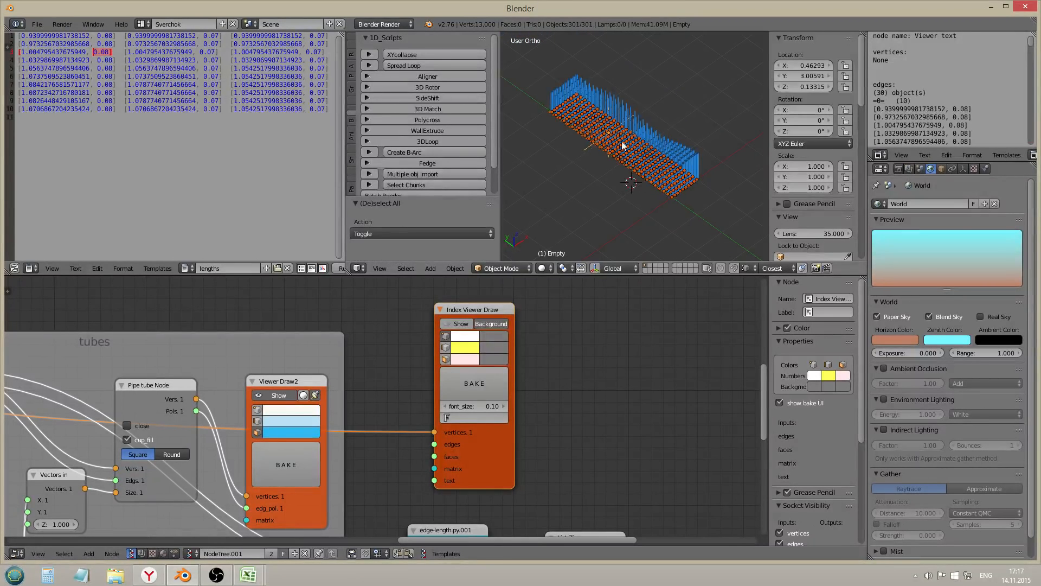
right_click(586, 148, "shift")
Set the pivot to individual origins and scale the baked numbers by about 2.079 and again by about 0.561
left_click(586, 268)
left_click(577, 235)
key("s")
left_click(730, 239)
scroll(731, 233, "up", 5)
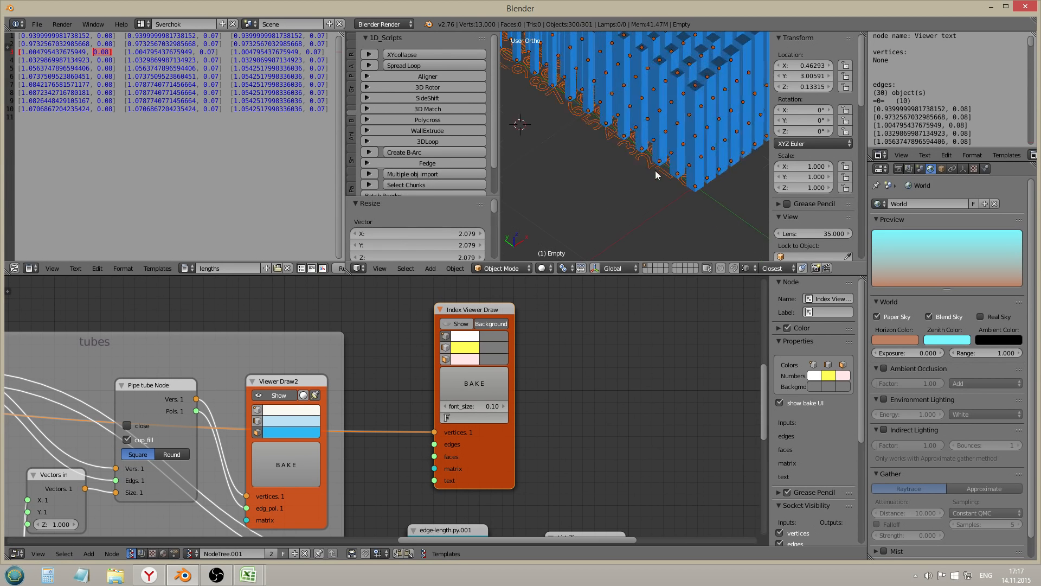
key("s")
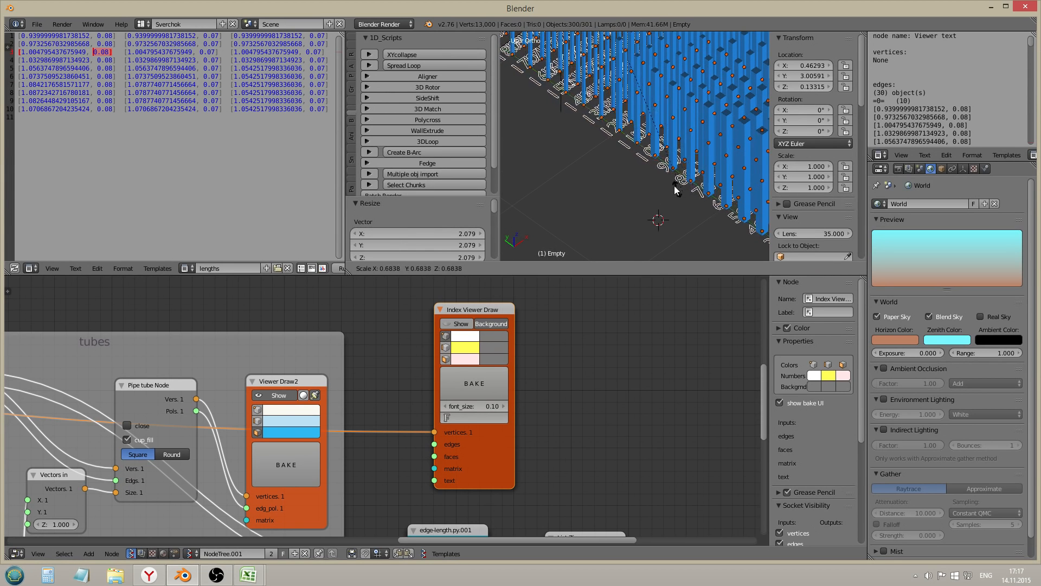
left_click(662, 175)
Rotate the baked numbers 90° about X and -45° about the global Z axis
type("rx")
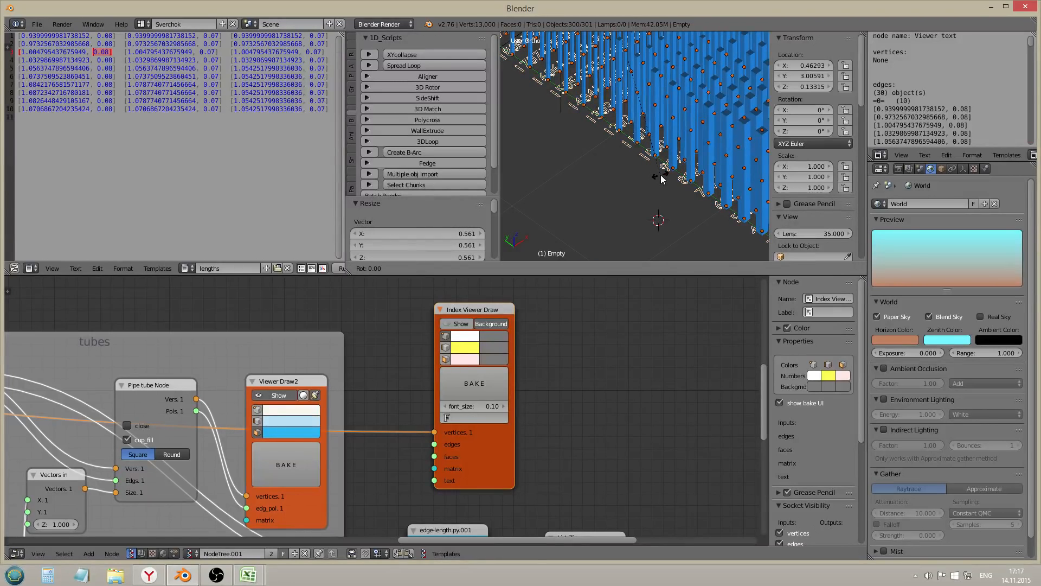
type("90")
key("Return")
type("rz-45")
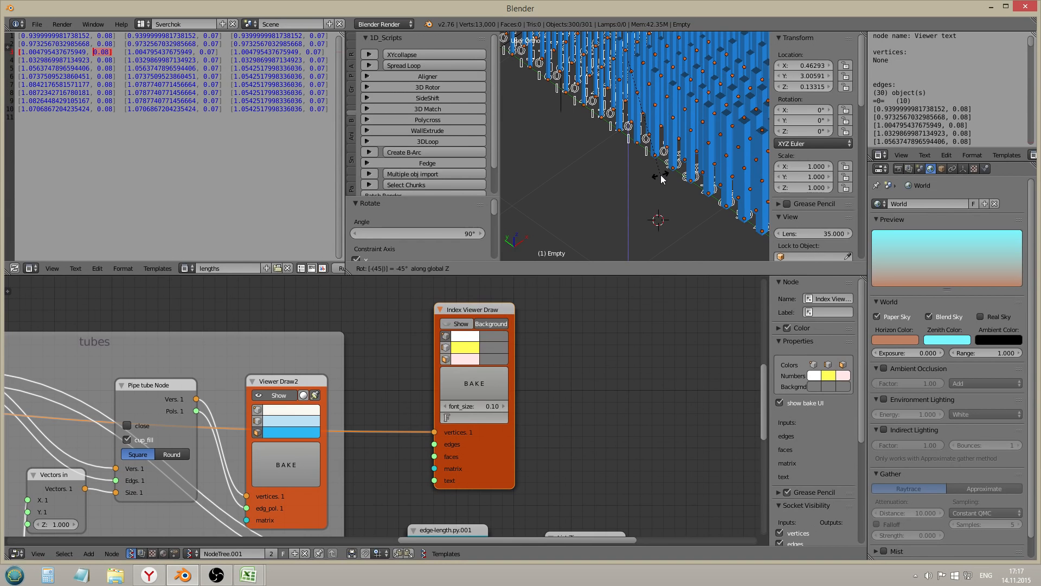
key("Return")
middle_click_drag(657, 182, 643, 184, "shift")
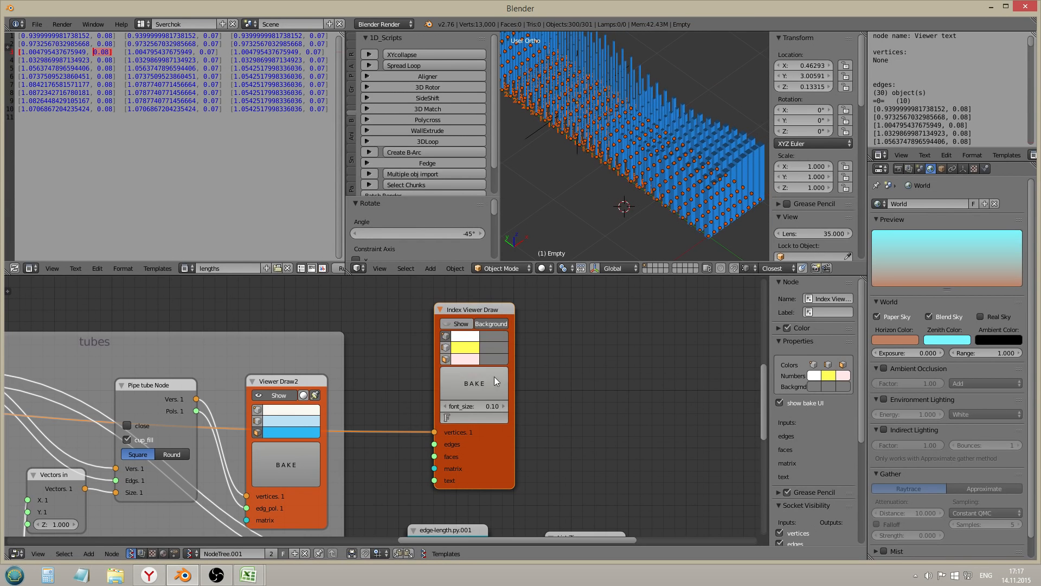
scroll(428, 382, "down", 5)
left_click(315, 388)
left_click(315, 388)
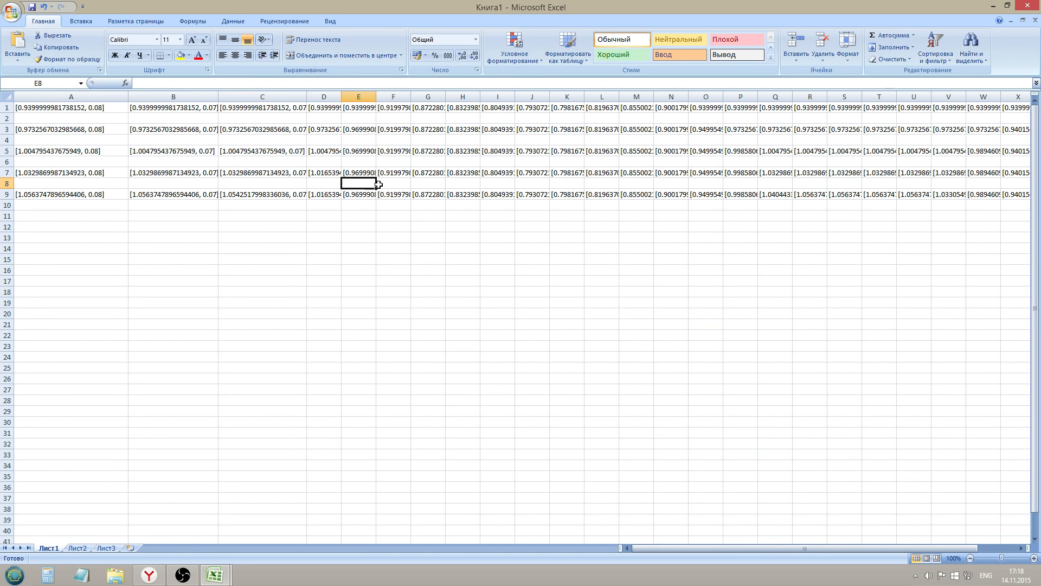
left_click(153, 186)
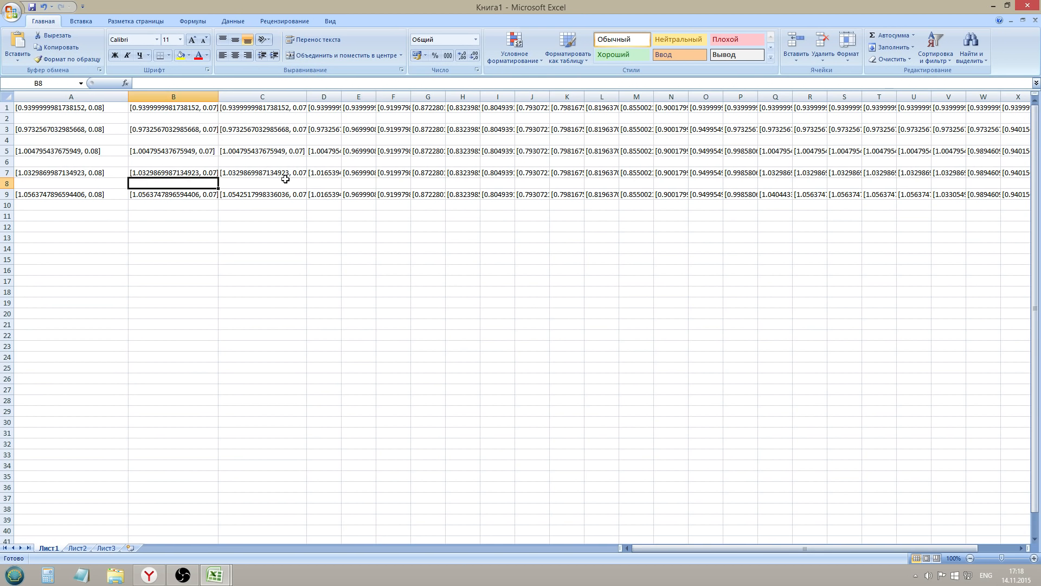
left_click(183, 574)
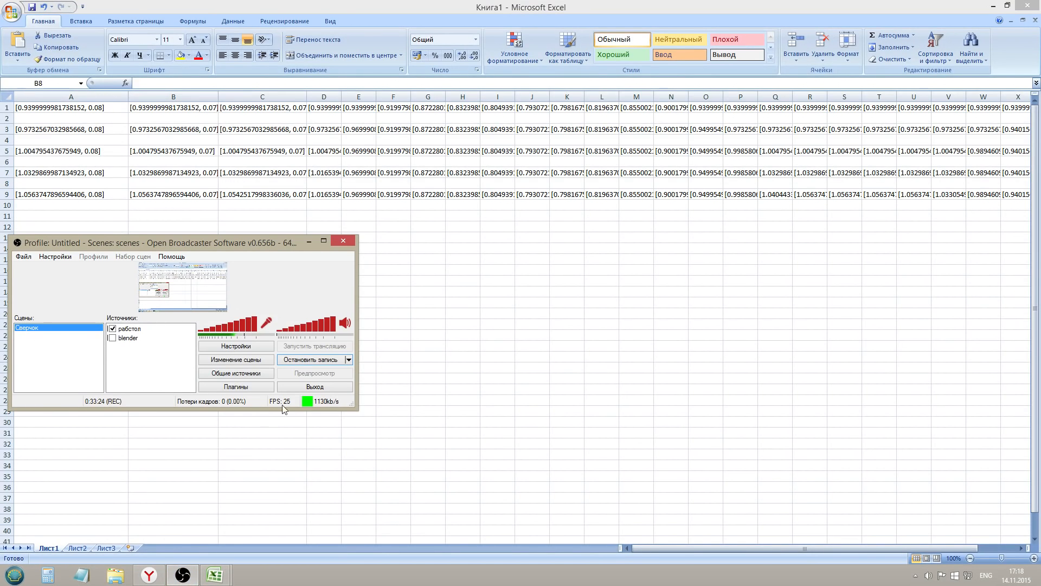